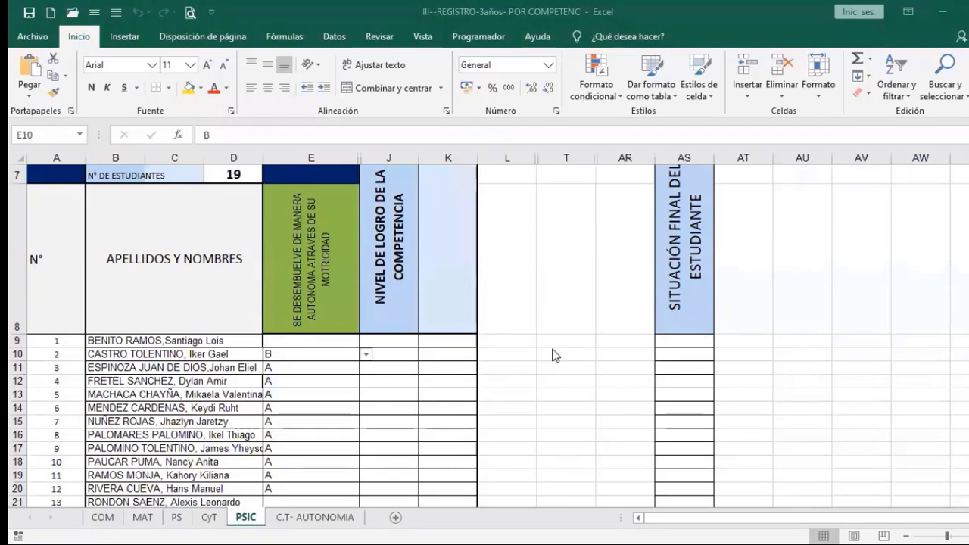
Examine the PSIC register sheet, from its title block and student grades down to the RESUMEN block of counts and percentages.
scroll(522, 307, up, 2)
scroll(522, 307, down, 3)
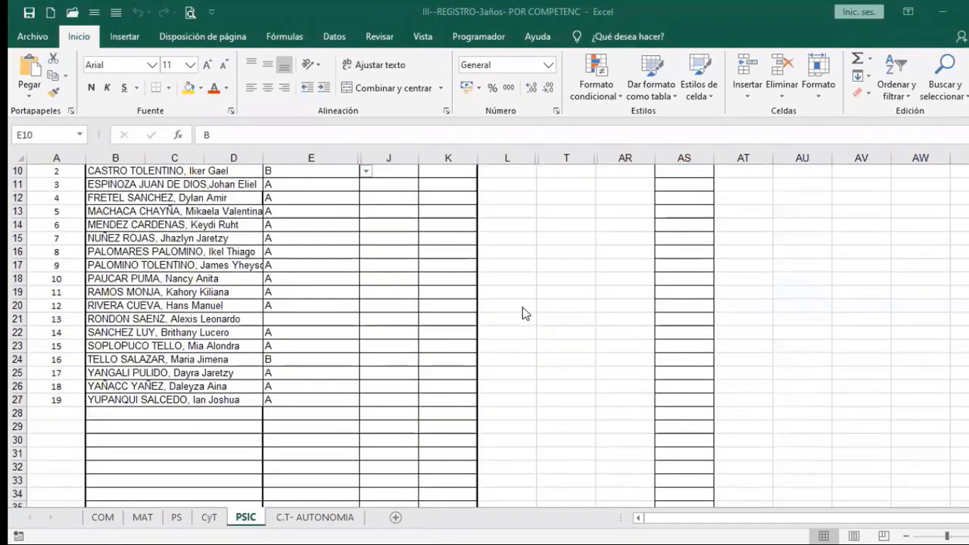
scroll(522, 307, up, 1)
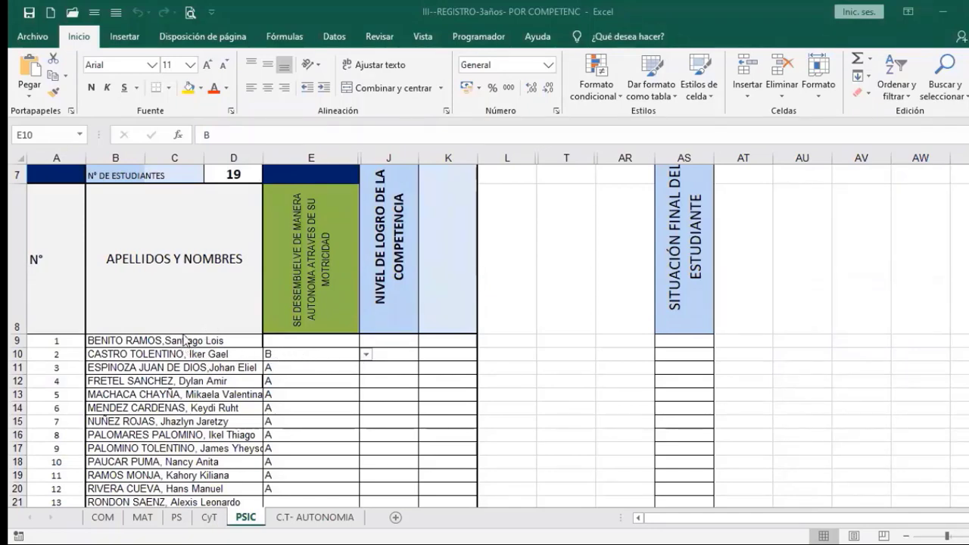
scroll(65, 274, up, 1)
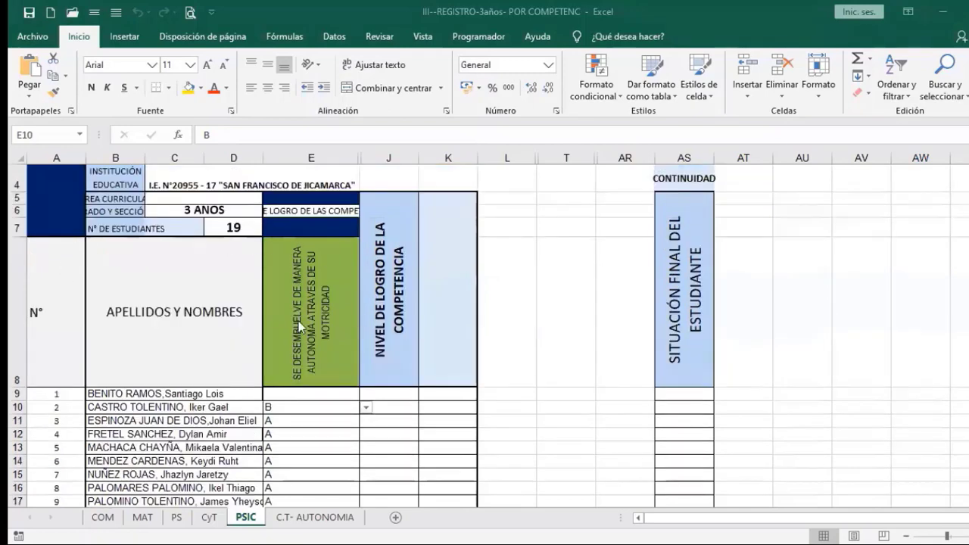
scroll(192, 281, up, 1)
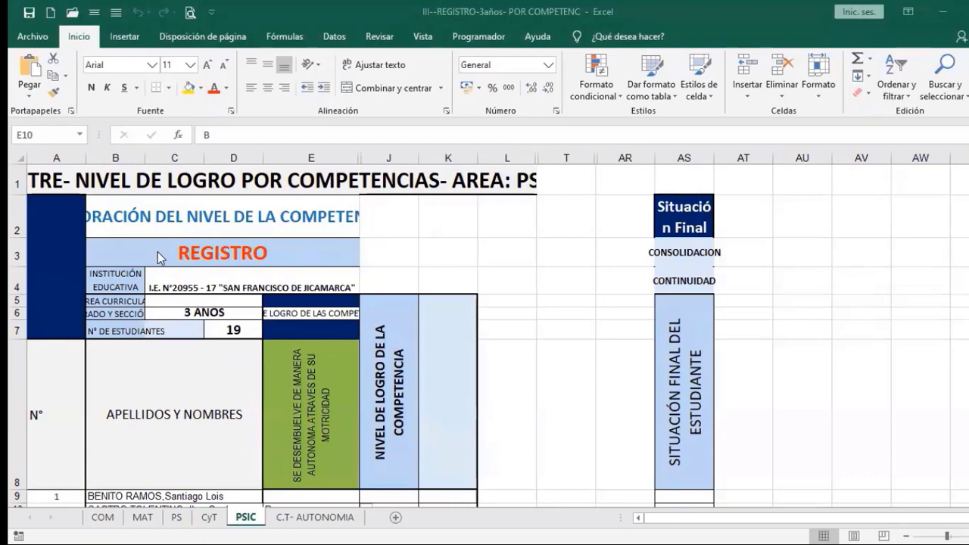
click(217, 212)
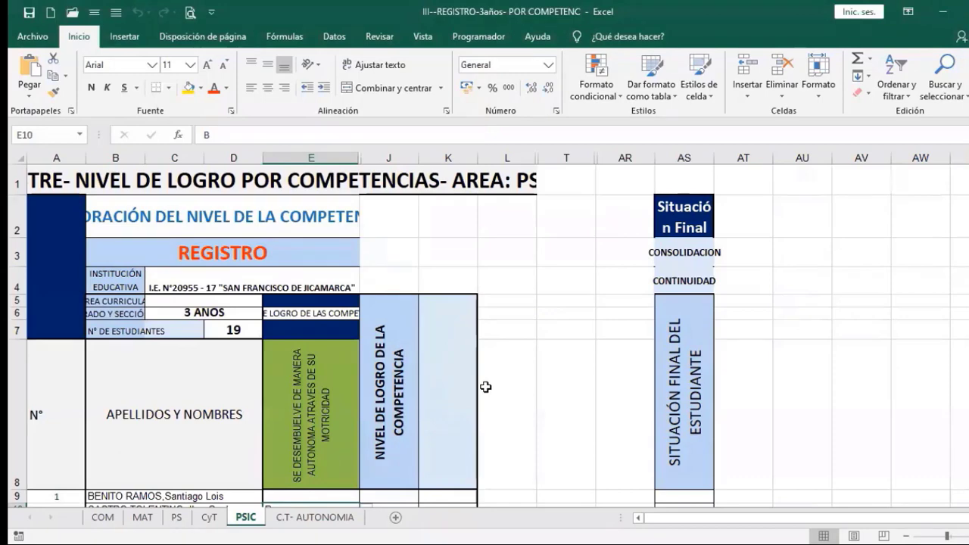
scroll(485, 387, down, 1)
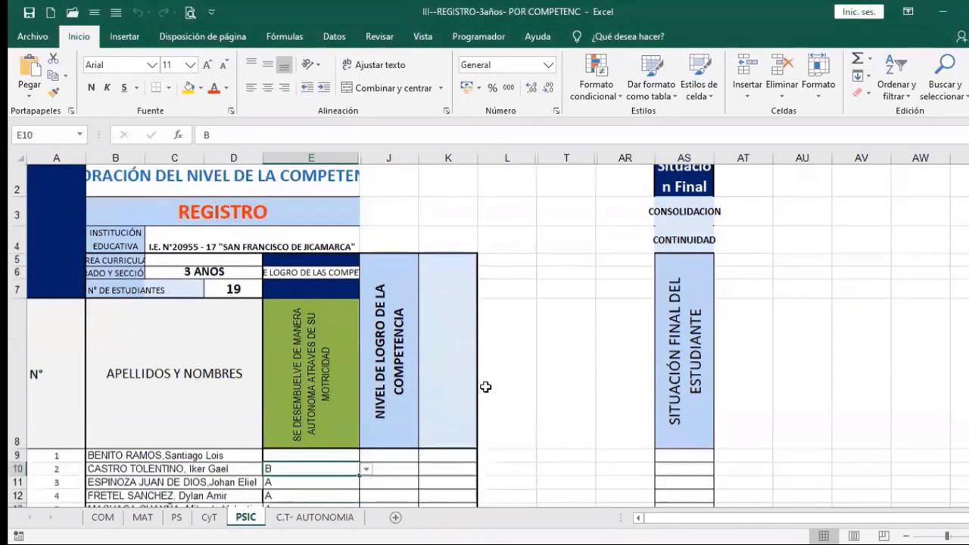
scroll(485, 387, down, 8)
click(331, 451)
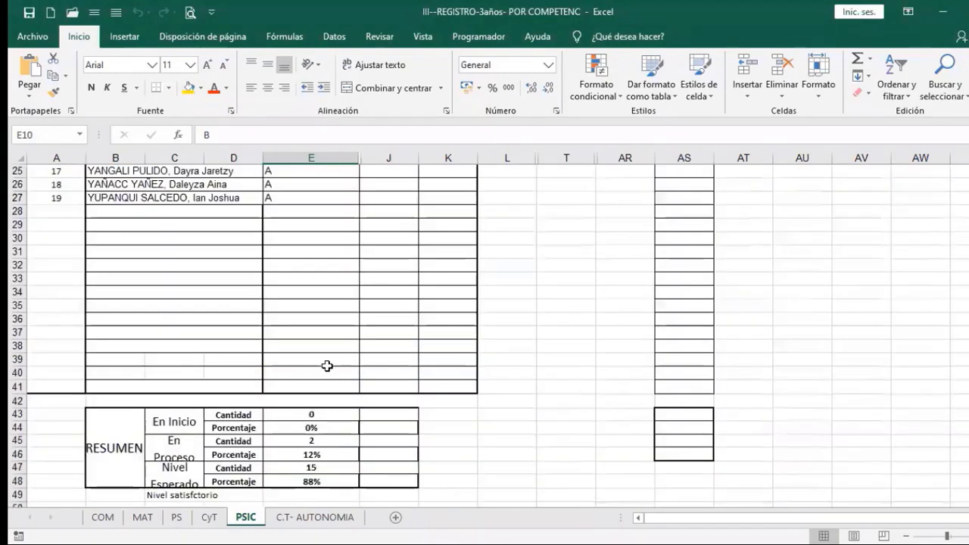
scroll(326, 363, up, 2)
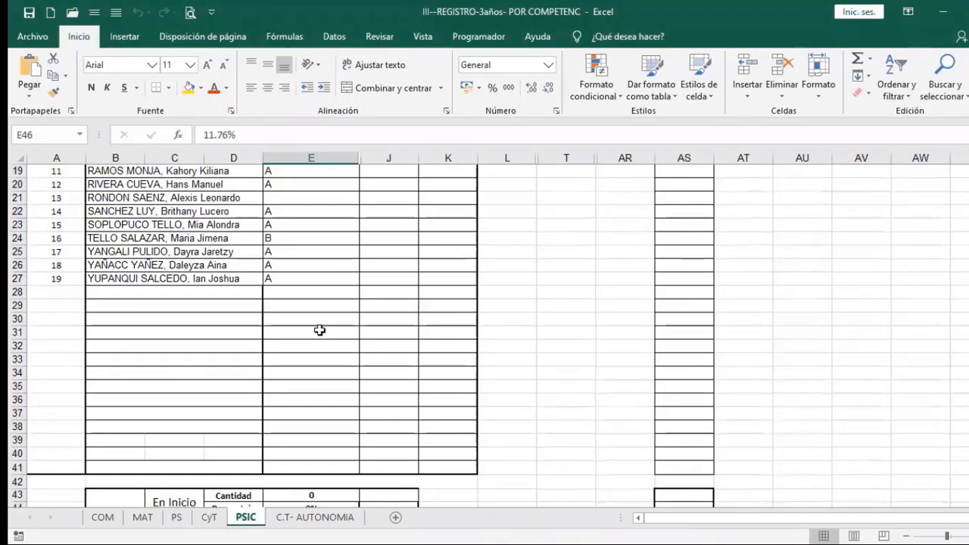
scroll(319, 337, up, 5)
scroll(329, 355, down, 1)
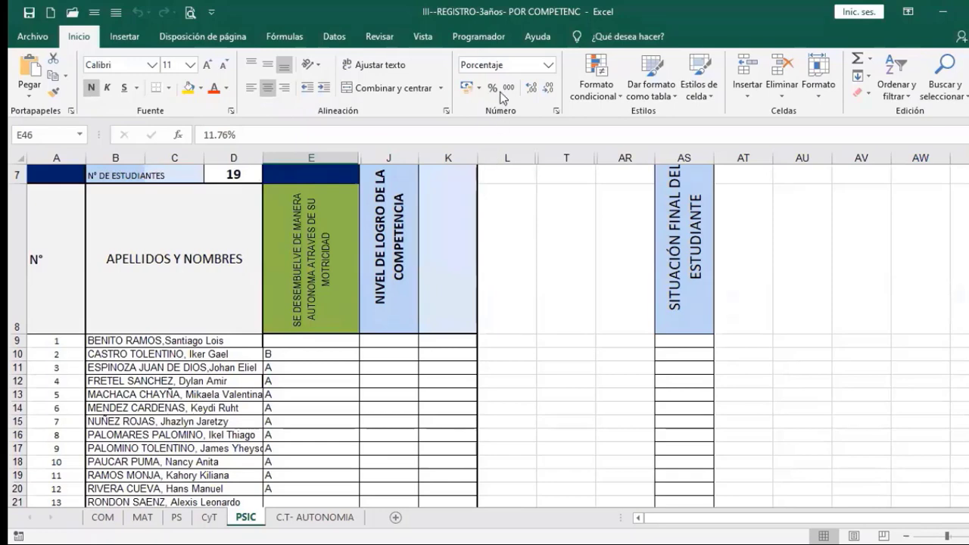
Create a new blank workbook and merge and center cells A1:H1 on Hoja1.
click(49, 14)
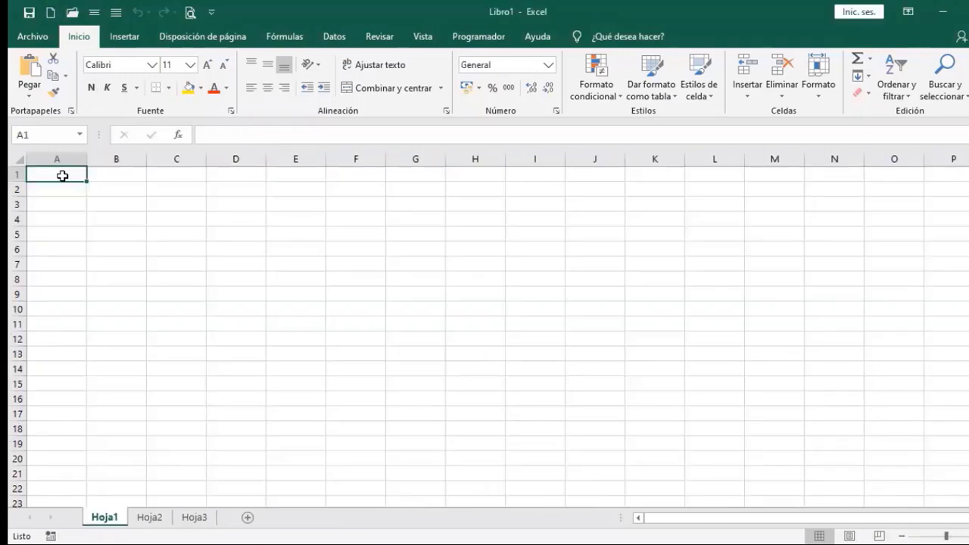
drag(62, 176, 476, 179)
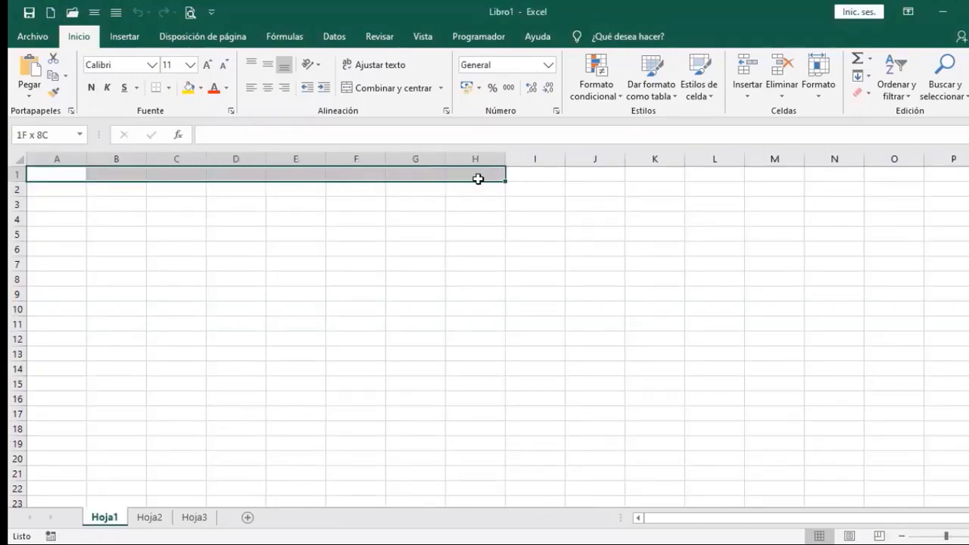
drag(477, 179, 477, 179)
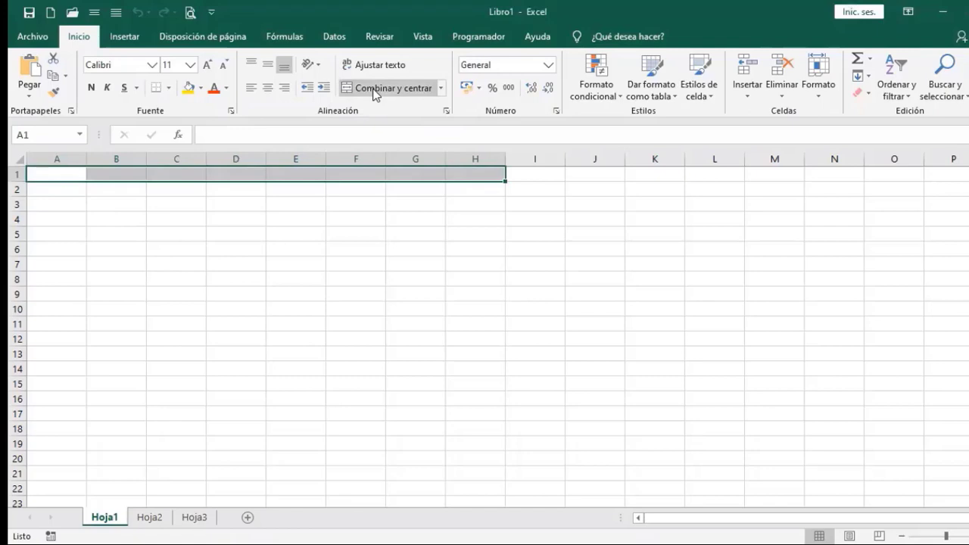
click(374, 90)
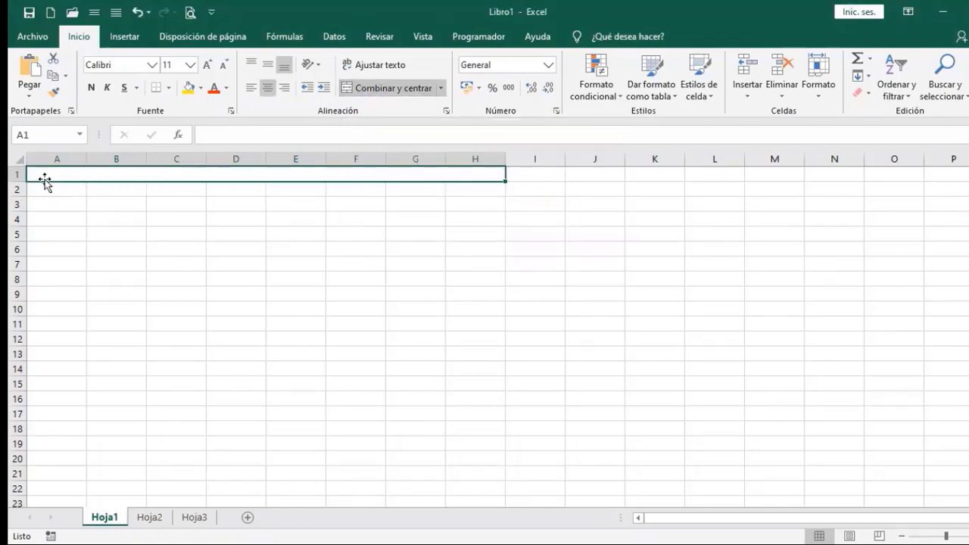
Enter the title REGISTRO DE ASISTENCIA 2022 in the merged cell A1 and increase the height of row 1.
drag(13, 183, 16, 195)
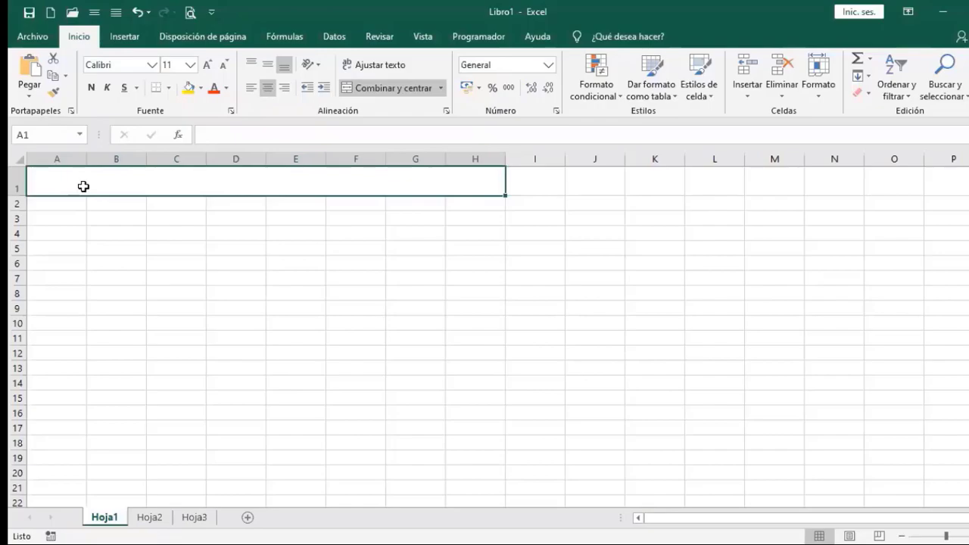
text(REGISTRO DE ASISTENCIA)
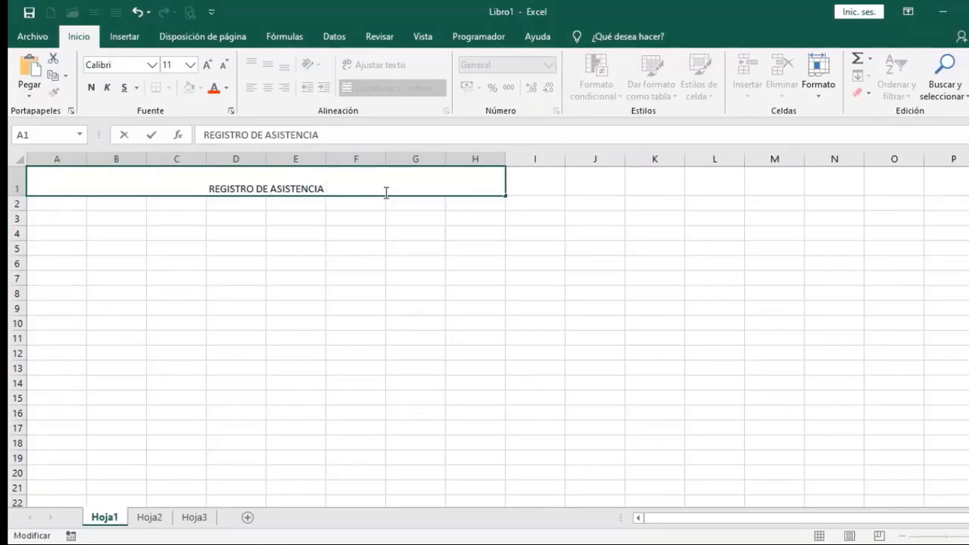
text( 2022)
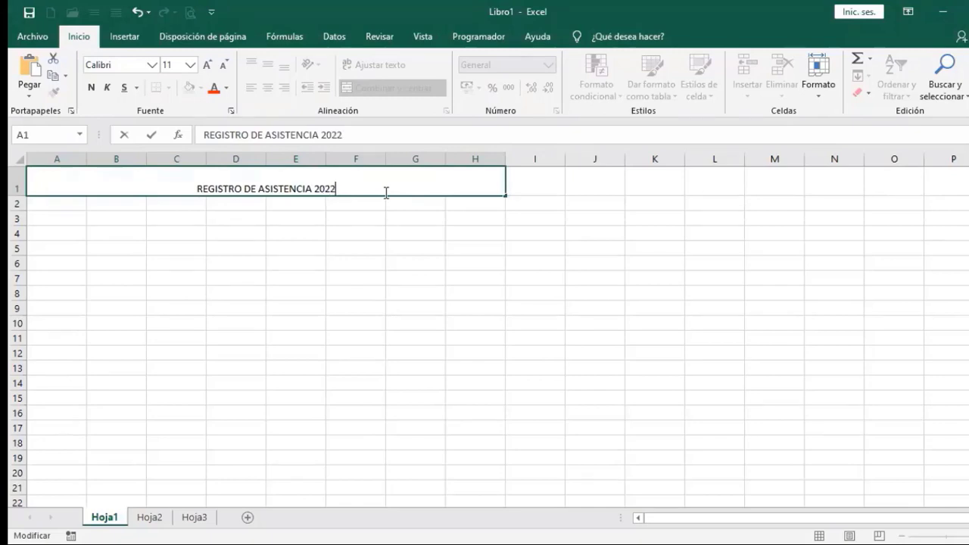
key(Return)
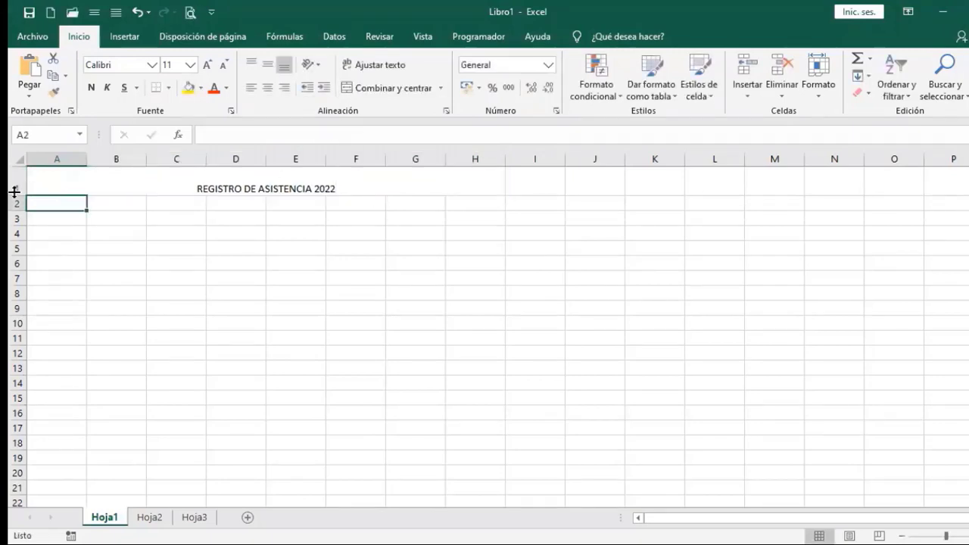
drag(14, 194, 15, 201)
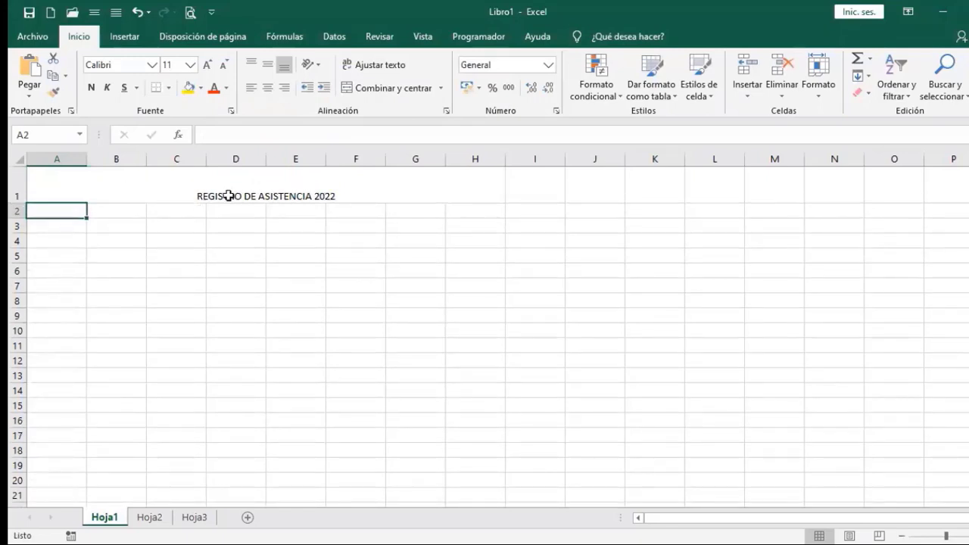
Format the title in A1 as vertically centered, bold, size 14 text in orange-red.
click(267, 185)
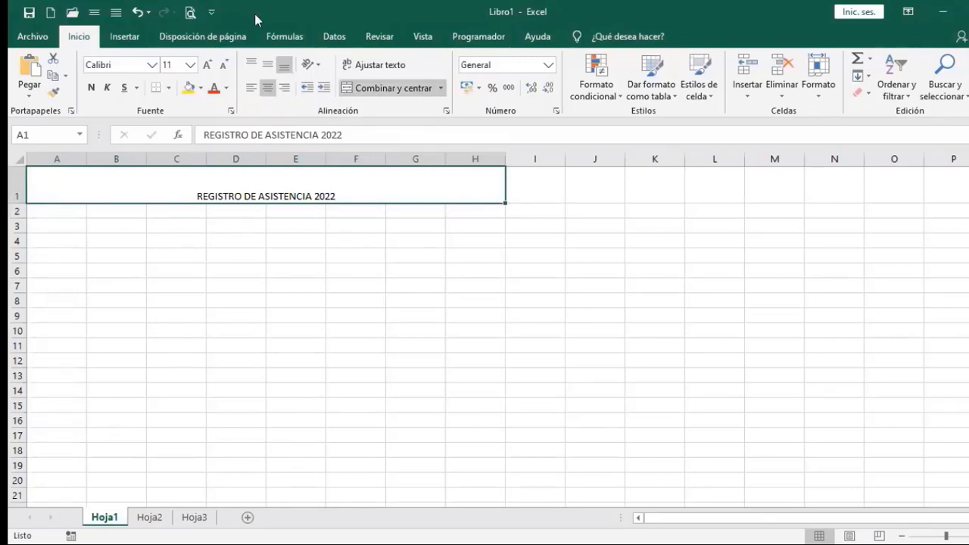
click(258, 71)
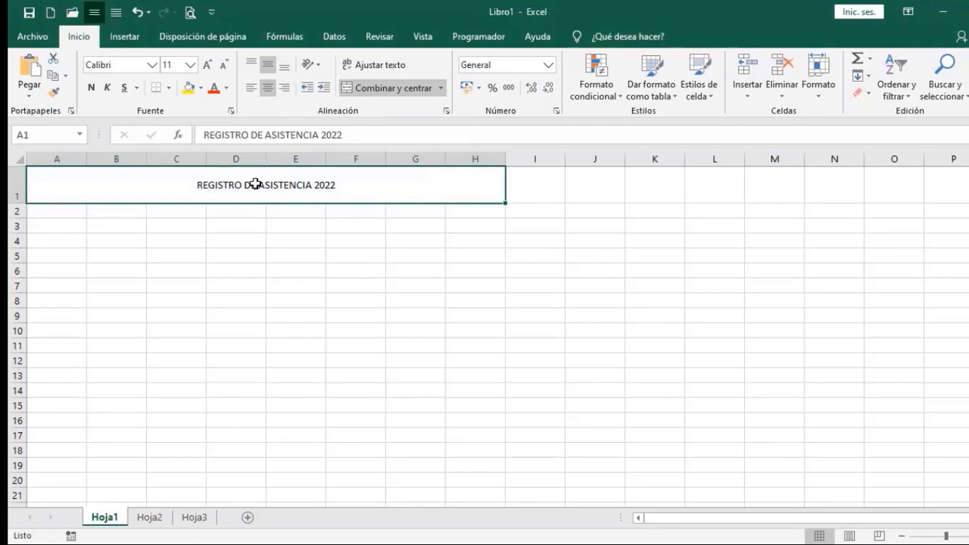
click(88, 88)
click(204, 67)
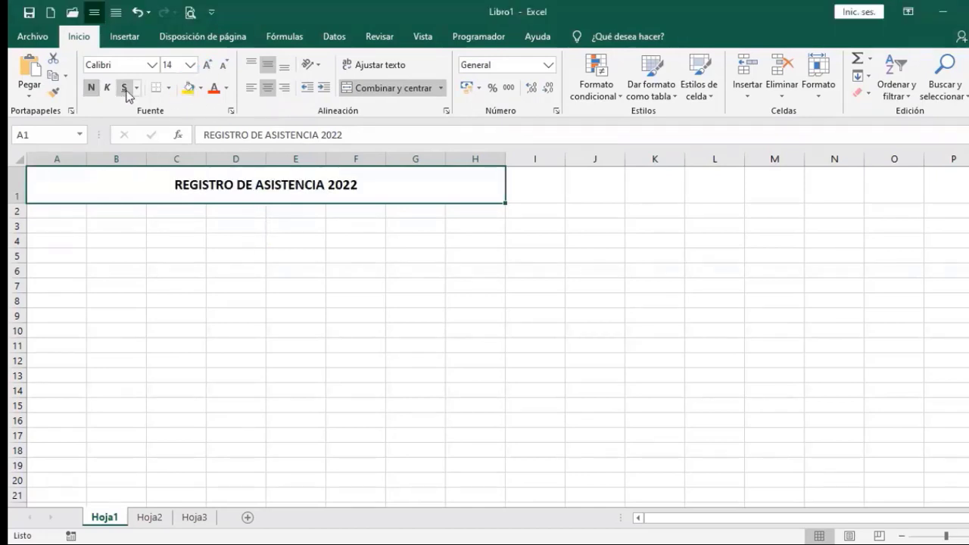
click(214, 88)
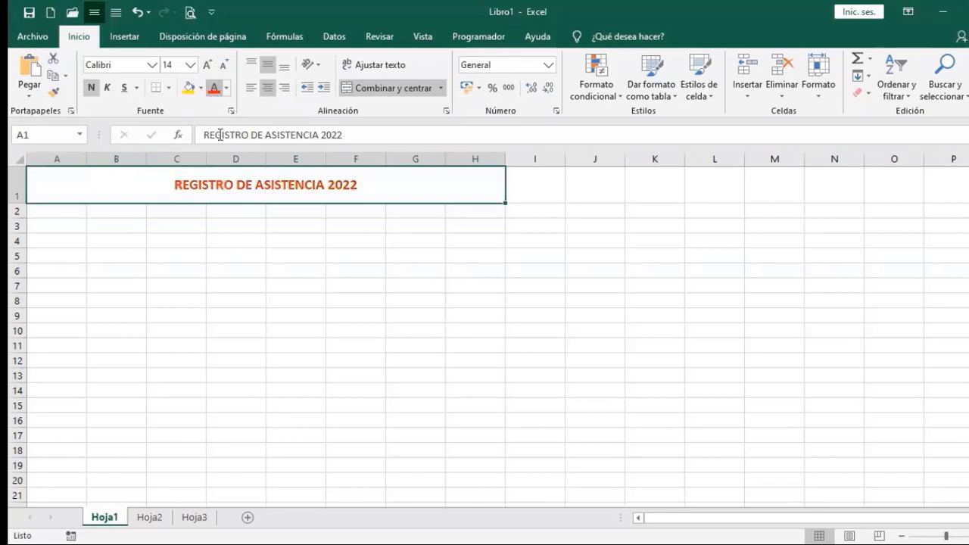
click(62, 238)
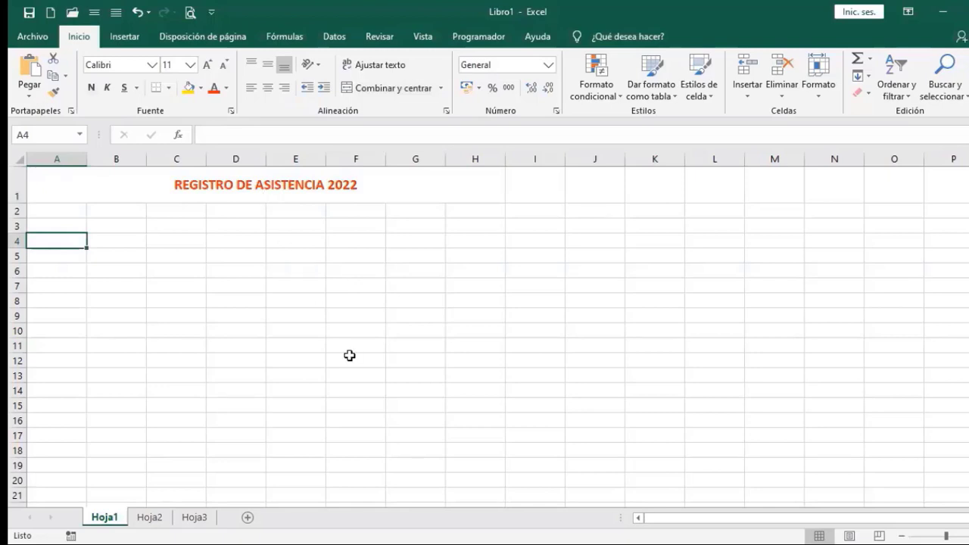
click(252, 189)
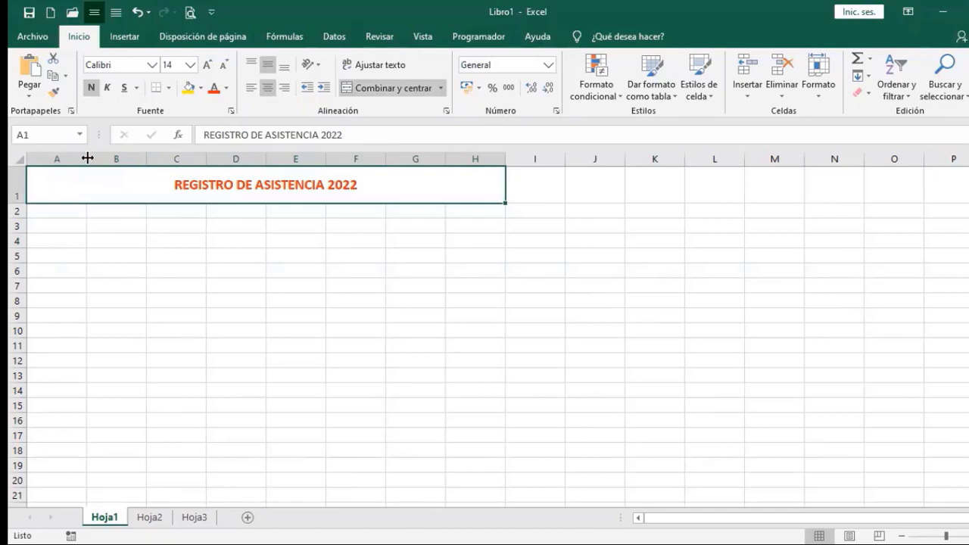
Narrow column A to a small numbering column and enter the heading N° in cell A4.
drag(88, 157, 49, 182)
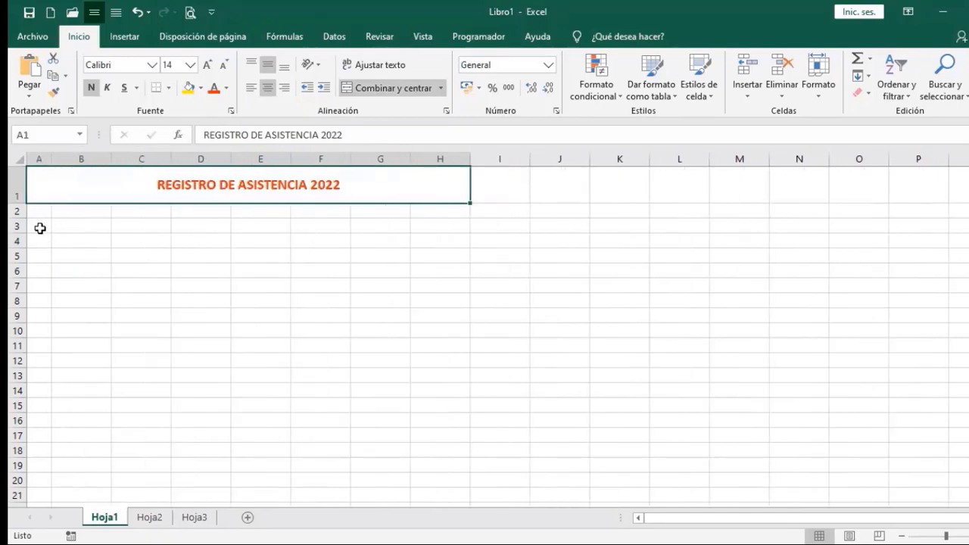
click(40, 228)
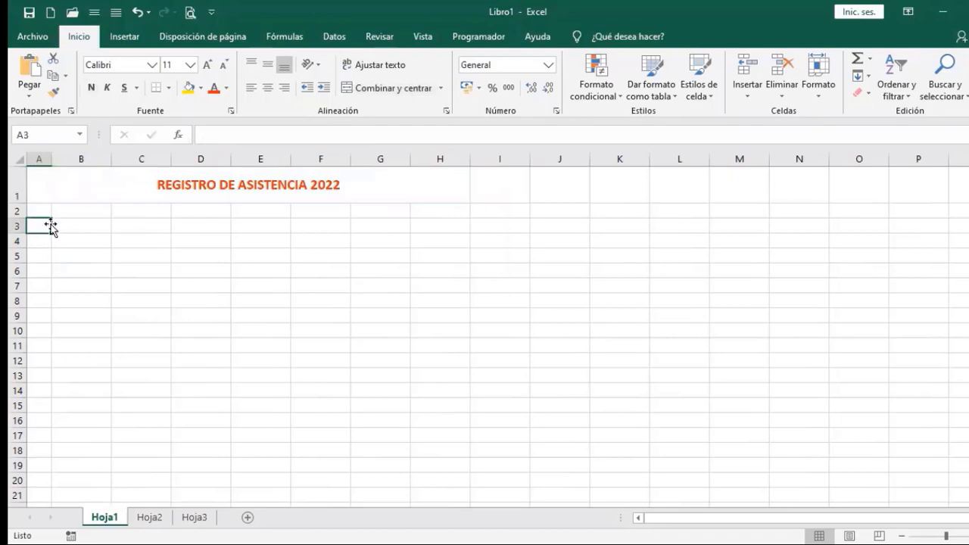
drag(39, 212, 265, 225)
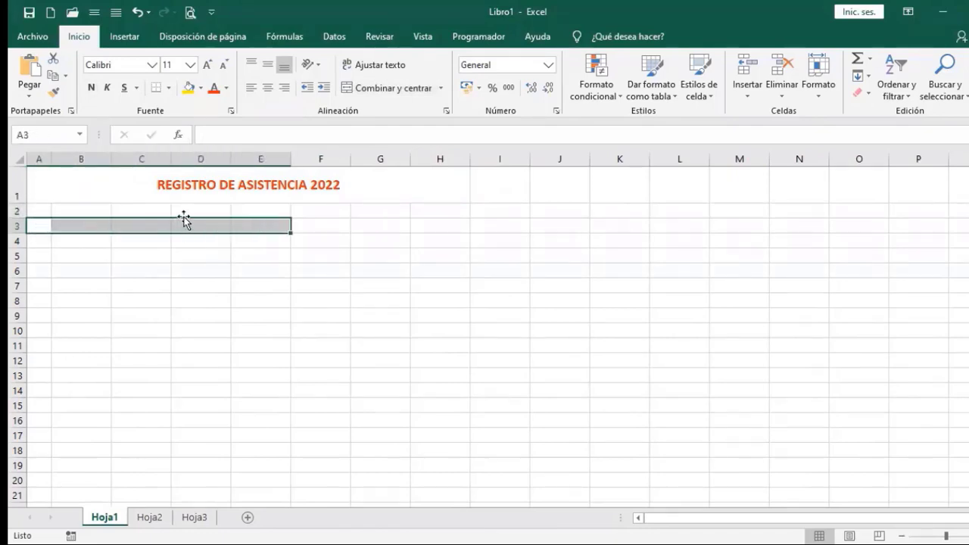
click(44, 212)
click(46, 227)
click(39, 239)
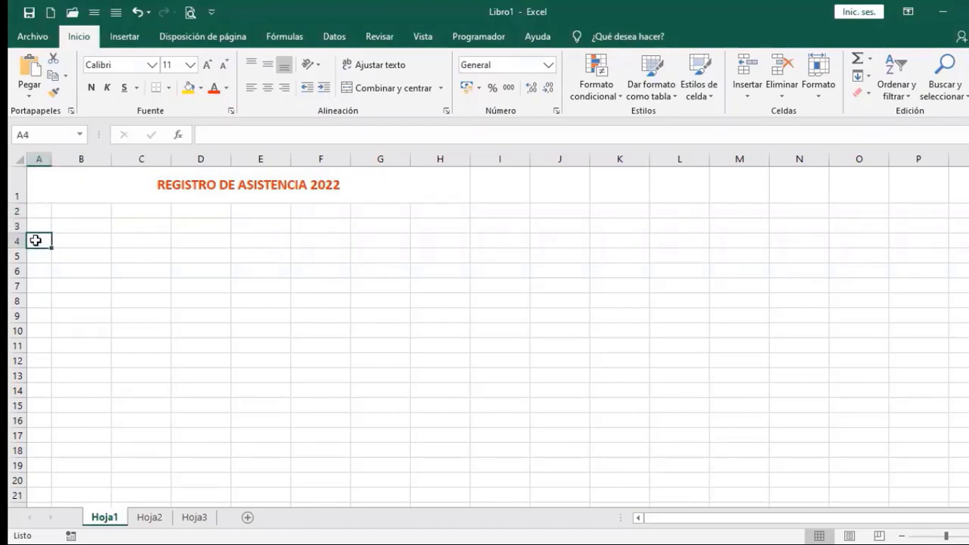
text(N)
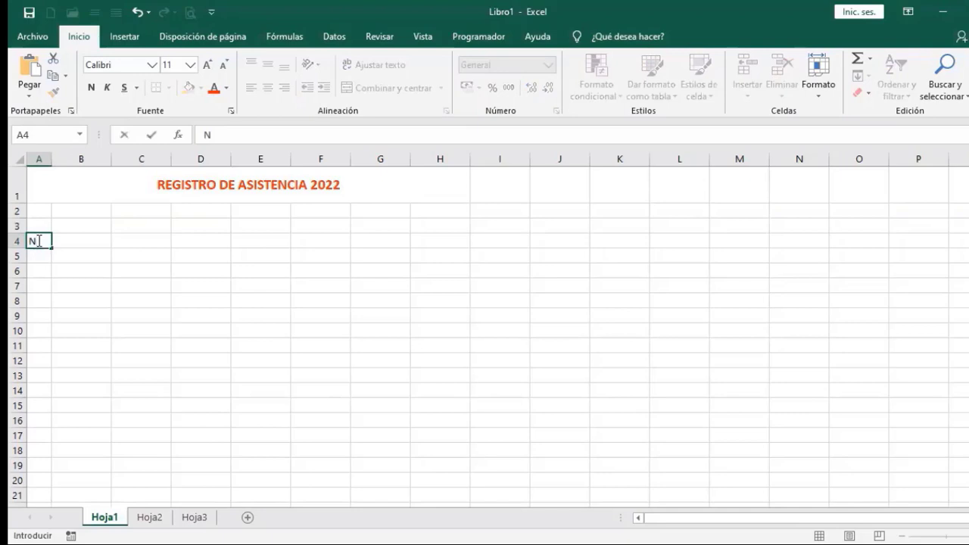
text(°)
Widen column B to over twice its width and enter the heading APELLIDOS Y NOMBRES in cell B4.
click(66, 247)
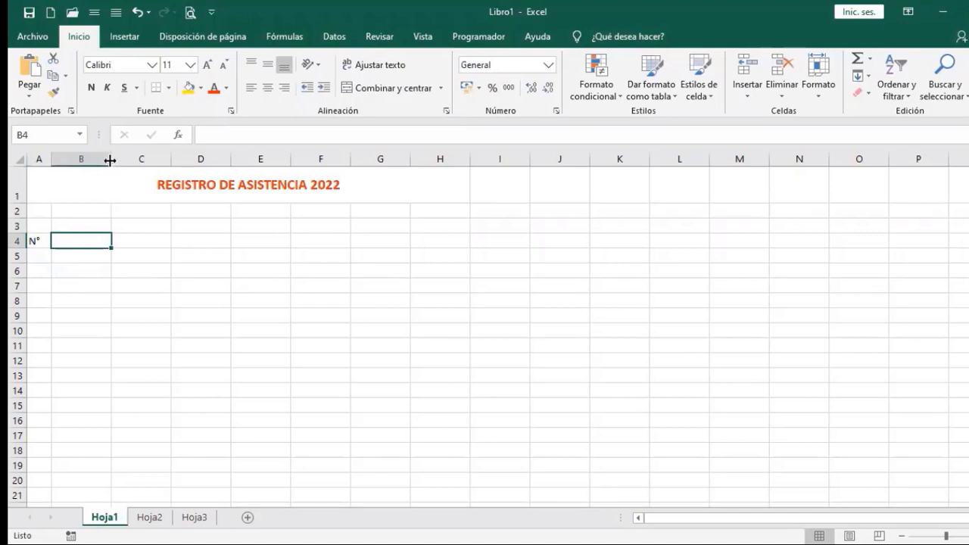
drag(110, 159, 188, 160)
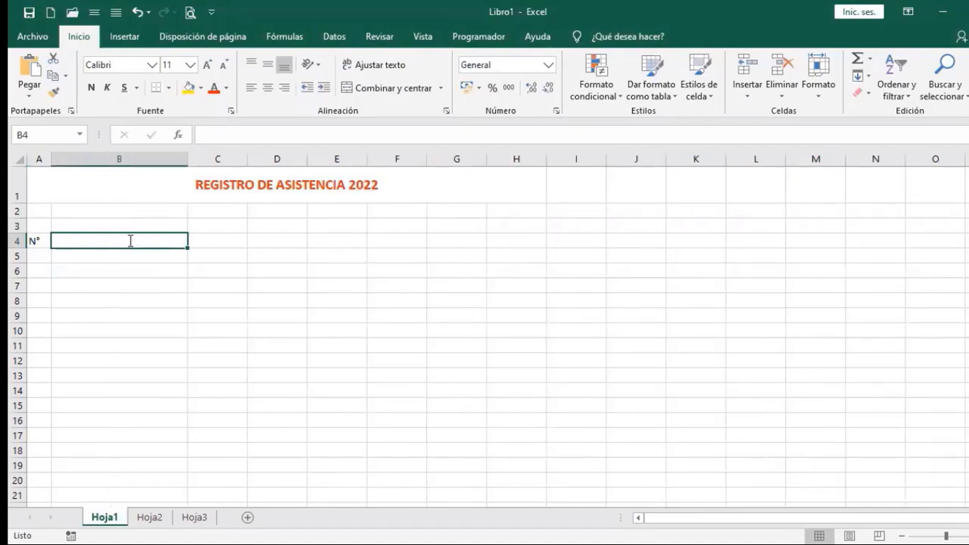
text(APELLIDOS)
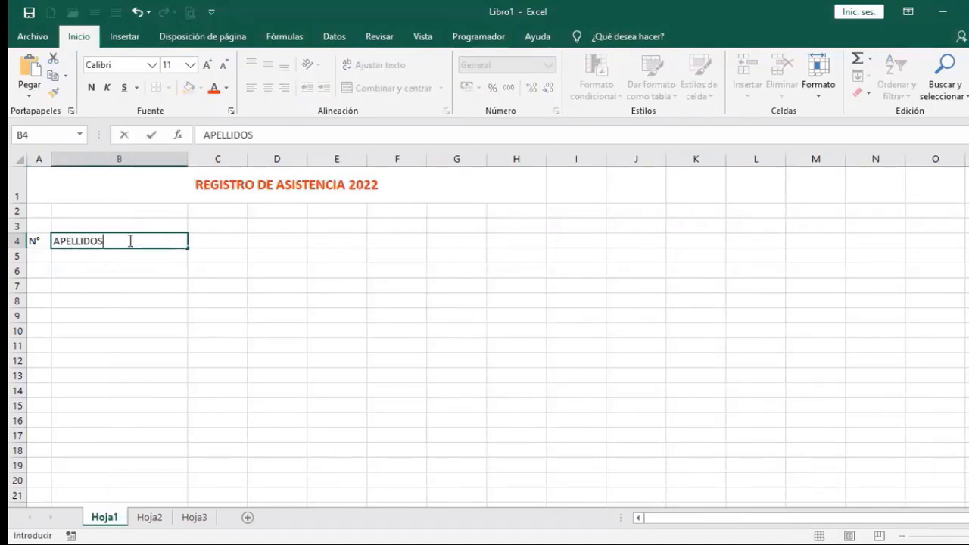
text( Y NOMB)
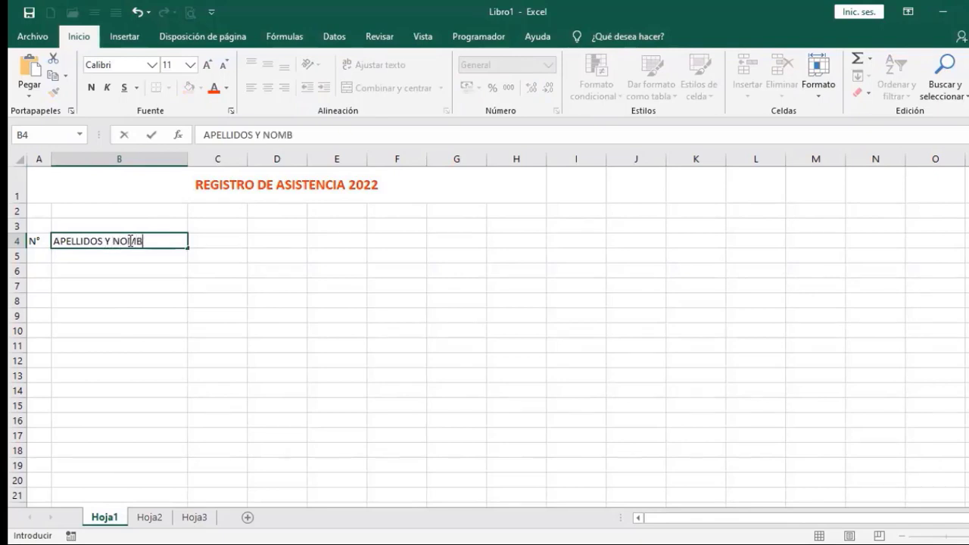
text(RES)
key(Return)
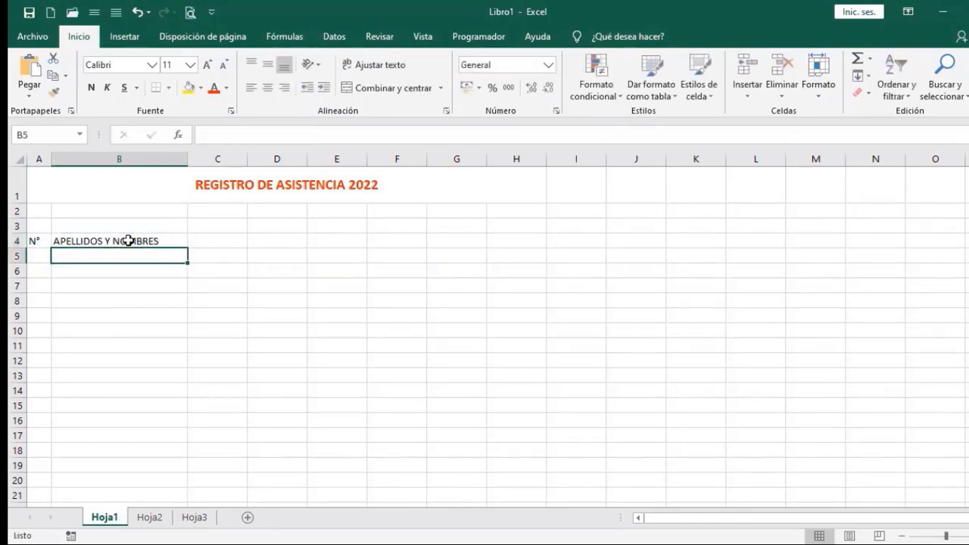
click(225, 241)
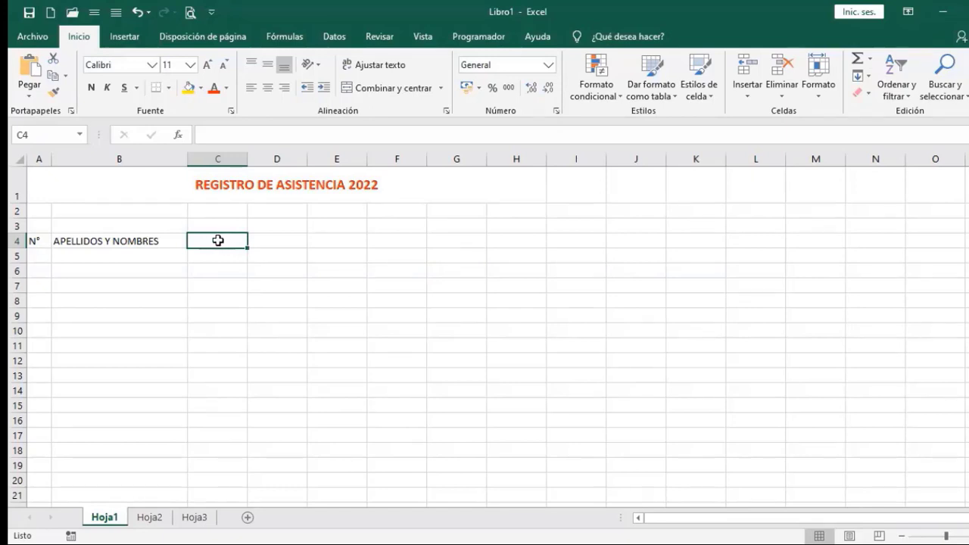
Merge and center cells C4:F4 and enter the month heading MARZO.
drag(224, 239, 391, 240)
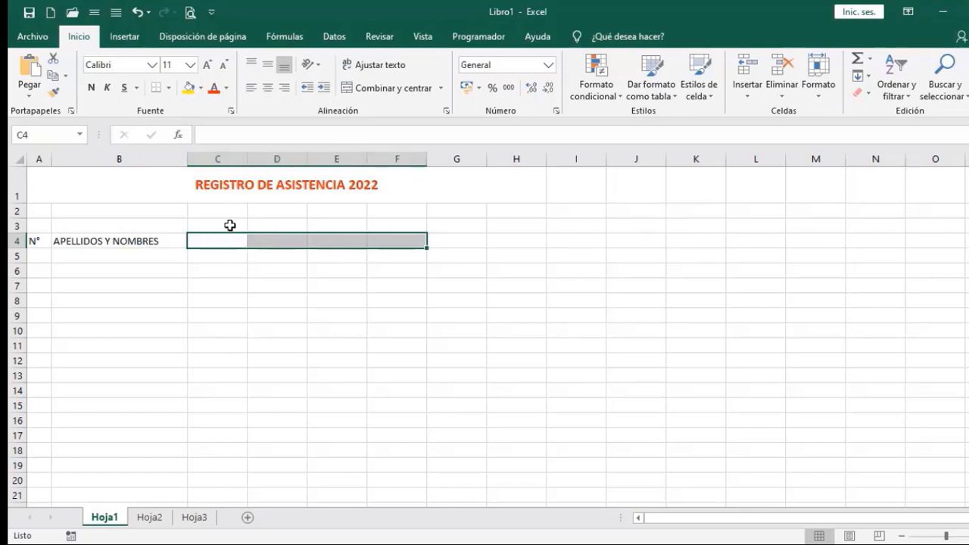
click(371, 89)
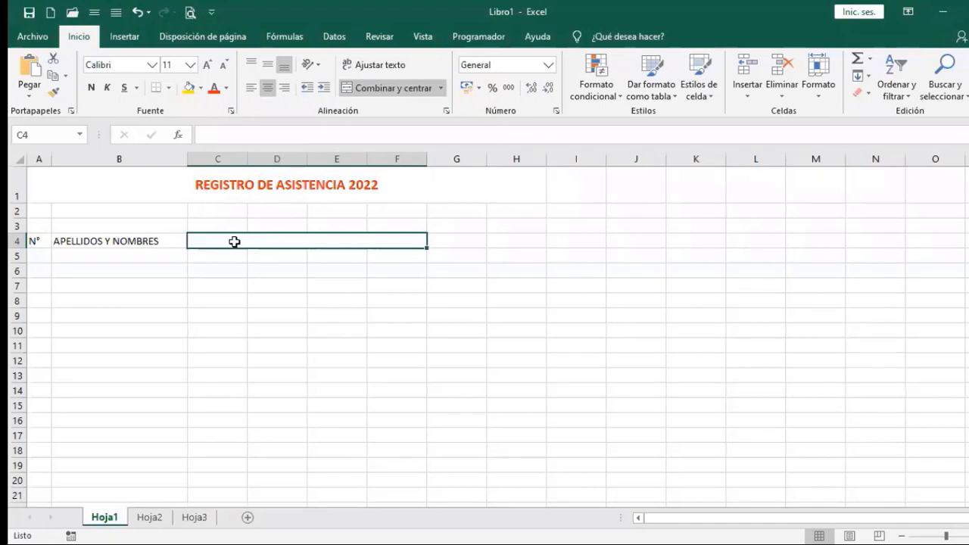
text(AB)
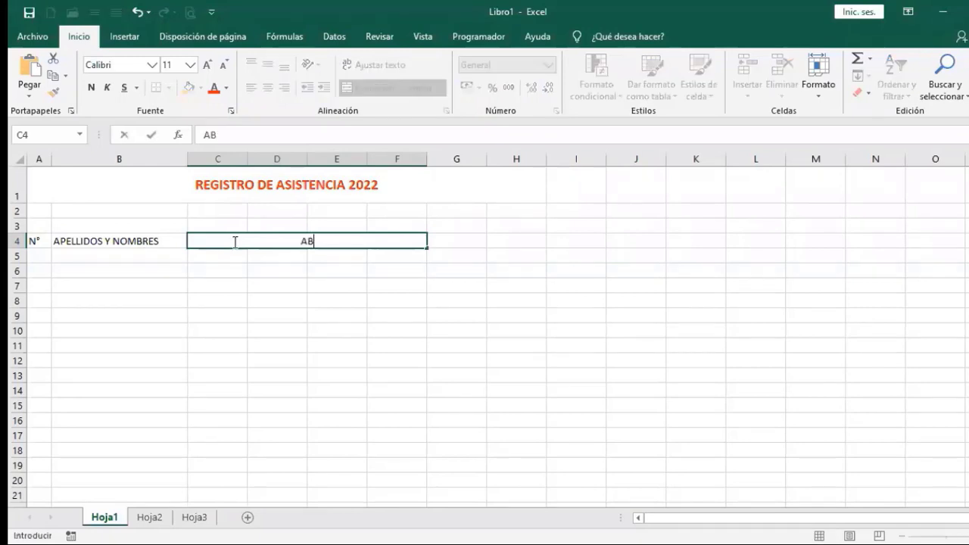
text(RIL)
key(BackSpace)
key(BackSpace)
key(BackSpace)
key(BackSpace)
text(MARZO)
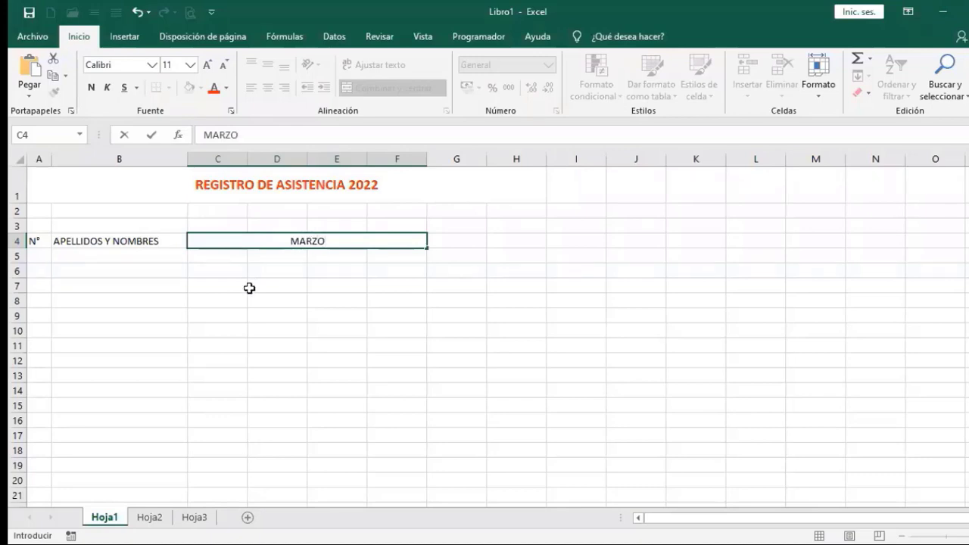
click(249, 288)
Unmerge the MARZO heading and merge and center it across only C4:D4.
click(250, 240)
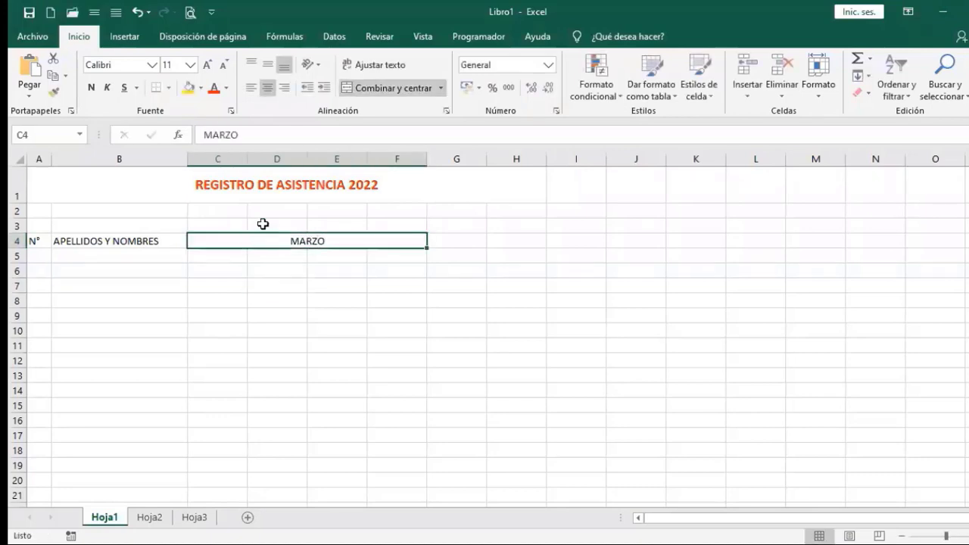
click(391, 88)
click(225, 242)
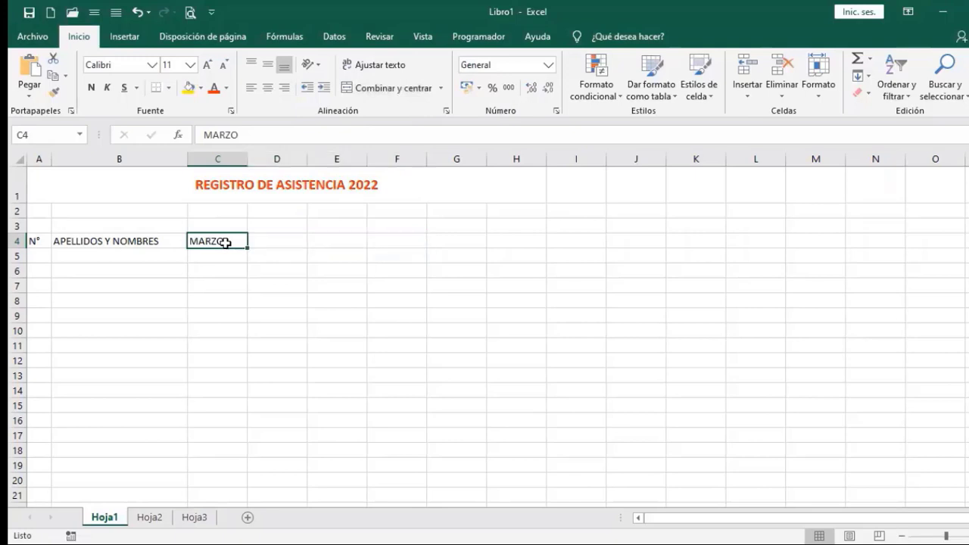
drag(225, 243, 253, 240)
click(375, 92)
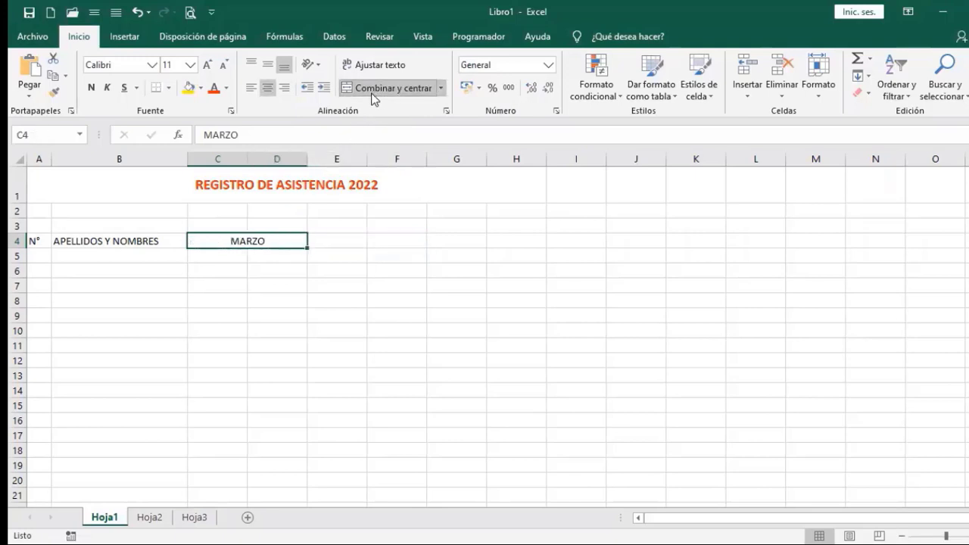
Merge and center cells E4:H4 and enter the month heading ABRIL.
drag(345, 241, 497, 240)
click(395, 90)
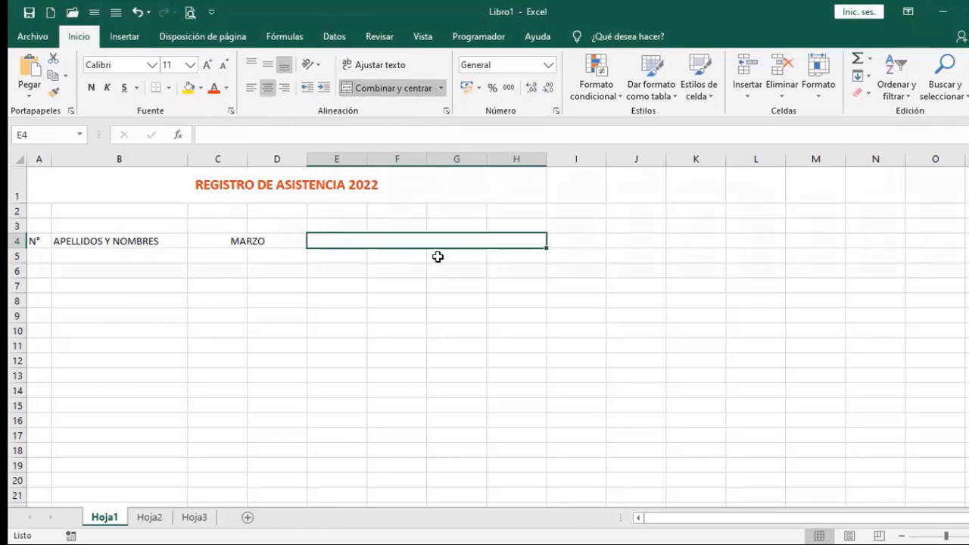
text(ABRIL)
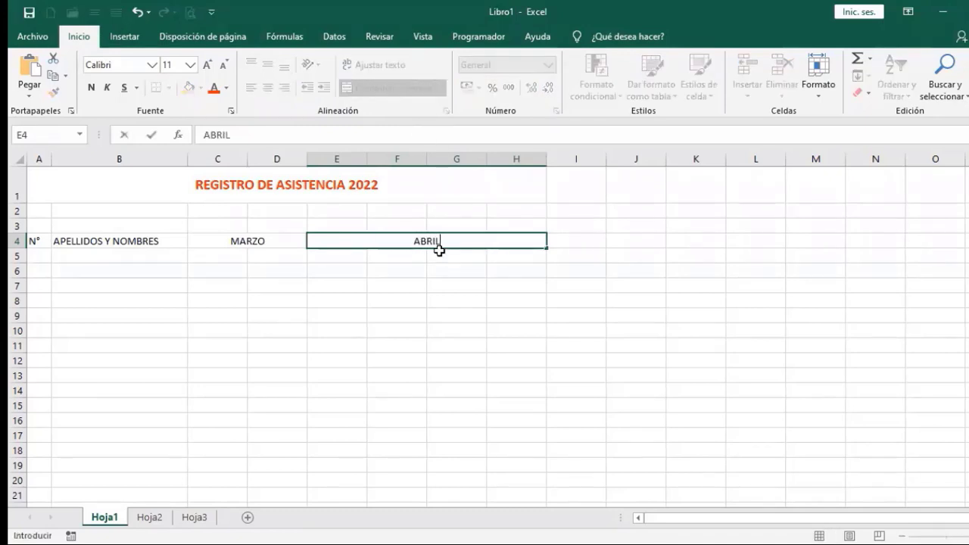
click(424, 316)
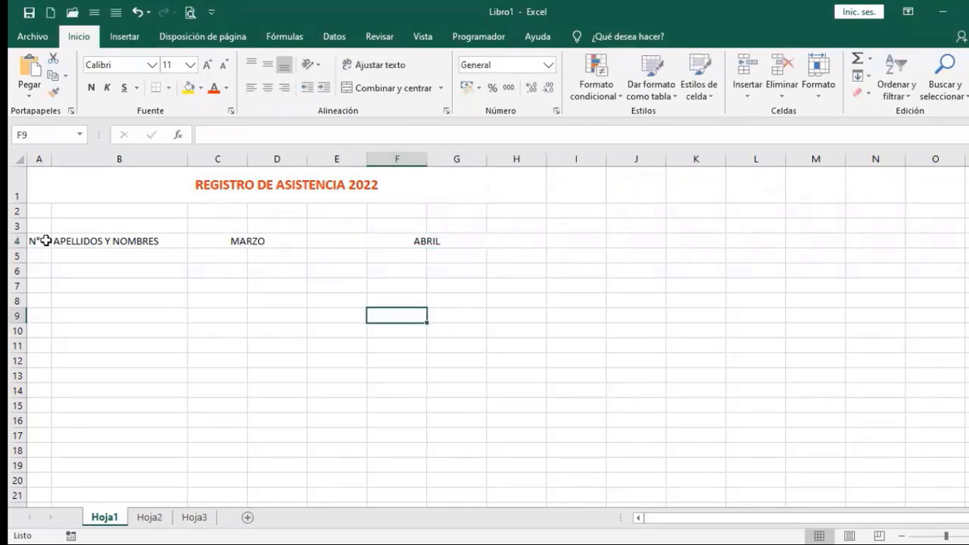
Apply all borders to the register table range A4:H17.
drag(47, 240, 401, 441)
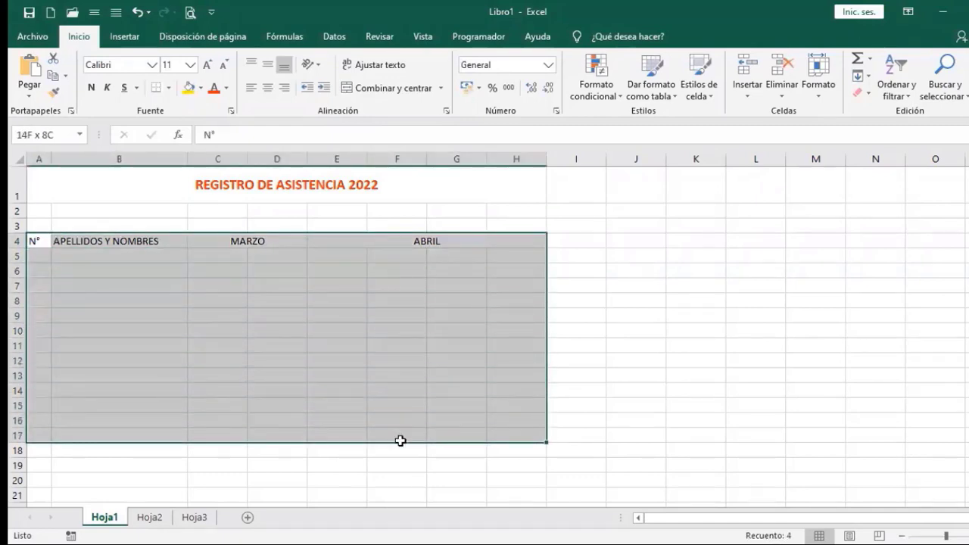
drag(400, 441, 401, 441)
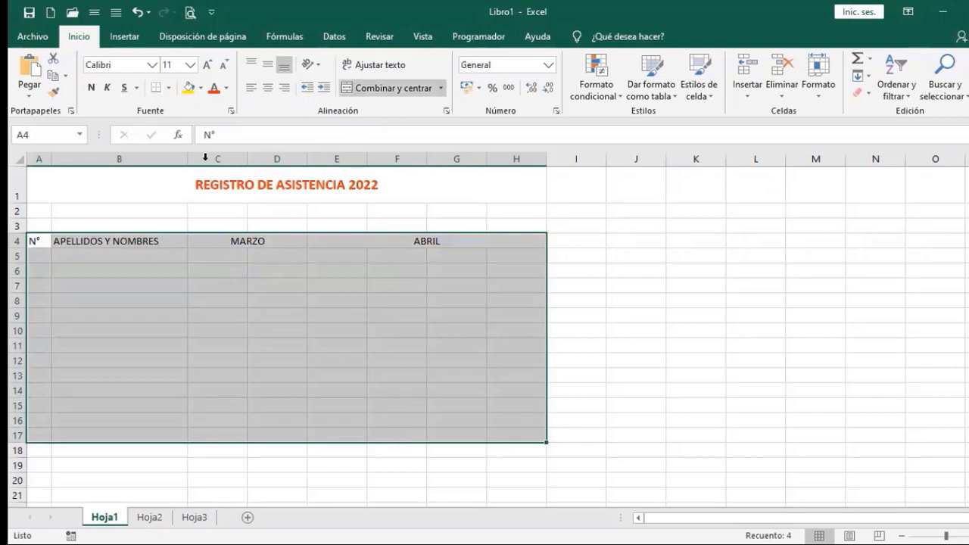
click(169, 87)
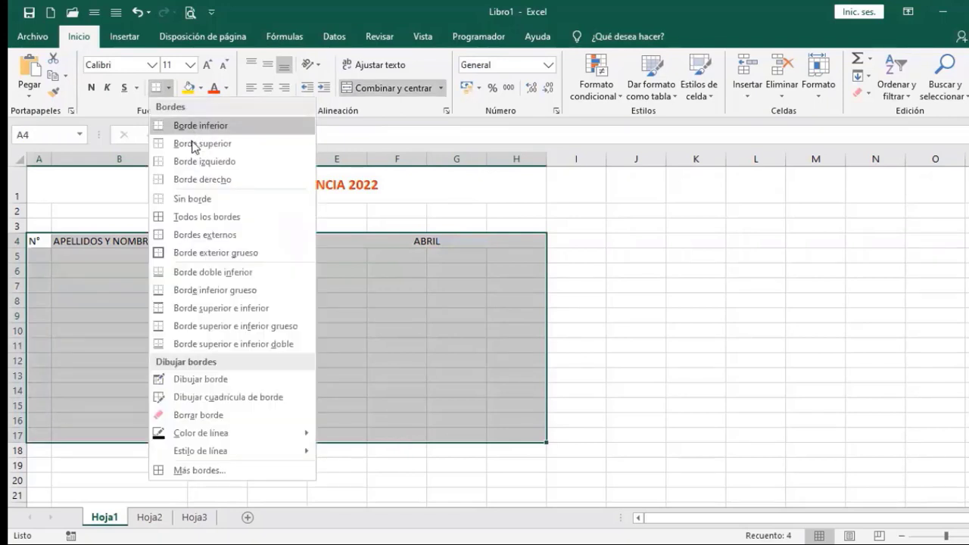
click(194, 218)
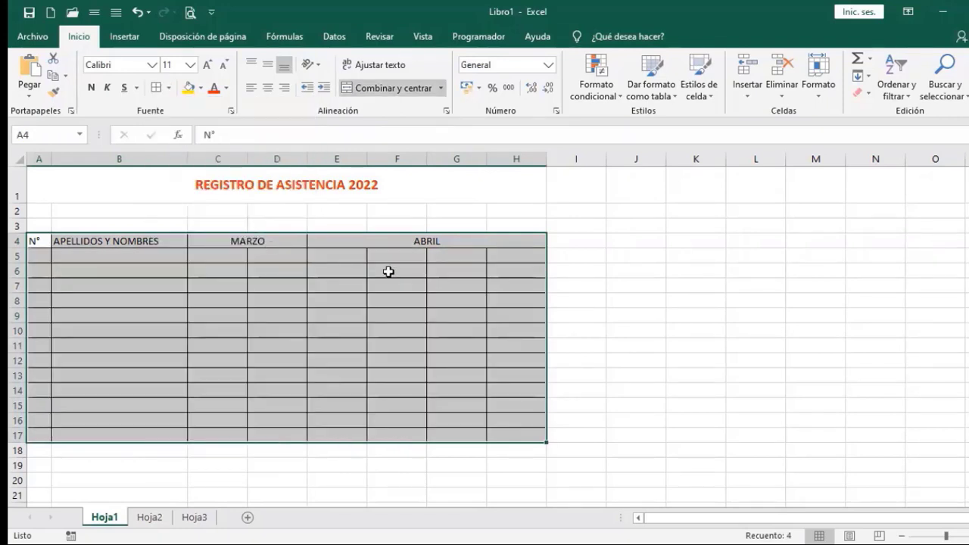
Enter the heading MAYO in merged and centered cells I4:L4 and apply all borders to I4:L17.
click(560, 241)
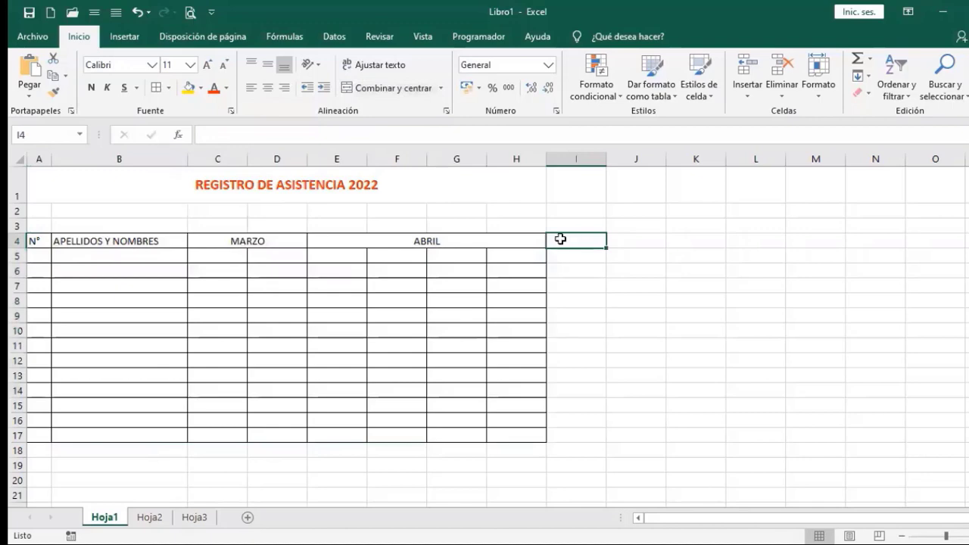
drag(560, 239, 757, 239)
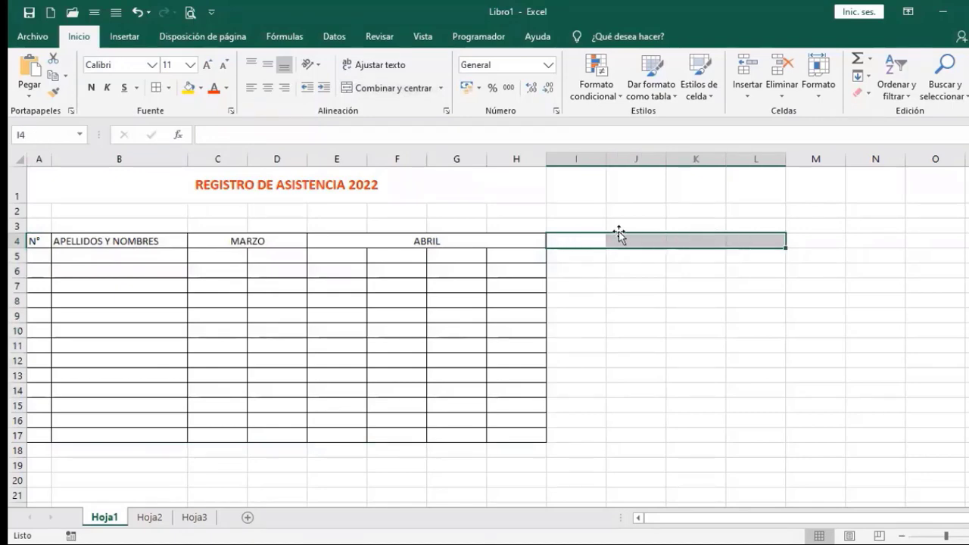
click(363, 90)
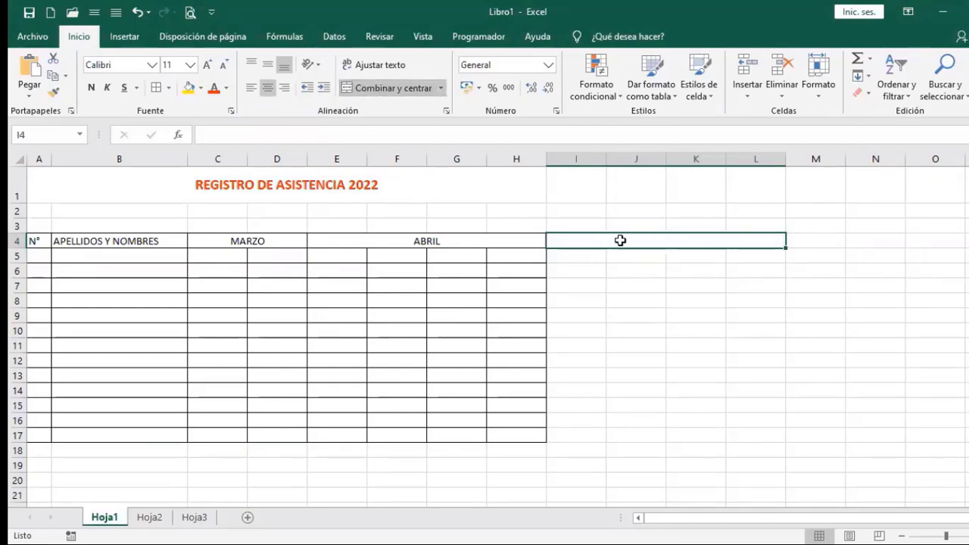
text(MAYO)
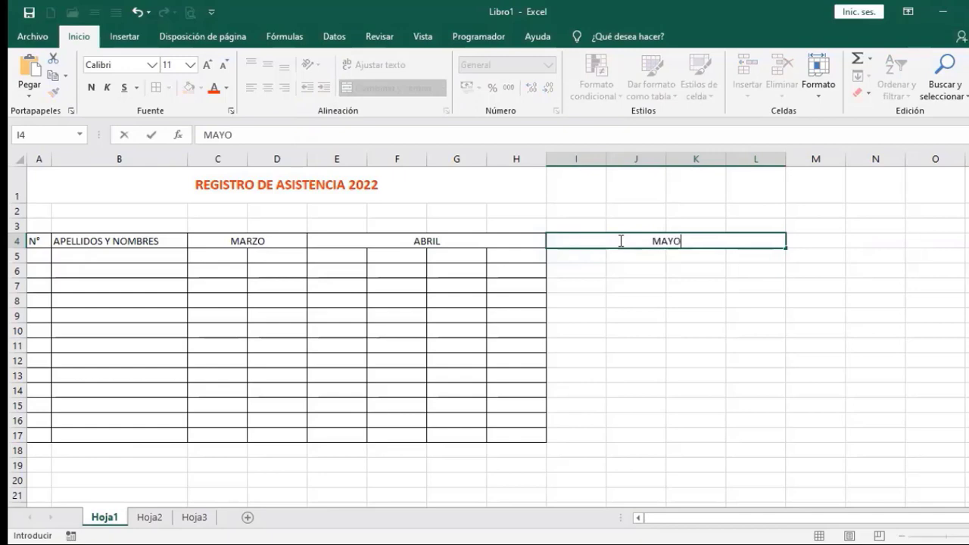
key(Return)
drag(620, 240, 612, 436)
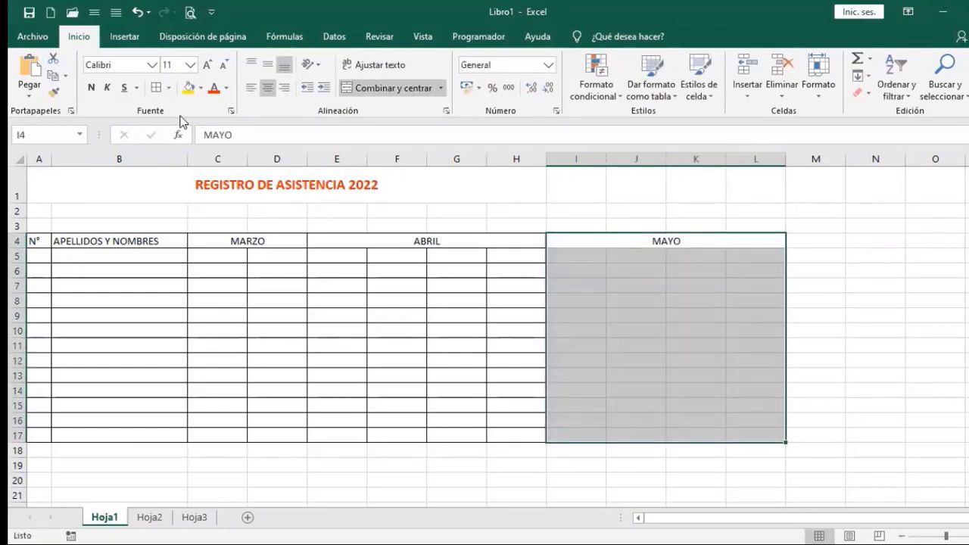
click(156, 88)
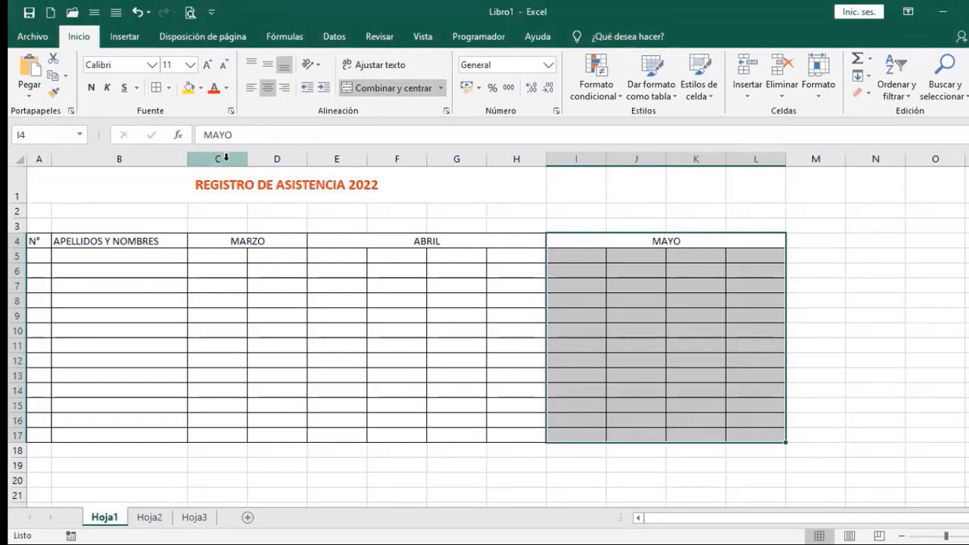
Narrow columns C through L together to about two thirds of their width.
drag(226, 159, 301, 179)
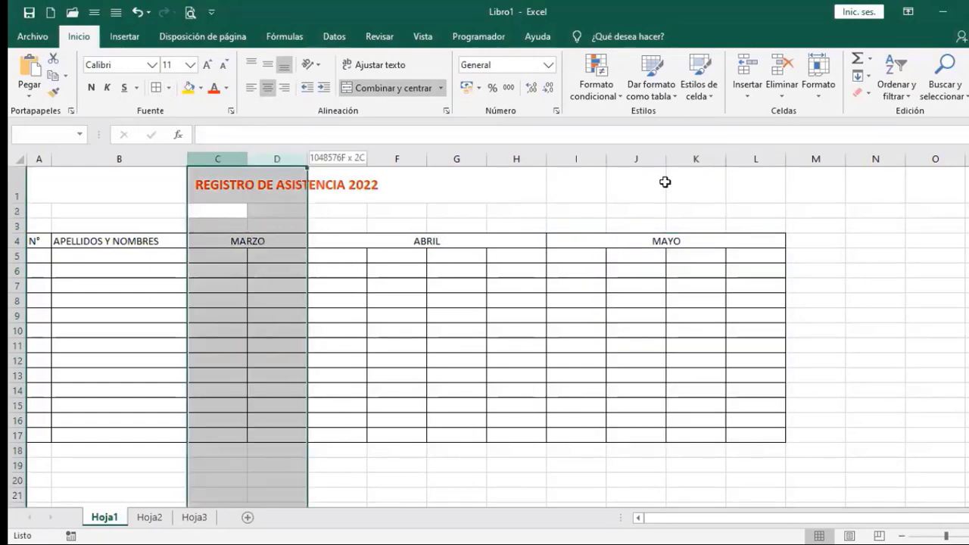
drag(727, 177, 763, 158)
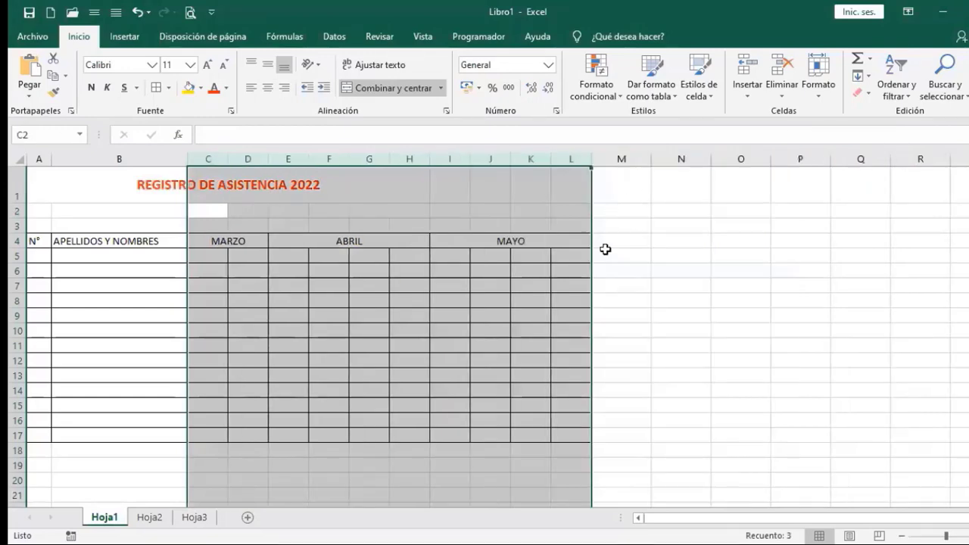
click(578, 301)
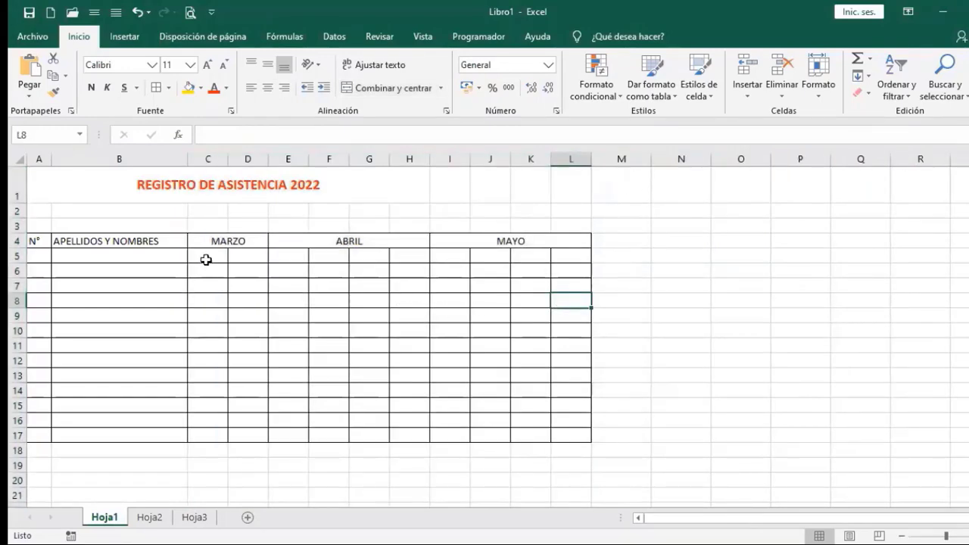
Merge and center the N° heading across A4:A5 and the APELLIDOS Y NOMBRES heading across B4:B5.
click(41, 241)
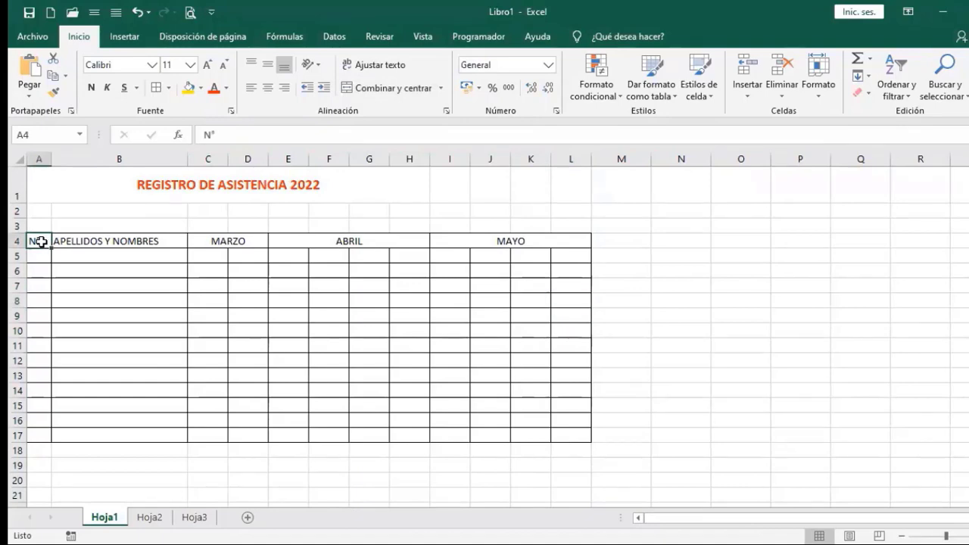
drag(42, 241, 41, 252)
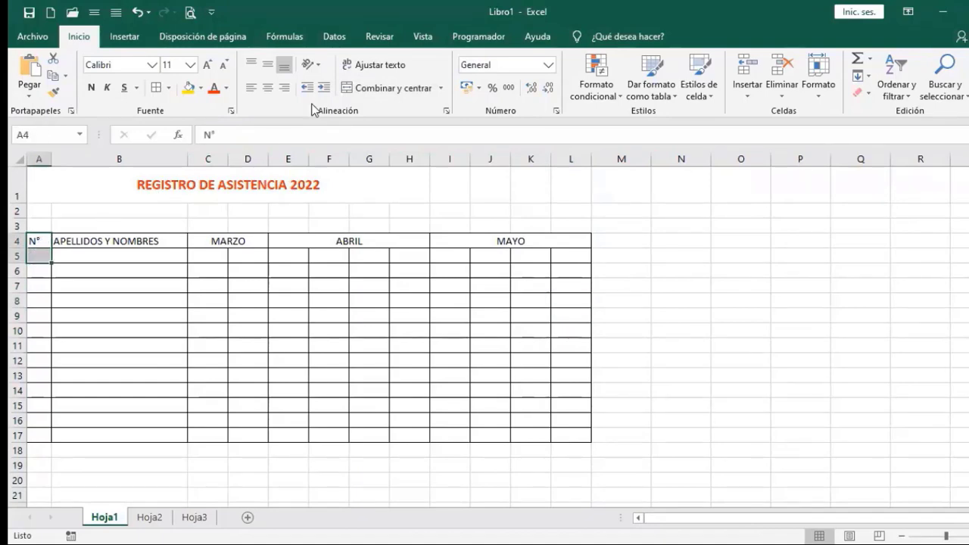
click(346, 89)
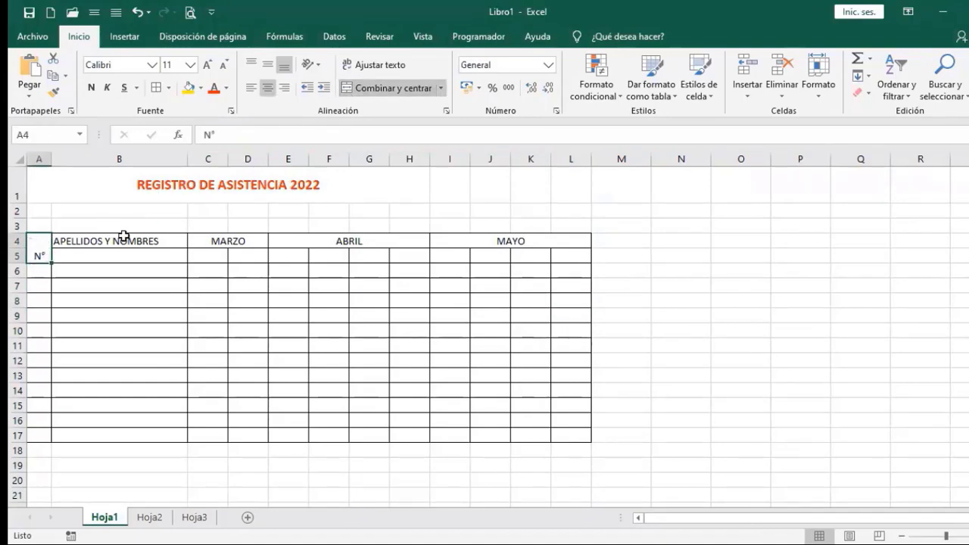
drag(124, 239, 121, 253)
click(375, 89)
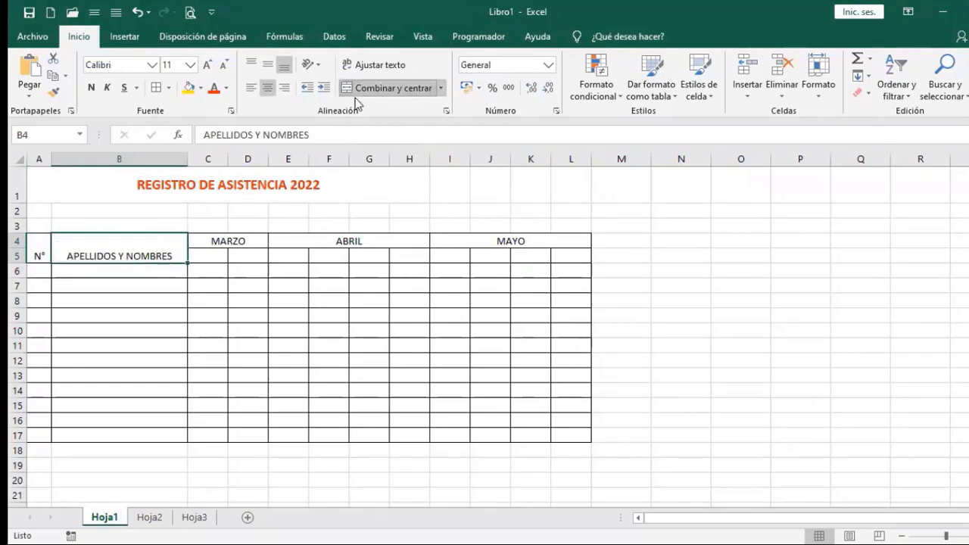
click(181, 314)
Vertically center the APELLIDOS Y NOMBRES and N° headings in their merged cells.
click(149, 253)
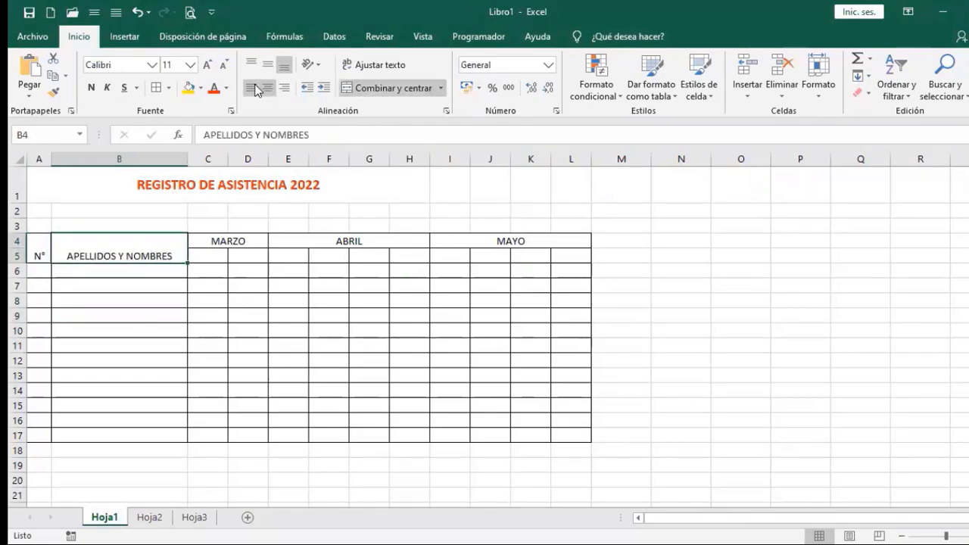
click(267, 64)
click(130, 303)
drag(39, 241, 38, 254)
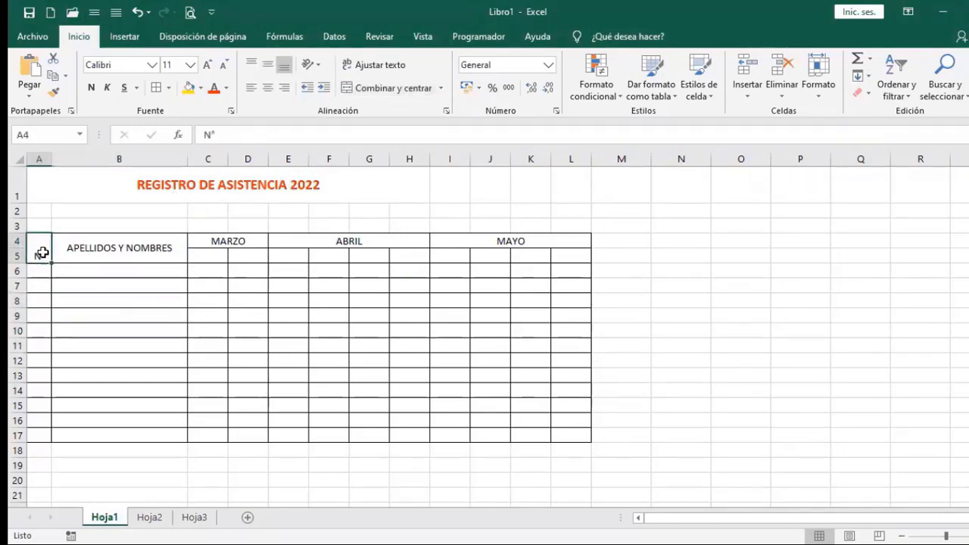
click(374, 88)
click(268, 64)
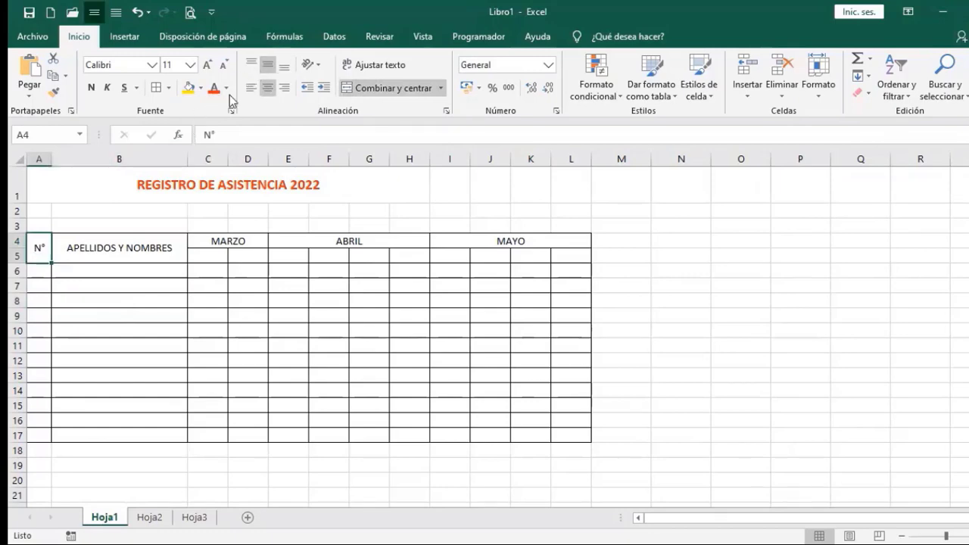
click(151, 300)
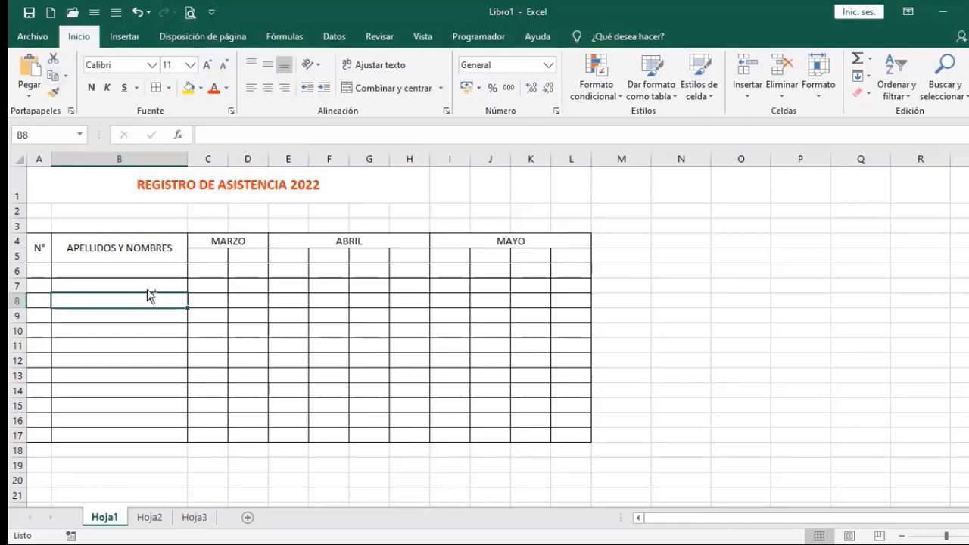
Undo the merging and vertical centering of the N° and APELLIDOS Y NOMBRES headings, keeping columns C through L narrowed.
key(ctrl+z)
key(ctrl+z)
key(ctrl+z)
key(ctrl+z)
key(ctrl+z)
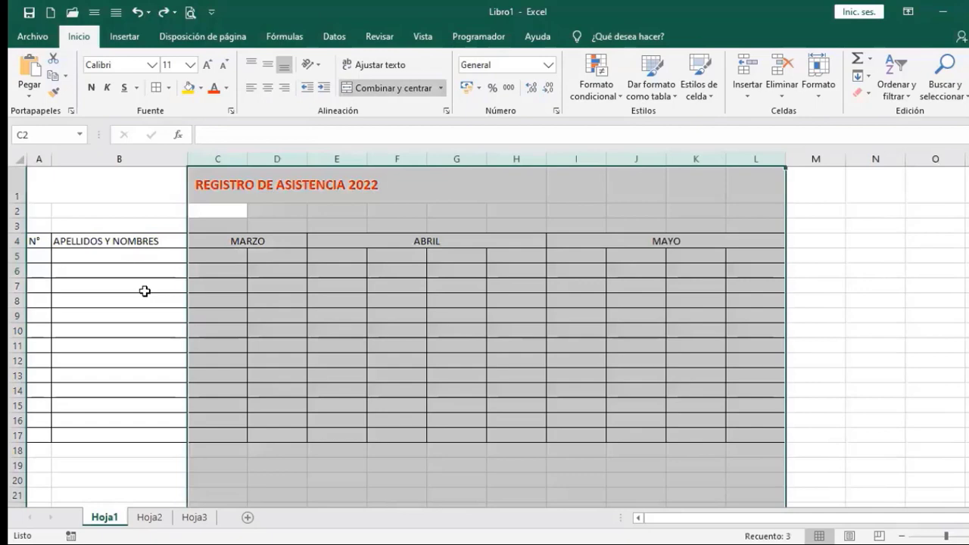
key(ctrl+y)
click(143, 290)
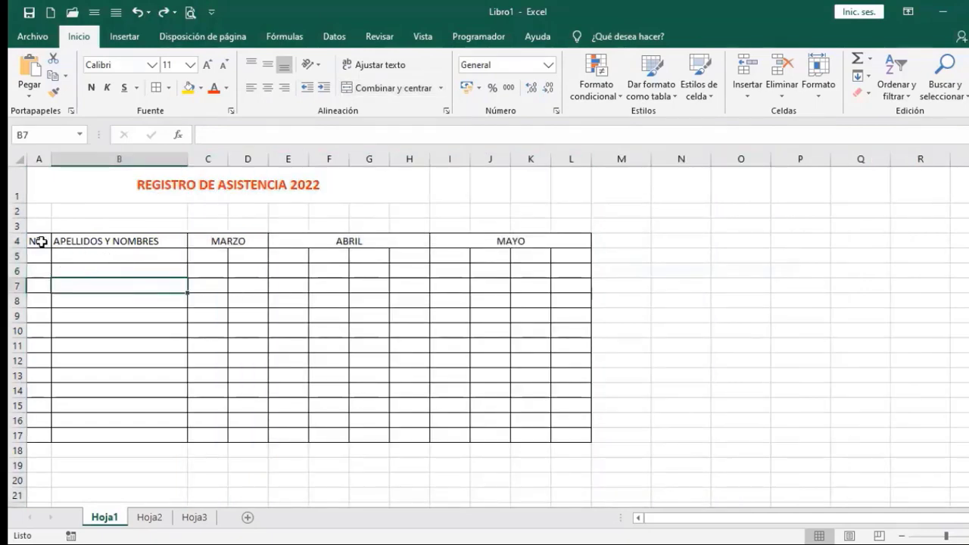
Merge and center the N° heading across A4:A5 and APELLIDOS Y NOMBRES across B4:B5, centering both vertically as well.
drag(40, 240, 39, 257)
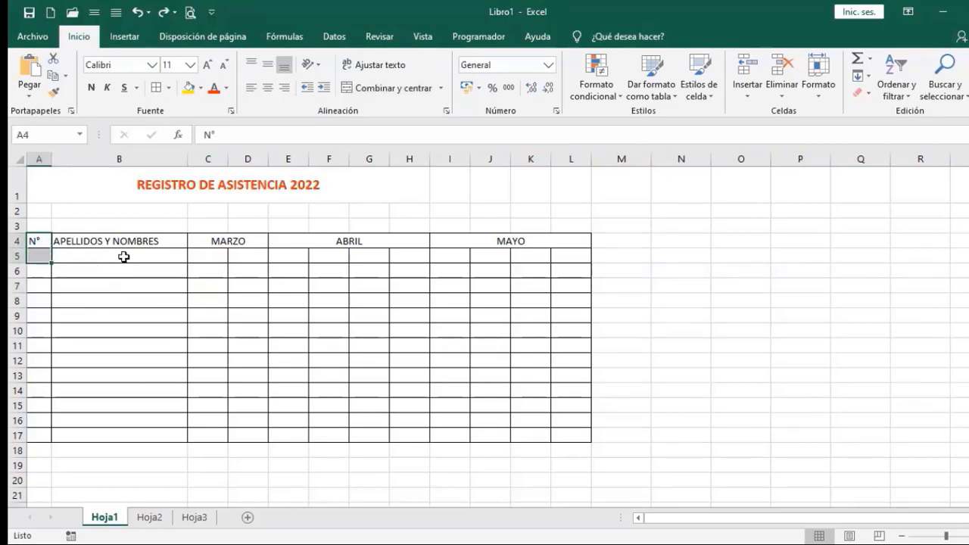
drag(117, 241, 121, 253)
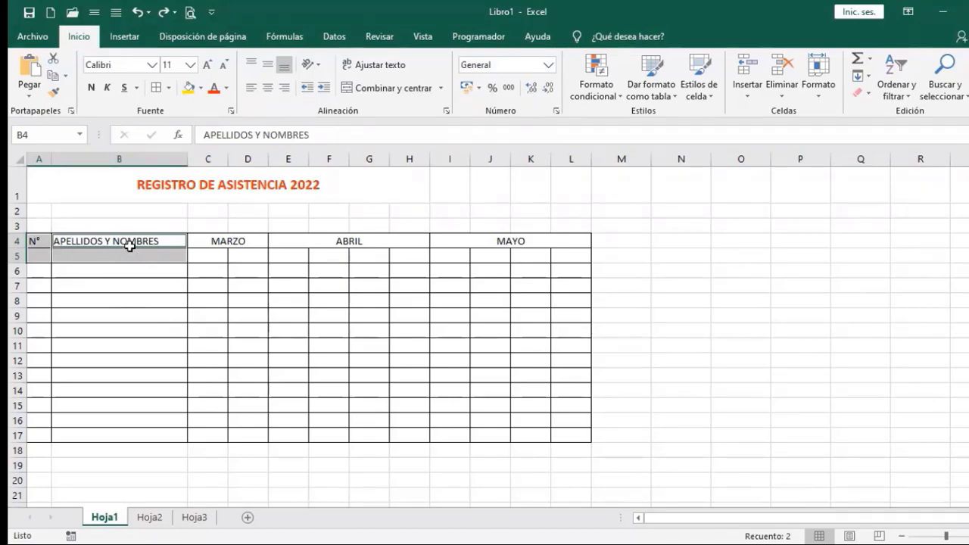
click(378, 90)
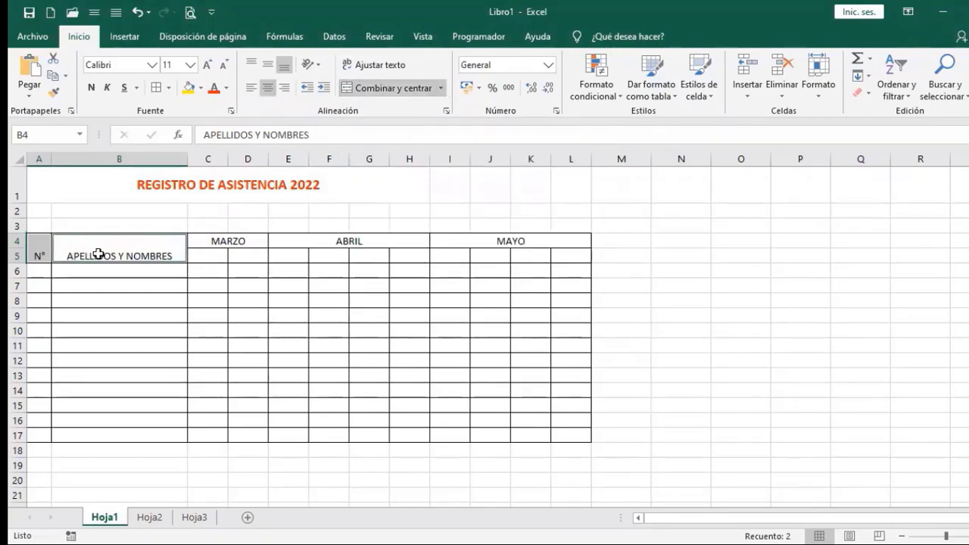
click(262, 69)
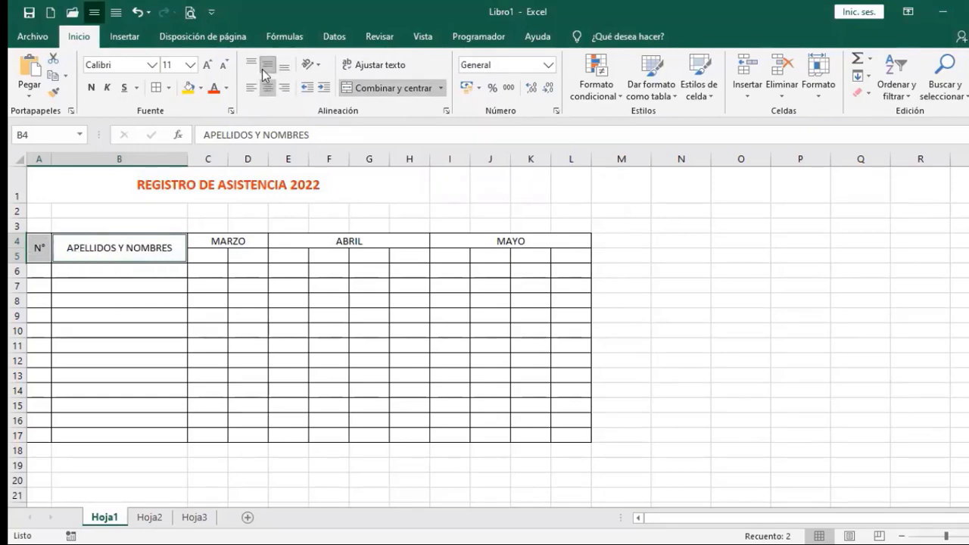
click(295, 340)
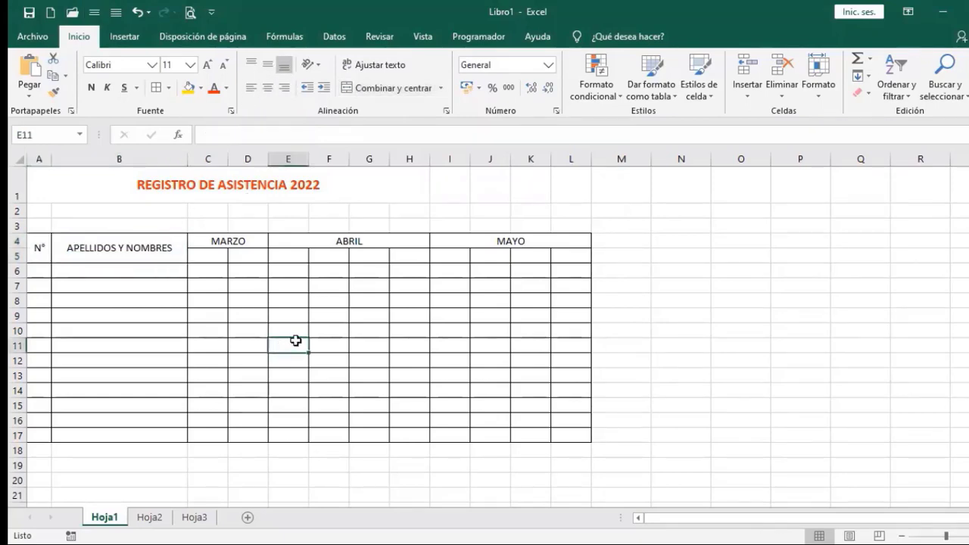
Enter the week ranges 13-17 in C5 and 20-24 in D5 under MARZO.
click(218, 256)
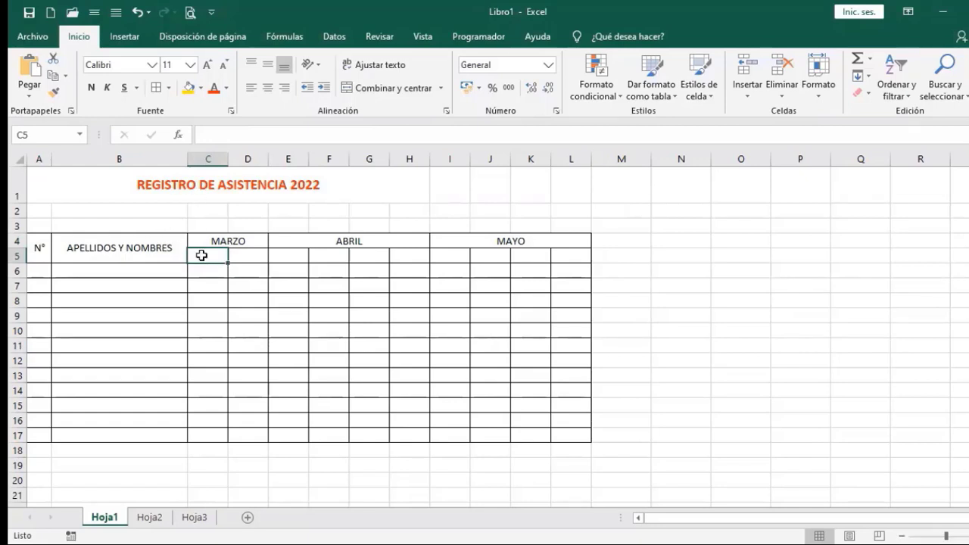
text(13)
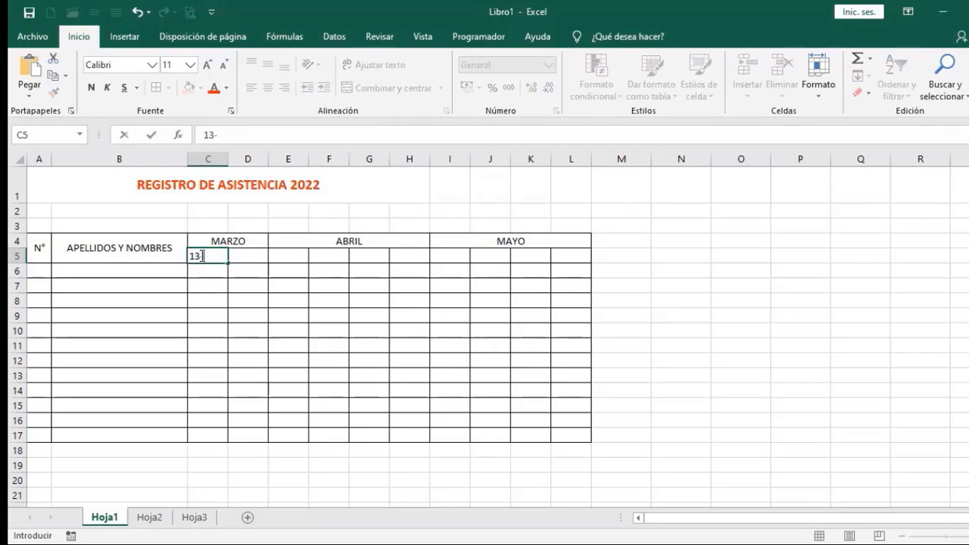
text(-)
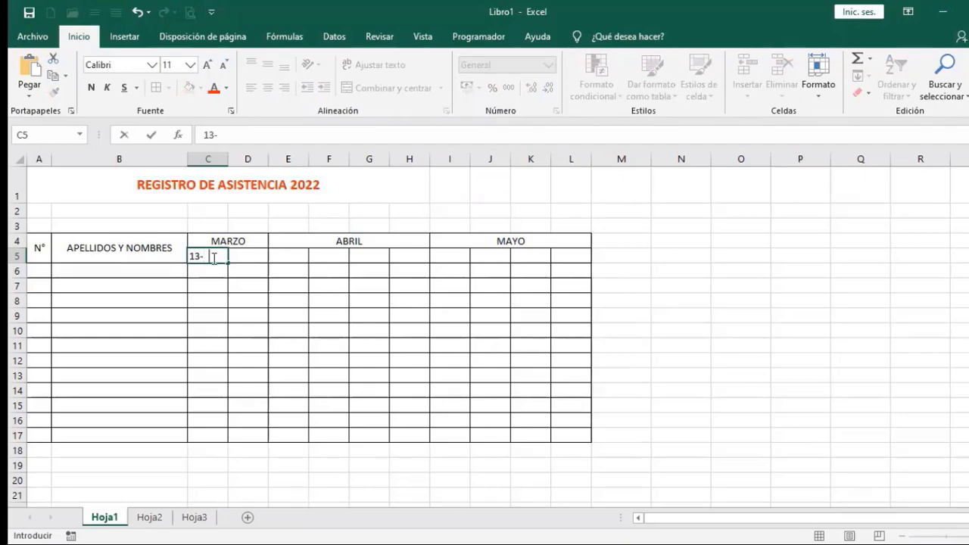
text(17)
click(242, 256)
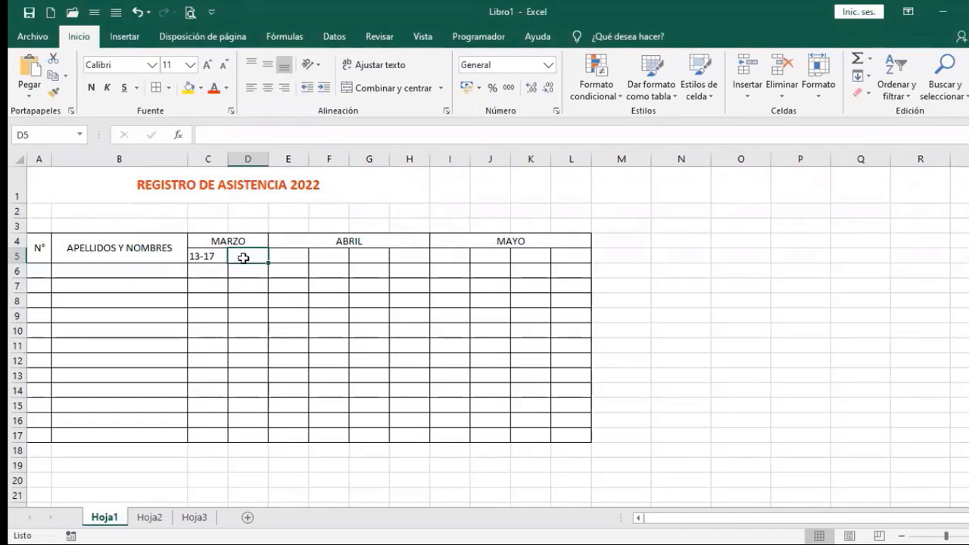
text(20-24)
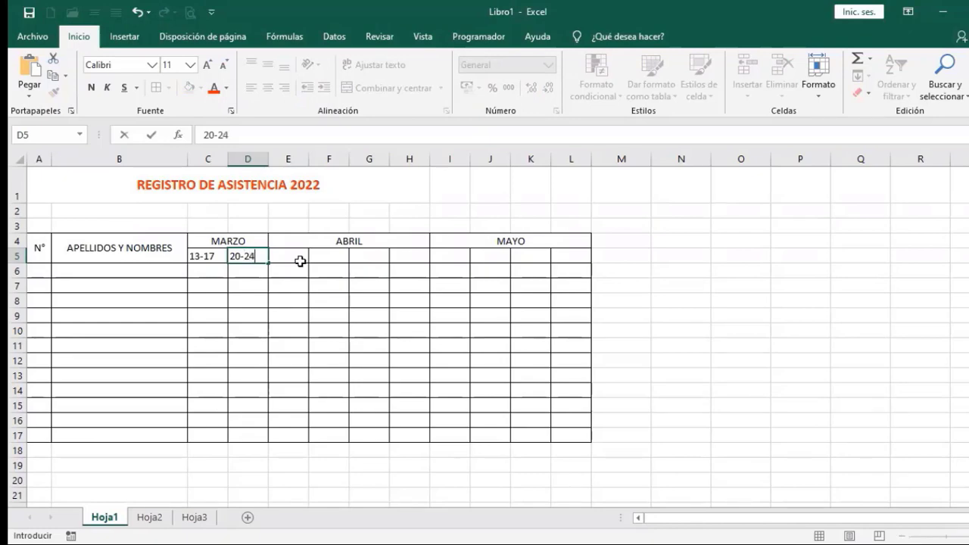
key(Return)
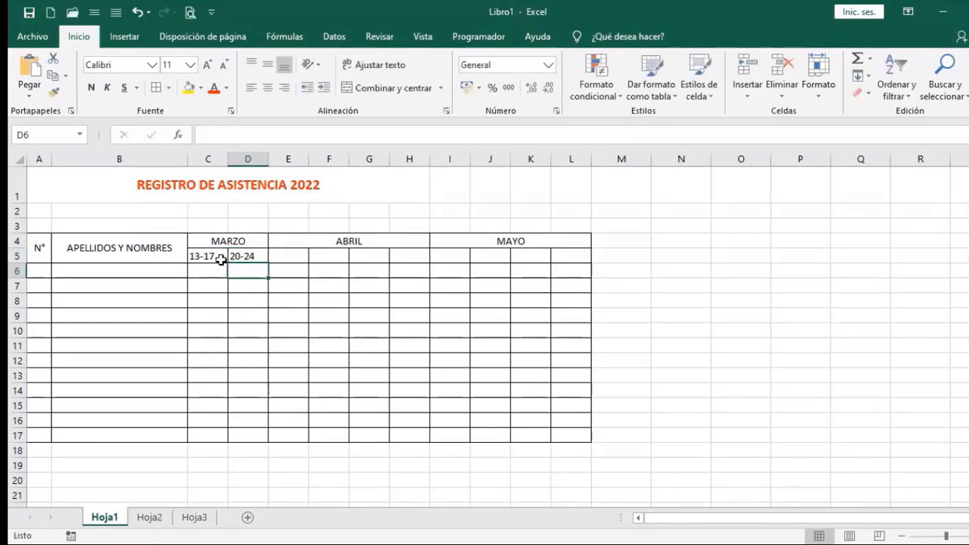
Try to enter the week range 1-5 in E5, the first cell under ABRIL.
click(288, 256)
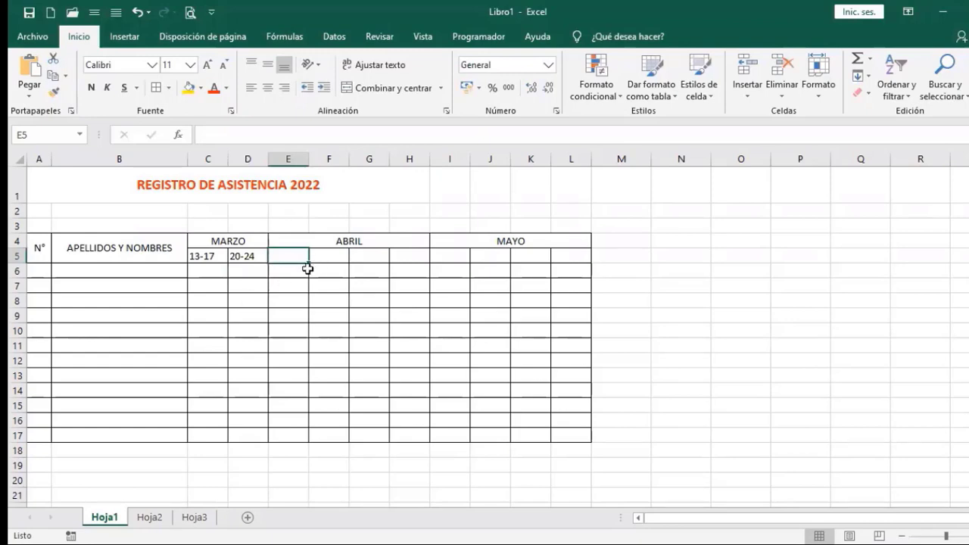
text(1)
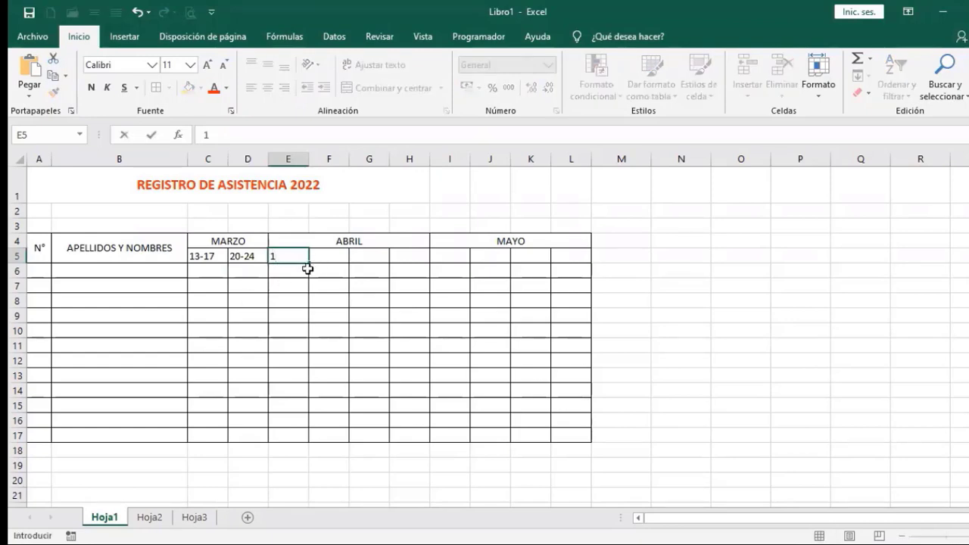
text(-5)
key(Return)
click(286, 258)
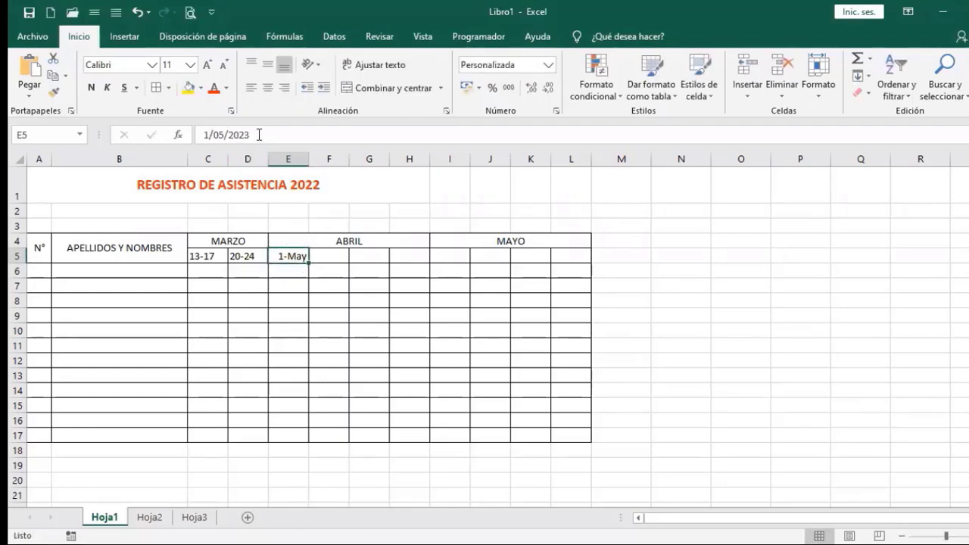
Set cell E5 to the General number format and clear its content.
click(210, 134)
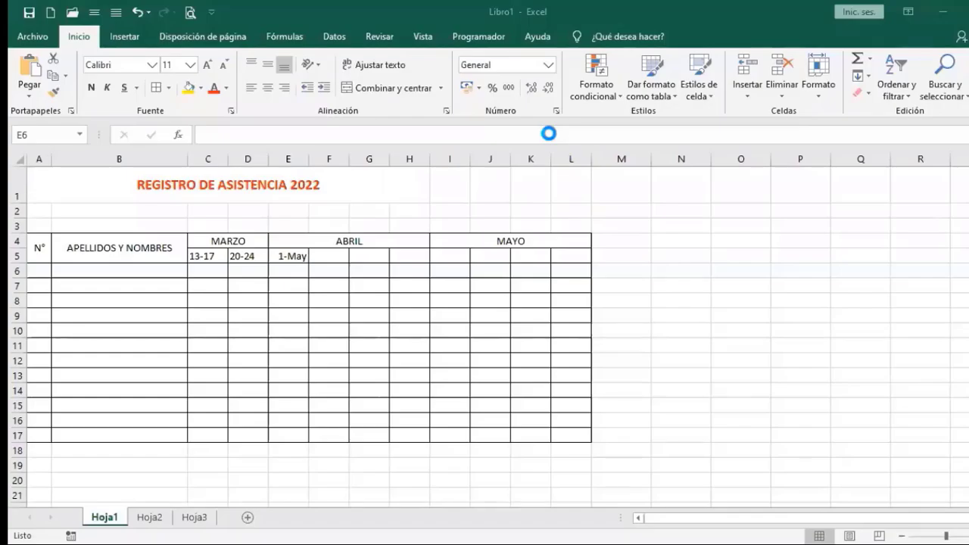
click(293, 258)
click(285, 258)
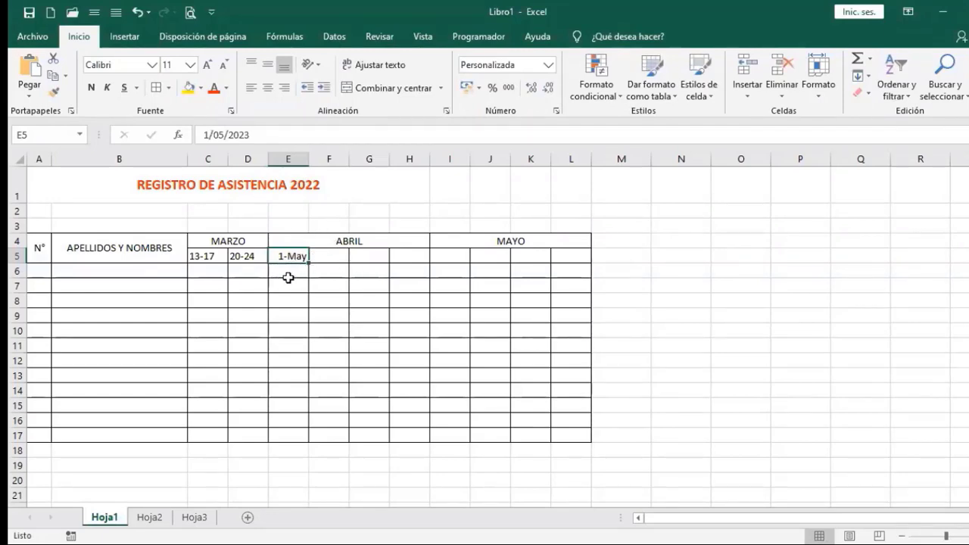
click(550, 68)
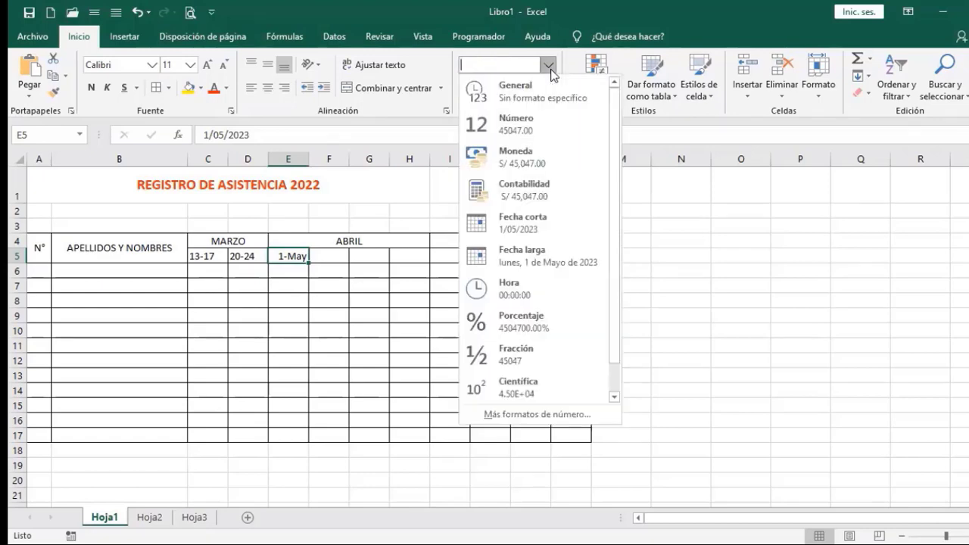
click(516, 91)
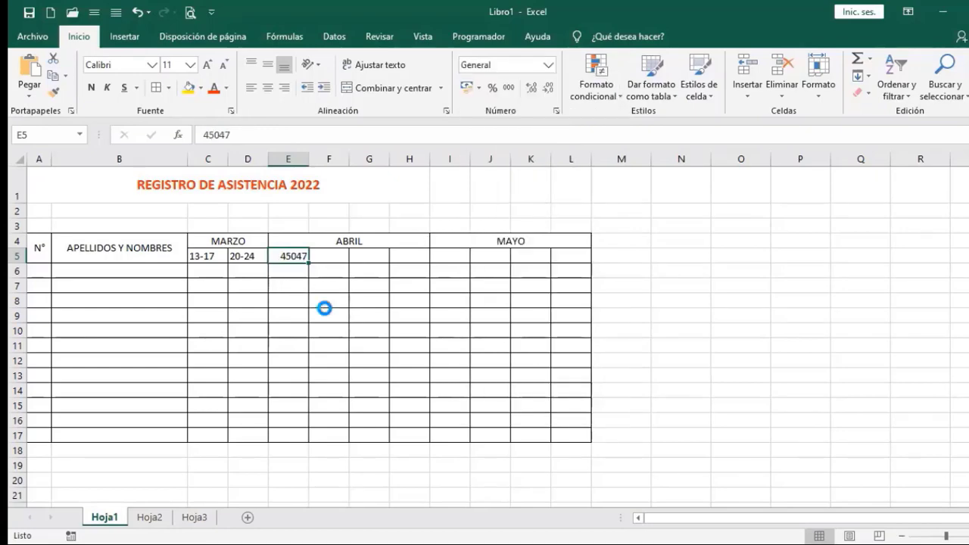
key(Delete)
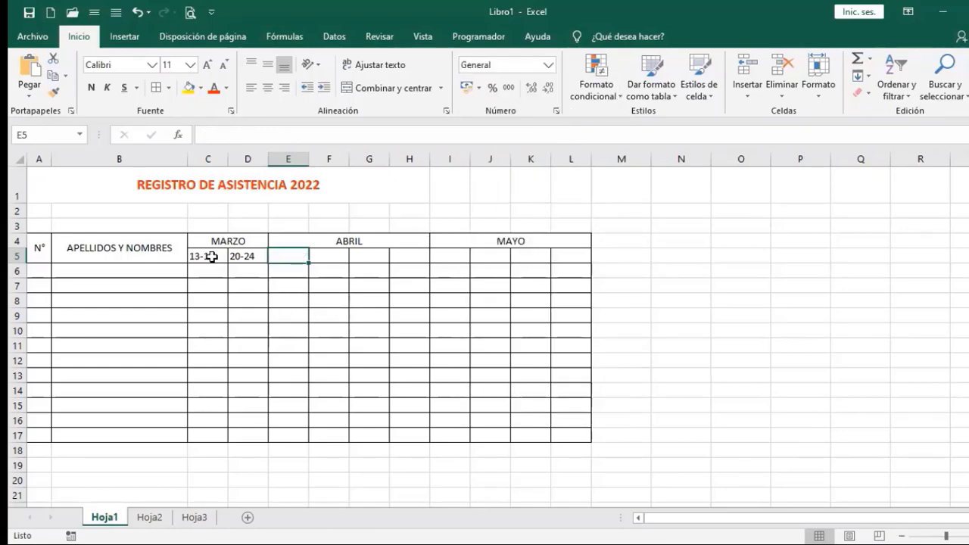
Format the week cells C5:L5 under the month headings as Texto.
drag(209, 255, 563, 254)
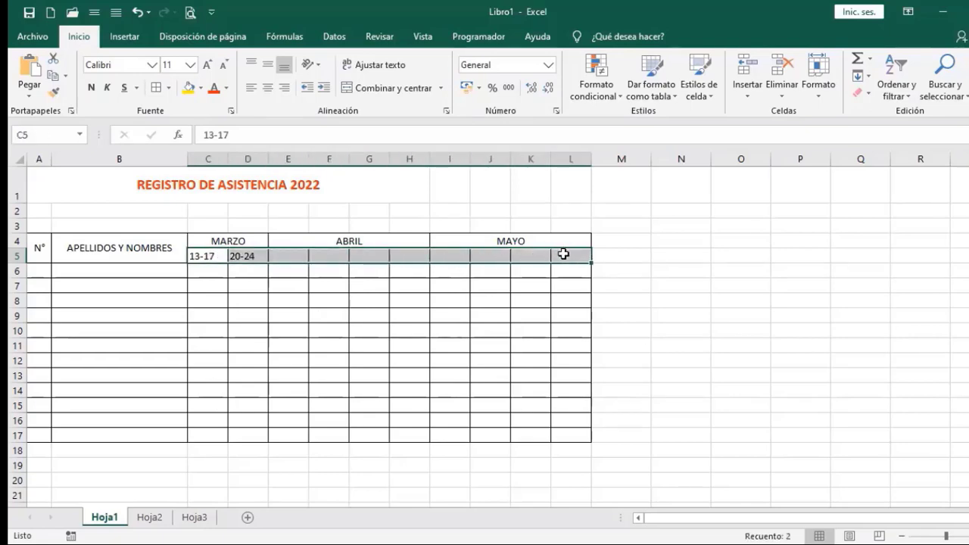
click(550, 68)
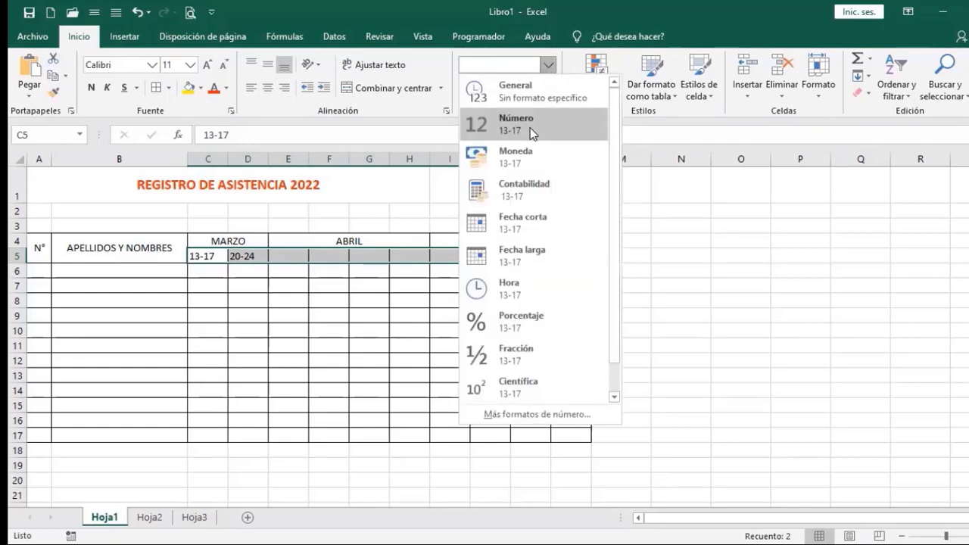
scroll(498, 347, down, 1)
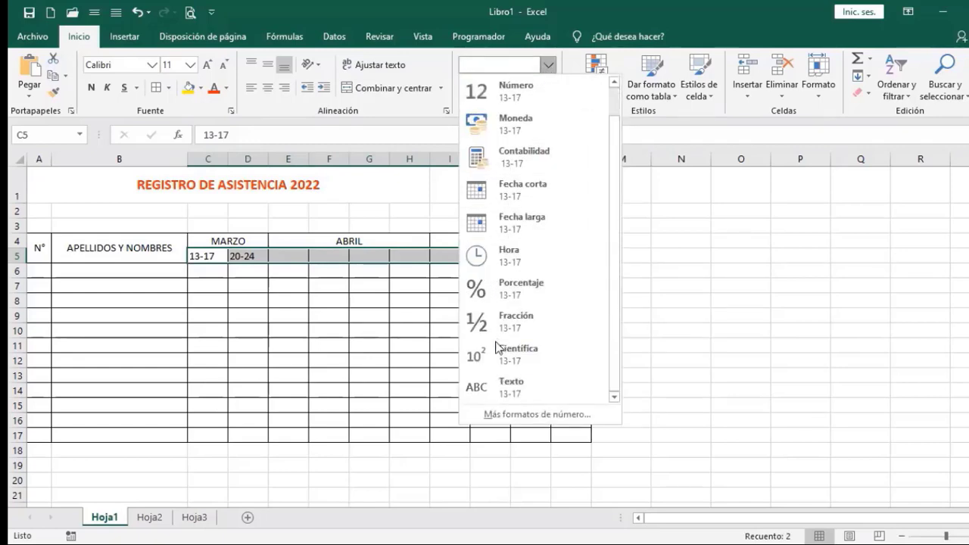
click(510, 391)
Enter the week ranges 1 - 5, 8-12 and 15 -19 in E5, F5 and G5 under ABRIL.
click(293, 256)
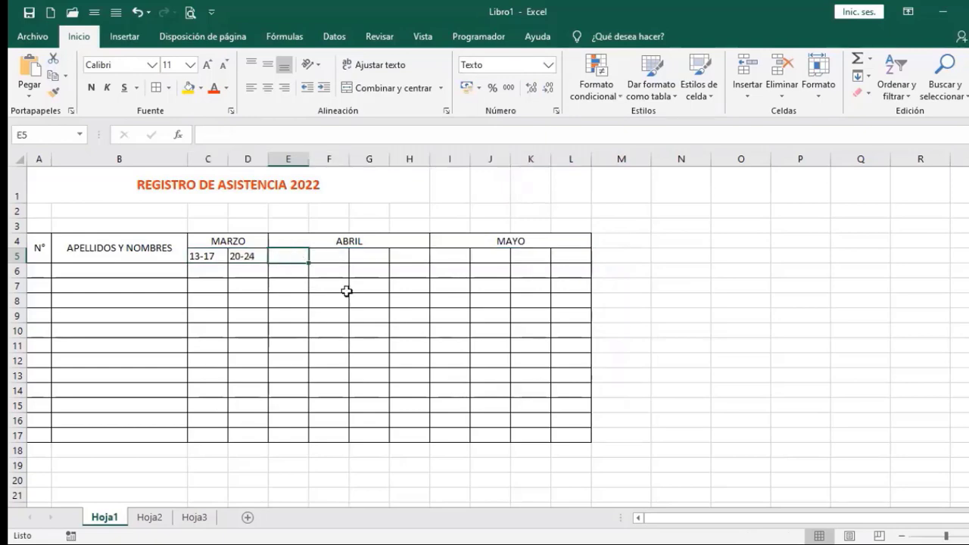
text(1)
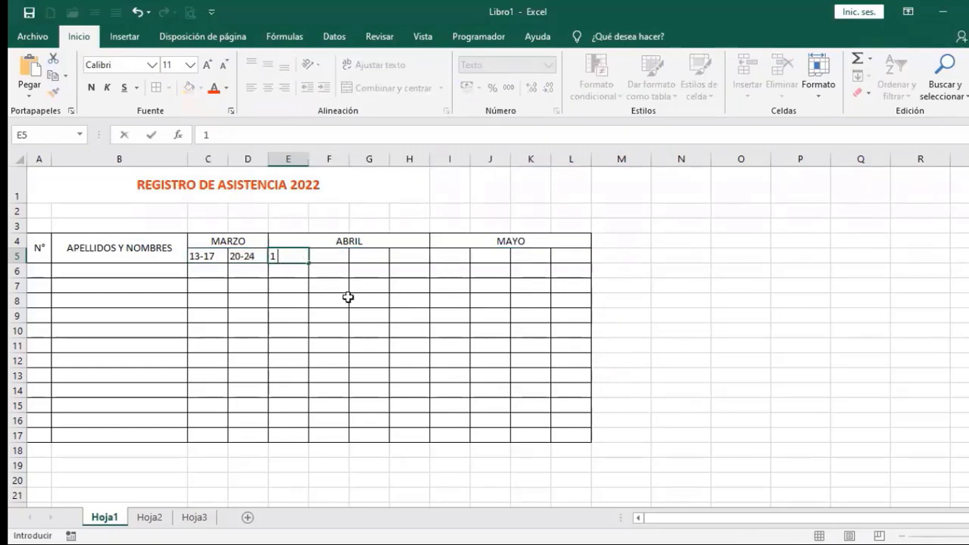
text( - 5)
click(321, 254)
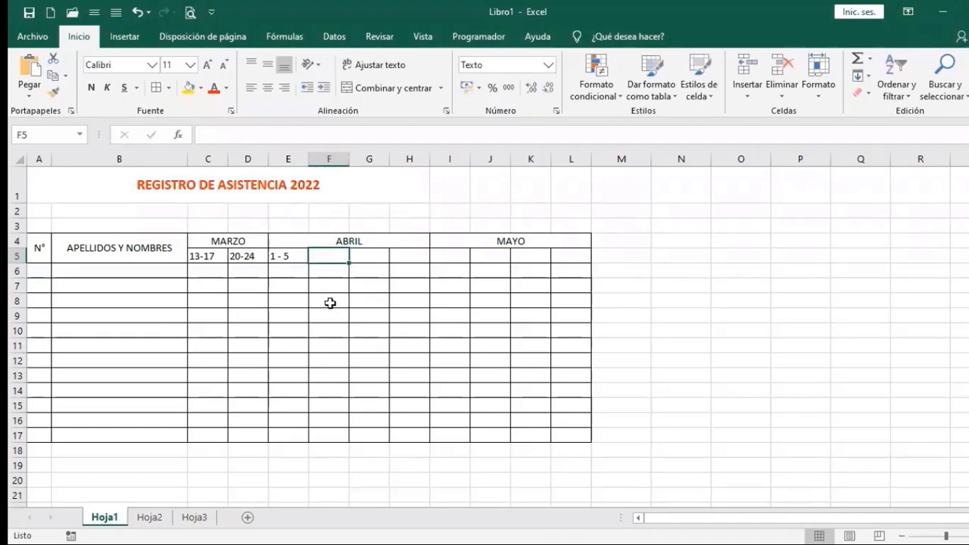
text(8-)
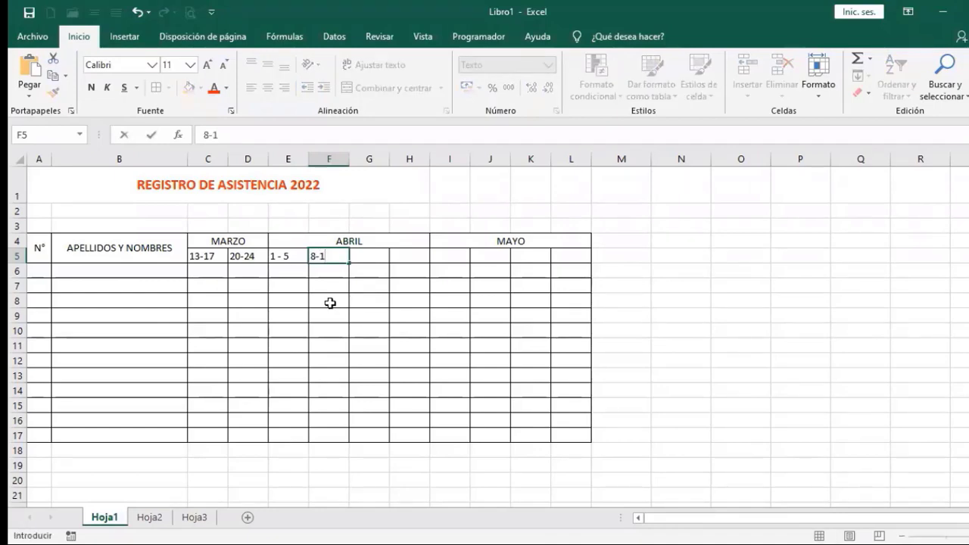
text(12)
key(Tab)
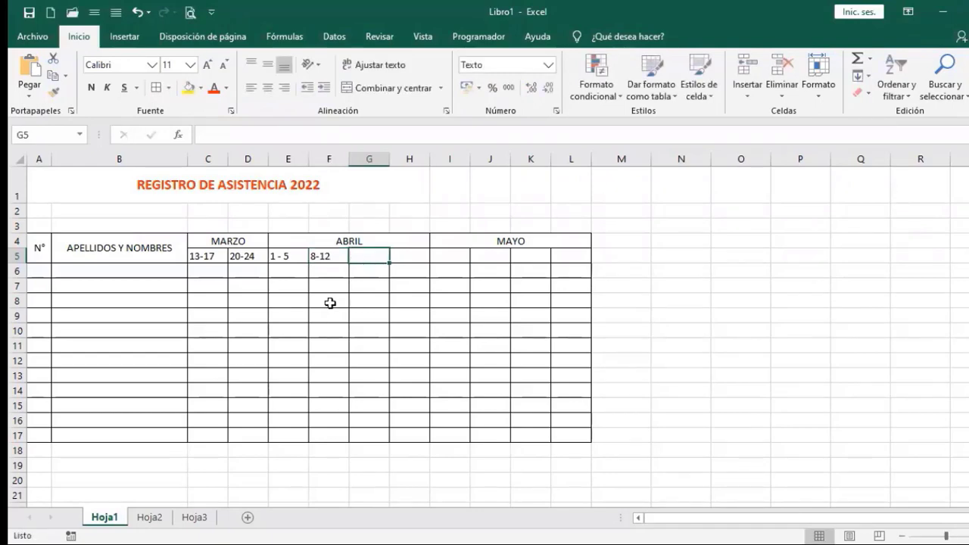
text(15 -19)
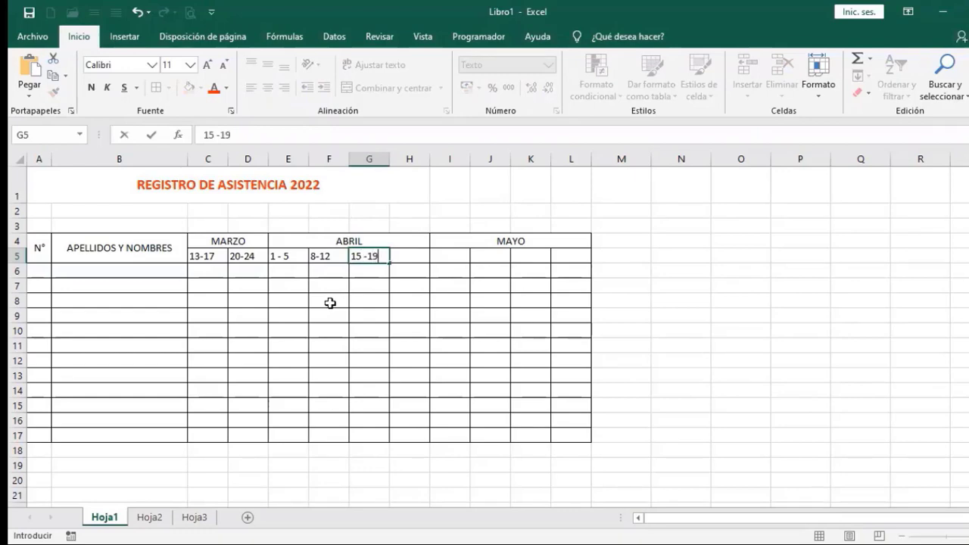
key(Tab)
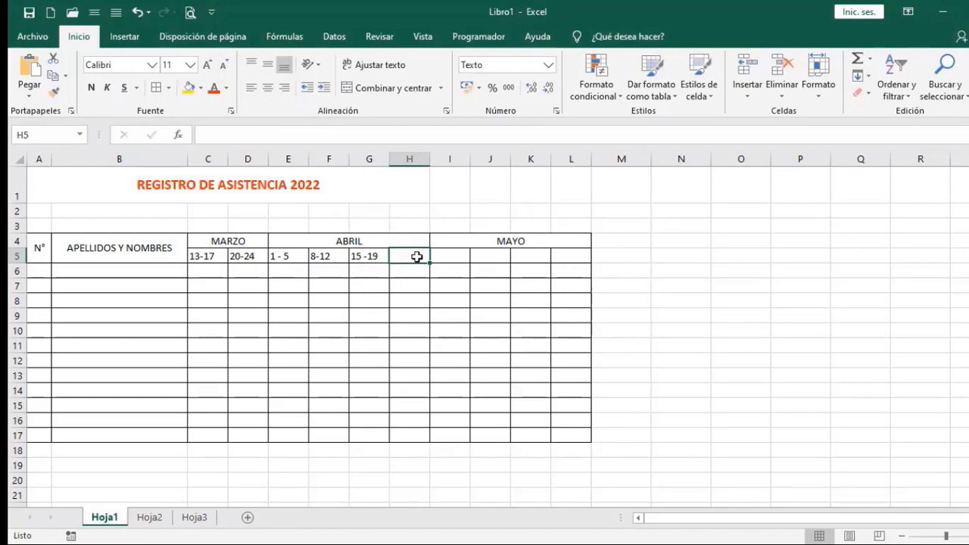
click(206, 270)
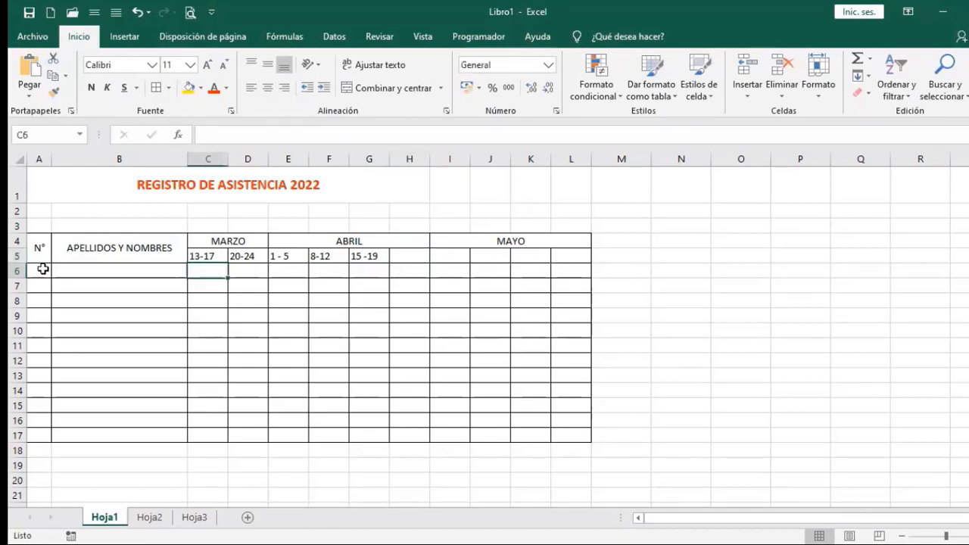
click(37, 271)
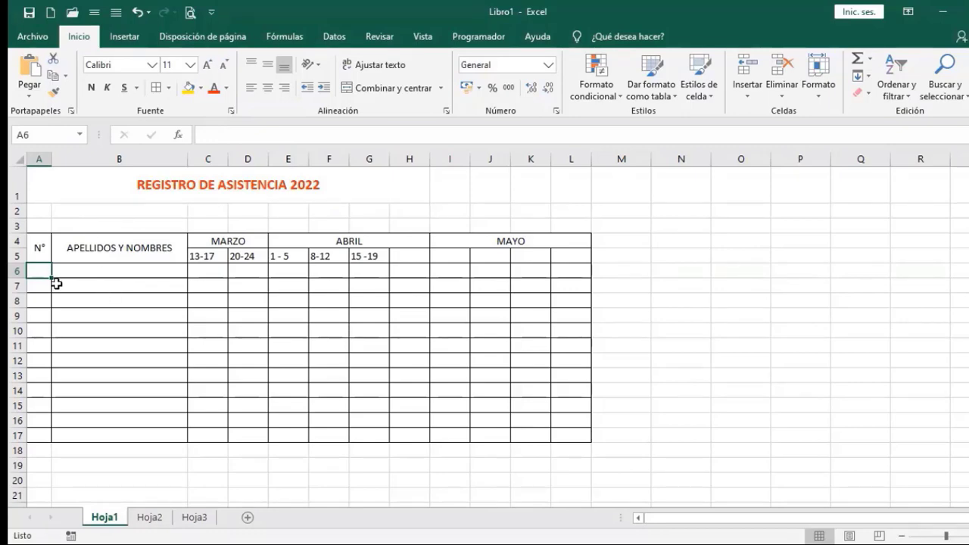
click(37, 206)
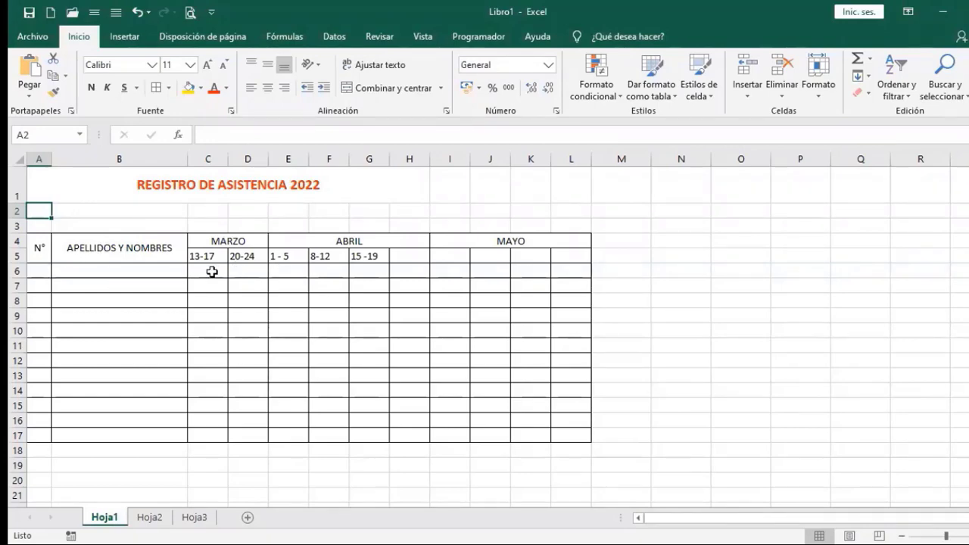
Enter 1 in A6 and fill the N° column down to A17 as a consecutive series from 1 to 12.
click(41, 271)
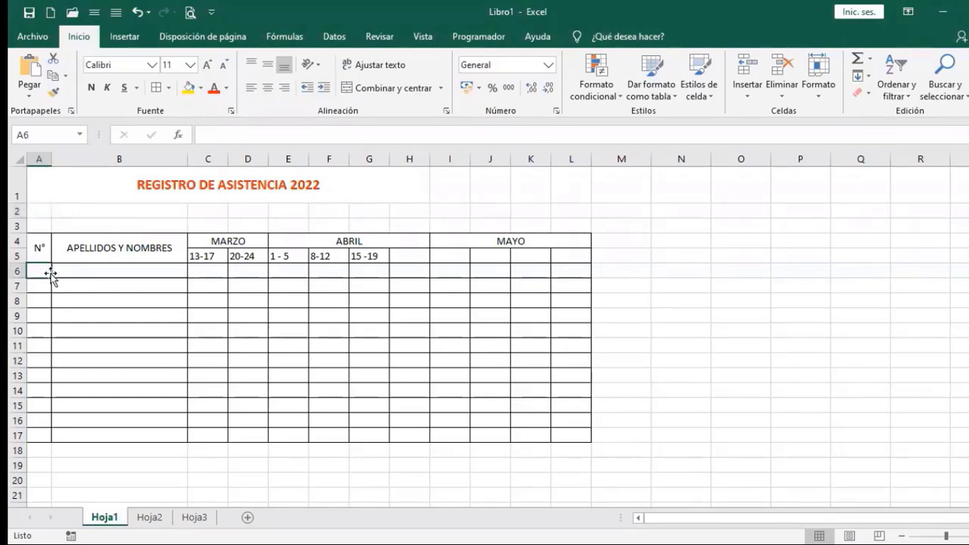
mouse_move(43, 270)
mouse_down()
mouse_move(43, 417)
mouse_move(44, 275)
mouse_up()
text(1)
key(Return)
click(43, 270)
mouse_move(52, 279)
mouse_down()
mouse_move(48, 269)
mouse_move(48, 314)
mouse_move(50, 279)
mouse_up()
key(ctrl)
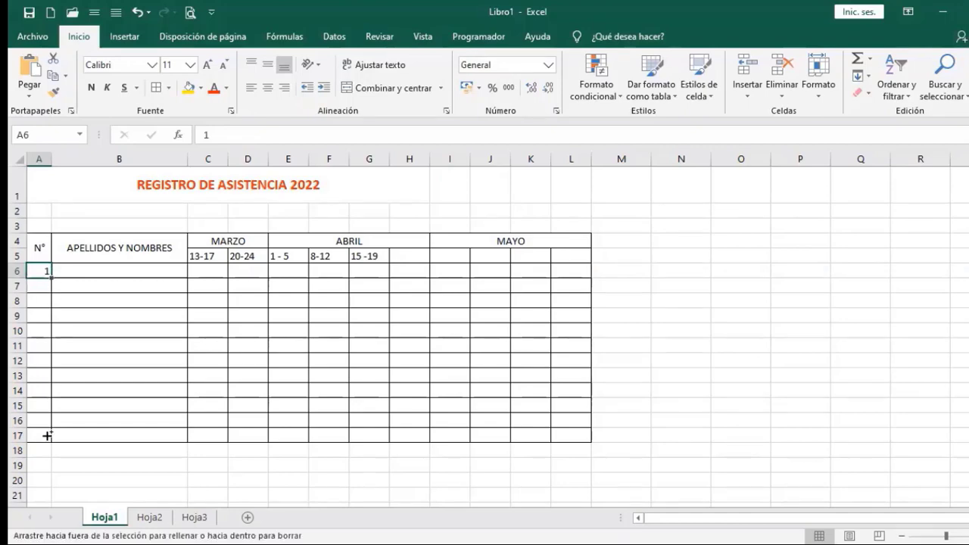
drag(47, 436, 55, 433)
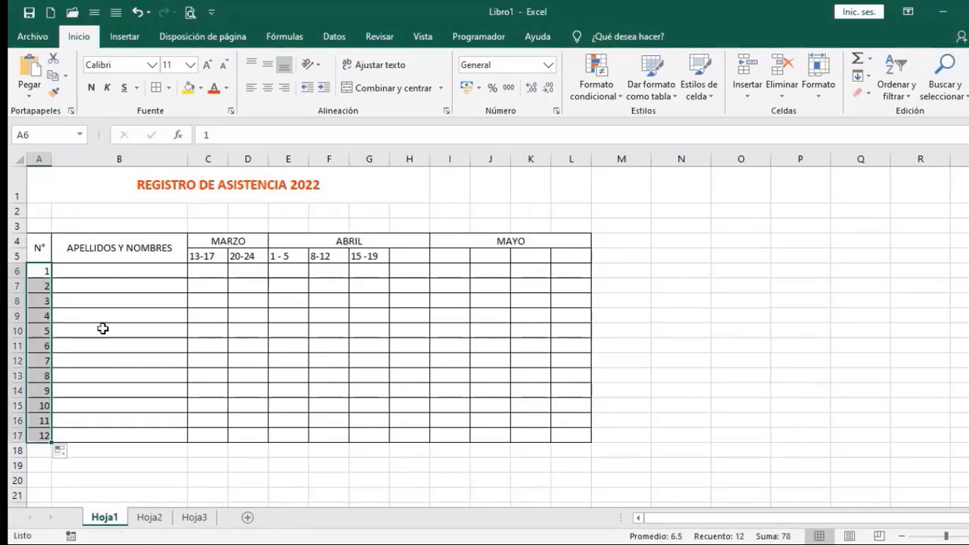
Enter the absence days 13, 21, 4 and 10 in cells C6, D6, E6 and F6 for student 1.
click(89, 274)
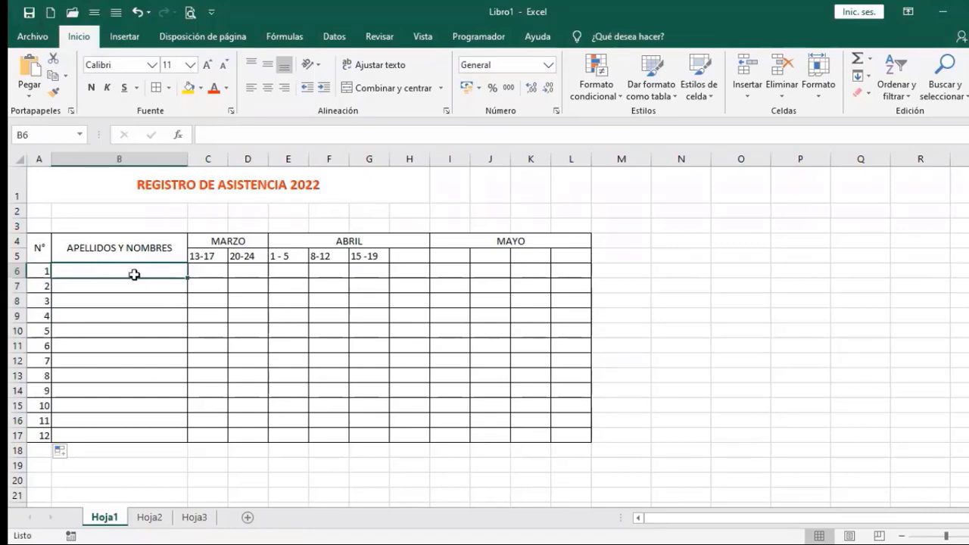
click(205, 271)
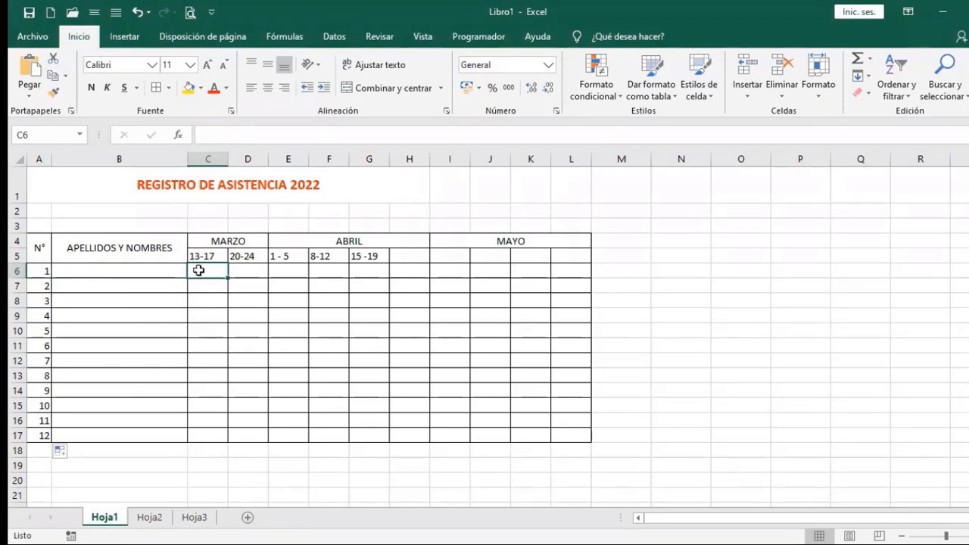
text(13)
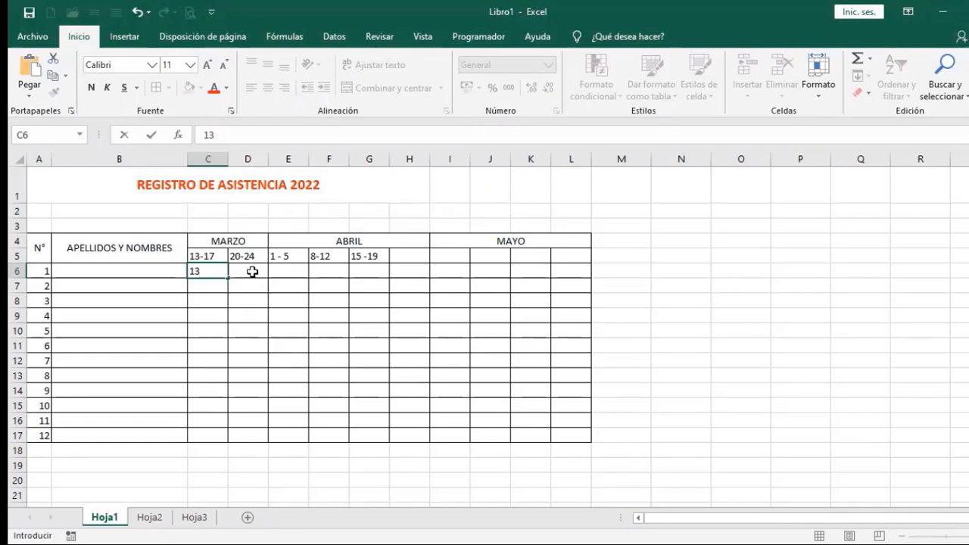
click(253, 271)
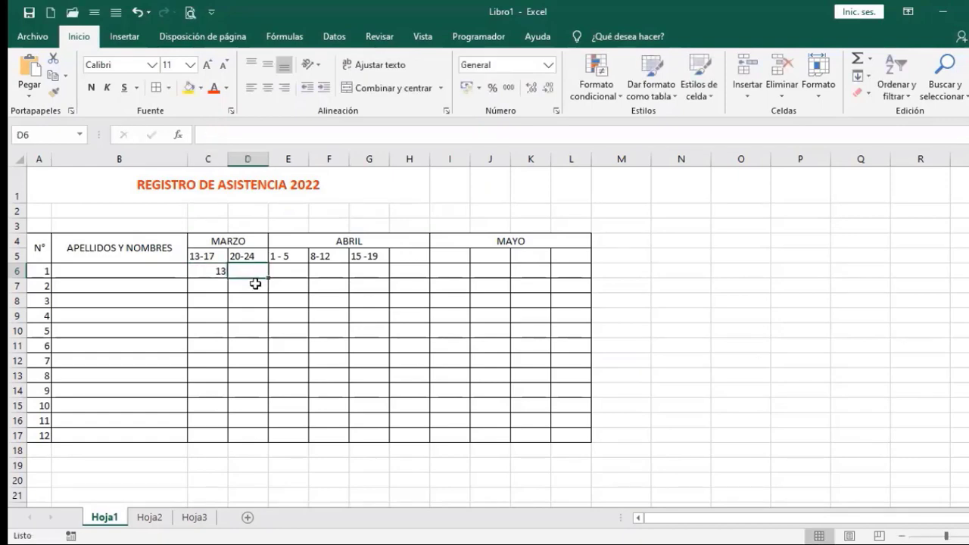
text(21)
click(290, 272)
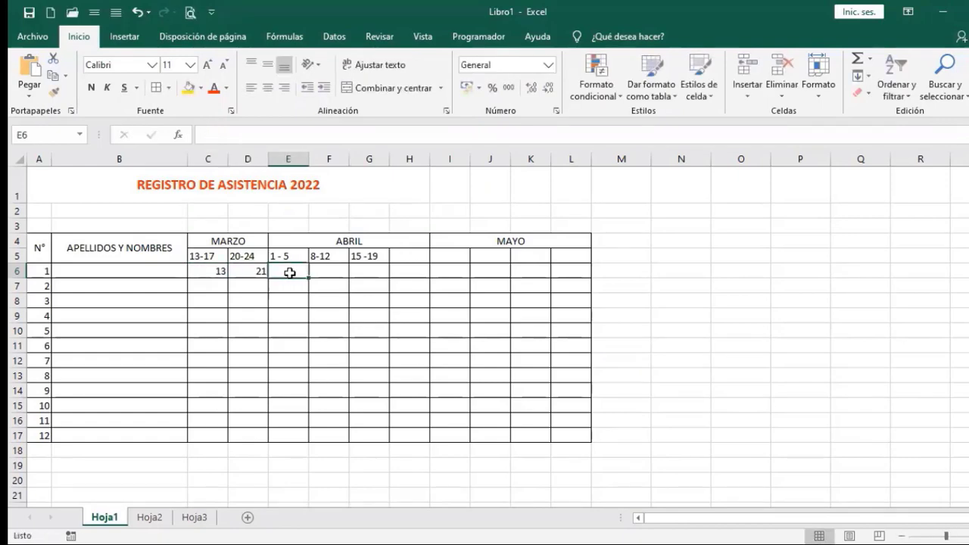
text(4)
click(323, 268)
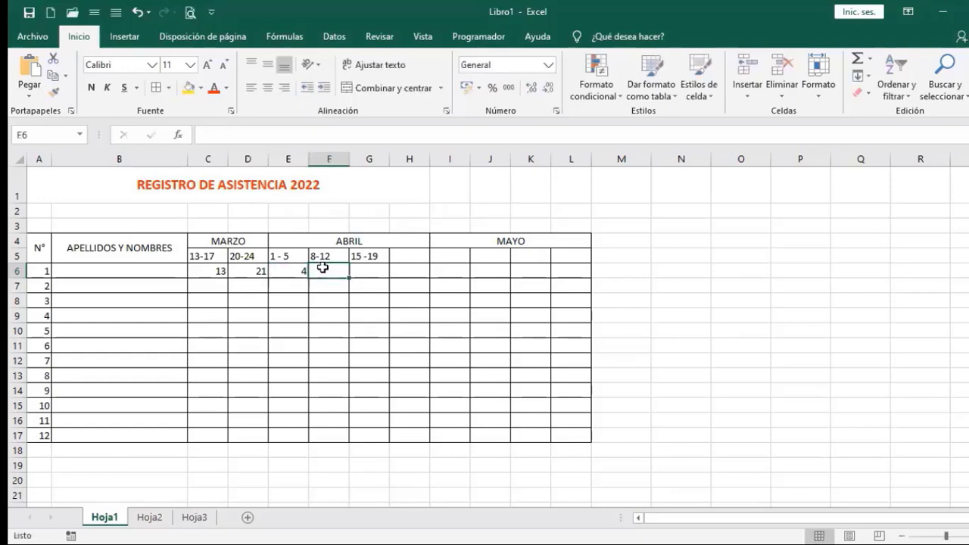
text(10)
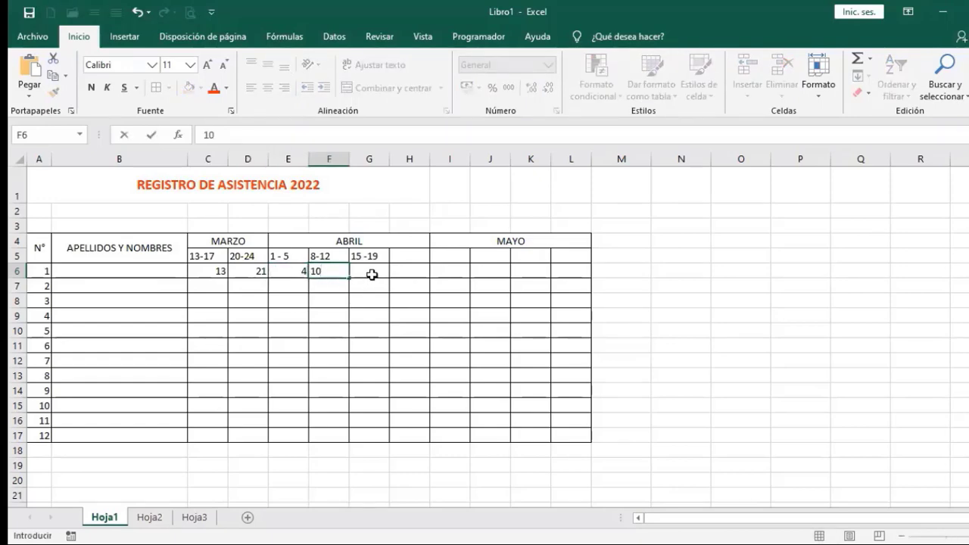
click(372, 275)
Enter absence day 5 in E7 for student 2, 17 in C9 for student 4 and 2 in E15 for student 10.
click(211, 285)
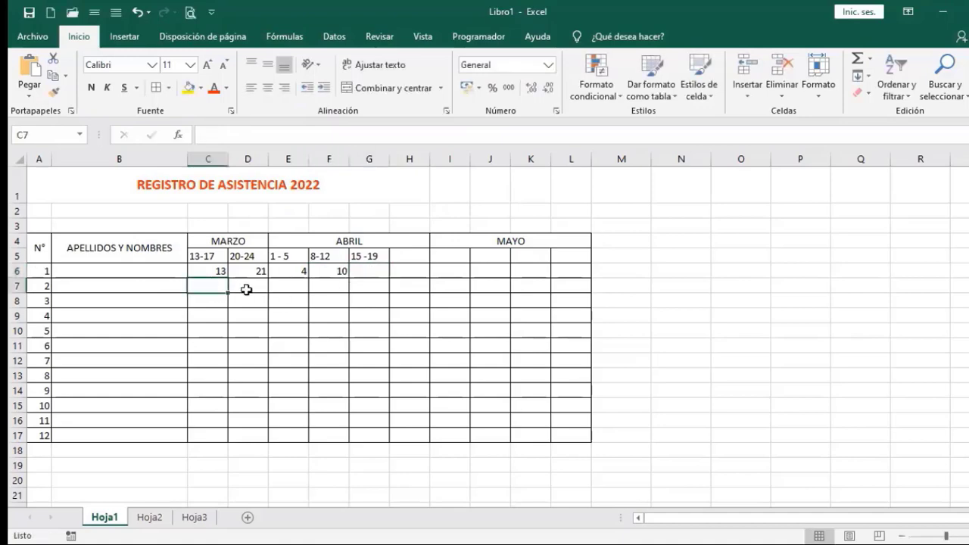
click(290, 284)
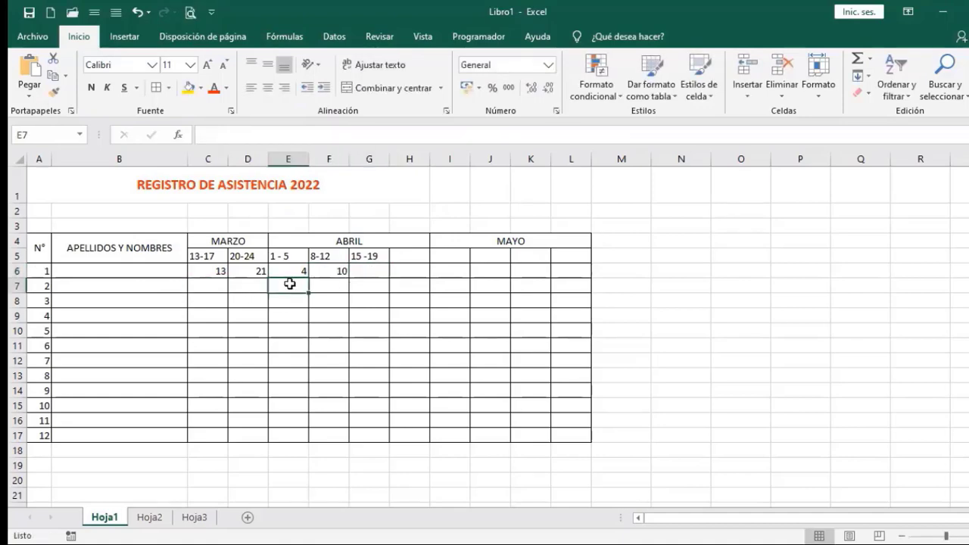
text(5)
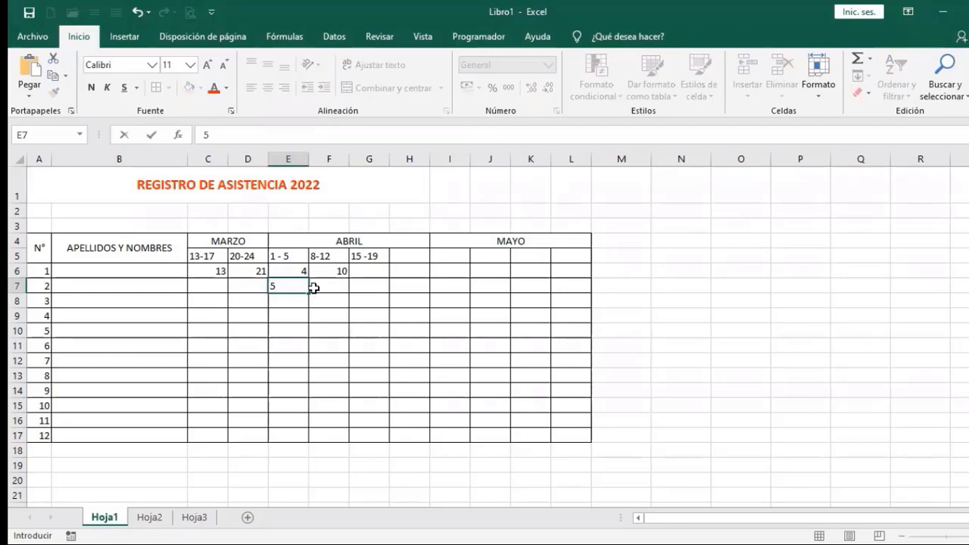
key(Return)
click(215, 317)
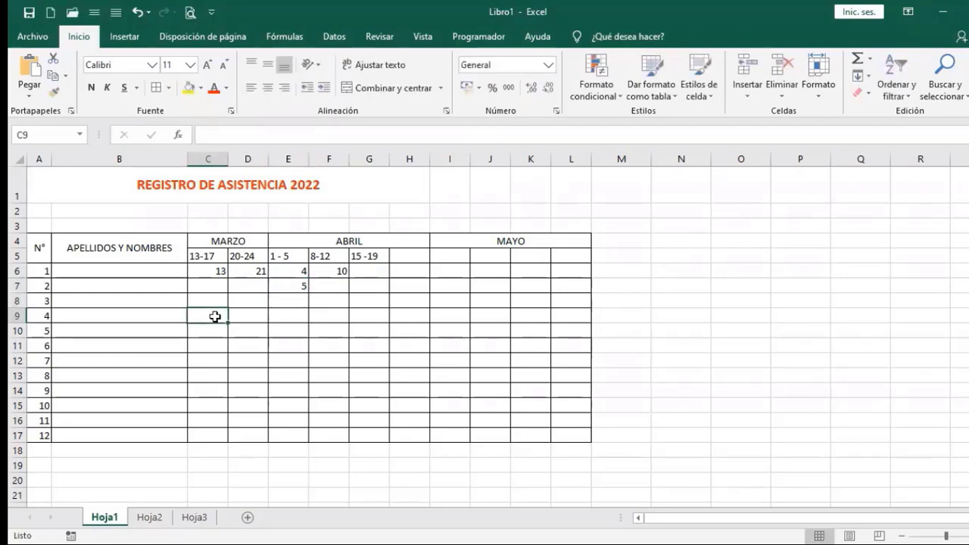
text(17)
click(256, 342)
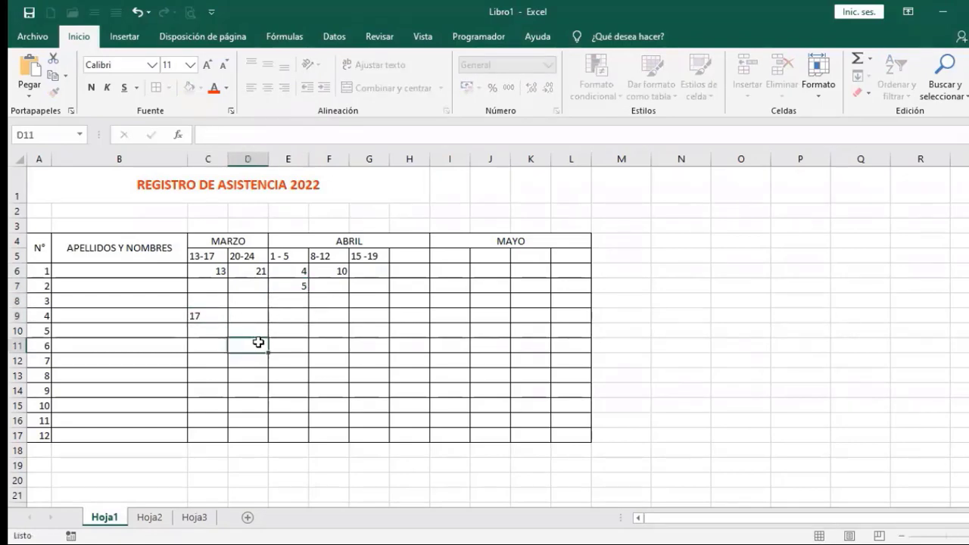
click(289, 405)
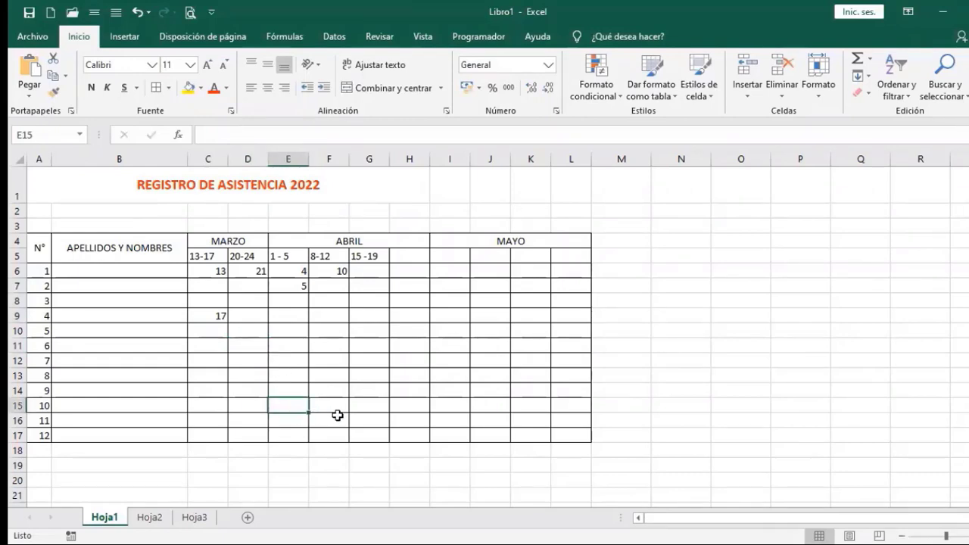
text(2)
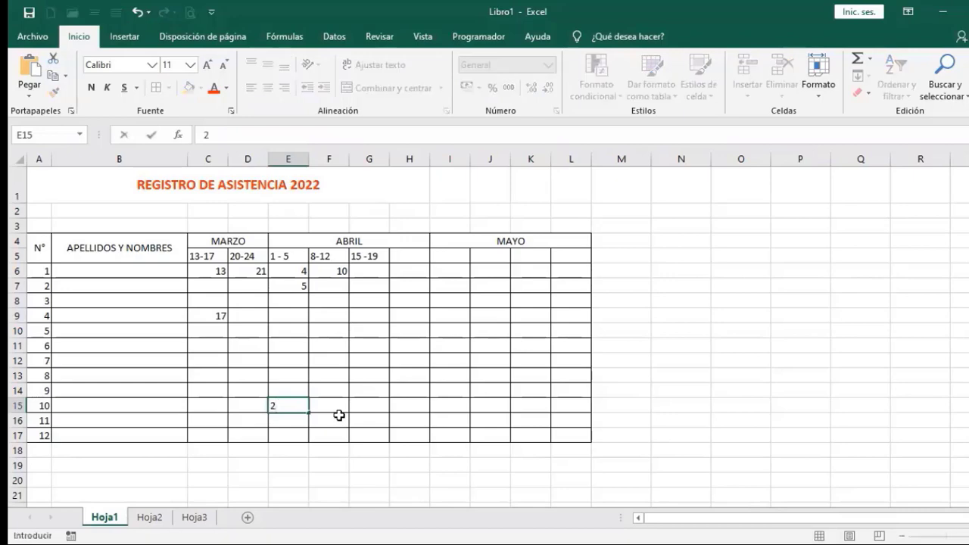
key(Return)
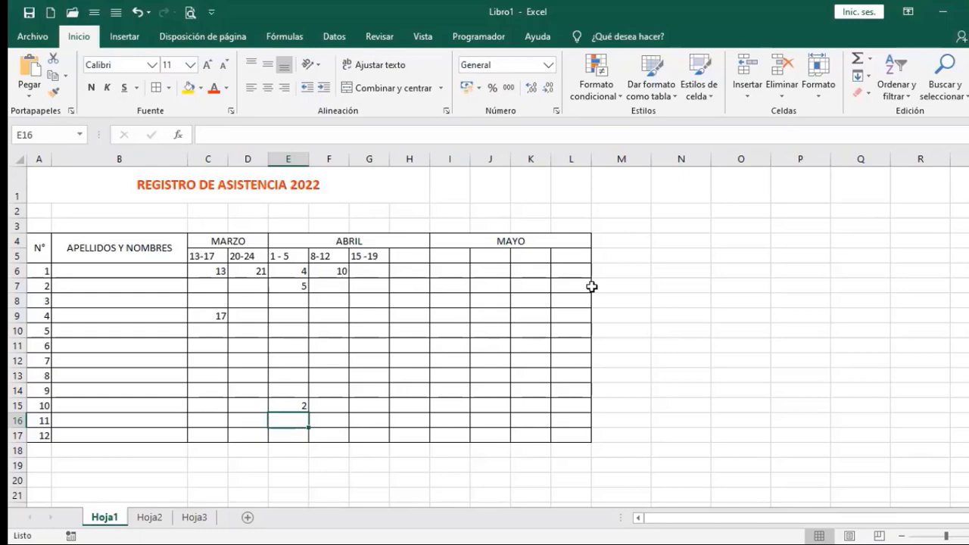
Apply all borders to M4:M17 and enter the heading TOTAL FALTAS in M4.
drag(611, 241, 608, 432)
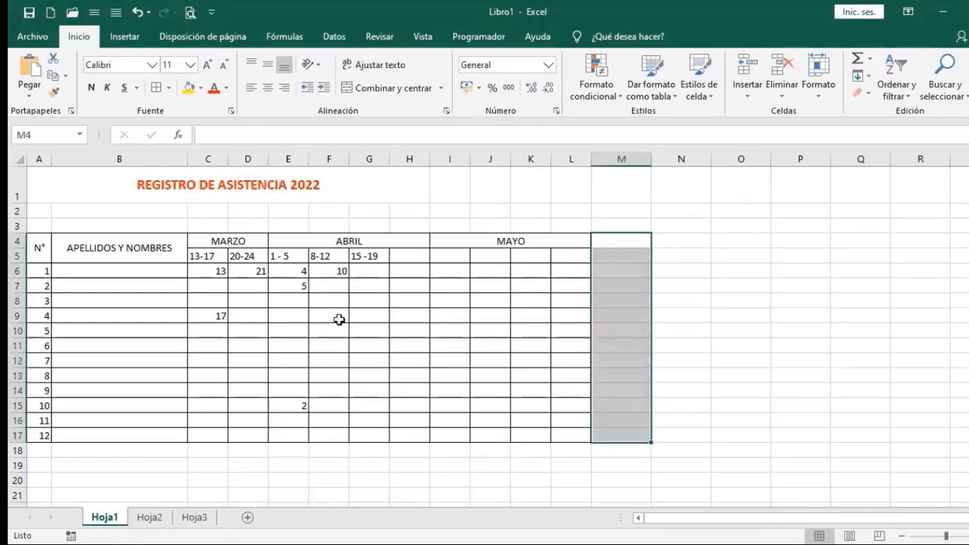
click(155, 87)
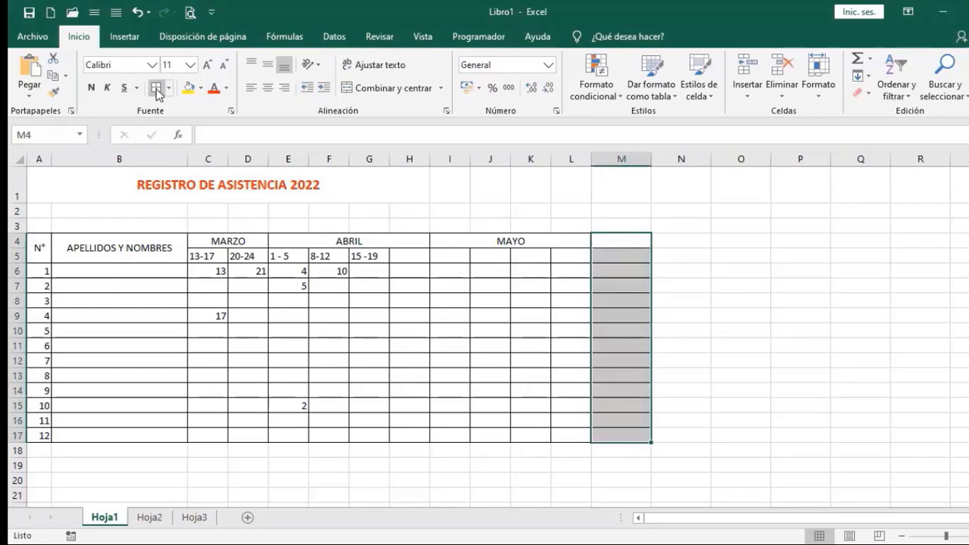
click(615, 242)
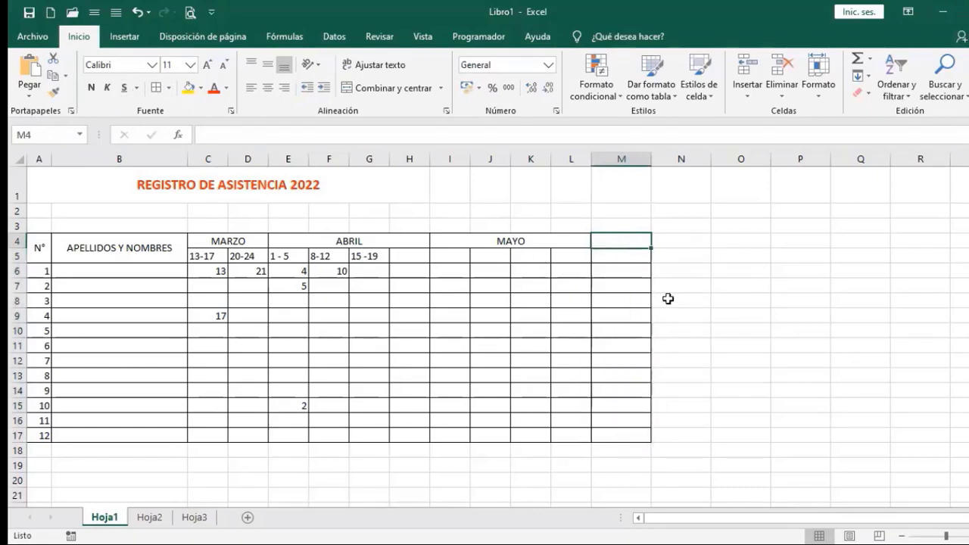
text(TO)
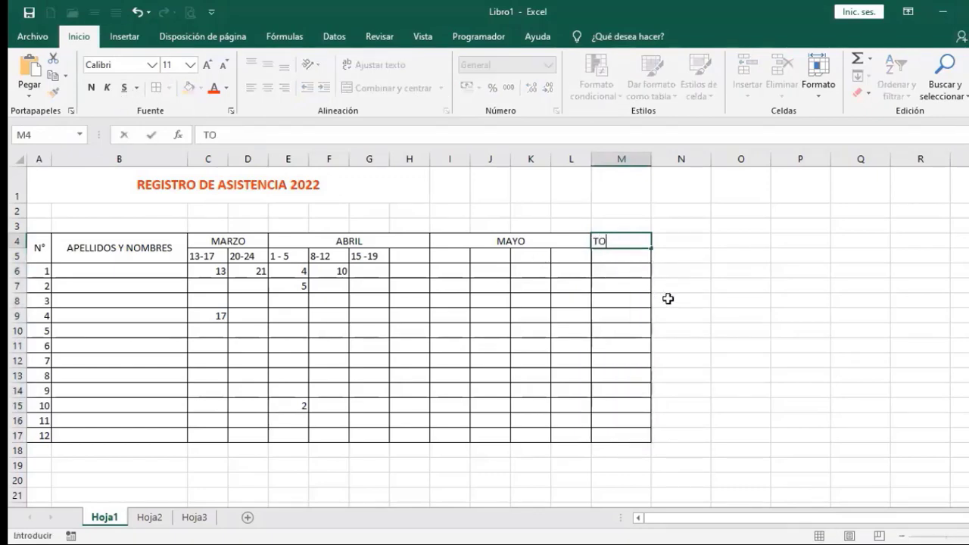
text(TAL FALTAS)
key(Return)
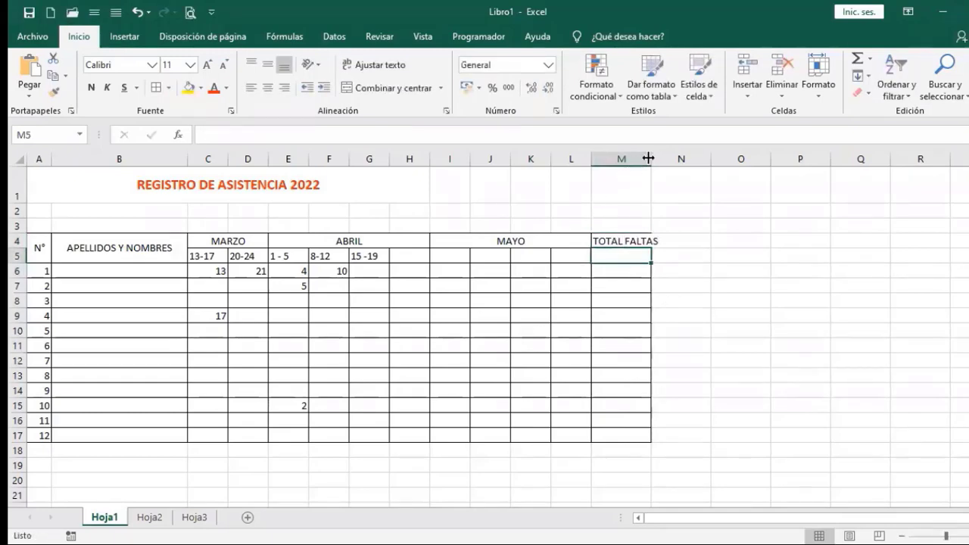
Widen column M to fit its heading, and merge M4:M5 with TOTAL FALTAS centred horizontally and vertically.
drag(649, 158, 665, 157)
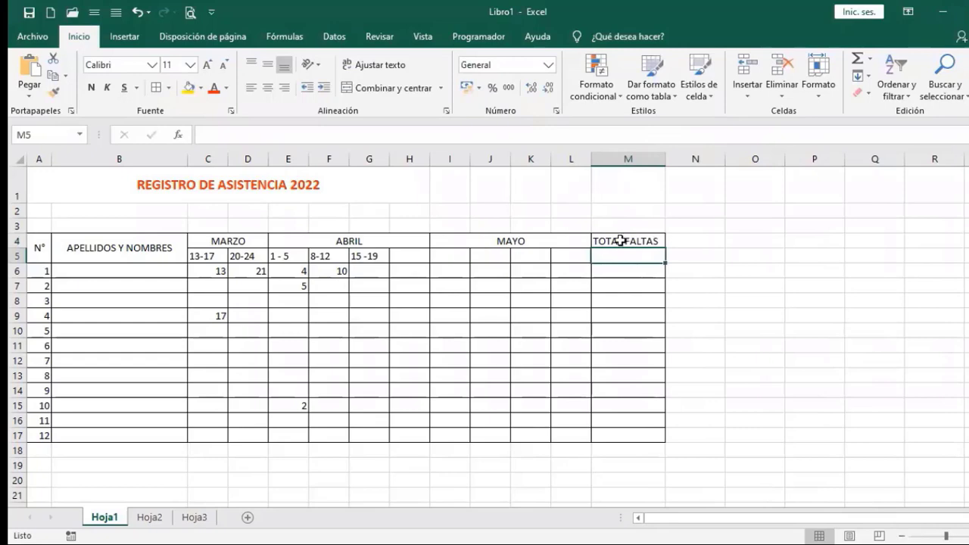
click(622, 240)
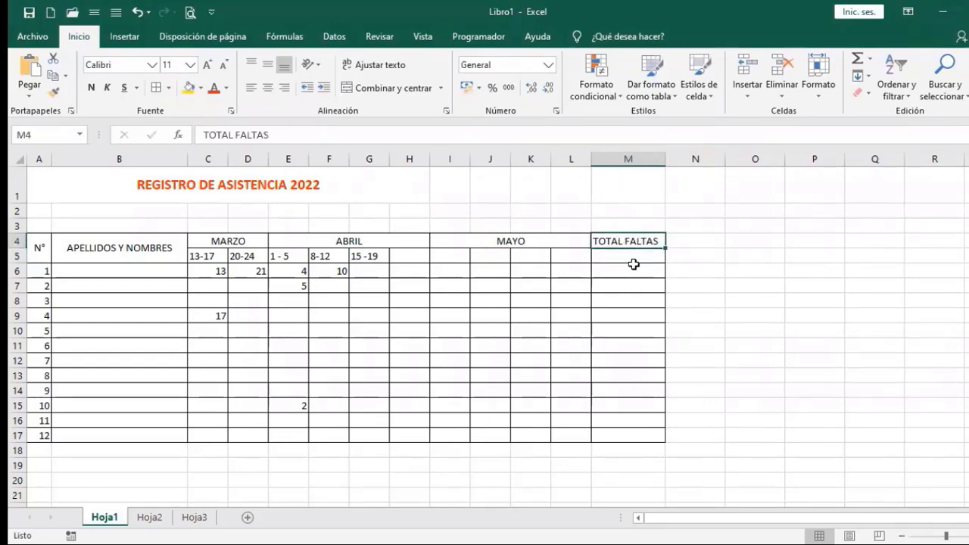
click(634, 255)
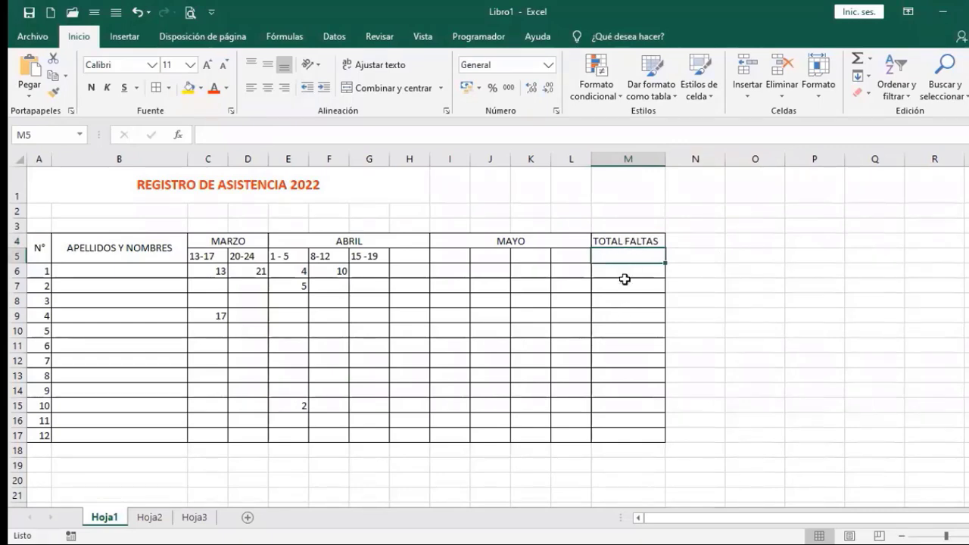
drag(632, 240, 642, 258)
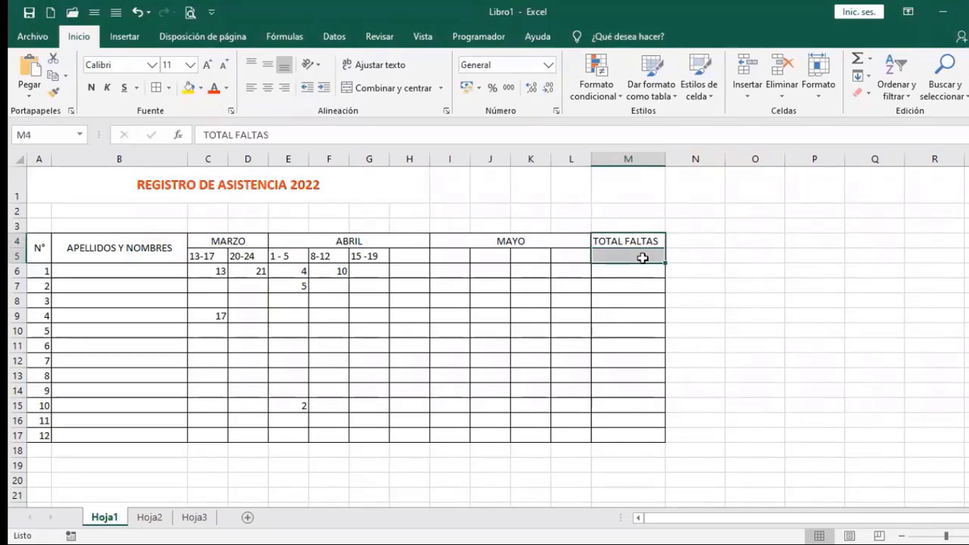
click(378, 88)
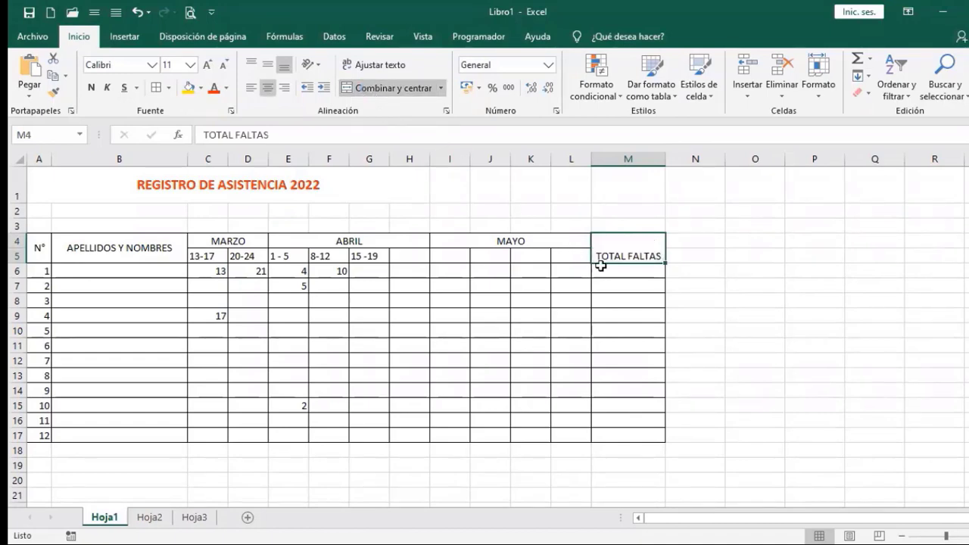
click(268, 67)
Start a formula with the CONTAR function in M6 under TOTAL FALTAS.
click(628, 277)
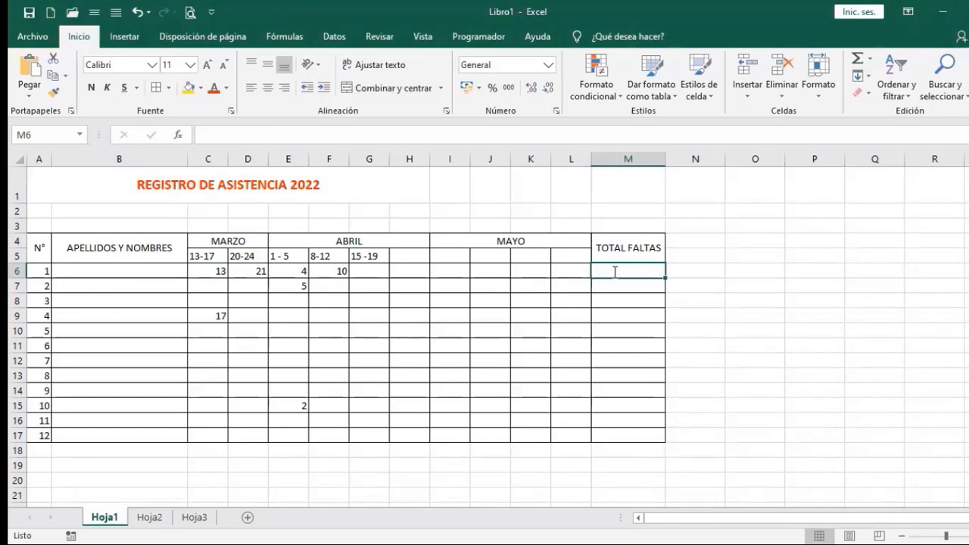
text(=)
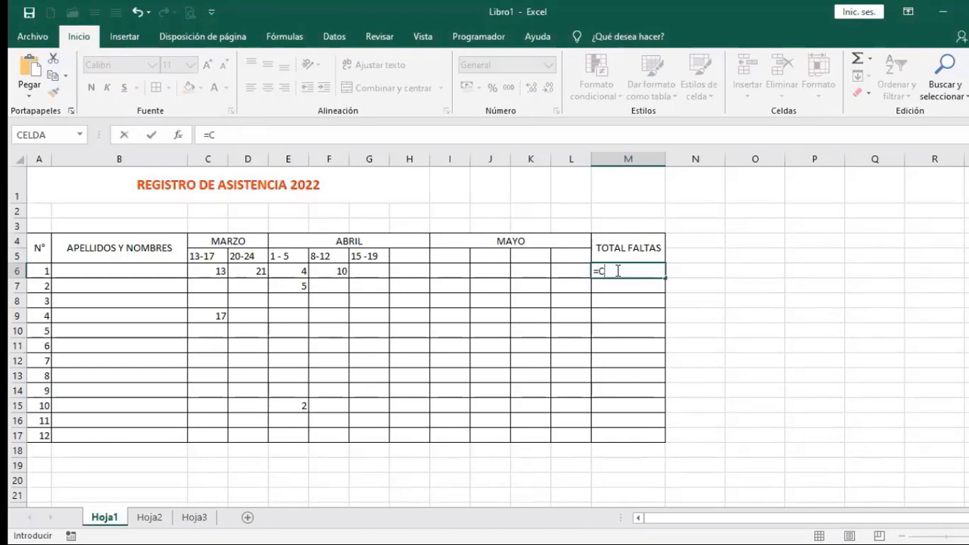
text(CONTAR)
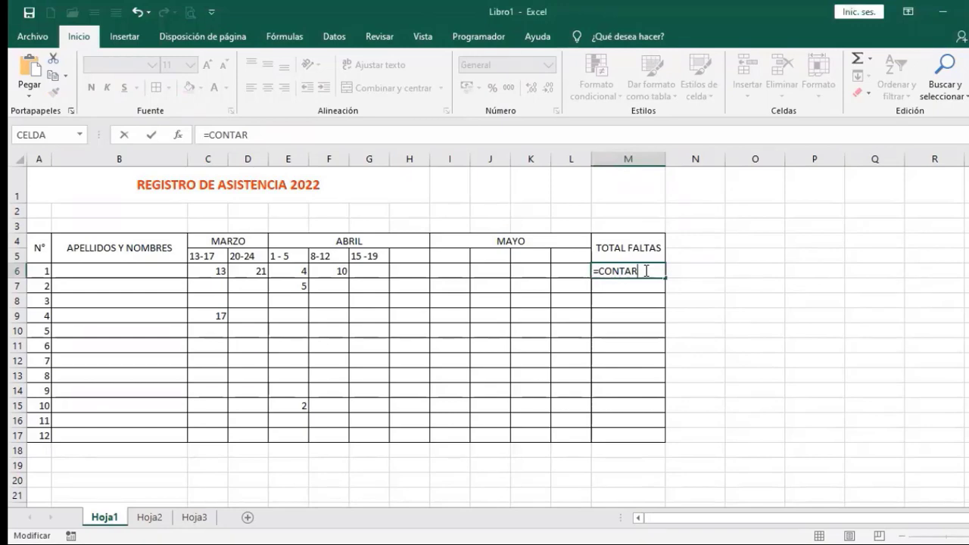
text(()
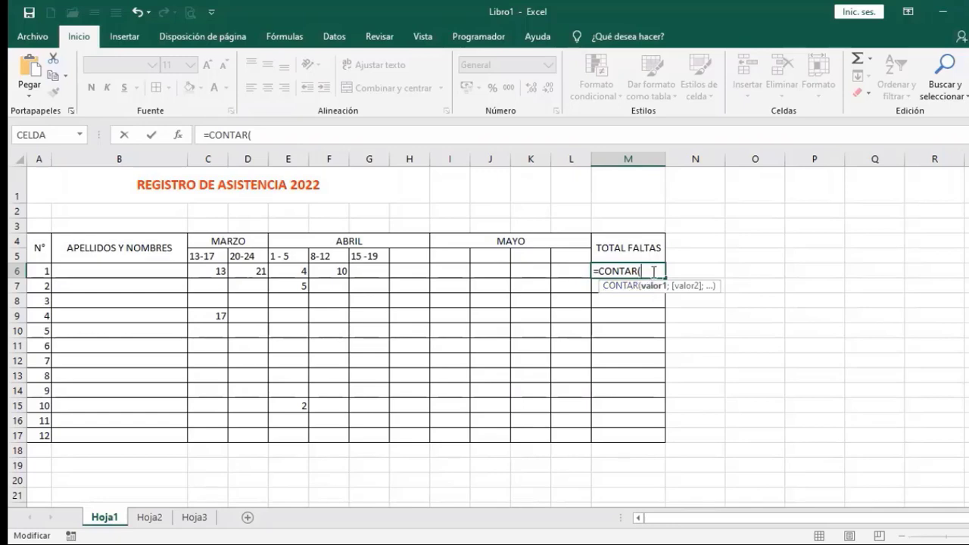
click(204, 270)
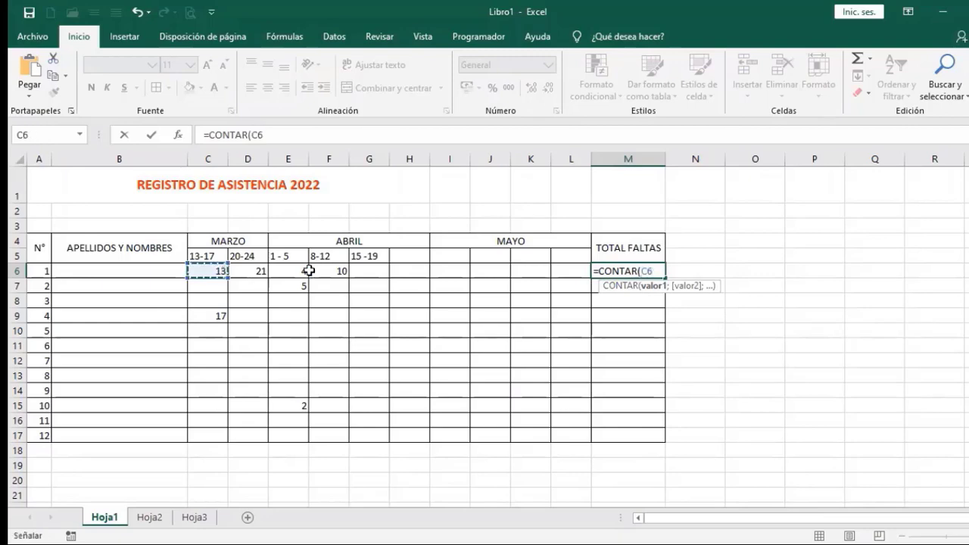
key(ctrl+shift+Right)
key(BackSpace)
click(204, 273)
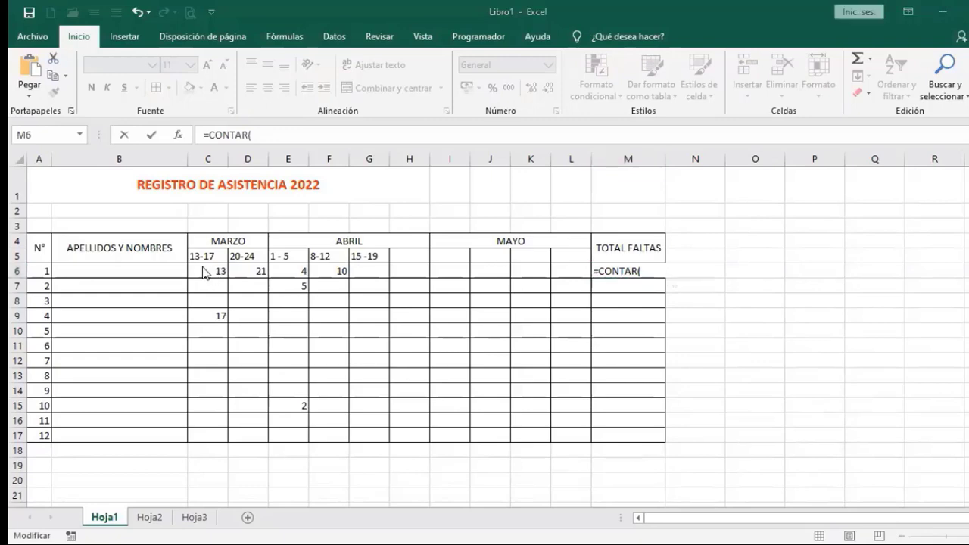
click(657, 267)
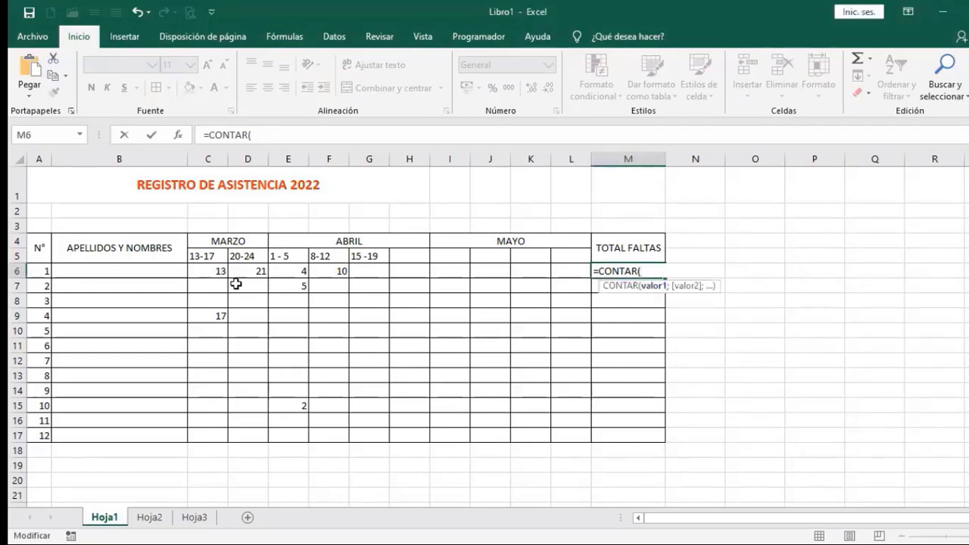
Complete the CONTAR formula in M6 with the range C6:L6 for student 1's absences.
drag(208, 271, 261, 271)
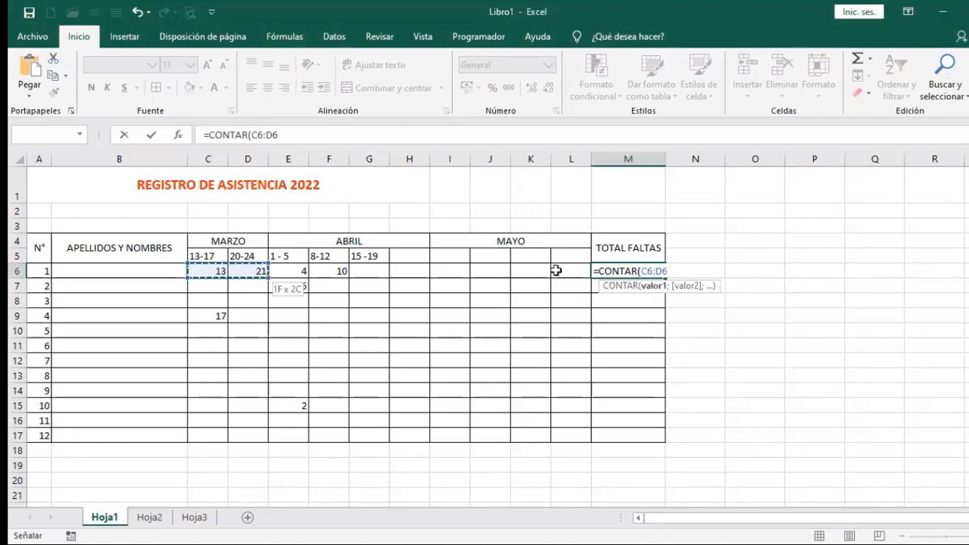
drag(556, 270, 540, 271)
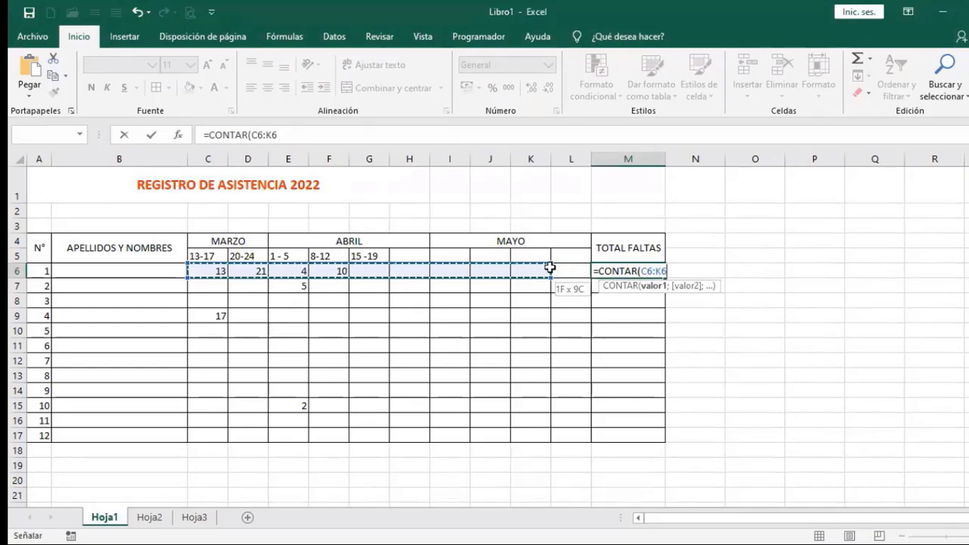
drag(549, 268, 576, 270)
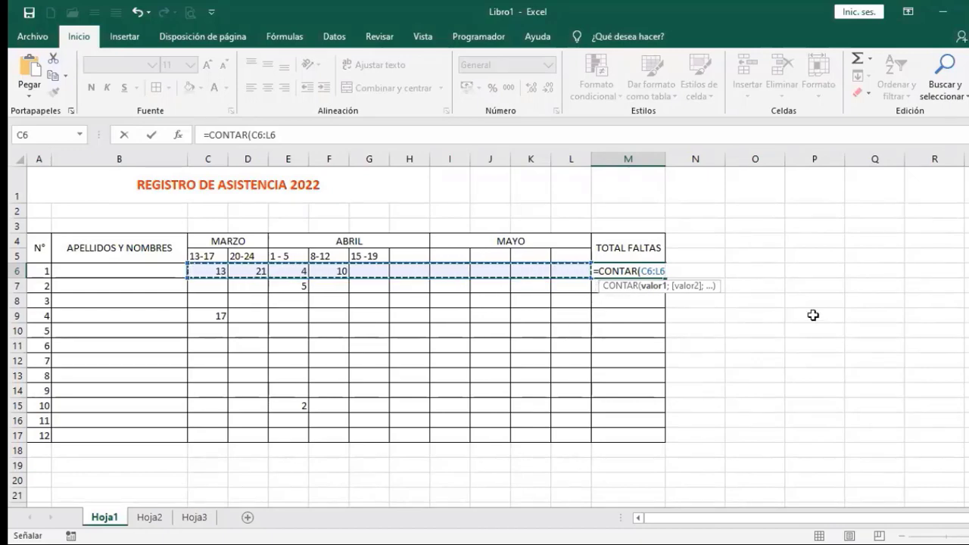
text())
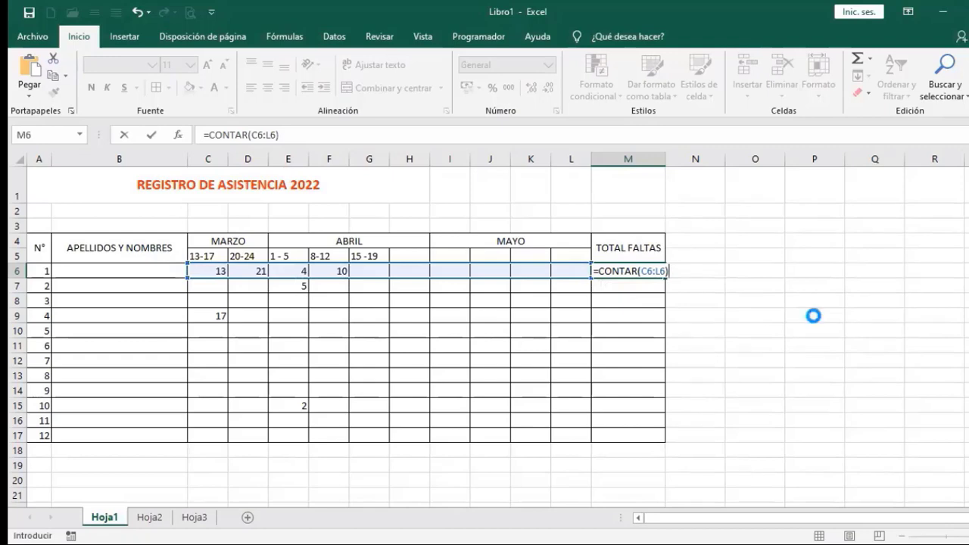
key(Return)
Fill the CONTAR formula from M6 down the TOTAL FALTAS column to M17.
click(641, 270)
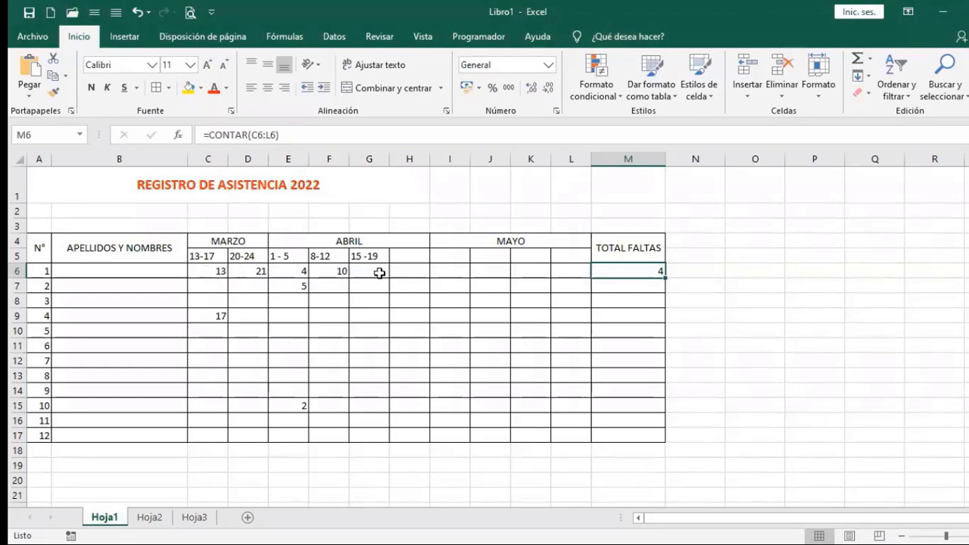
drag(664, 279, 650, 437)
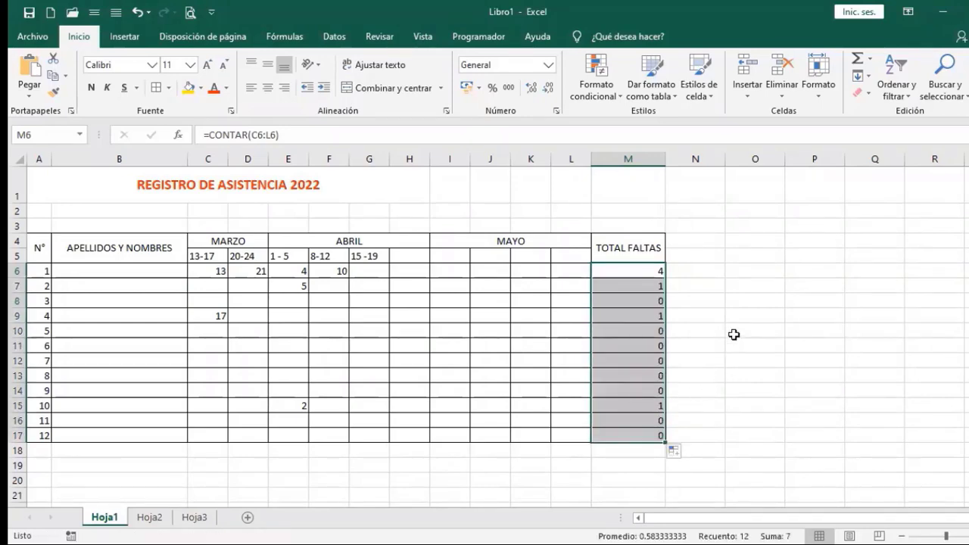
click(702, 288)
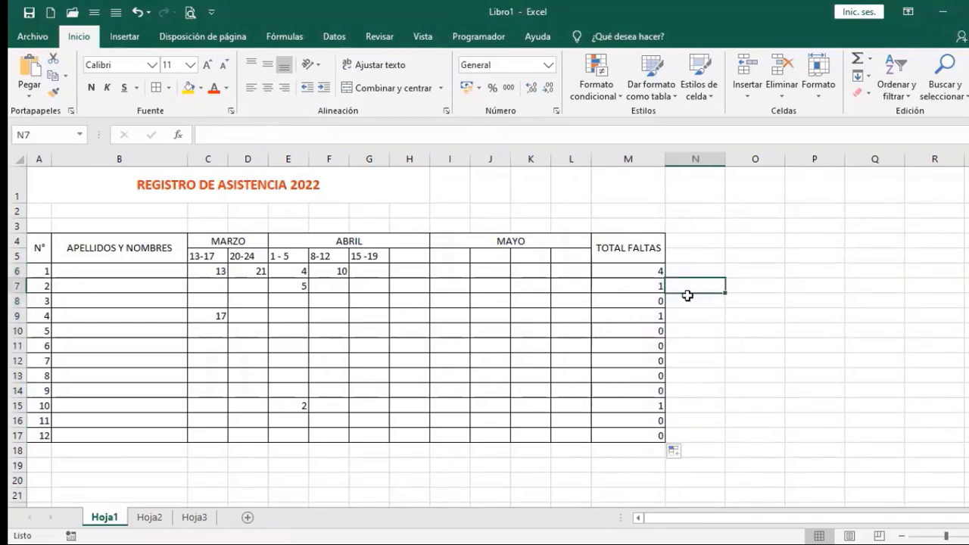
click(645, 272)
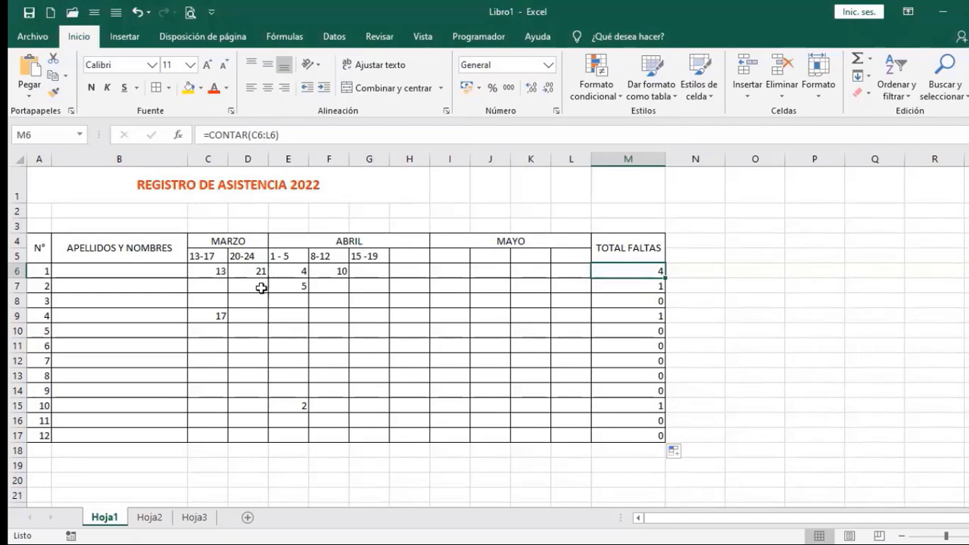
Replace the absence entry in C6 with the letter T and enter F in C7 for student 2.
click(206, 271)
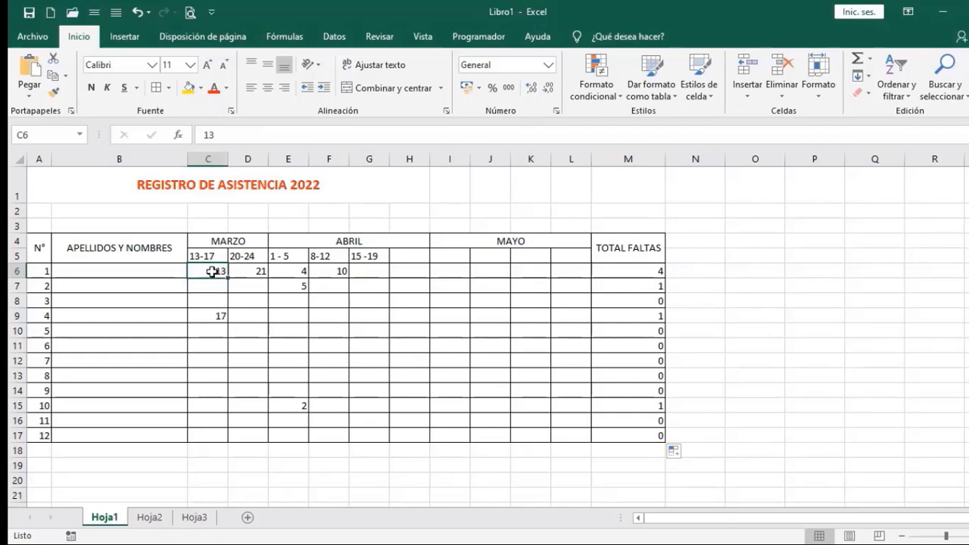
key(Delete)
text(T)
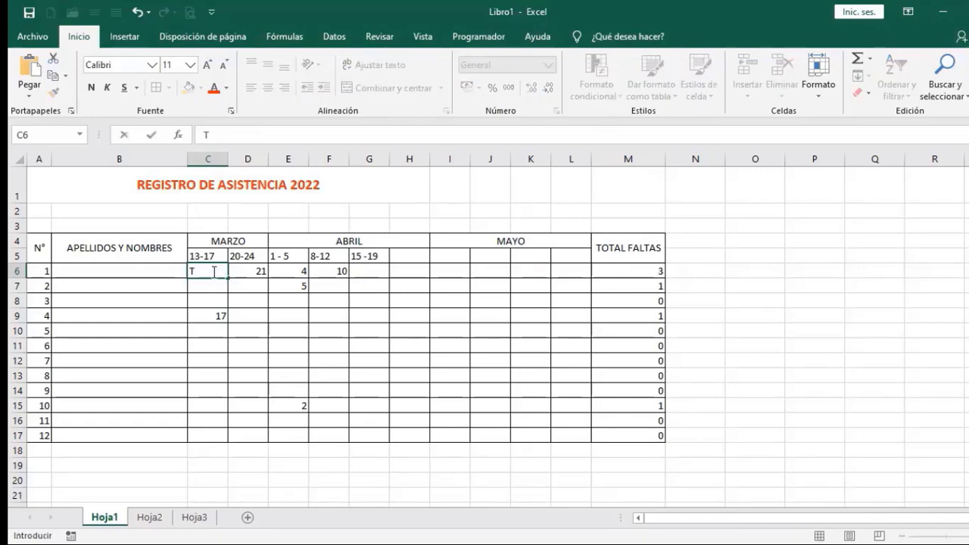
key(Return)
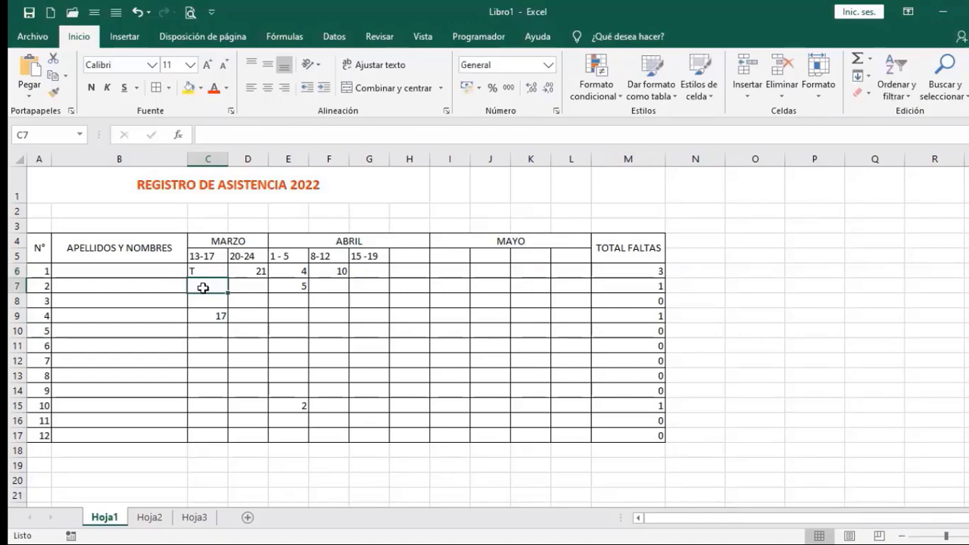
text(F)
key(Return)
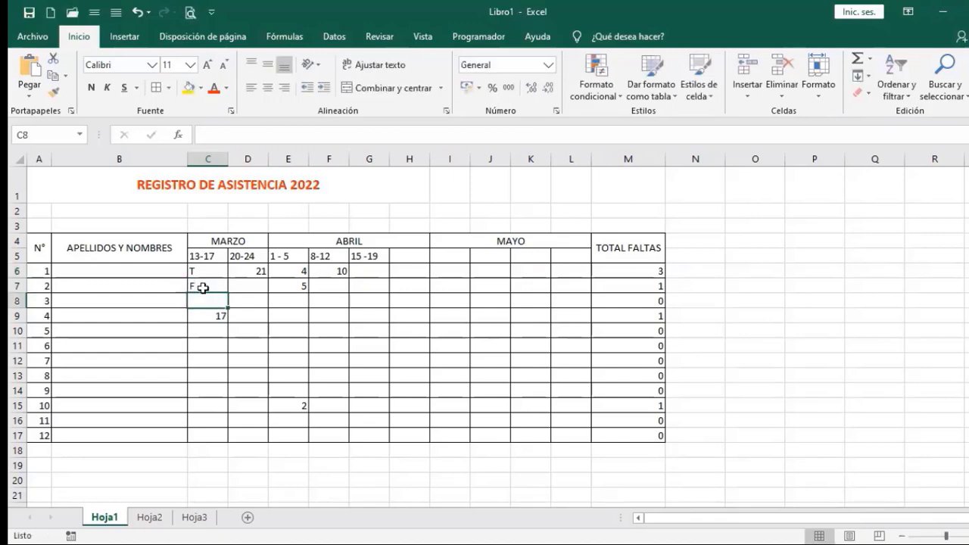
drag(210, 270, 211, 286)
click(257, 287)
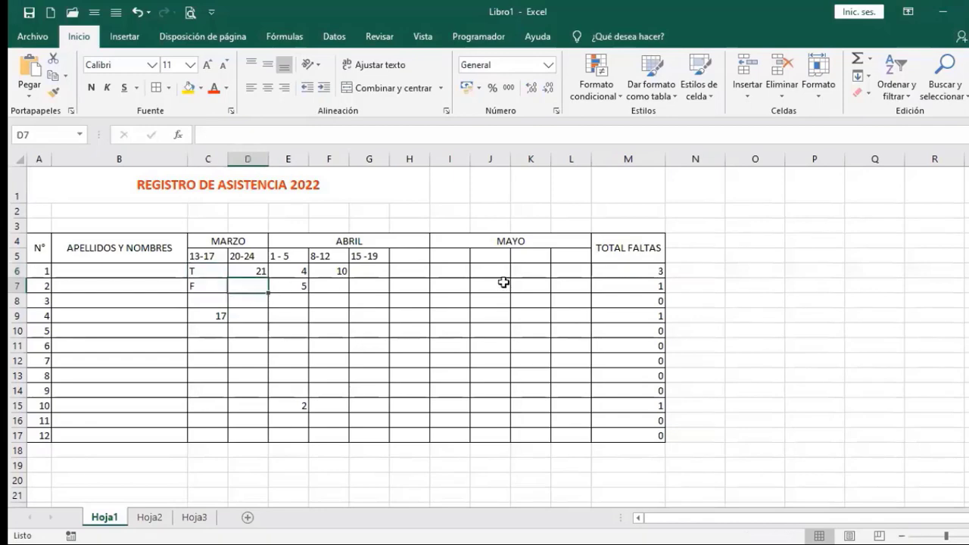
Change the function in M6 to CONTARA over C6:L6 and fill the formula down to M17.
click(641, 269)
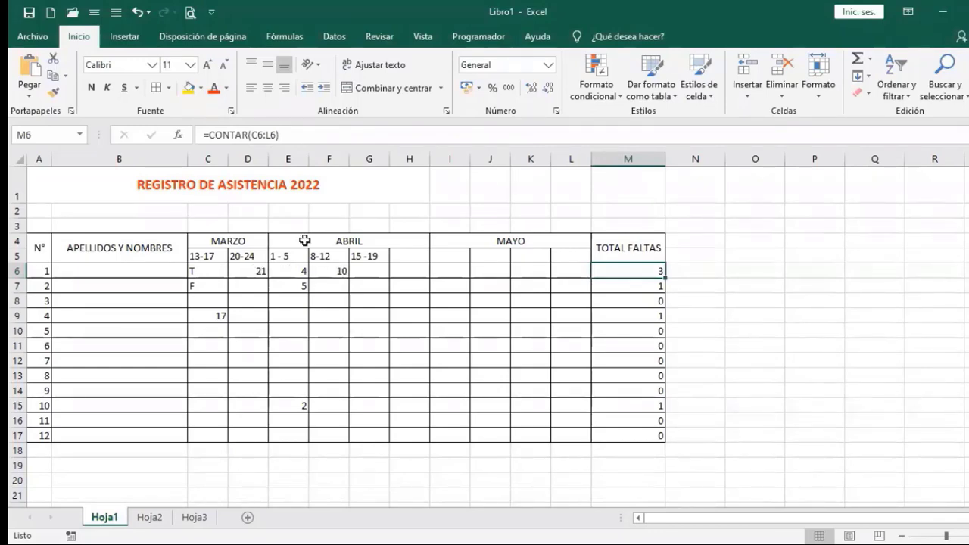
click(247, 134)
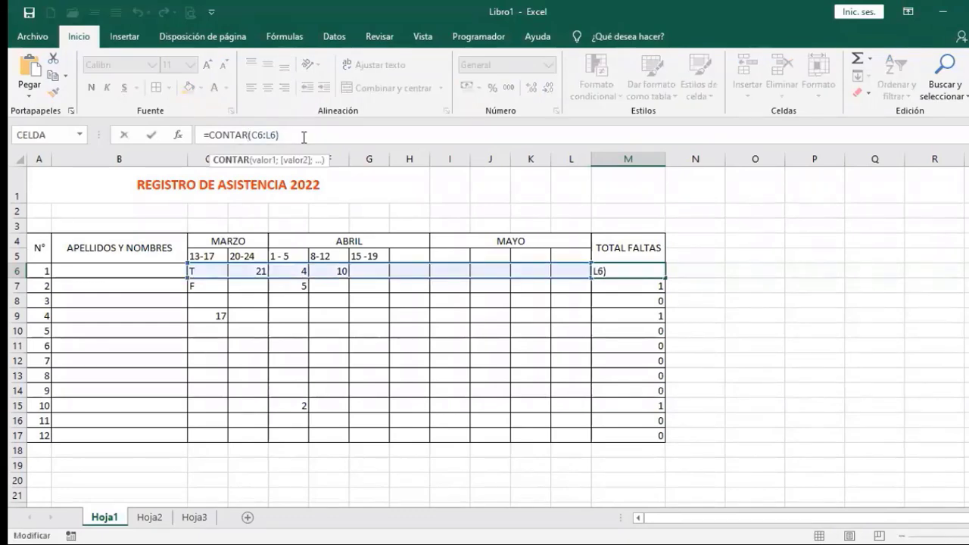
text(A)
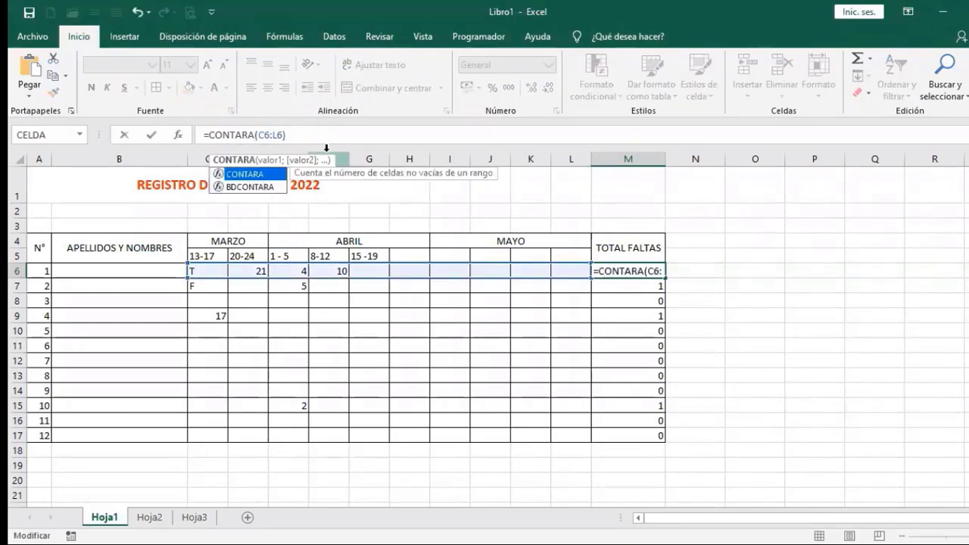
click(603, 269)
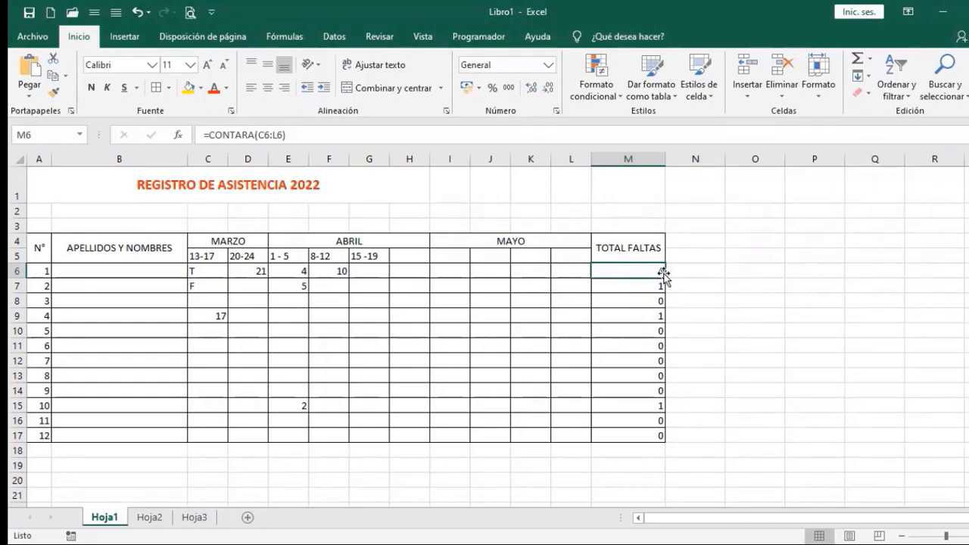
drag(666, 278, 670, 439)
click(641, 288)
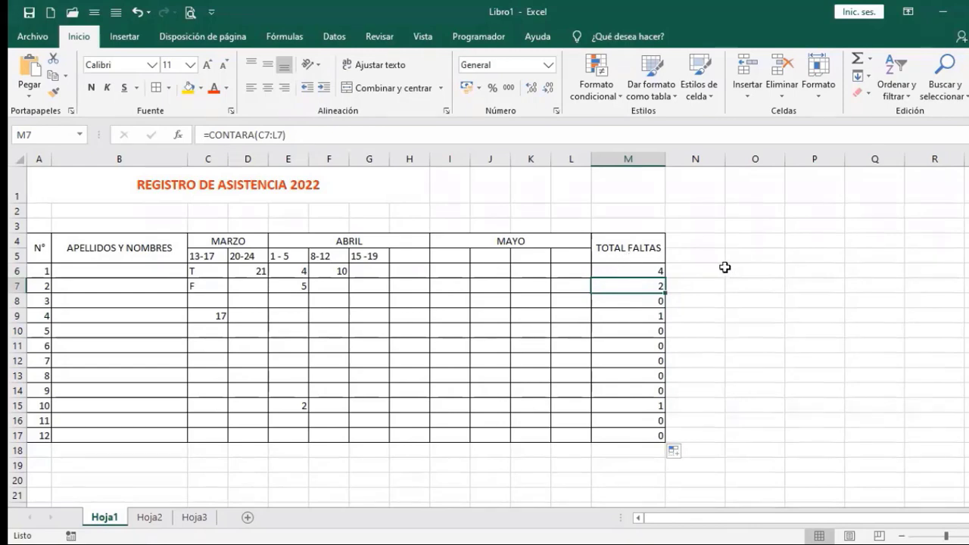
Note the function names CONTAR in O5 and CONTARA in O6 beside the register.
click(750, 256)
text(CONTAR)
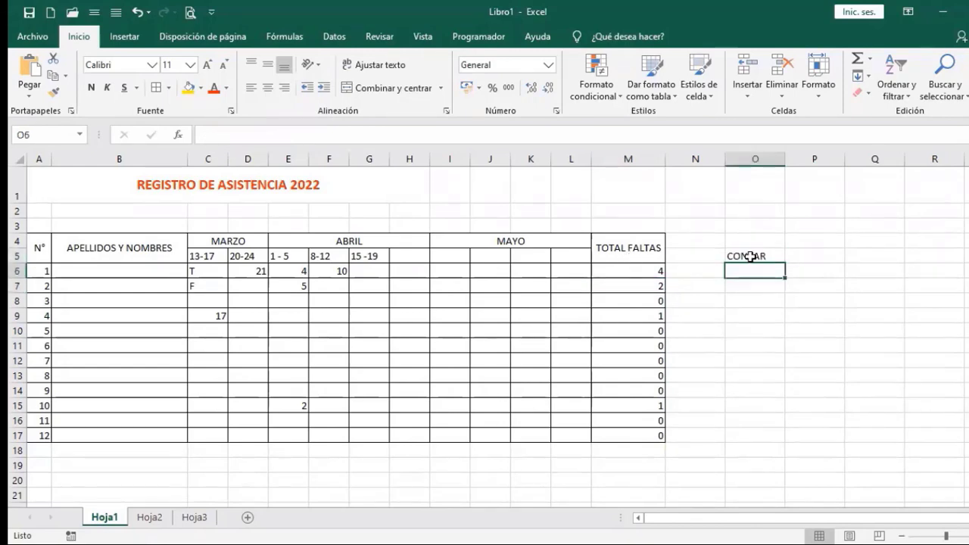
key(ctrl+Return)
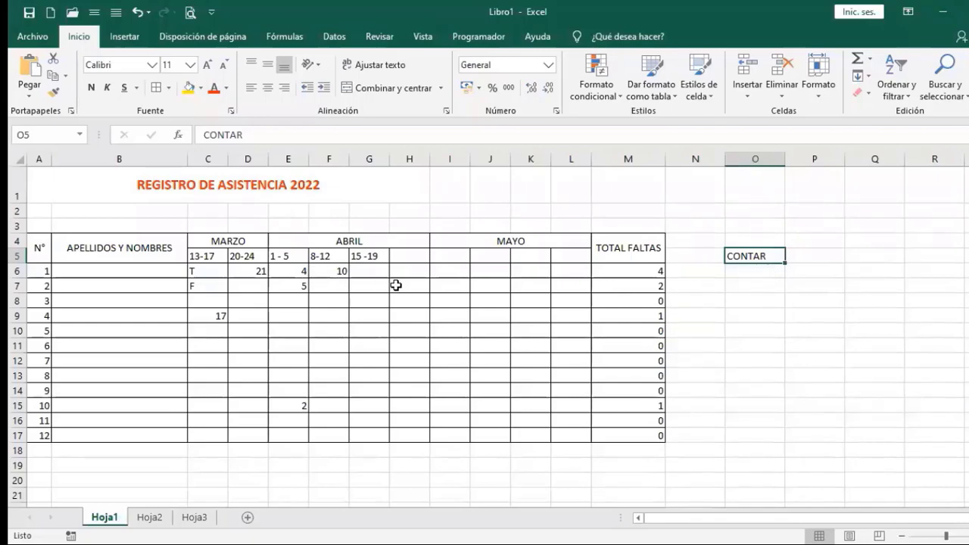
click(755, 274)
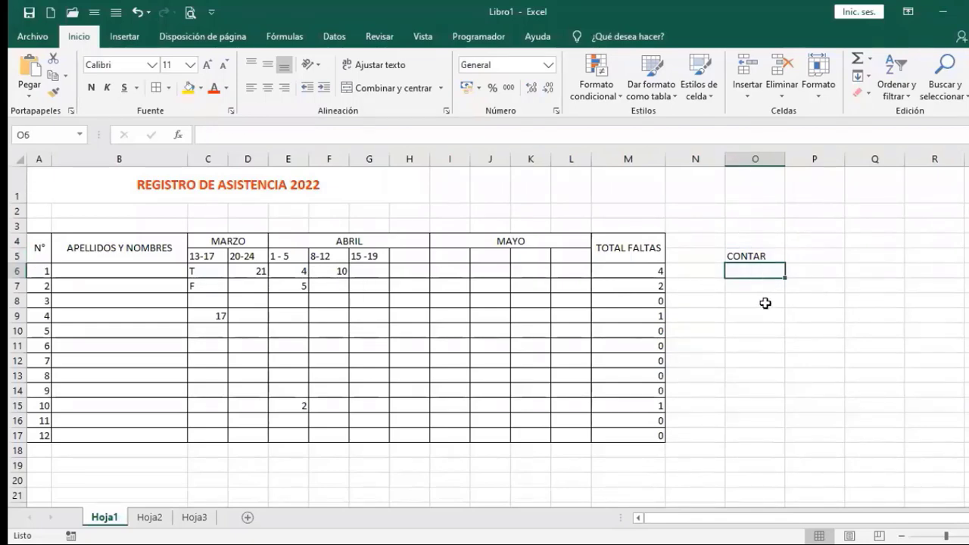
text(CONTAR)
key(Return)
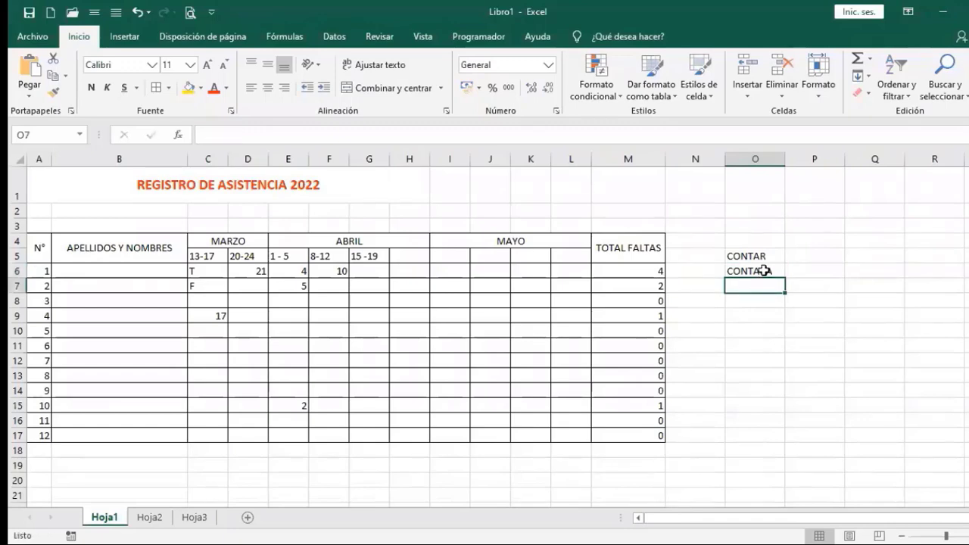
click(764, 271)
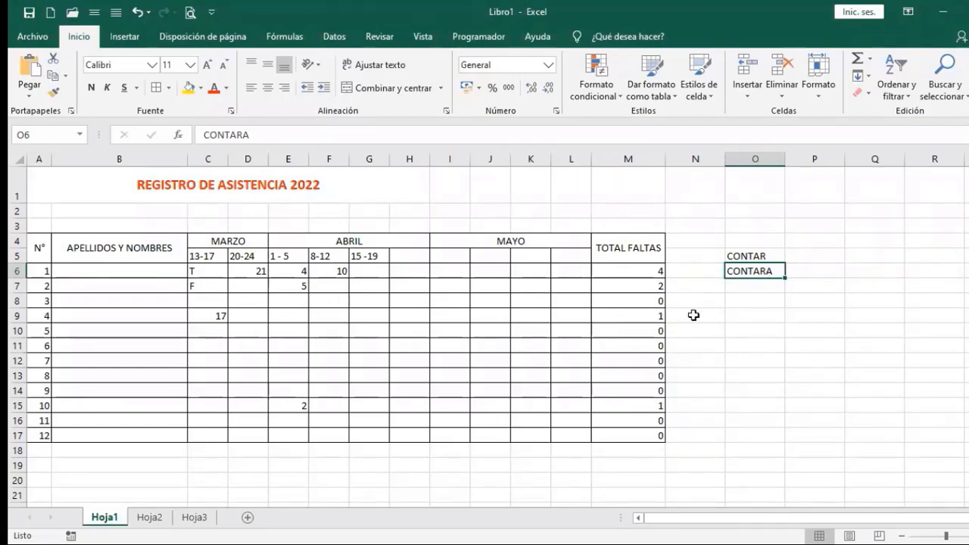
key(Up)
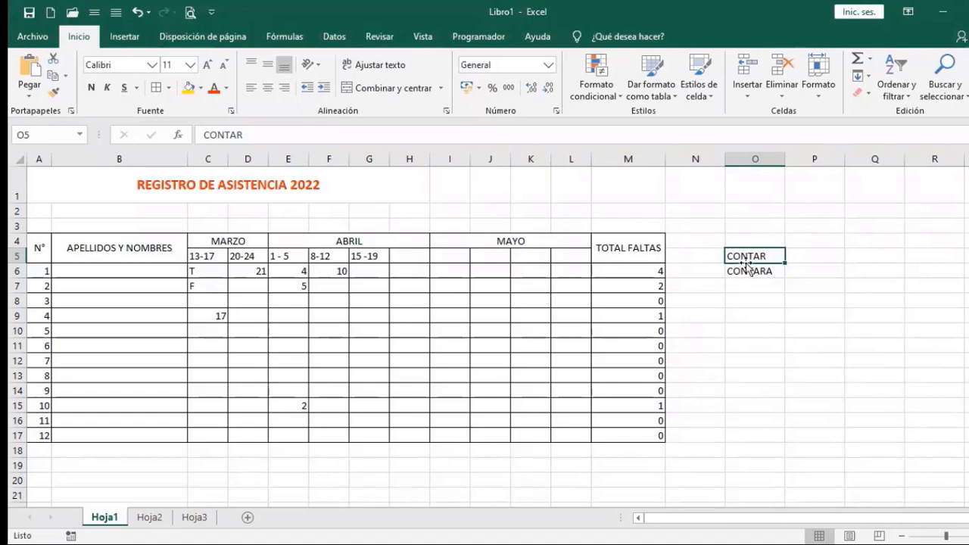
Note the function names CONTAR.SI in O9 and SUMAR.SI in O10.
click(740, 315)
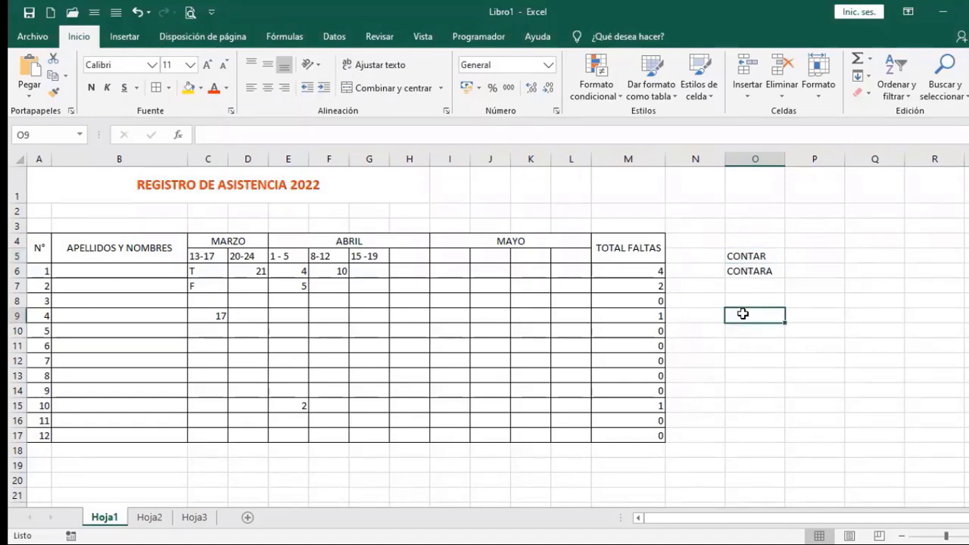
text(CONTAR.S)
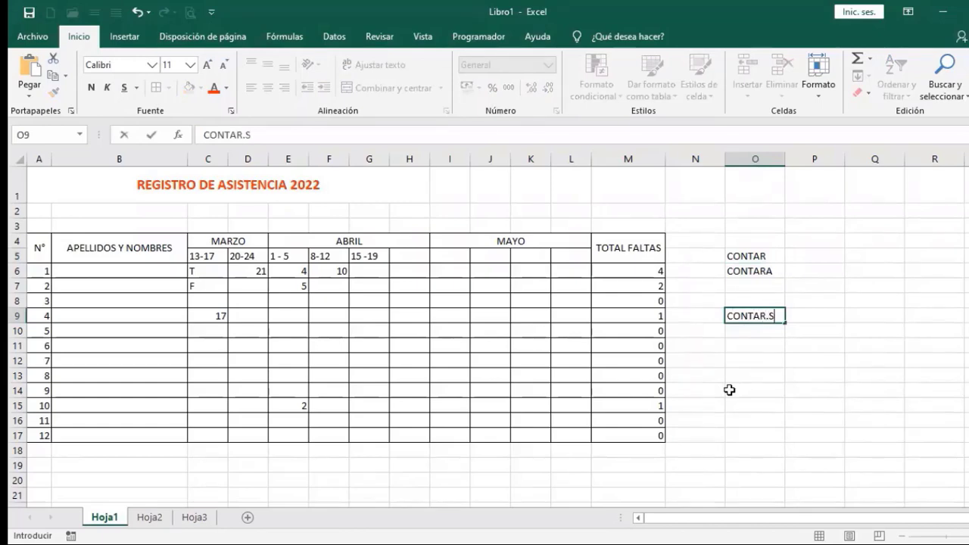
text(I)
key(Return)
text(SUMA)
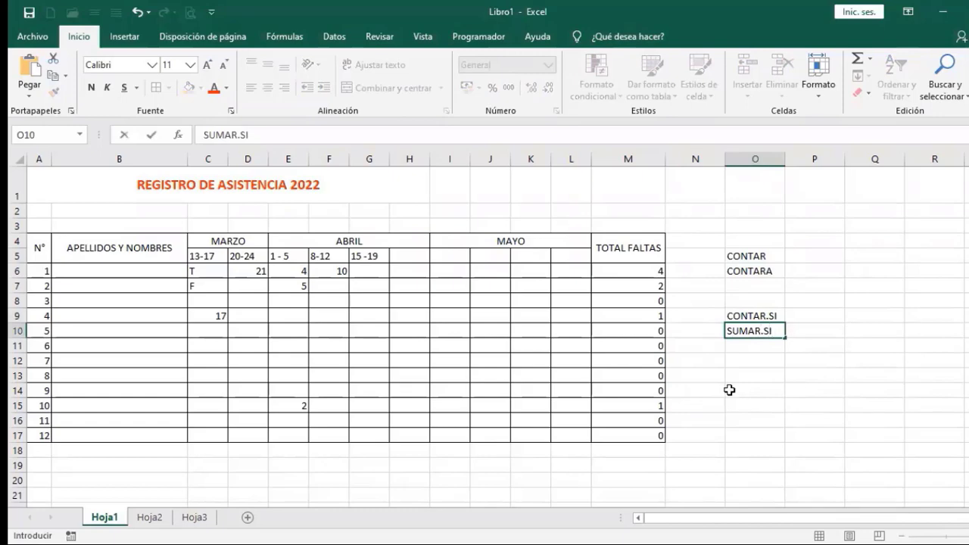
text(R.SI)
key(Return)
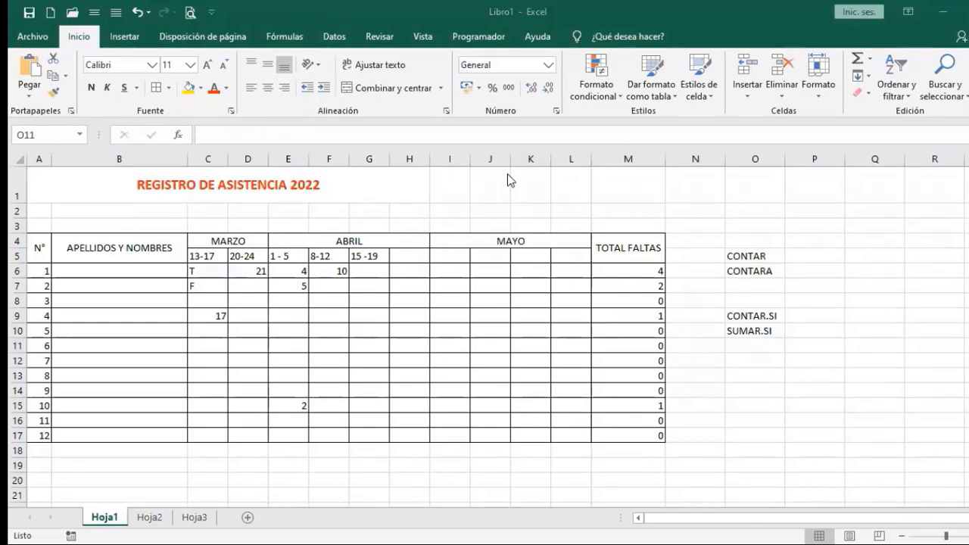
Switch to the III PRÁCTICA DE TEORÍA DE EXCEL- FUNCIONES workbook and examine the FUNCIONES ESTADÍSTICAS exercise, selecting the COMPUTACIÓN count cell C24.
click(579, 303)
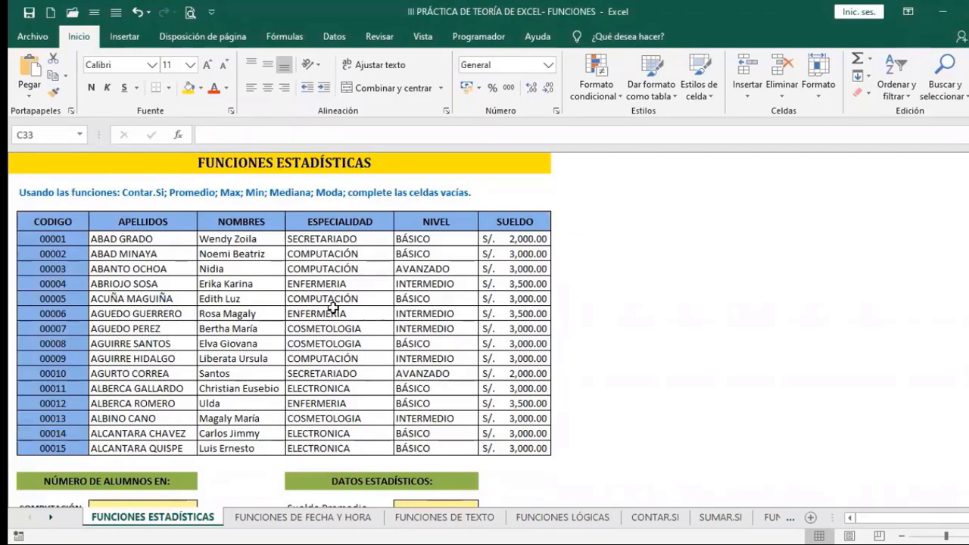
scroll(334, 309, down, 2)
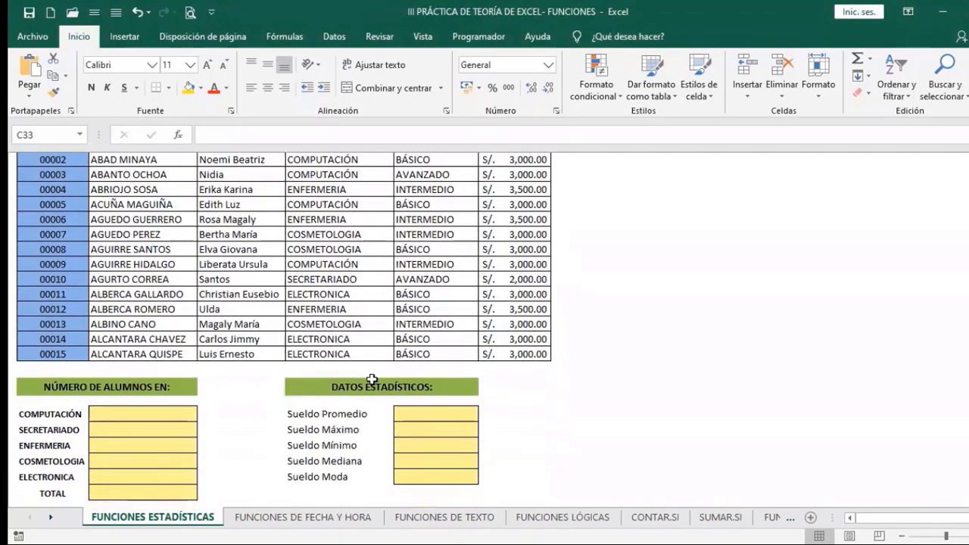
scroll(374, 379, up, 2)
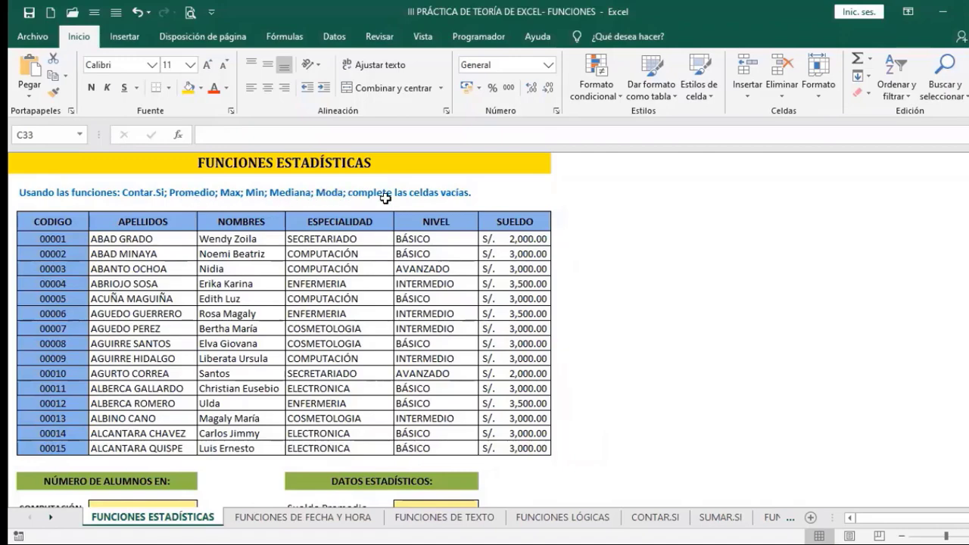
scroll(327, 299, down, 2)
scroll(140, 424, down, 1)
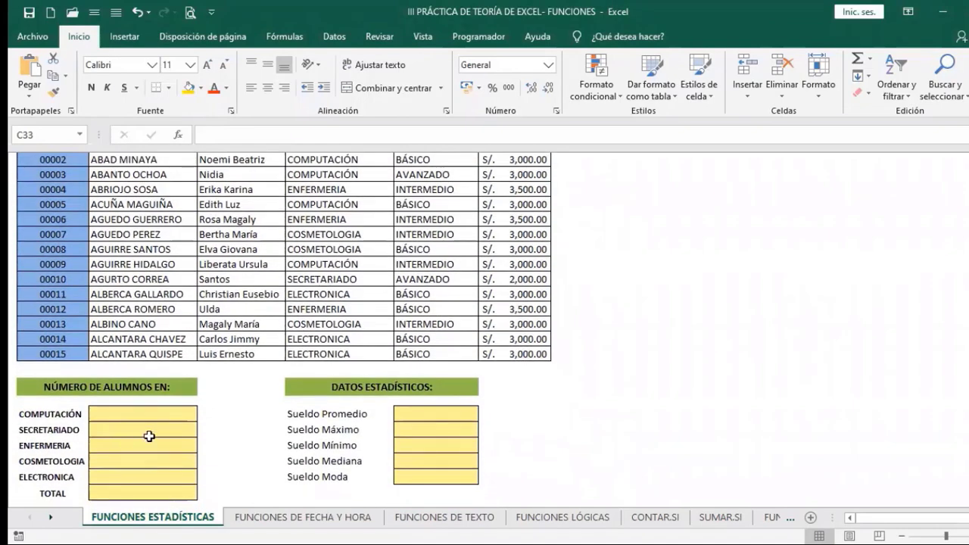
scroll(148, 437, down, 1)
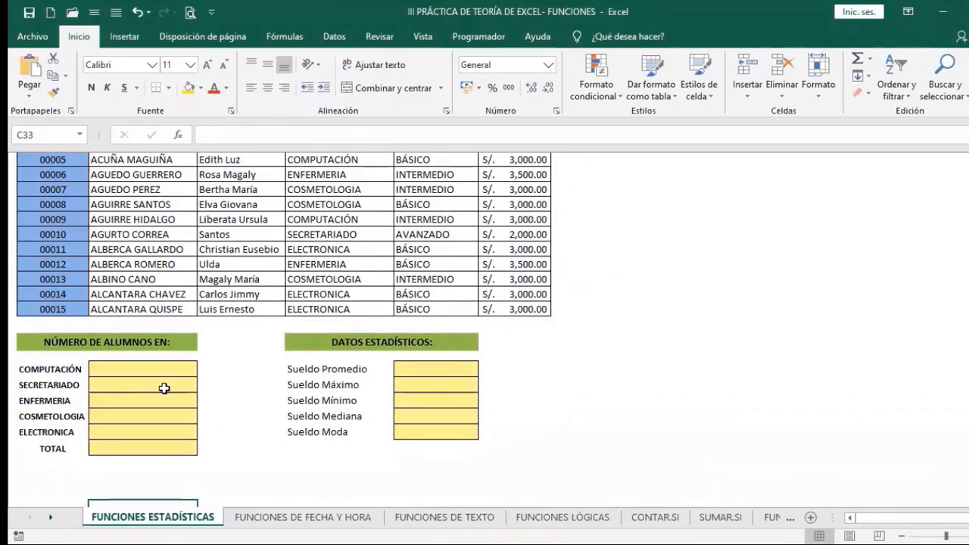
click(143, 370)
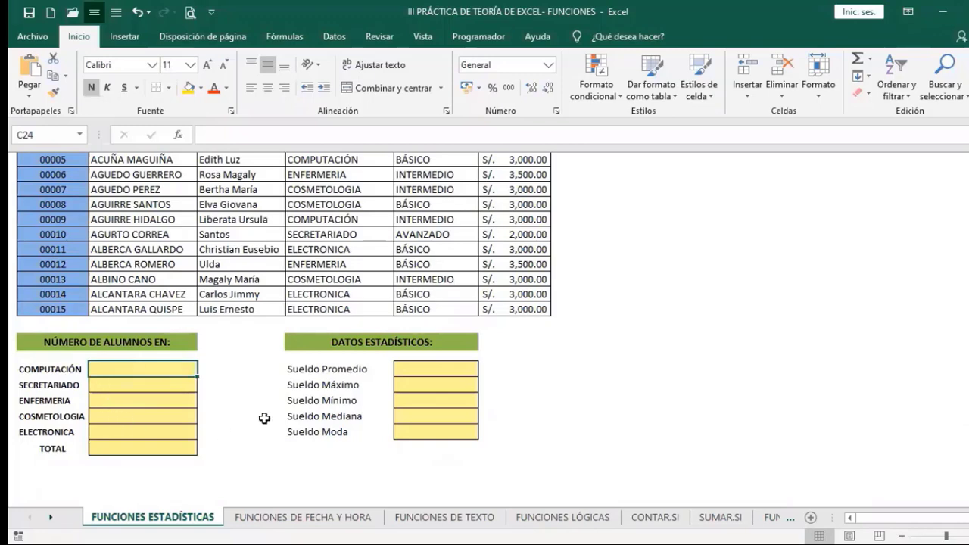
scroll(262, 419, up, 2)
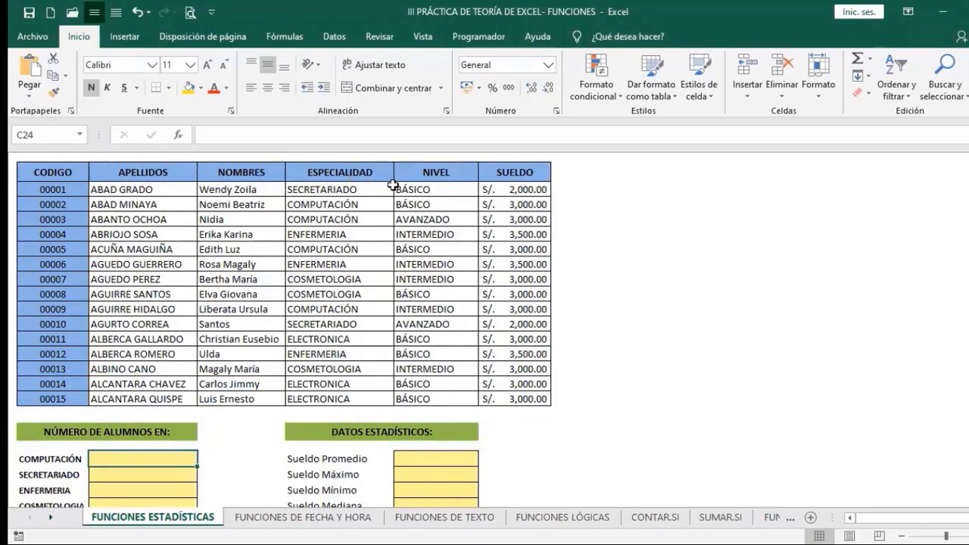
Examine the student table's ESPECIALIDAD and SUELDO columns and the empty NÚMERO DE ALUMNOS EN and DATOS ESTADÍSTICOS blocks.
scroll(355, 333, down, 1)
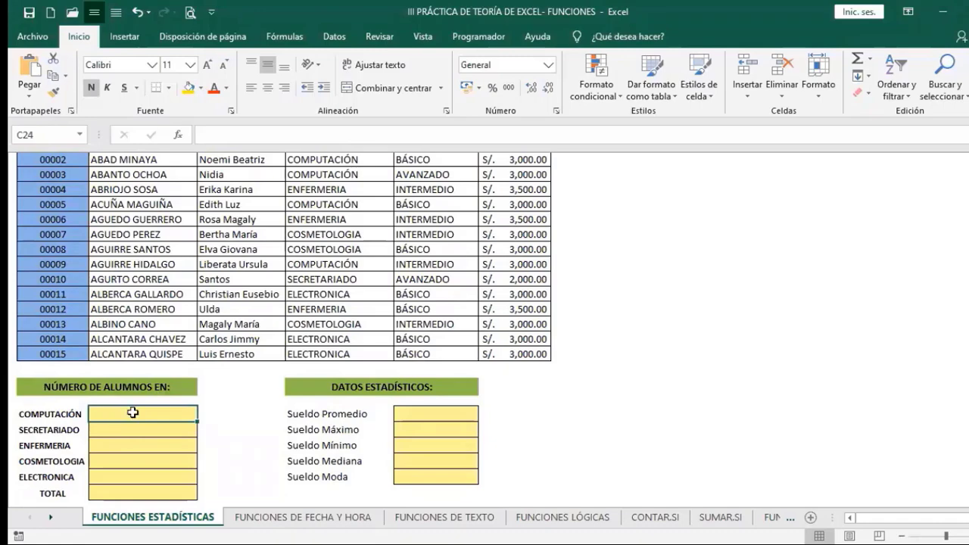
scroll(396, 327, up, 1)
scroll(391, 305, up, 1)
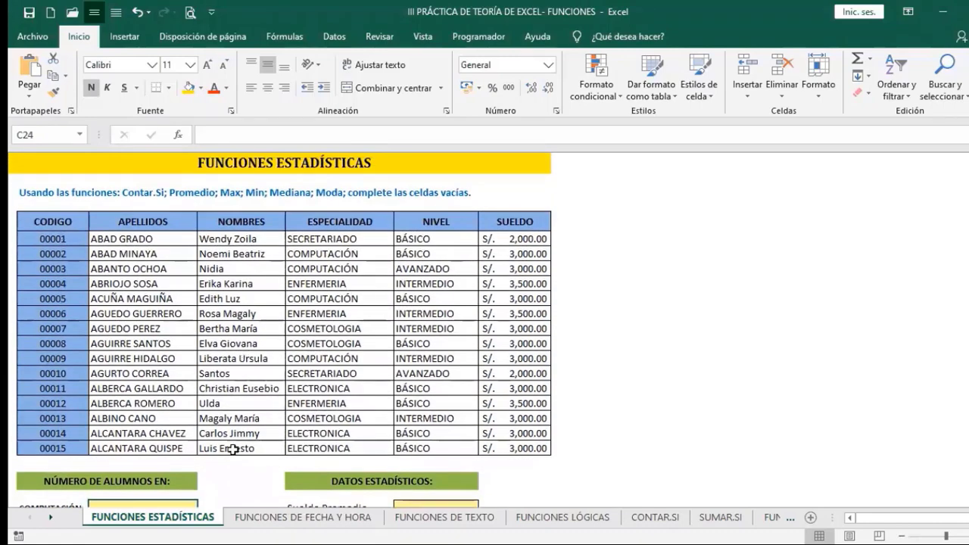
scroll(225, 451, down, 2)
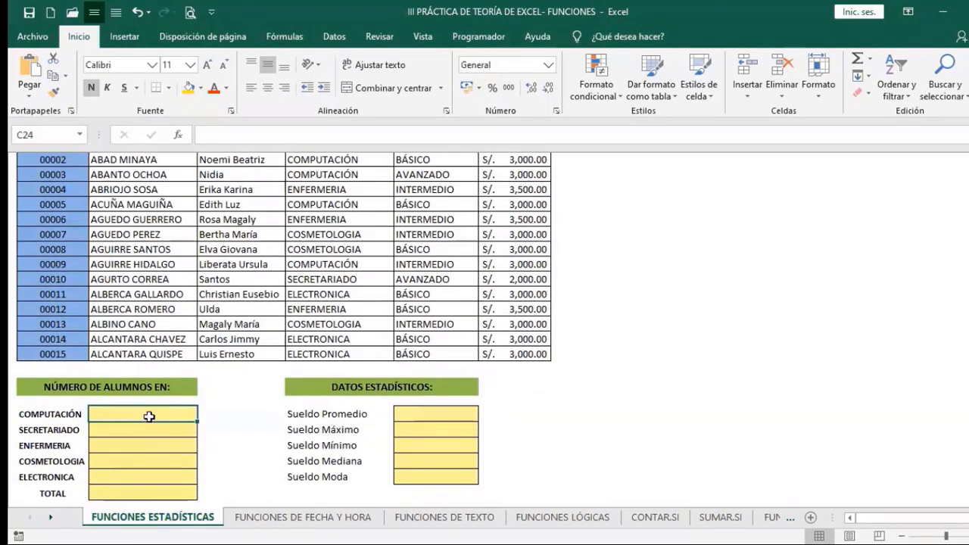
scroll(472, 243, up, 1)
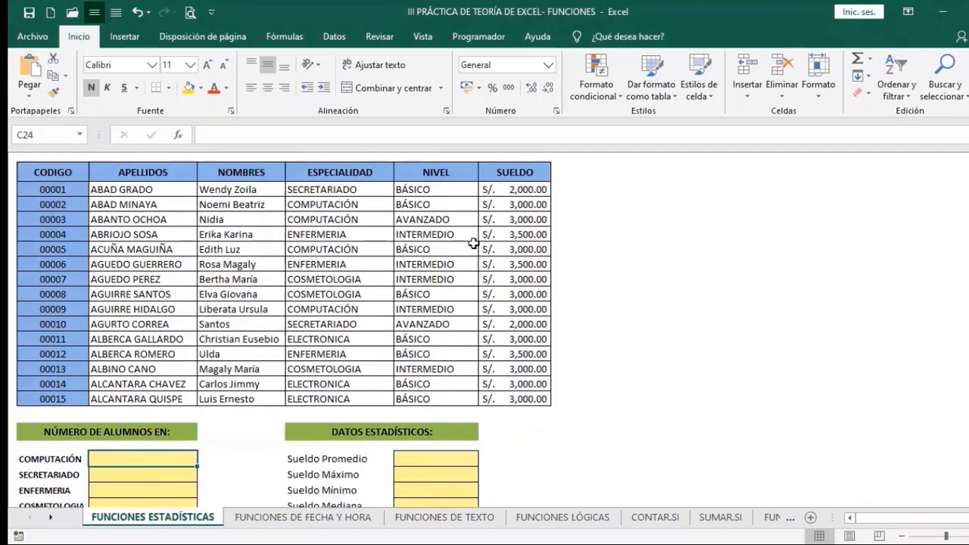
scroll(344, 341, up, 1)
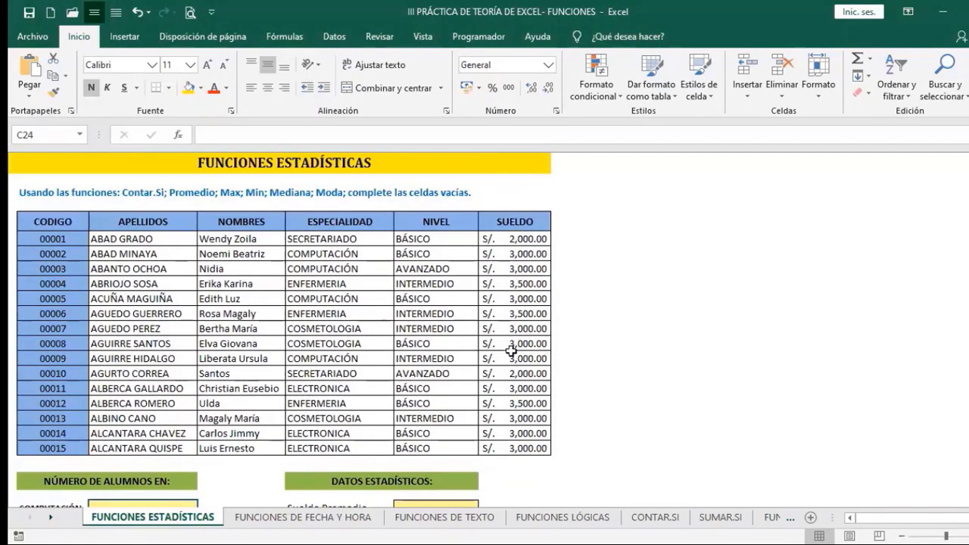
scroll(345, 335, down, 1)
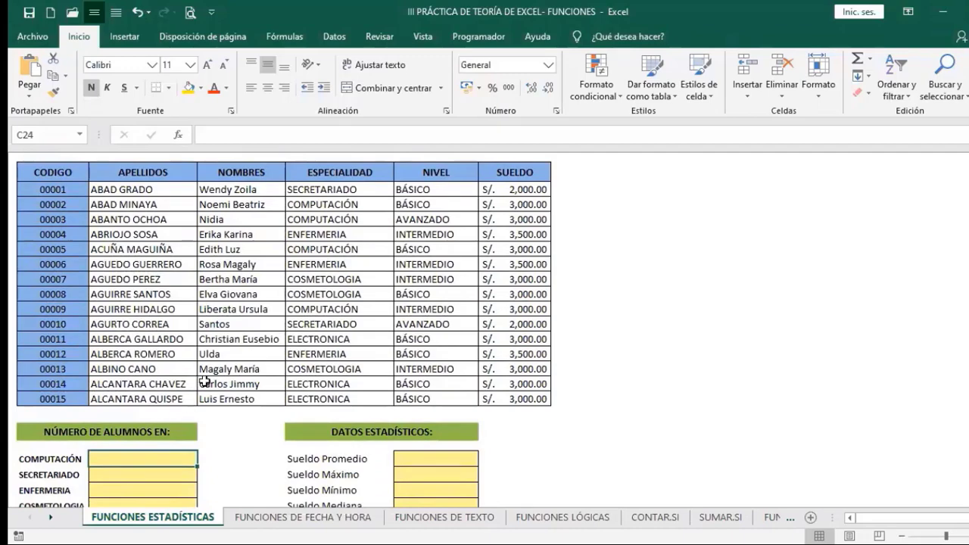
scroll(216, 365, up, 1)
scroll(217, 365, down, 1)
scroll(217, 365, down, 1)
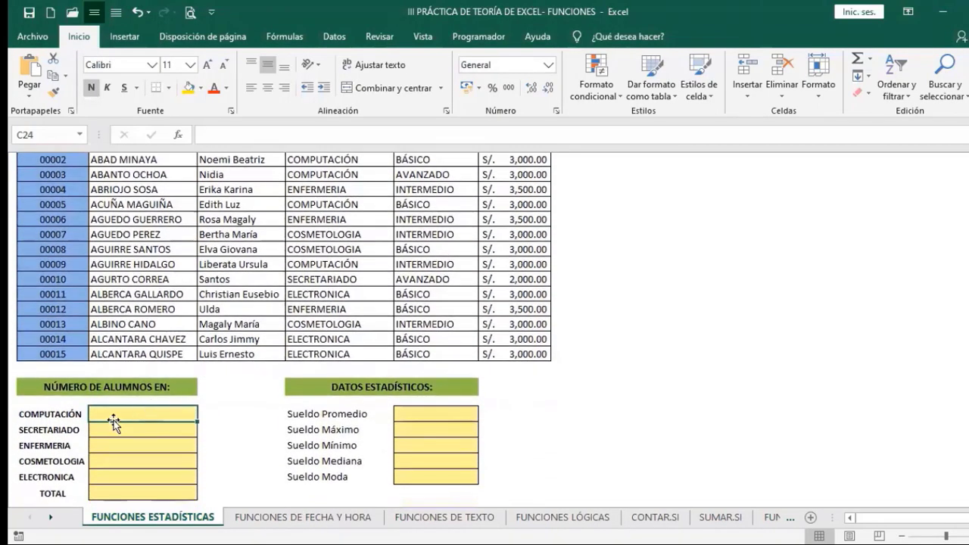
scroll(318, 257, up, 2)
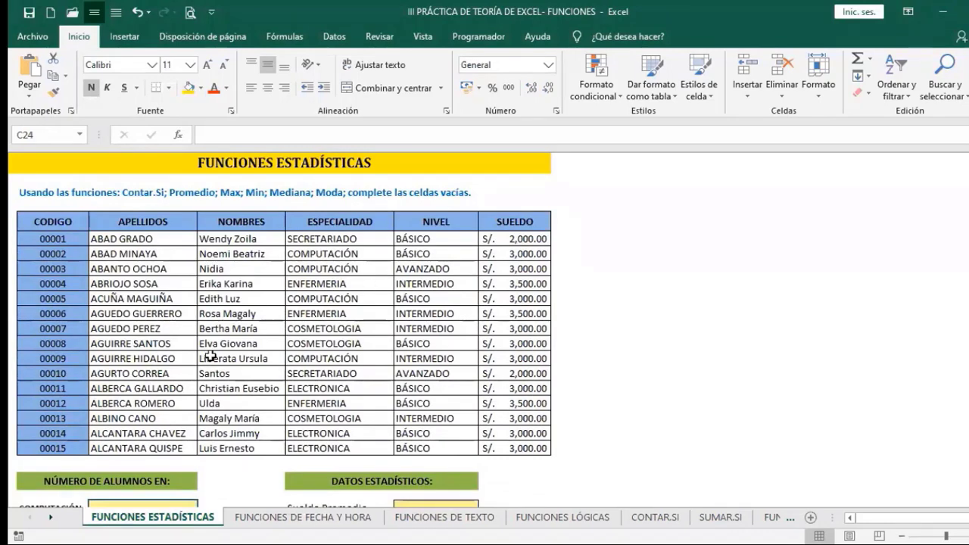
scroll(205, 353, down, 1)
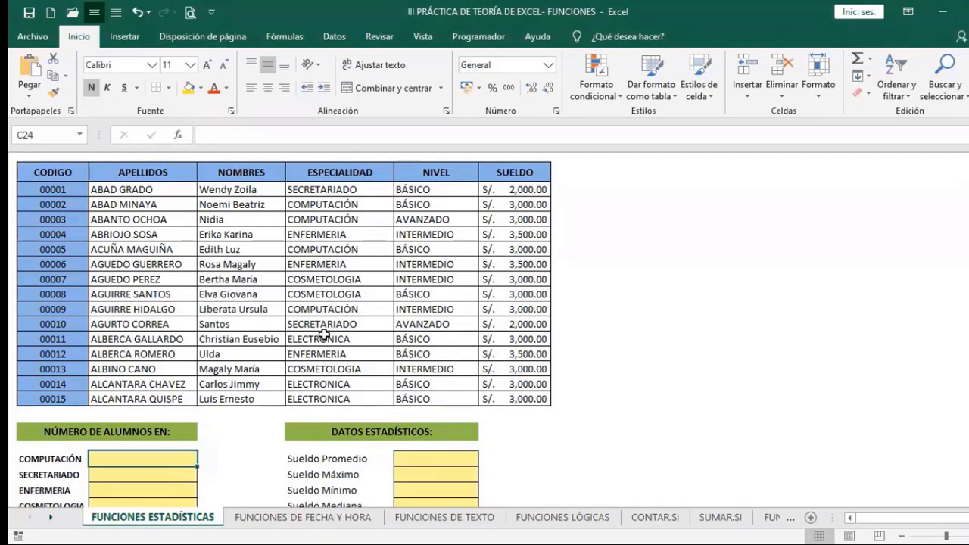
scroll(227, 315, down, 1)
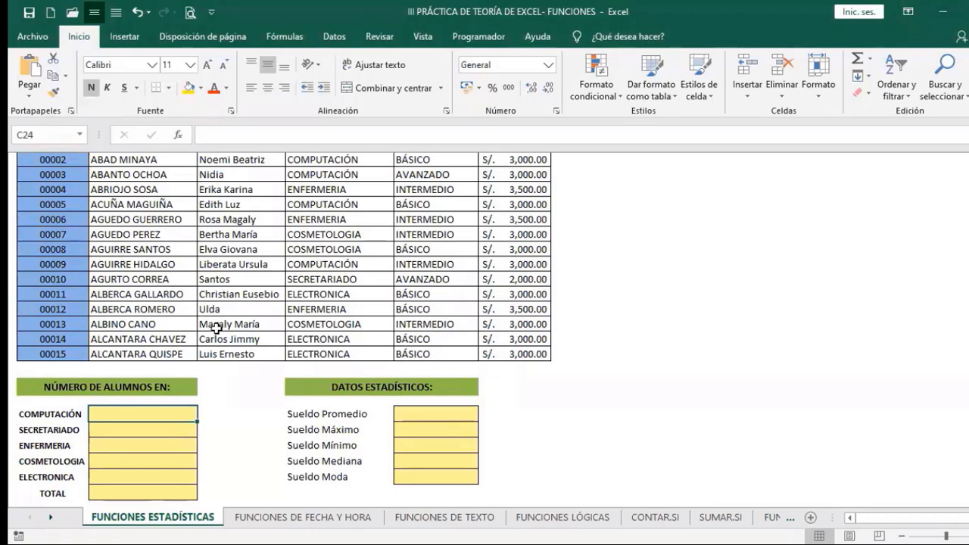
scroll(283, 272, up, 1)
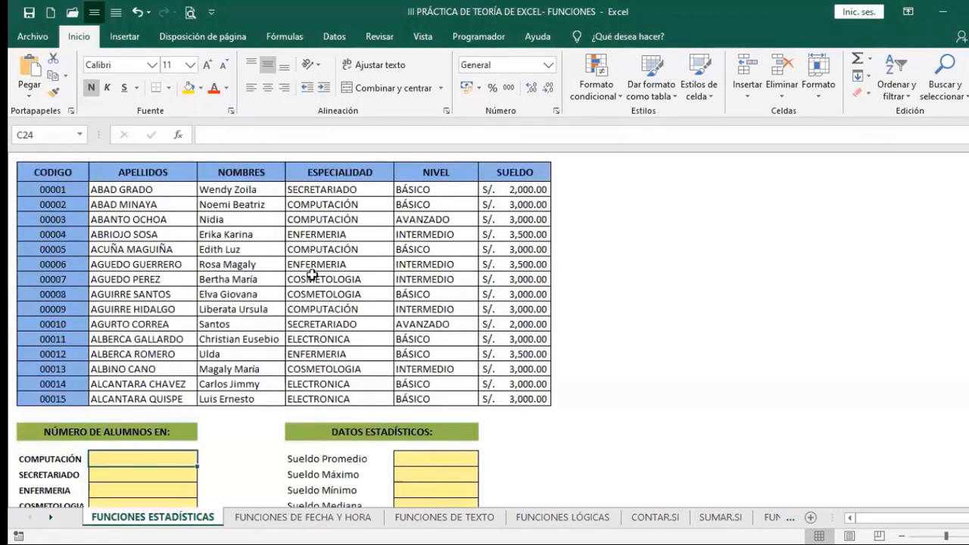
scroll(325, 317, down, 1)
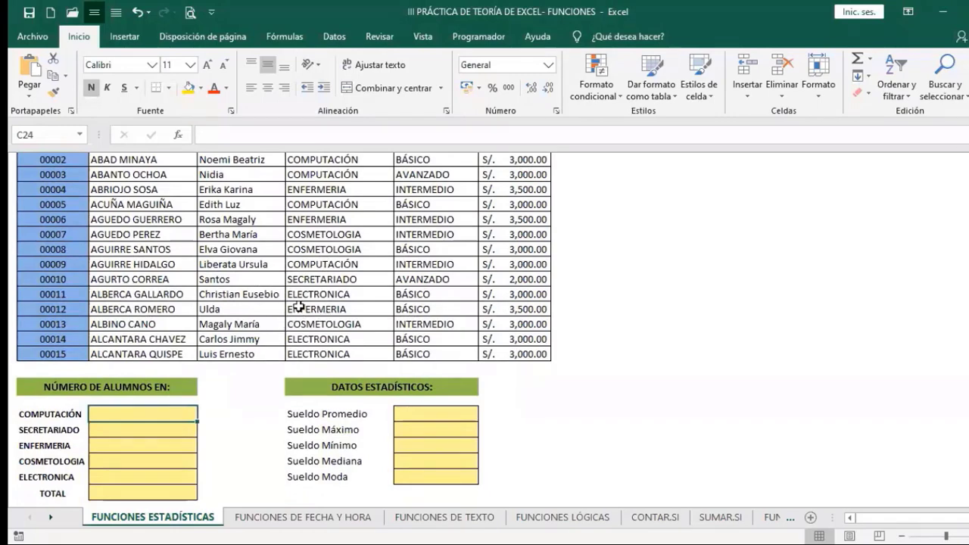
scroll(299, 303, up, 2)
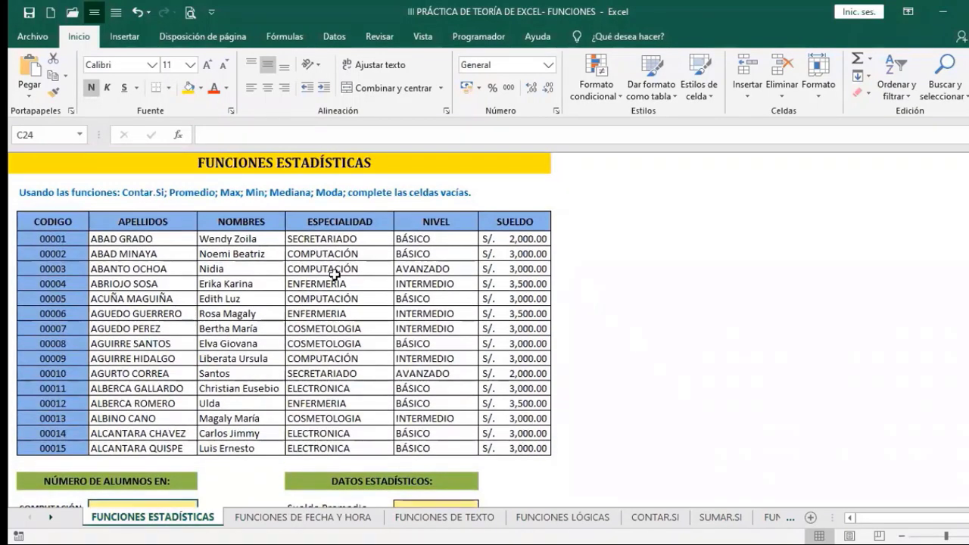
scroll(334, 275, down, 1)
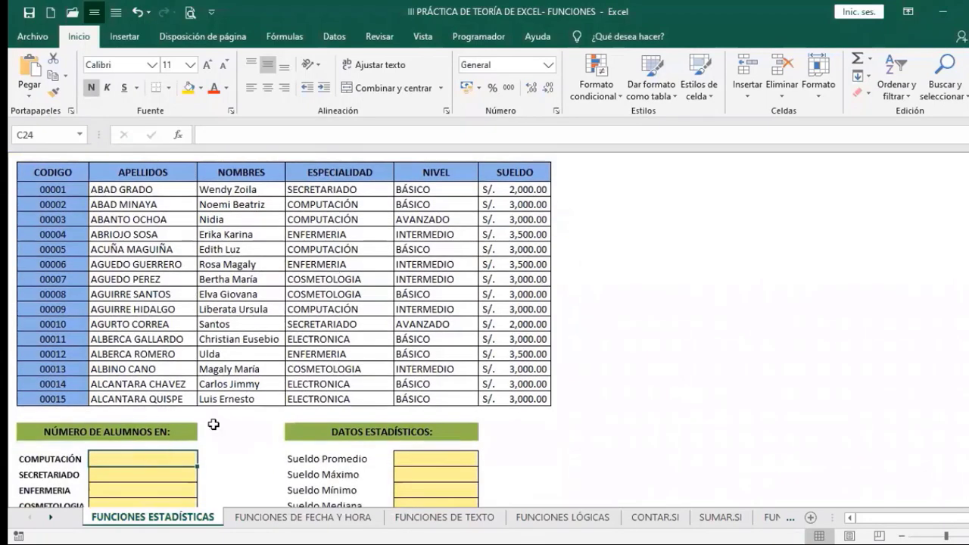
scroll(278, 357, up, 1)
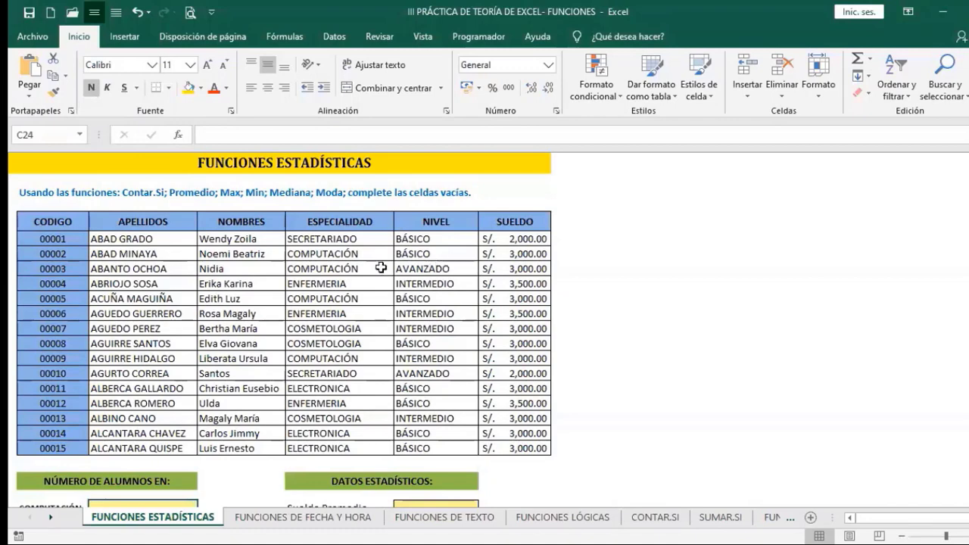
Note the function name CONTAR in I5 beside the student table.
click(647, 224)
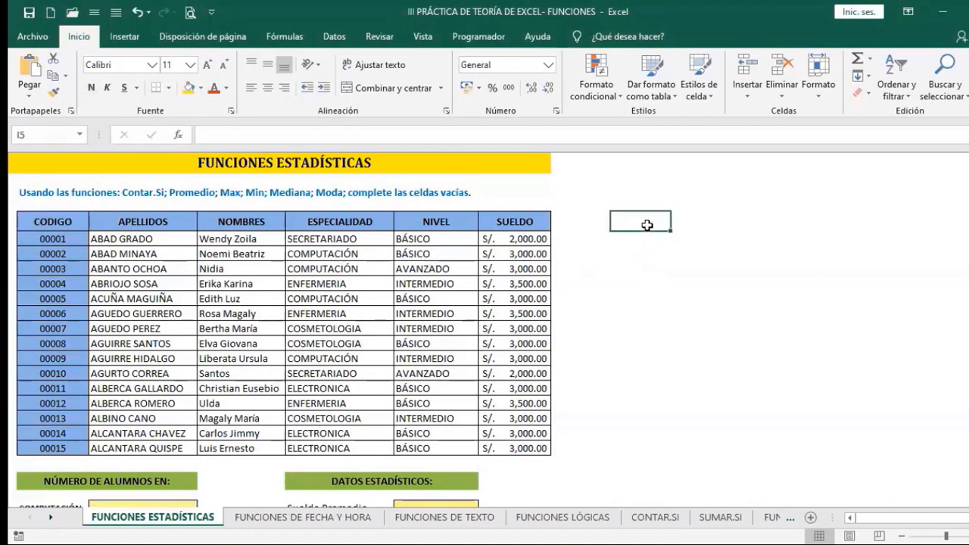
text(CON)
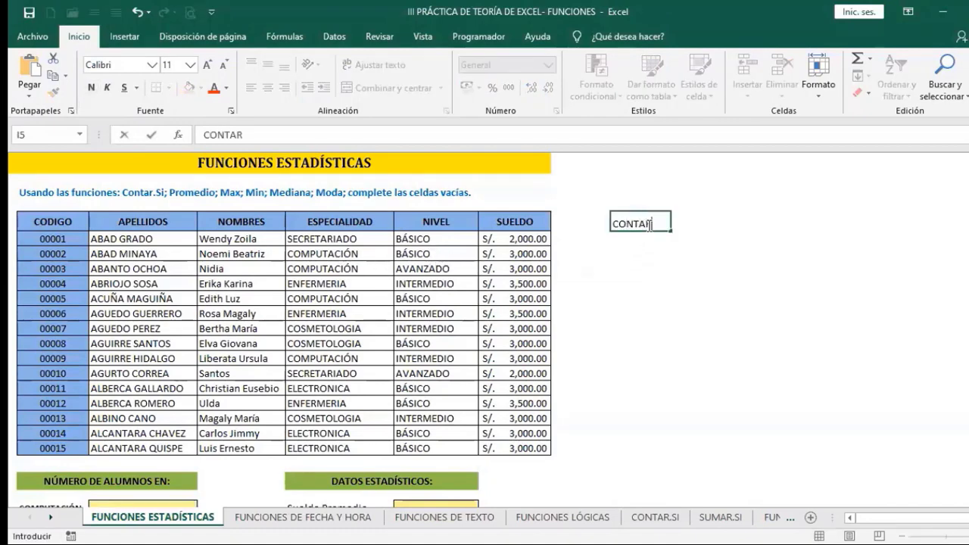
text(TAR)
key(Return)
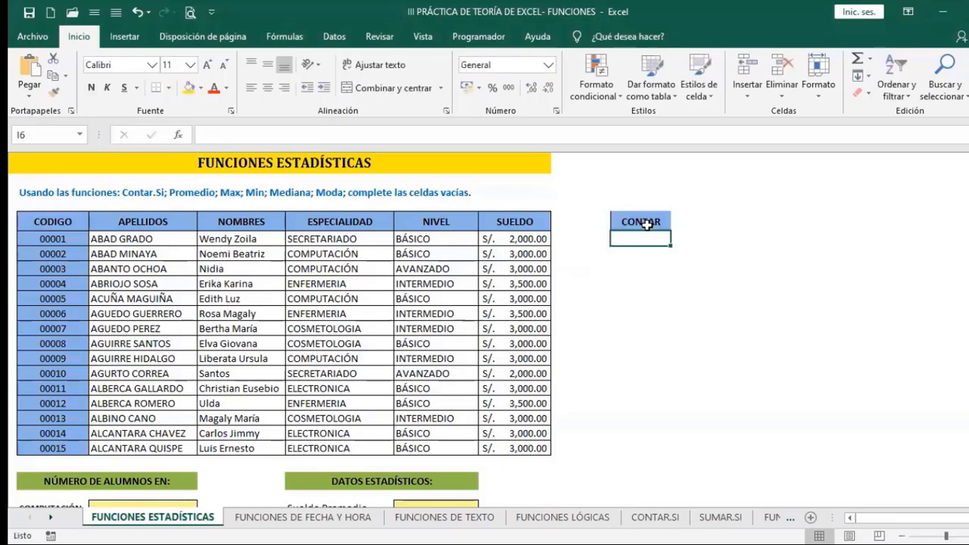
click(702, 224)
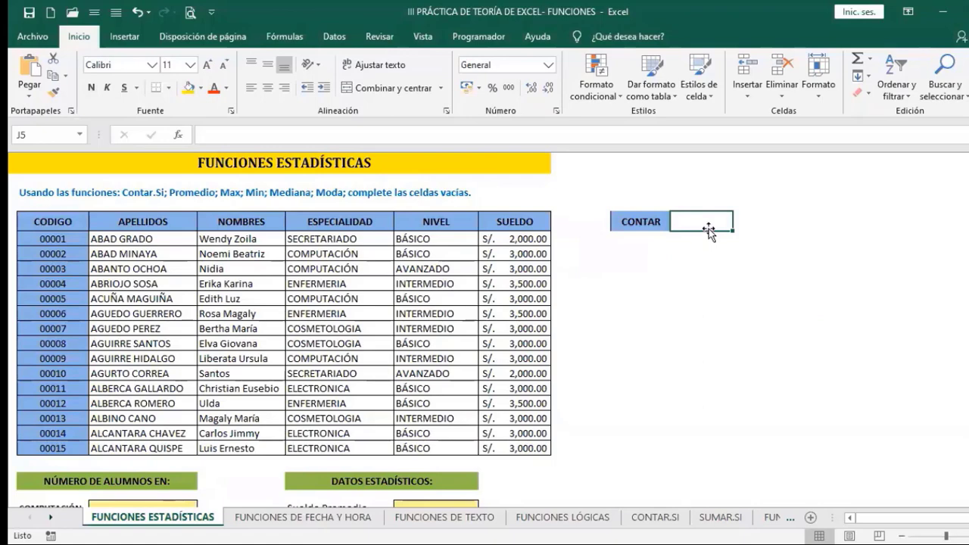
click(708, 265)
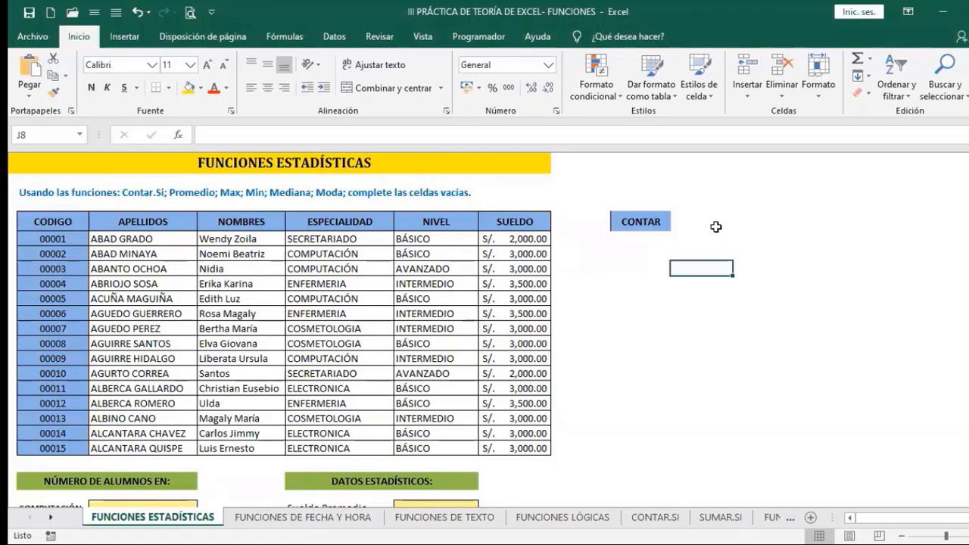
click(716, 225)
click(648, 229)
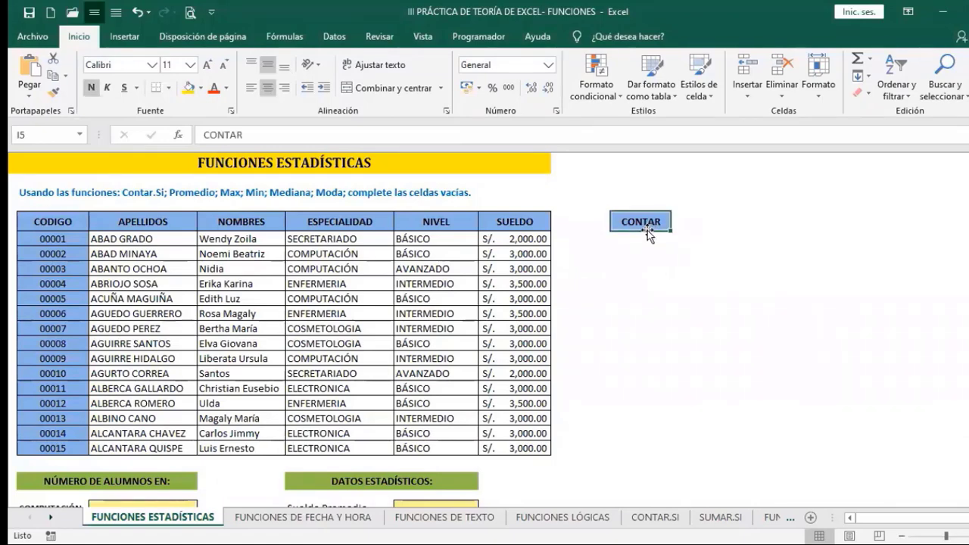
Note the function name CONTARA in I7, below CONTAR.
click(641, 254)
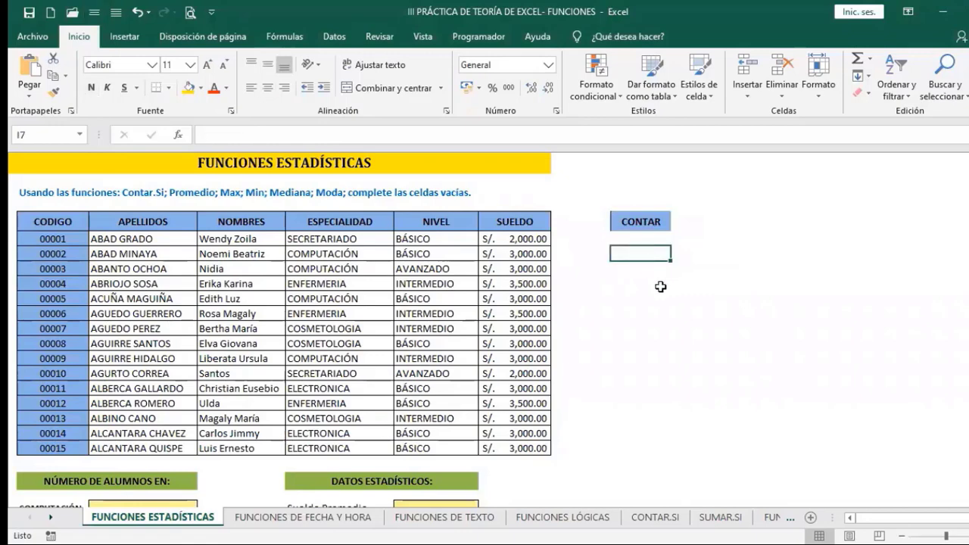
text(CONT)
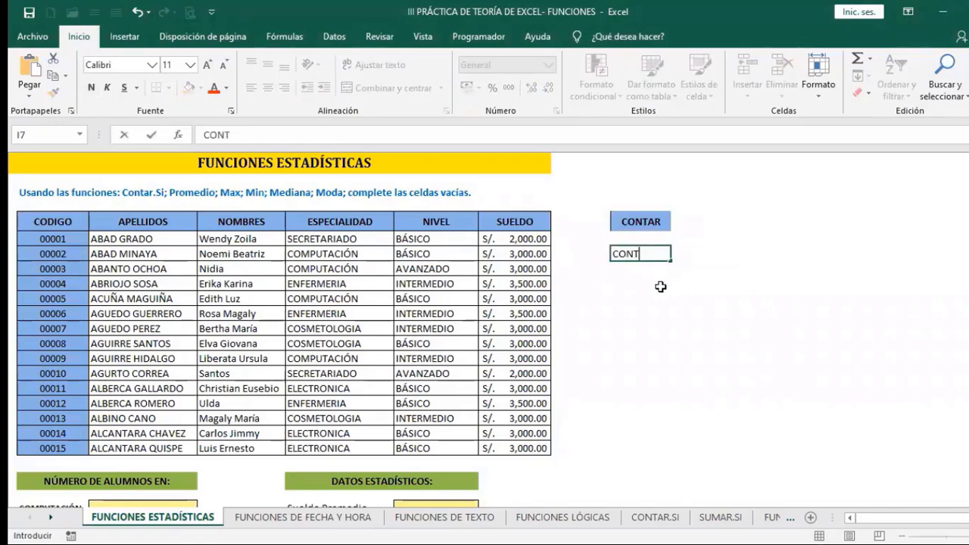
text(ARA)
key(Return)
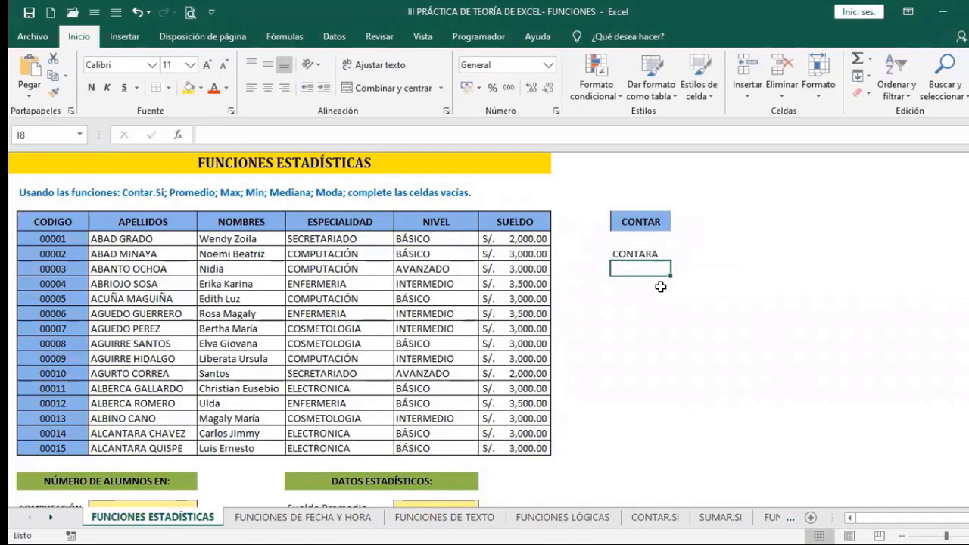
click(681, 253)
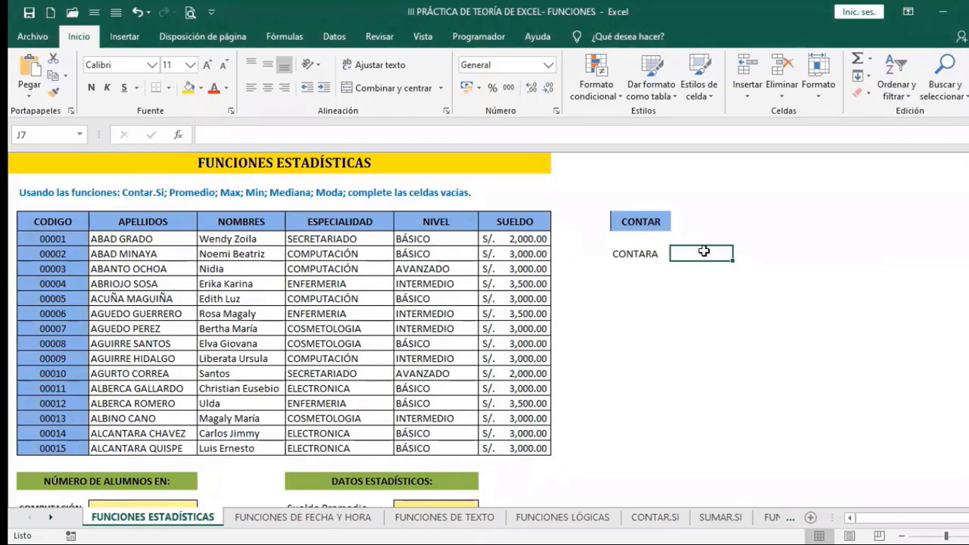
Add the function name CONTAR.SI in I9 to the notes beside the student table.
click(627, 285)
text(CONTAR.SI)
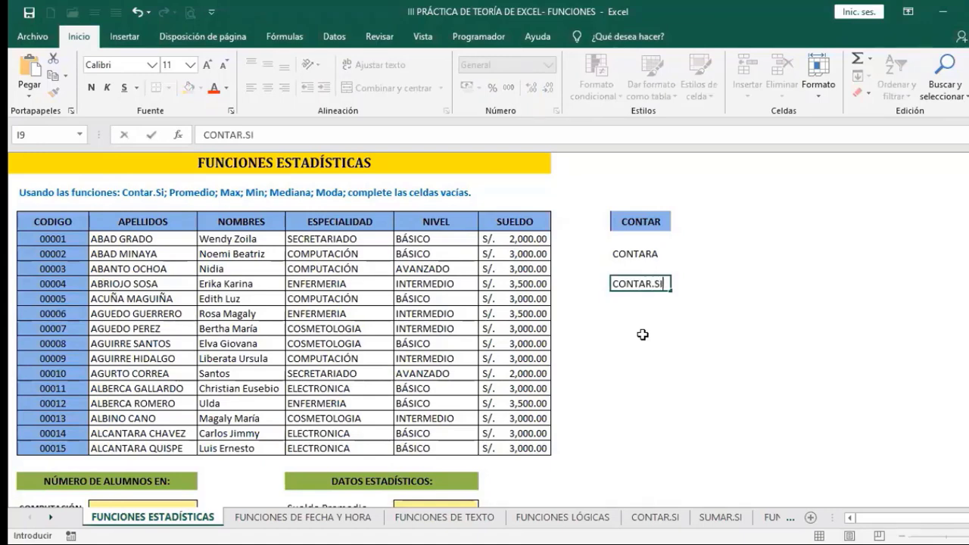
key(Return)
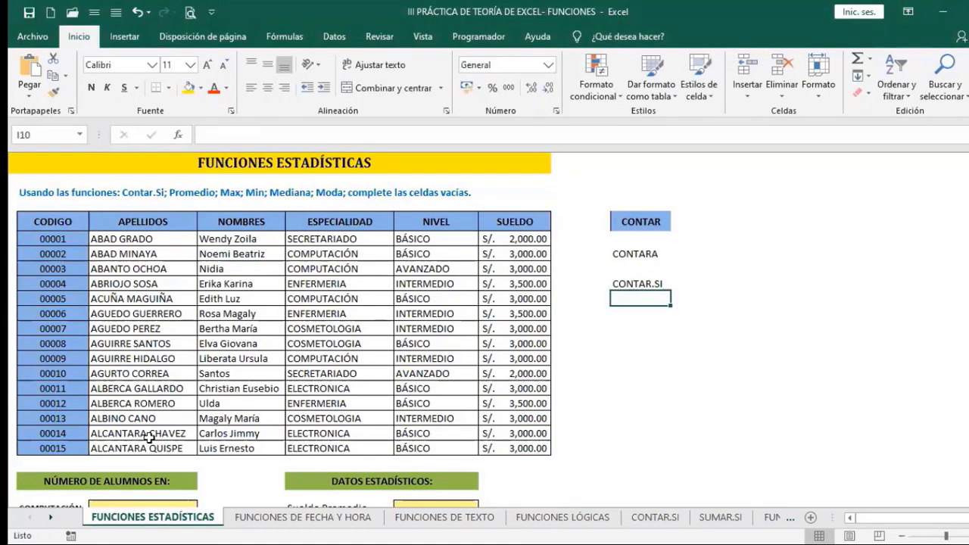
click(645, 284)
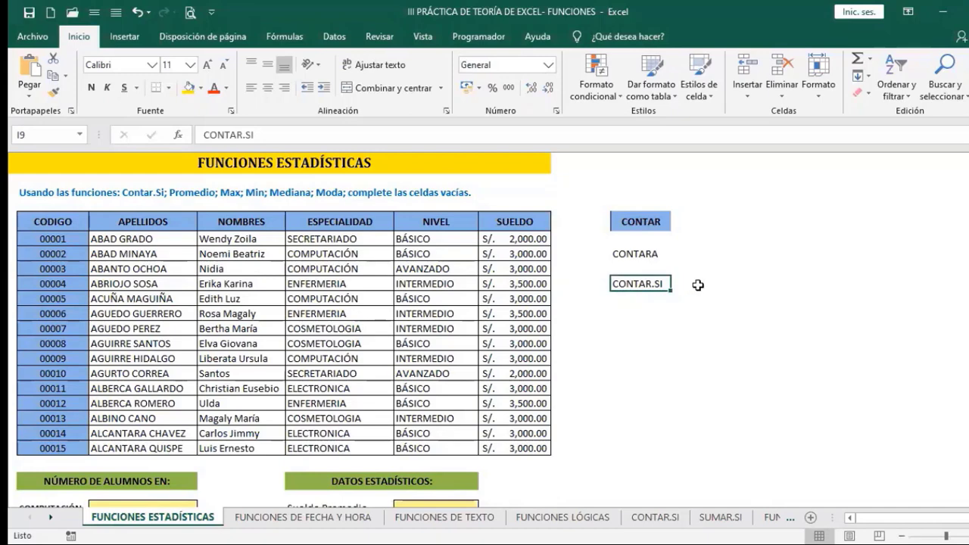
click(606, 6)
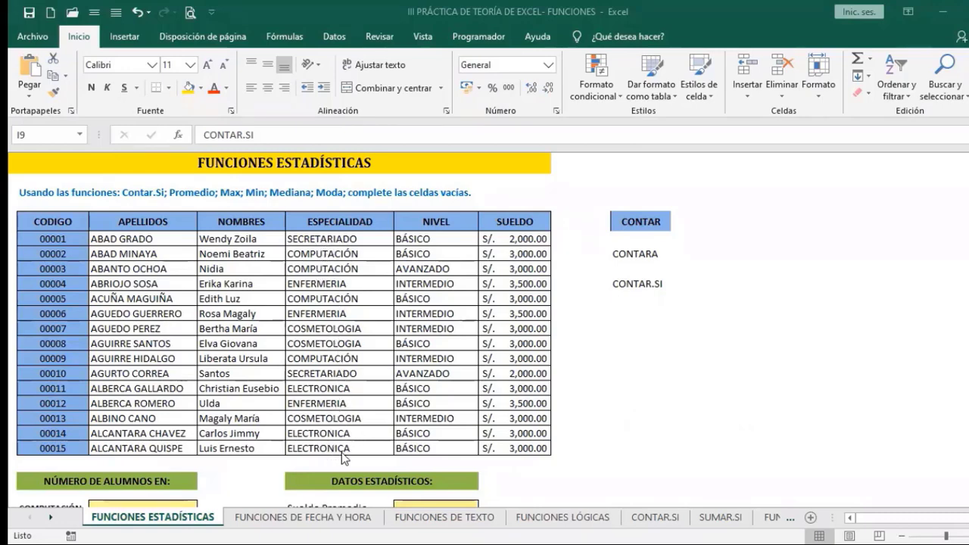
click(643, 283)
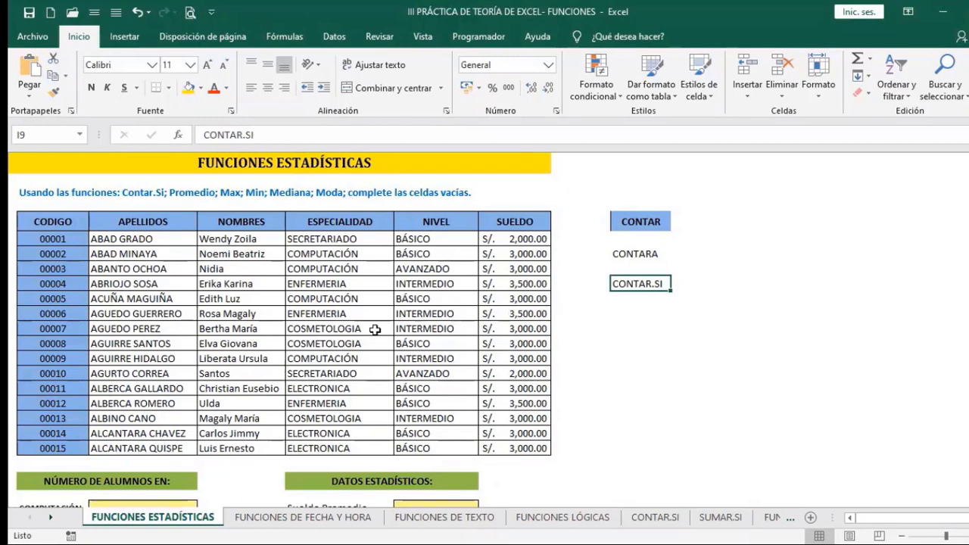
Start a CONTAR.SI formula in C24, the COMPUTACIÓN cell of the NÚMERO DE ALUMNOS EN block.
scroll(303, 378, down, 1)
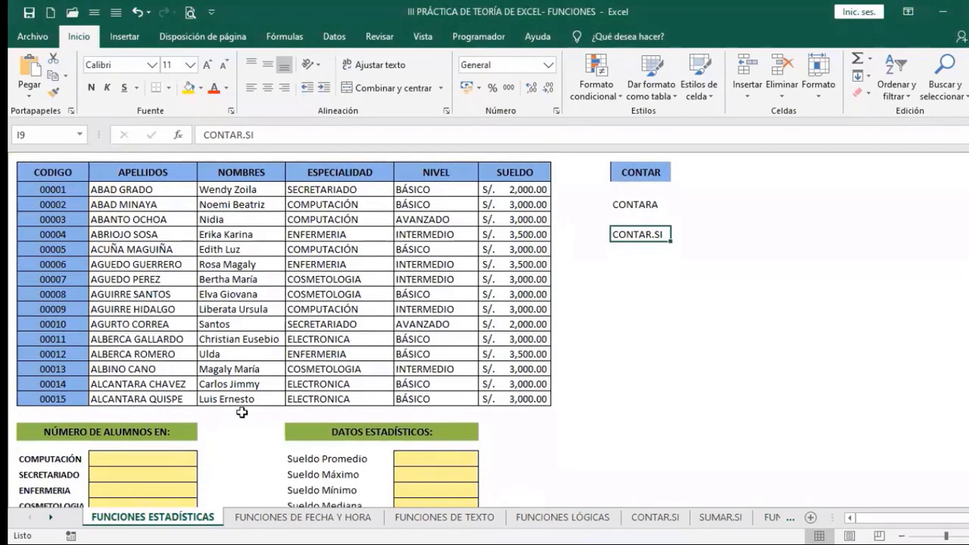
click(133, 461)
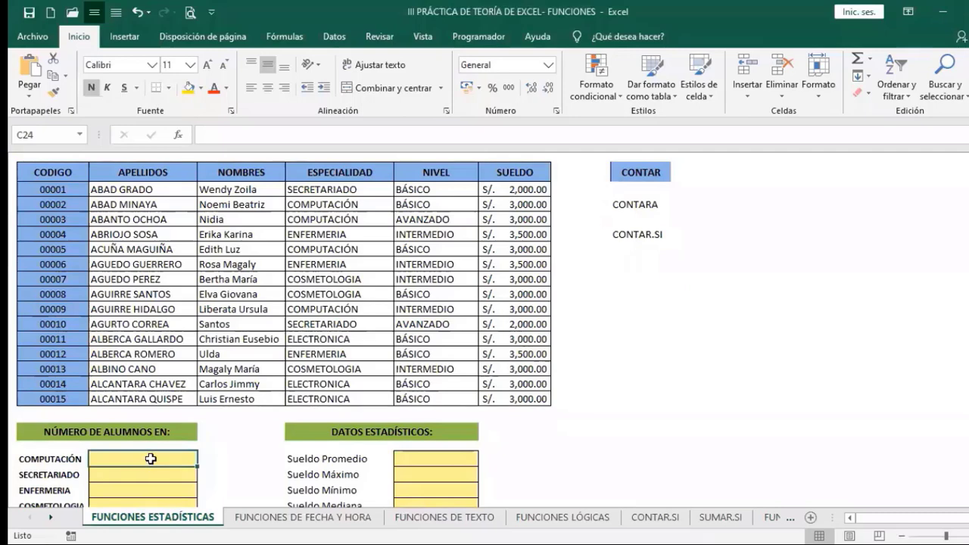
text(=)
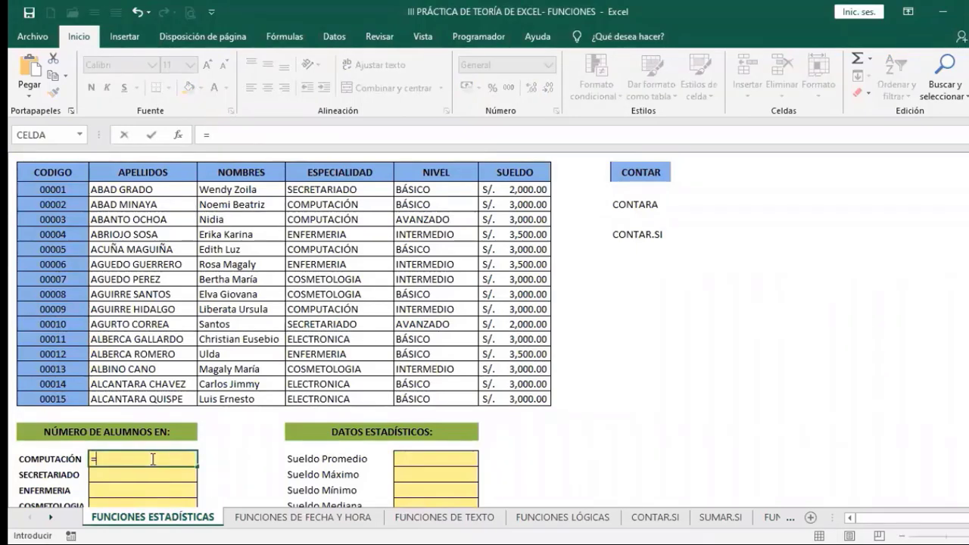
text(CONT)
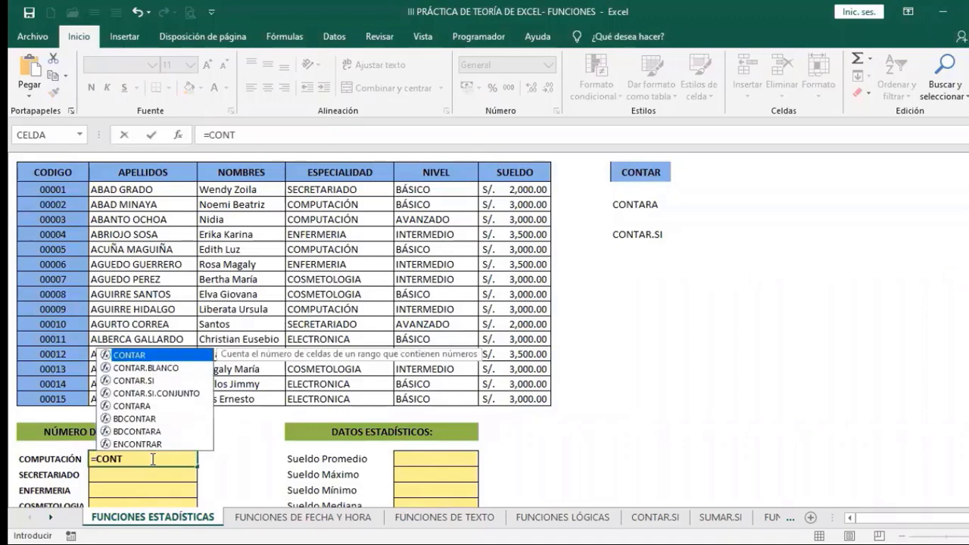
click(146, 383)
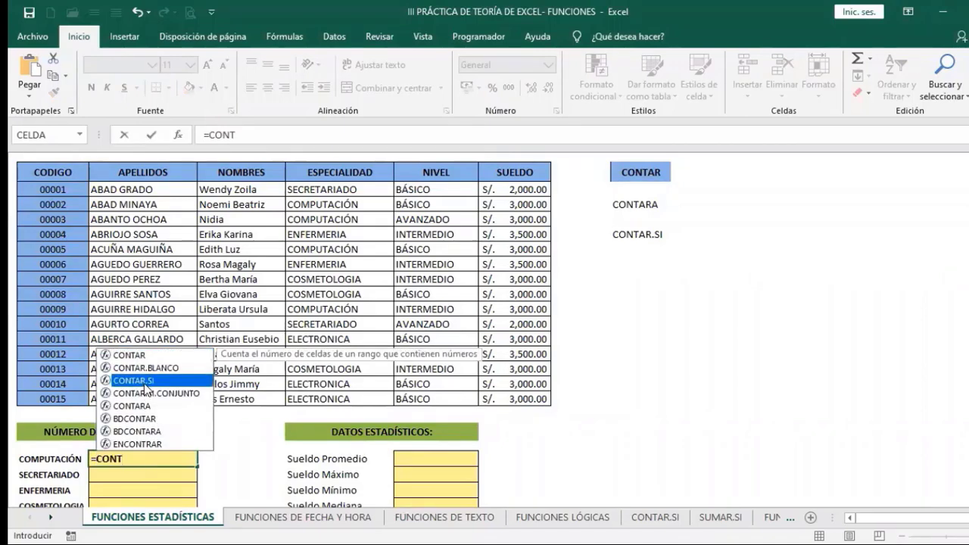
click(147, 458)
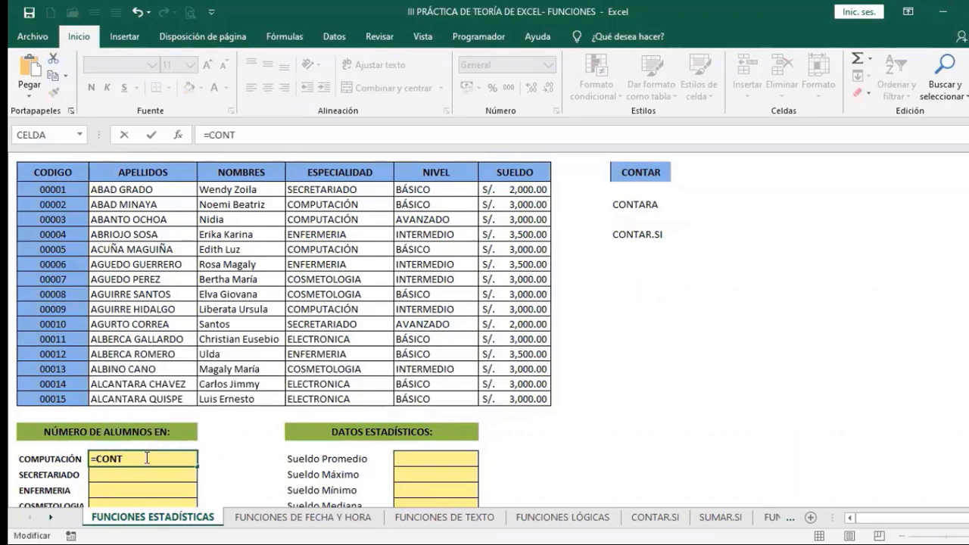
text(AR)
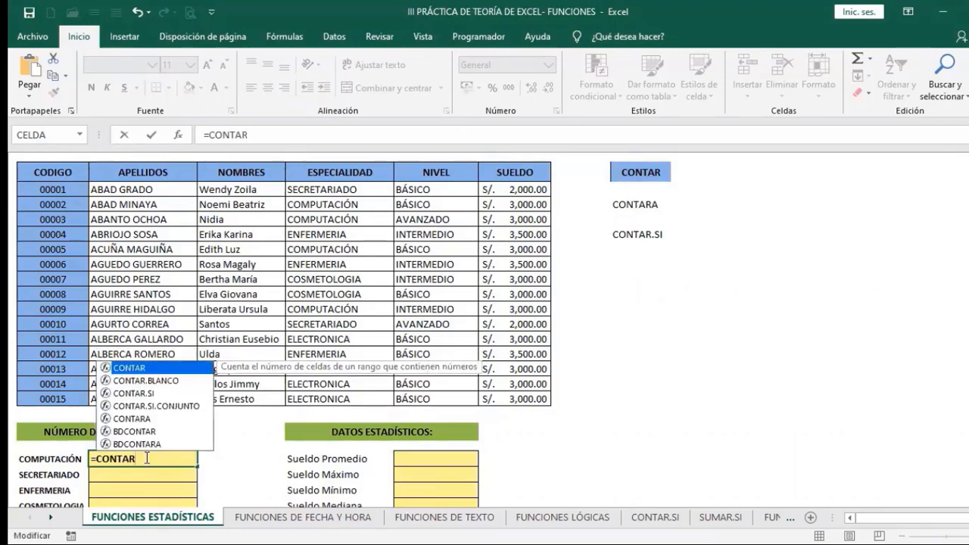
text(.SI)
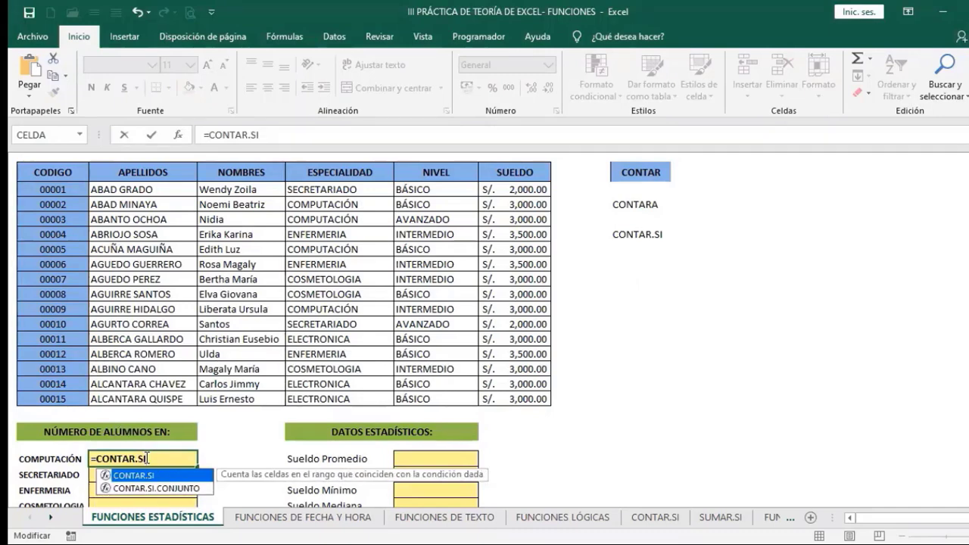
text(()
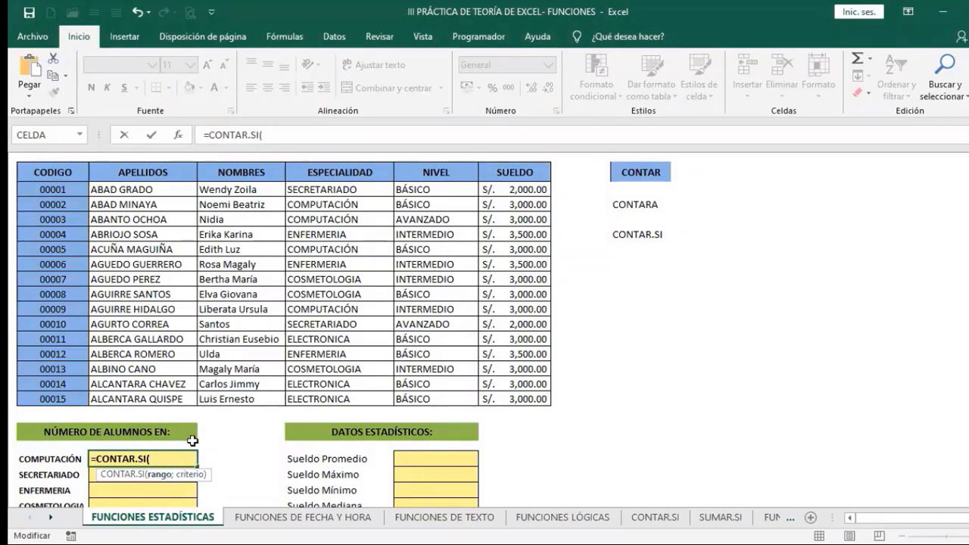
Complete the COMPUTACIÓN count with range E6:E20 and criterion cell E7, giving =CONTAR.SI(E6:E20;E7).
click(344, 190)
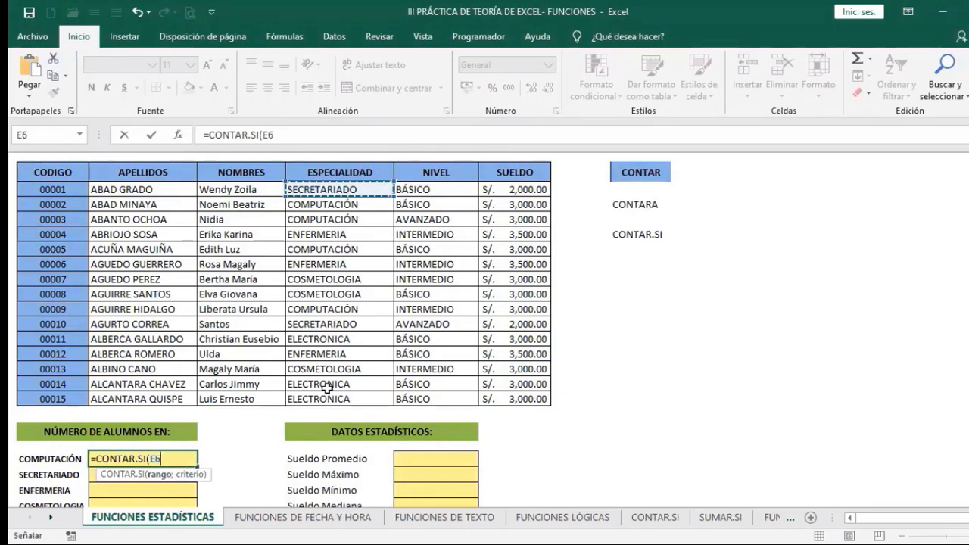
key(ctrl+shift+Down)
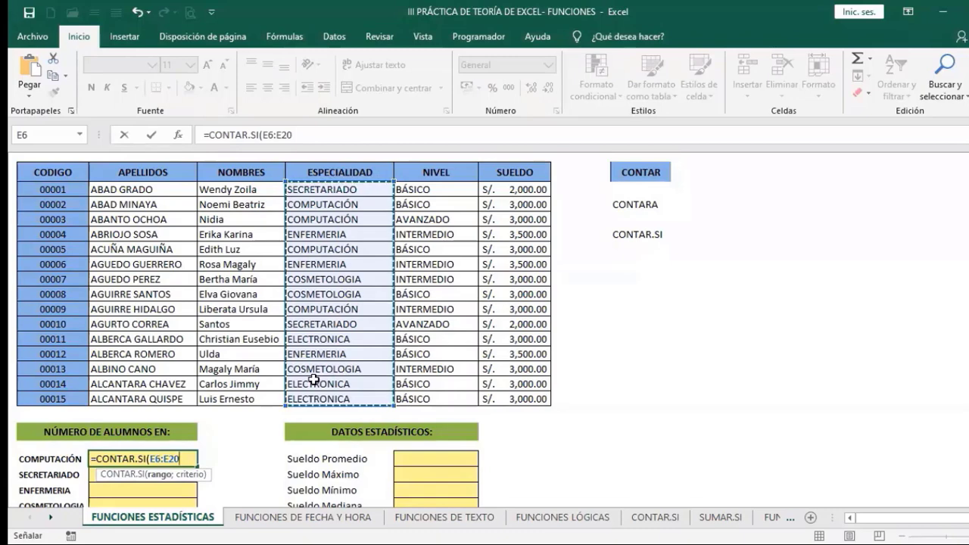
text(;)
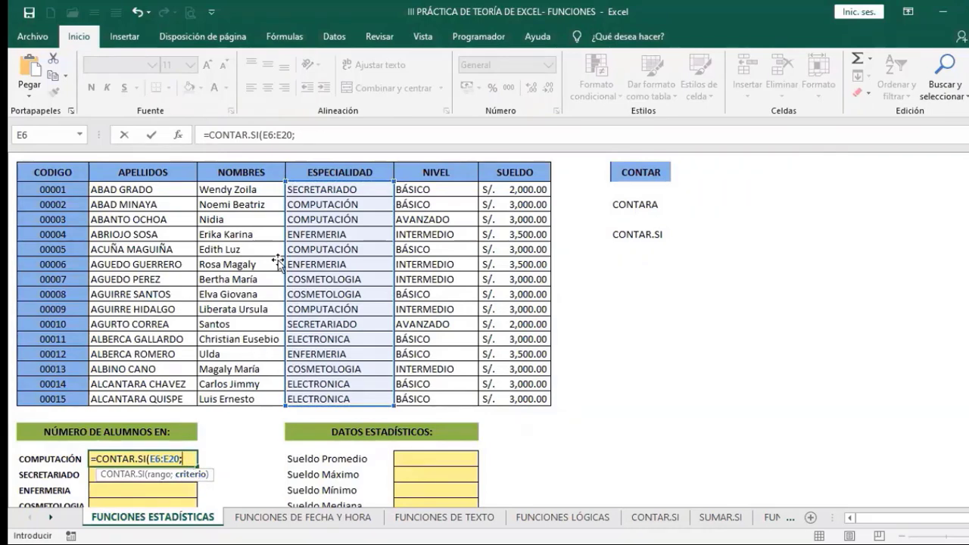
click(305, 135)
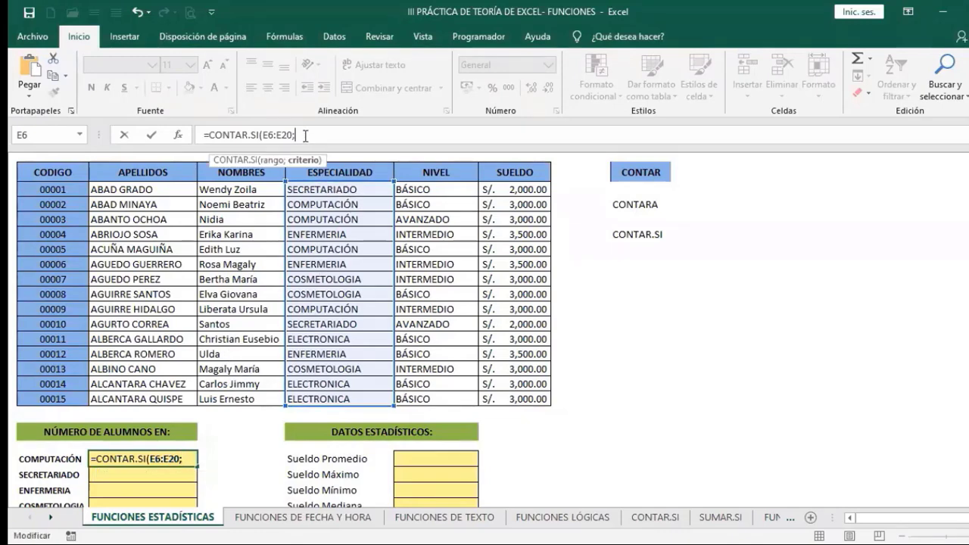
click(335, 205)
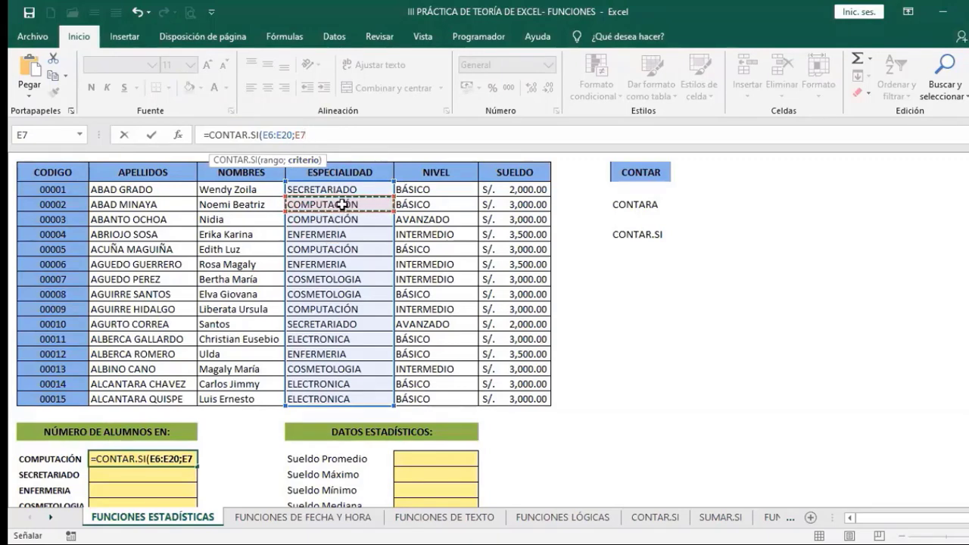
text())
click(325, 141)
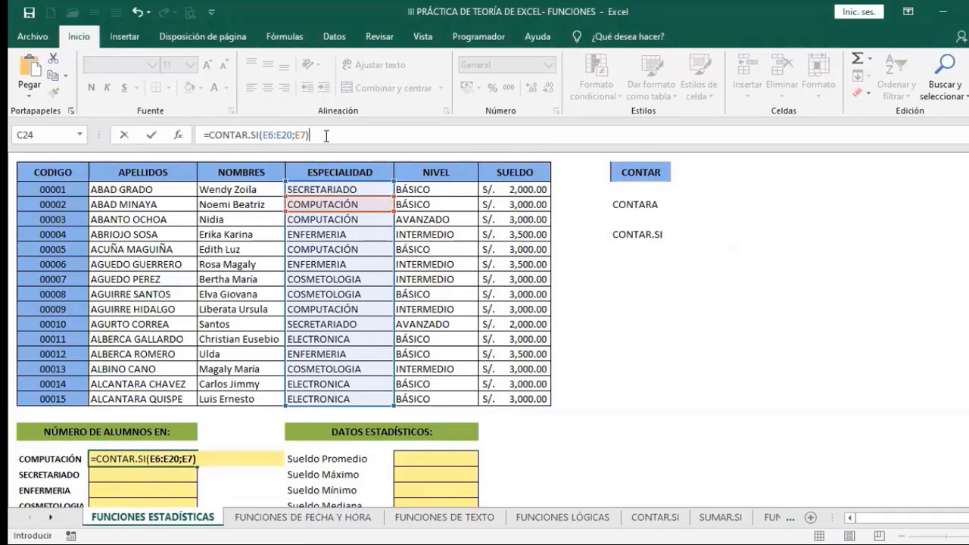
key(Return)
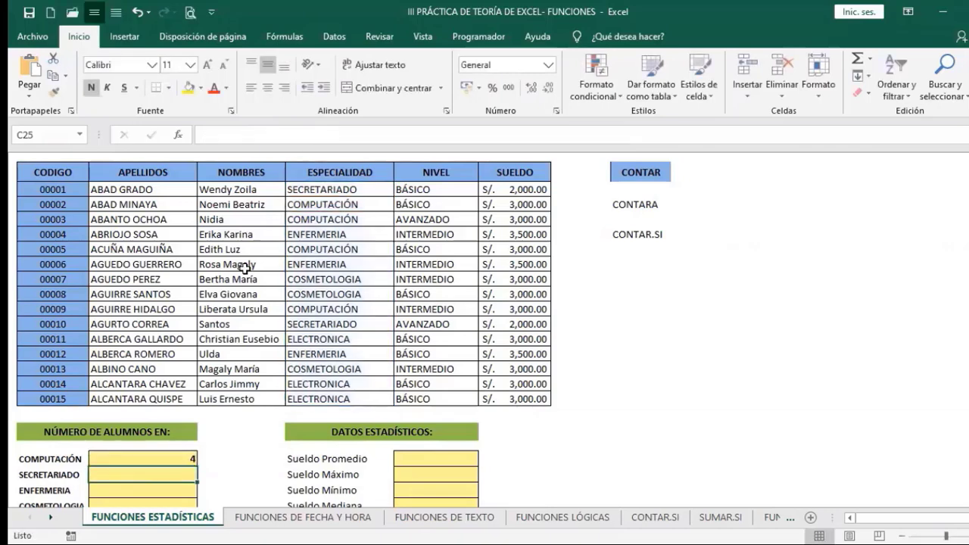
click(171, 458)
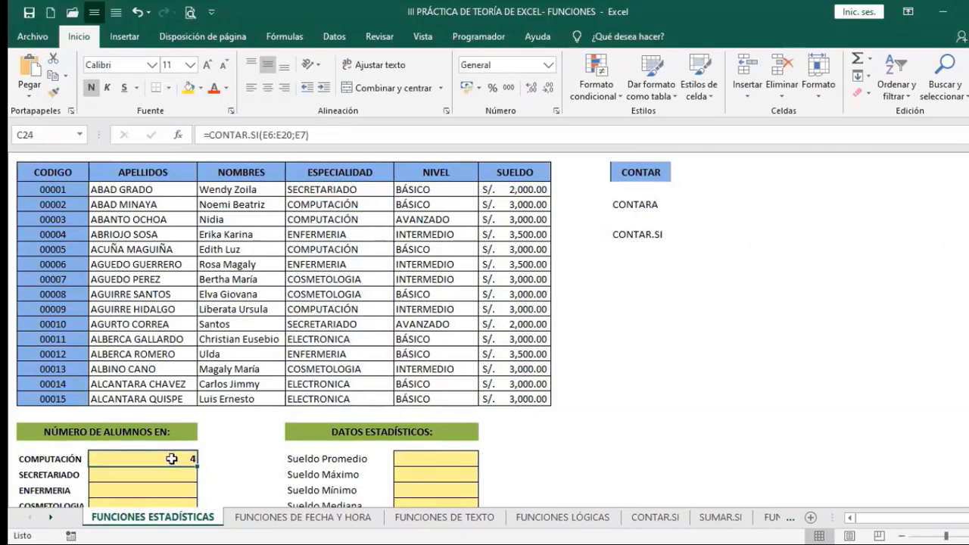
Start a CONTAR.SI formula in C28, the count cell for ELECTRONICA.
scroll(189, 458, down, 1)
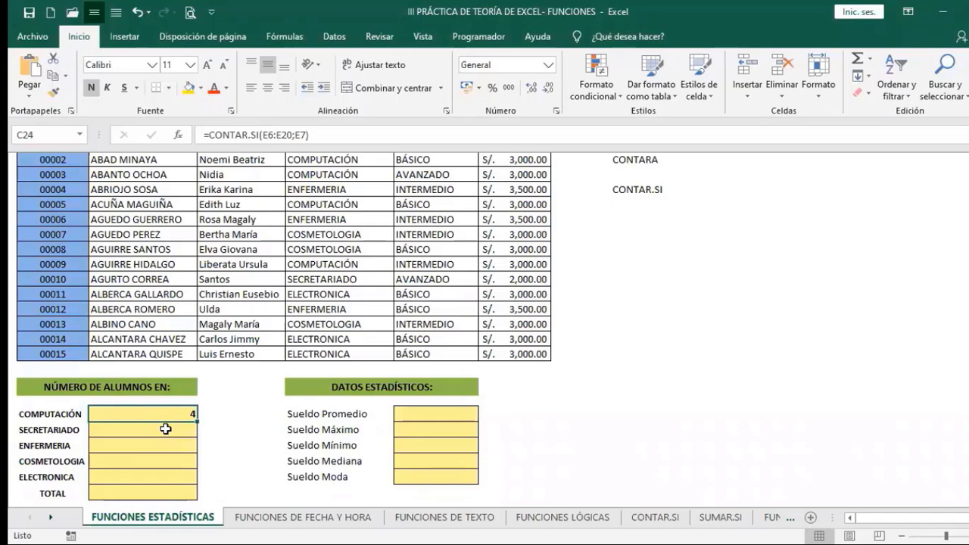
click(146, 481)
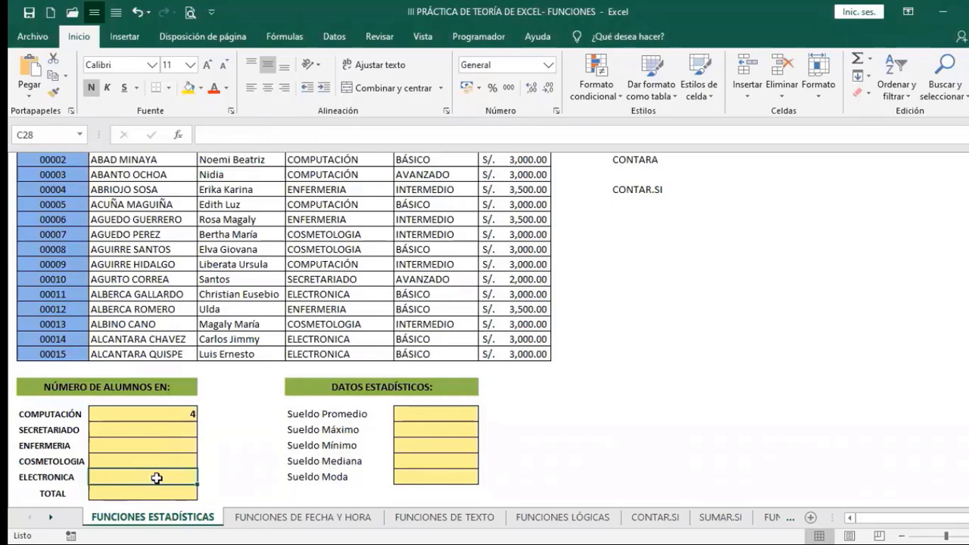
text(=)
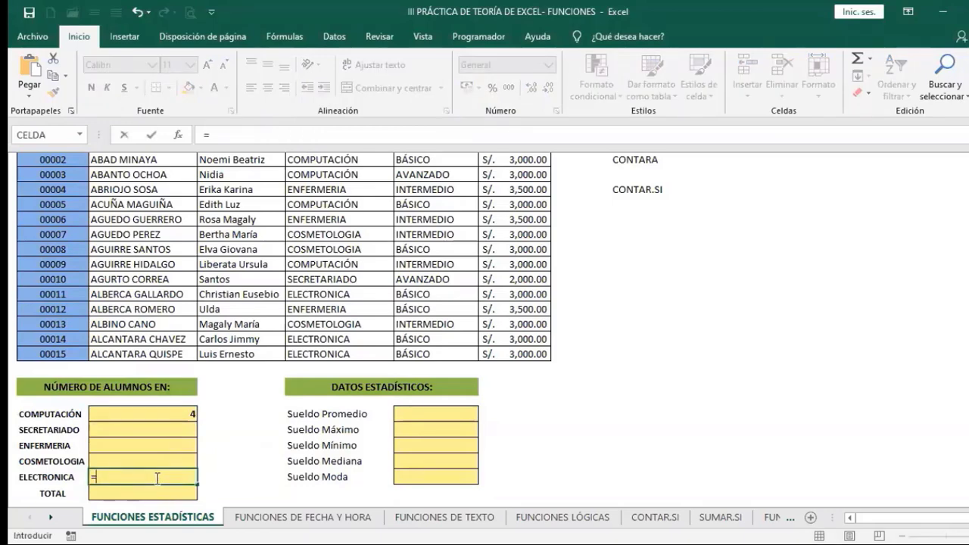
text(CONTAR)
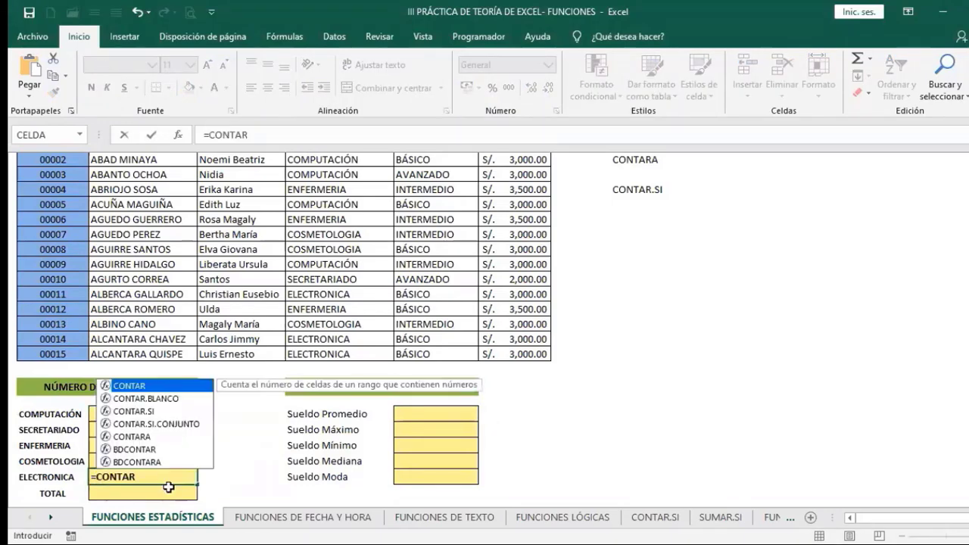
text(.SI)
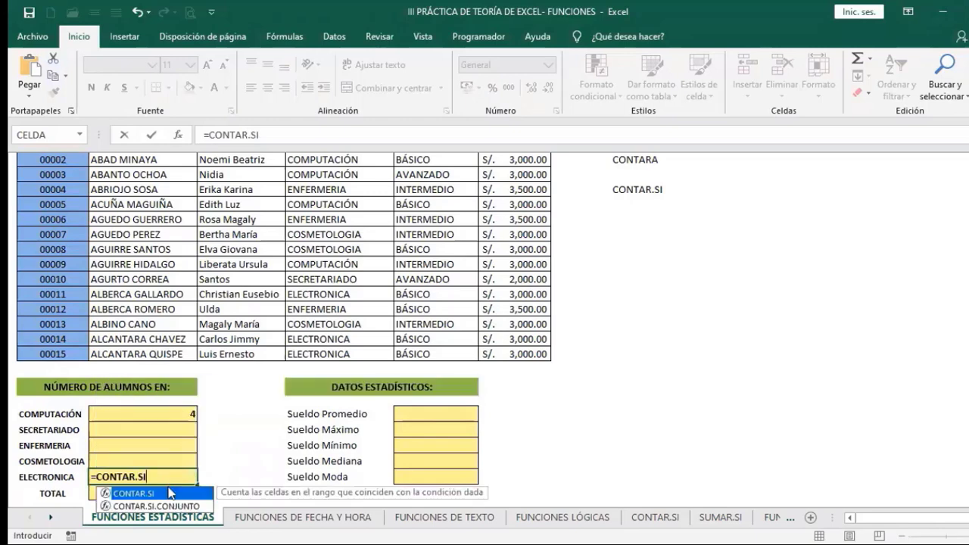
double_click(169, 493)
Complete the ELECTRONICA count with range E6:E20 and the text criterion "ELECTRONICA", giving =CONTAR.SI(E6:E20;"ELECTRONICA").
scroll(322, 326, up, 1)
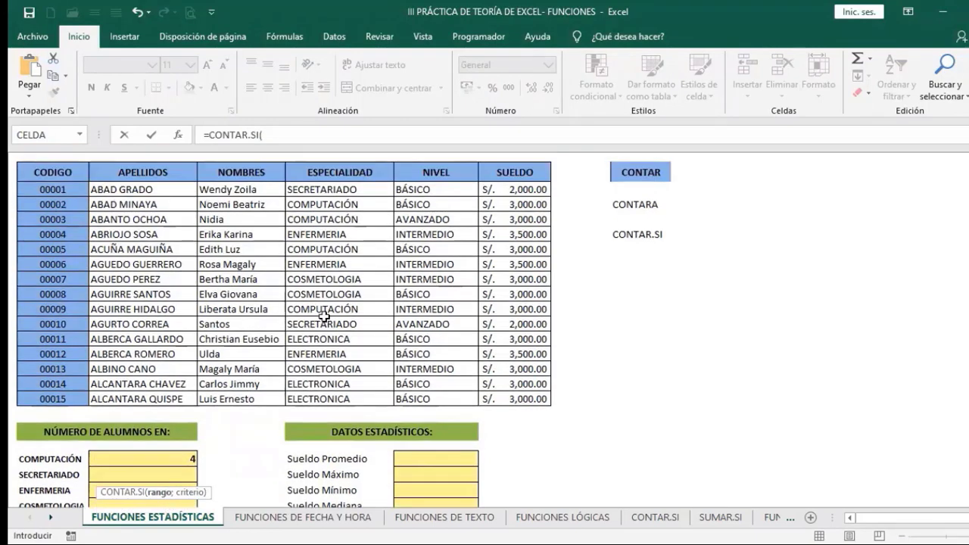
click(326, 189)
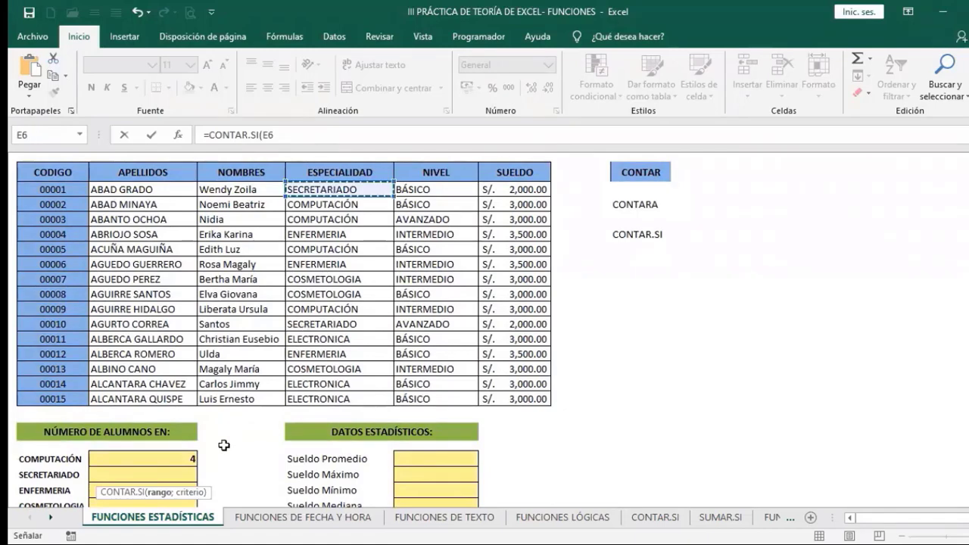
key(ctrl+shift+Down)
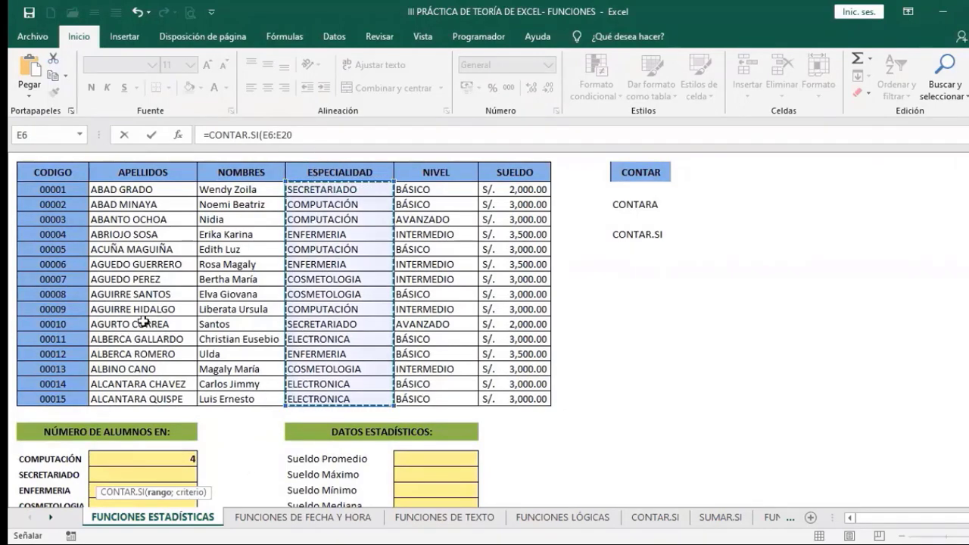
scroll(163, 348, down, 1)
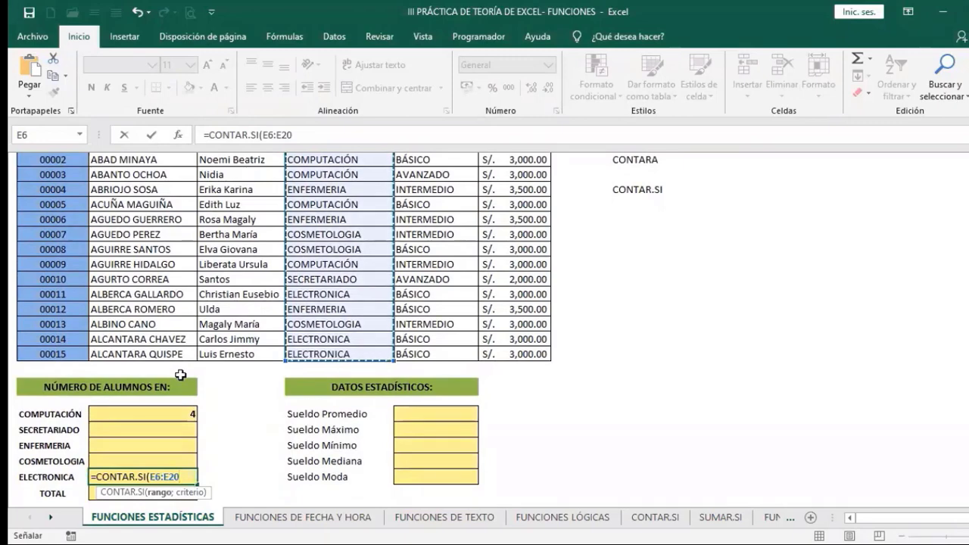
text(;"ELECTRONICA)
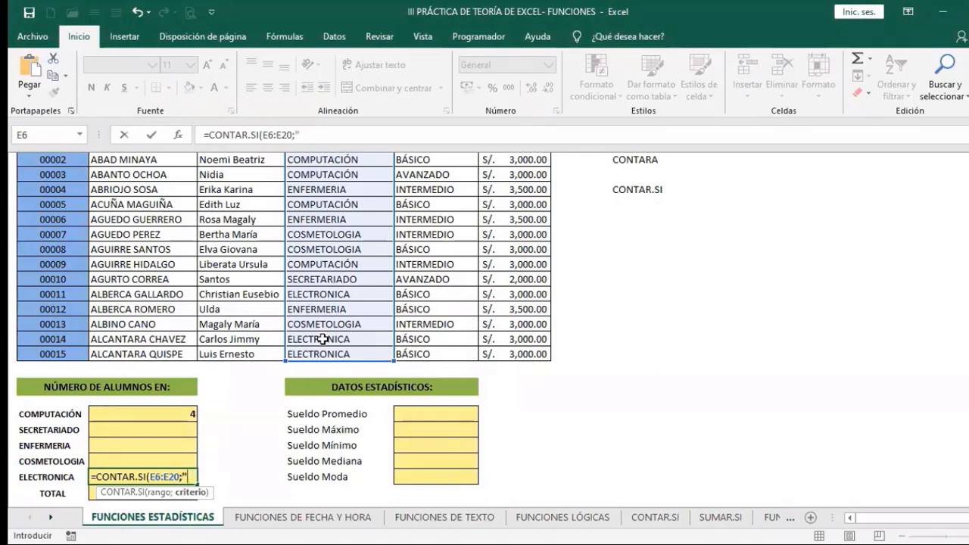
text(LECTRON)
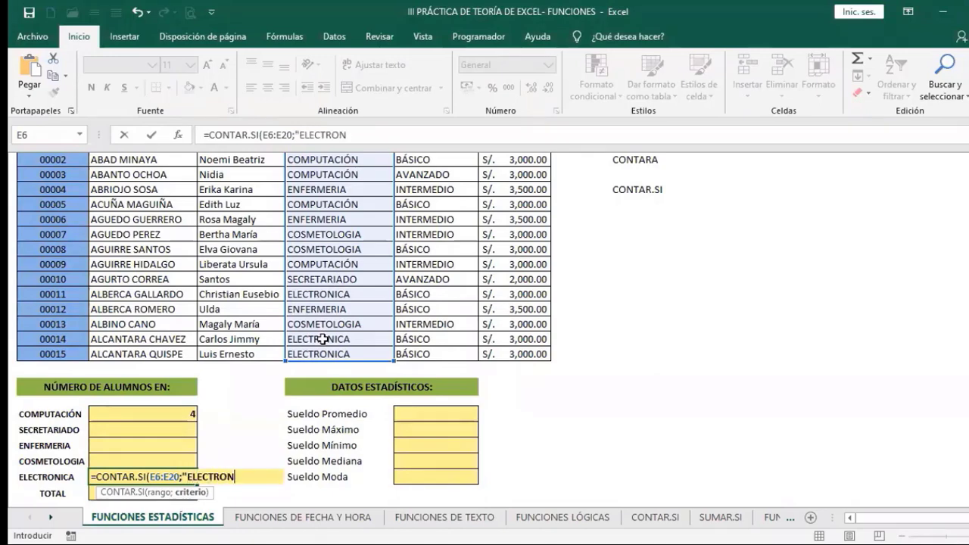
text(ICA)
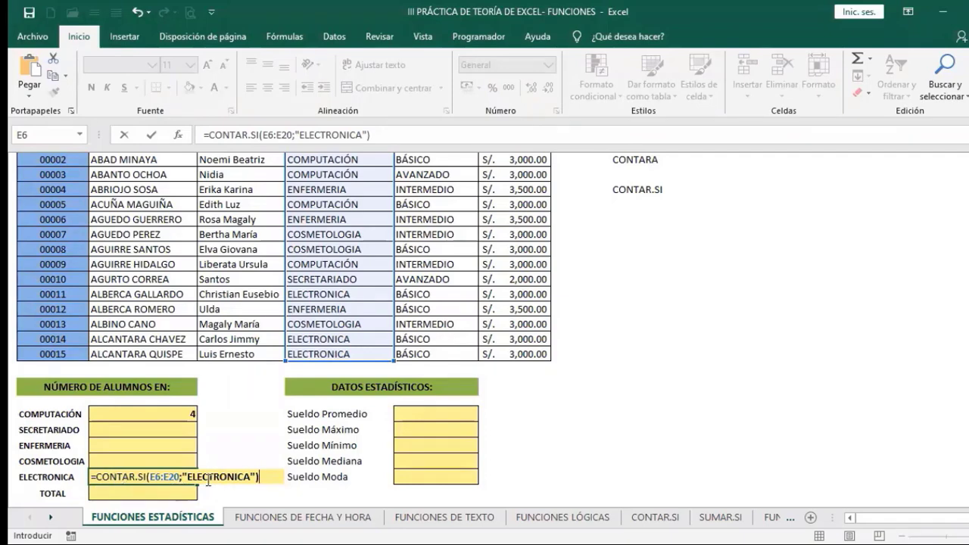
key(Return)
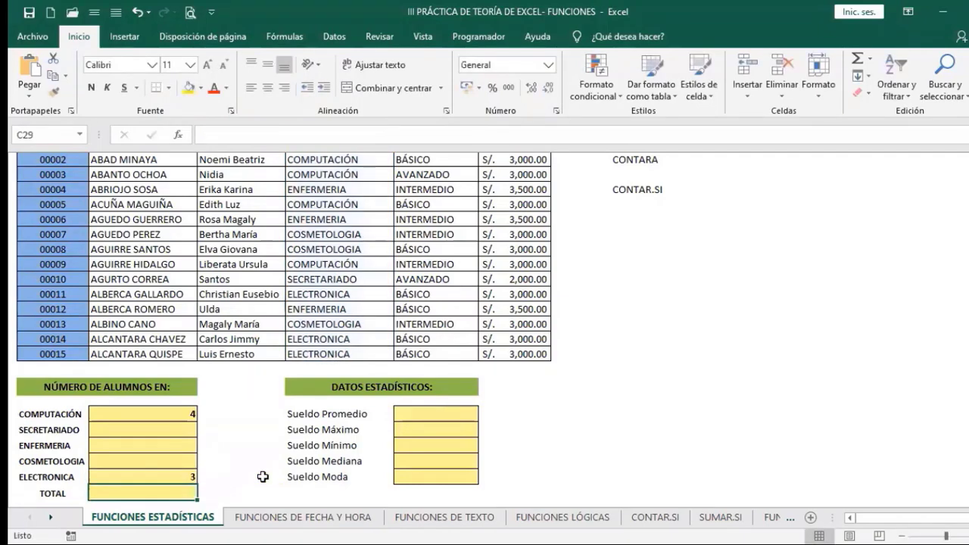
Change the text criterion in the ELECTRONICA count formula in C28 to the accented spelling "ELECTRÓNICA".
click(169, 473)
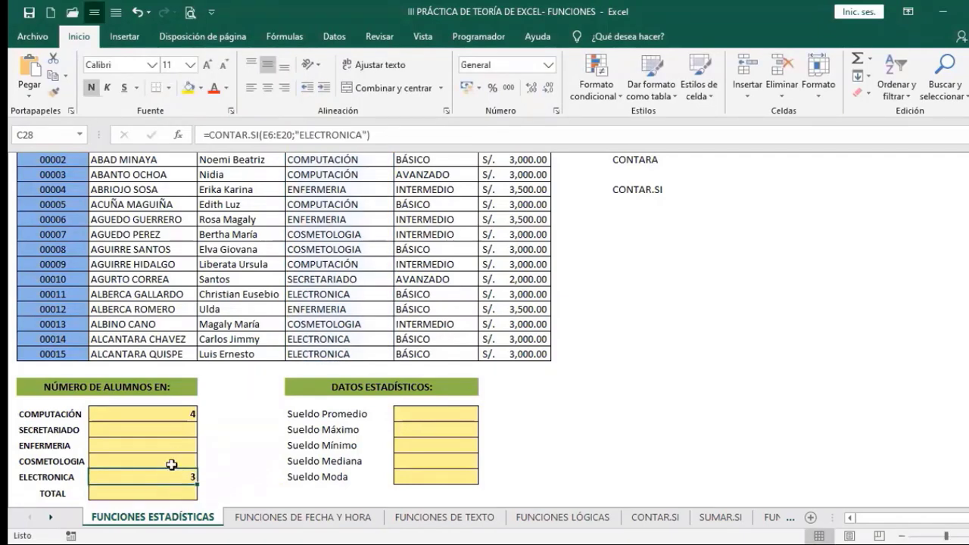
click(337, 136)
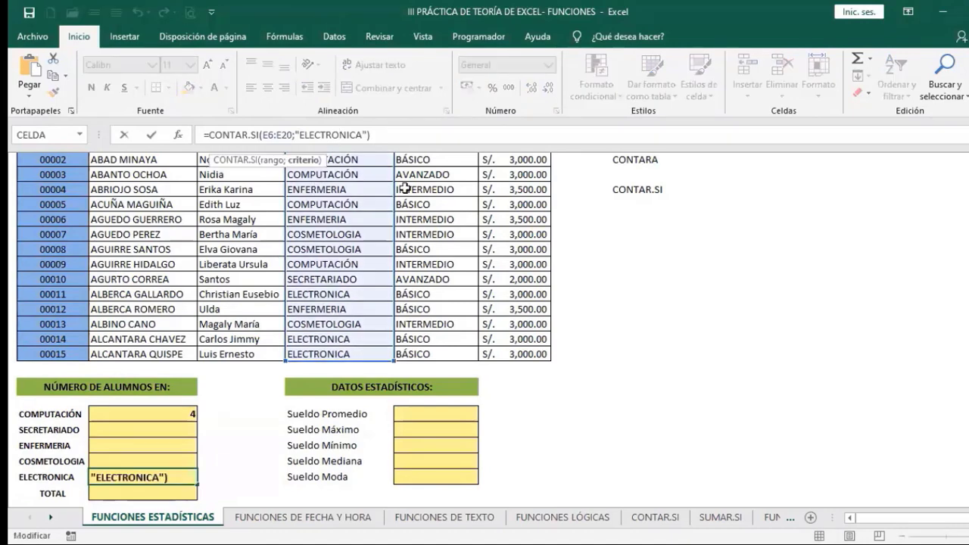
key(Delete)
key(Return)
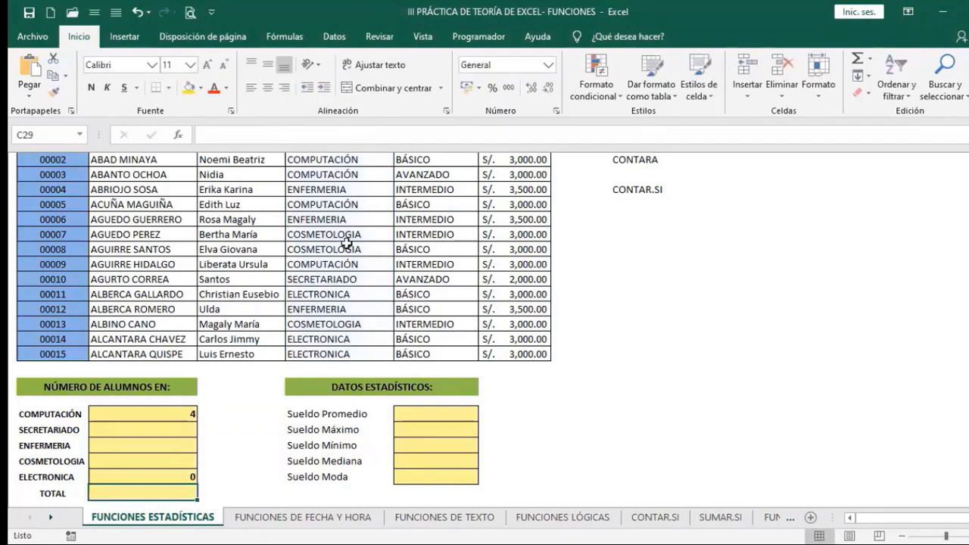
Change the text criterion in the ELECTRONICA count formula in C28 back to the unaccented "ELECTRONICA", giving =CONTAR.SI(E6:E20;"ELECTRONICA").
click(164, 476)
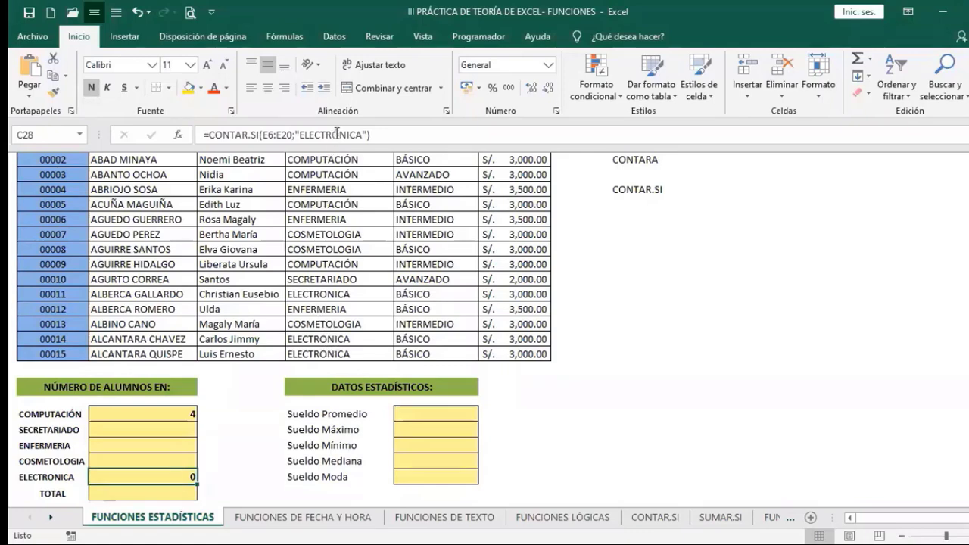
key(F2)
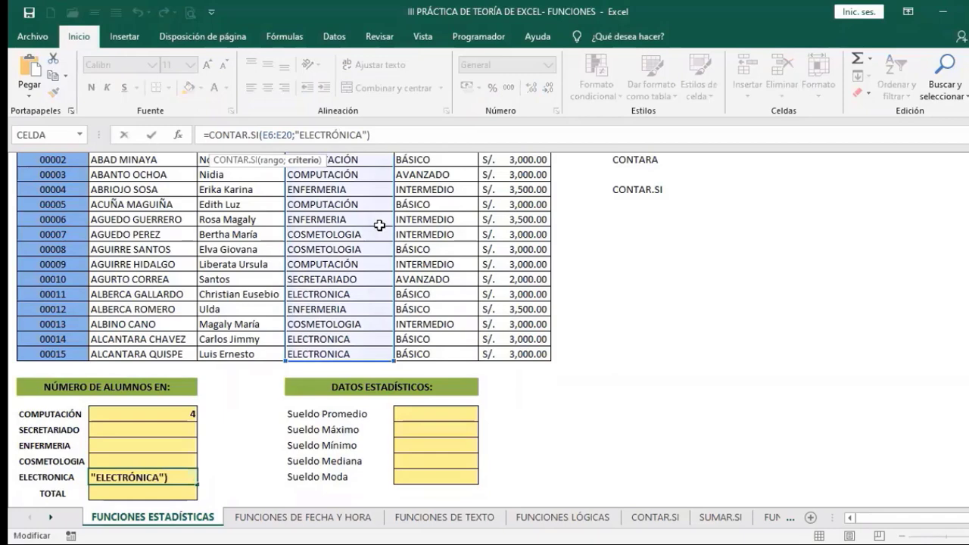
key(BackSpace)
text(QO)
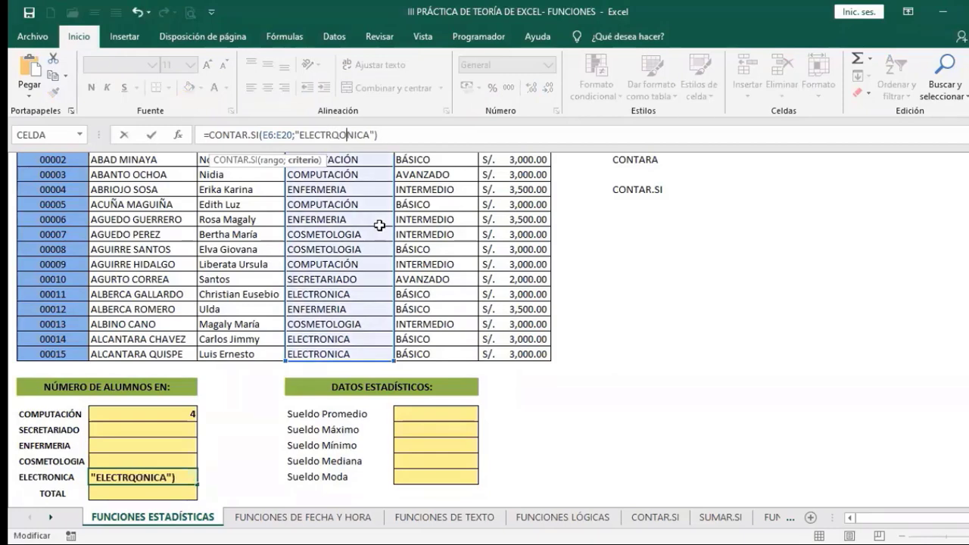
key(BackSpace)
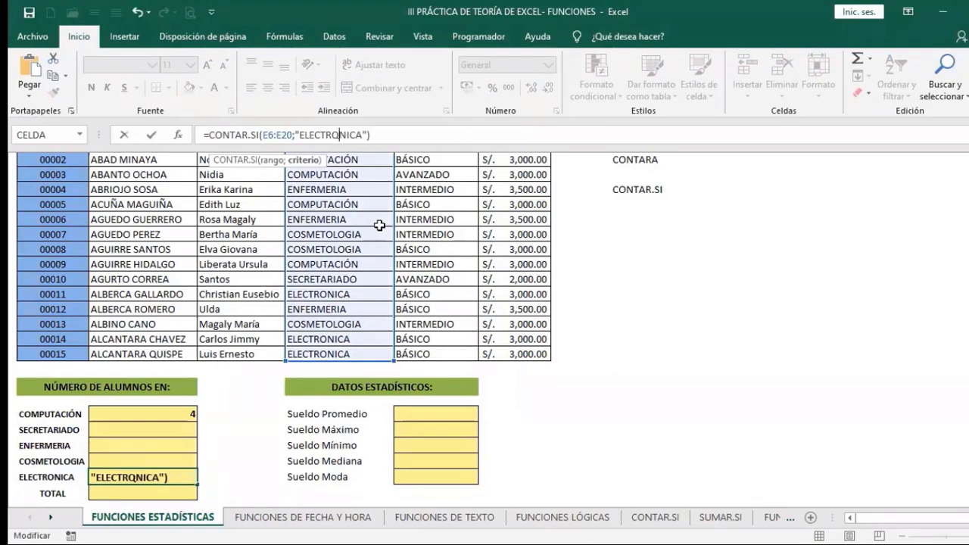
key(BackSpace)
text(O)
key(Return)
click(156, 477)
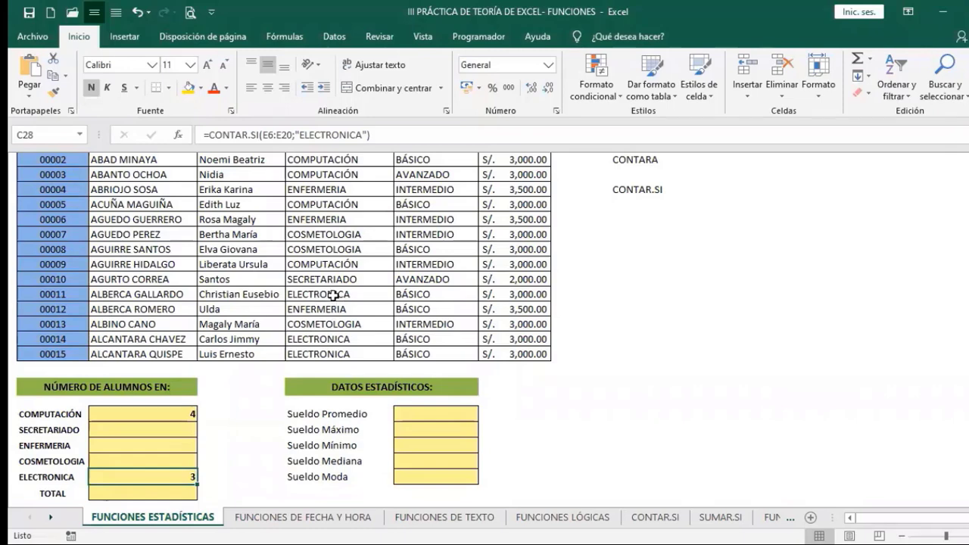
Check the COMPUTACIÓN count in C24 by selecting every COMPUTACIÓN cell in the ESPECIALIDAD column together.
click(144, 414)
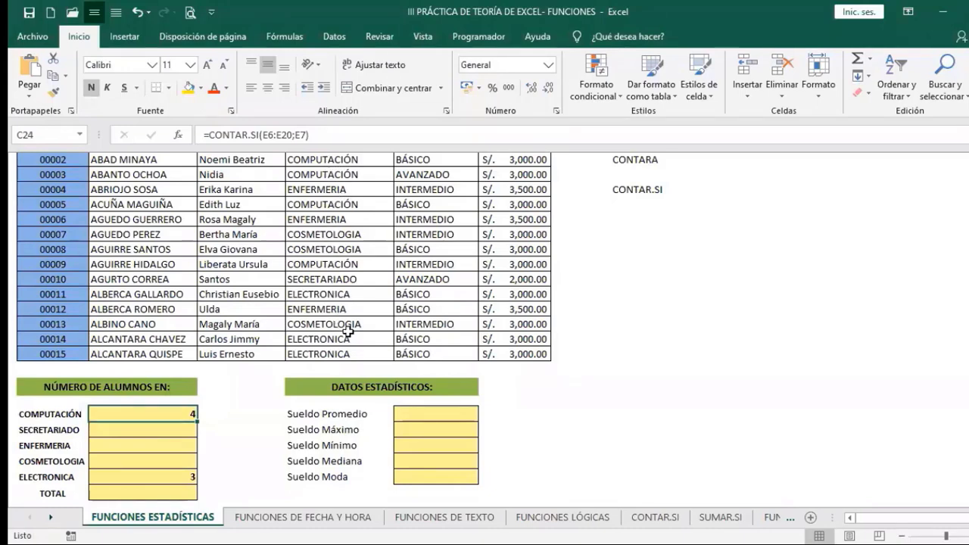
click(352, 262)
click(333, 159)
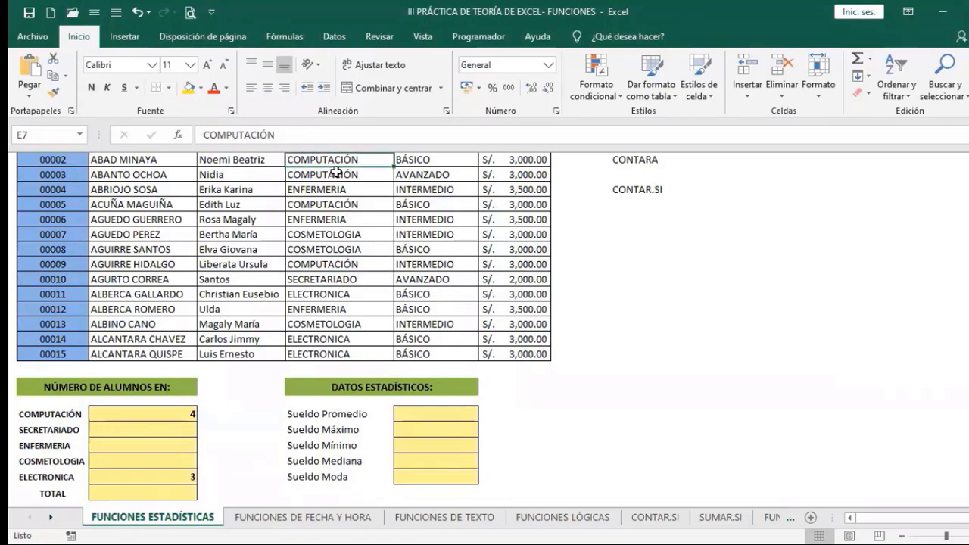
drag(343, 160, 340, 174)
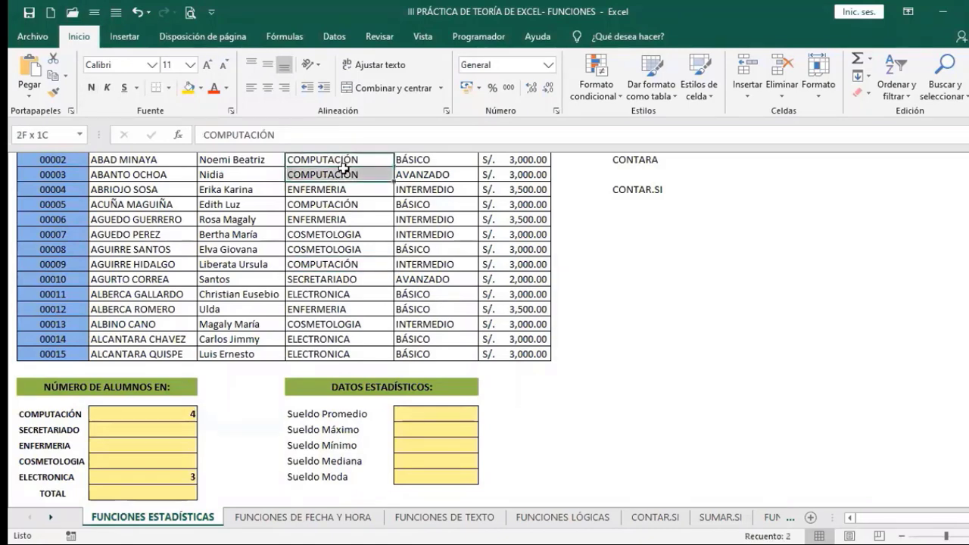
ctrl+click(335, 204)
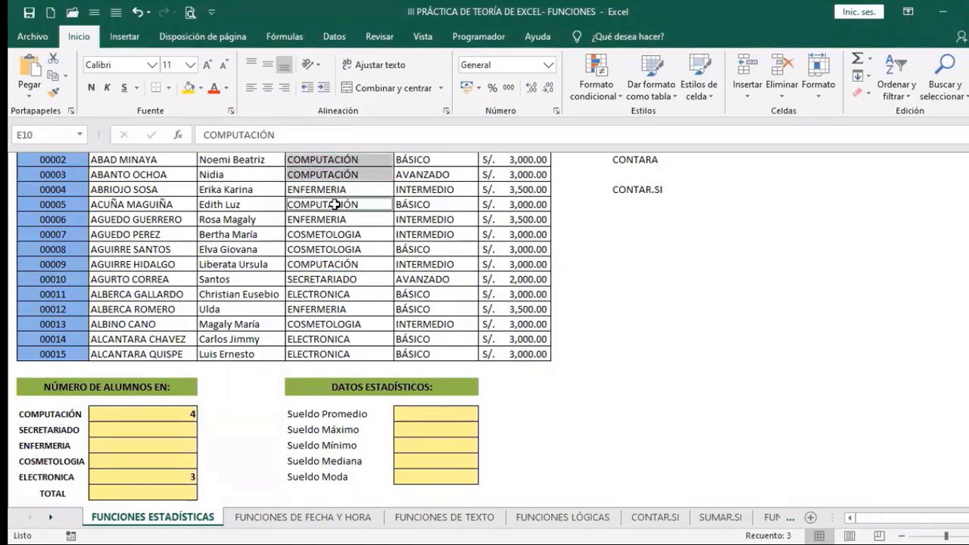
ctrl+click(350, 265)
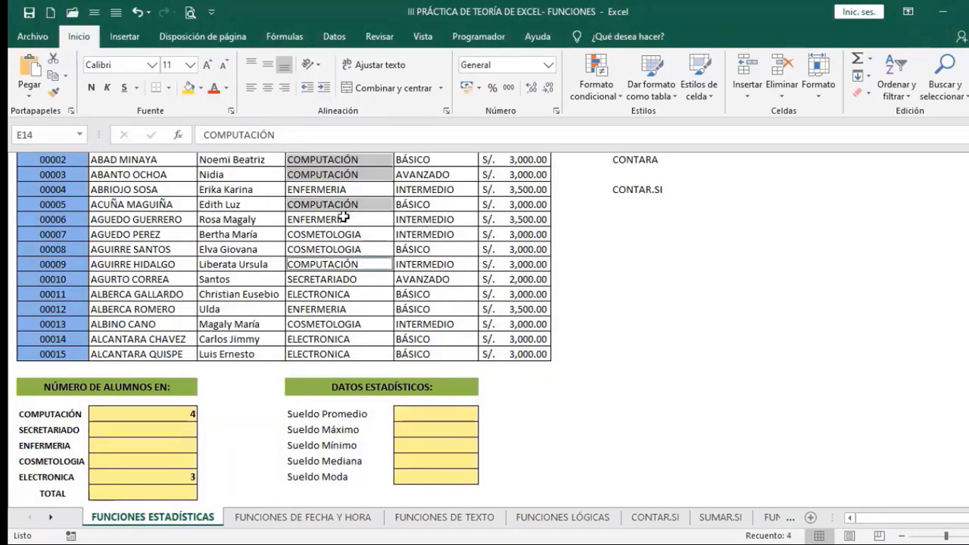
click(640, 357)
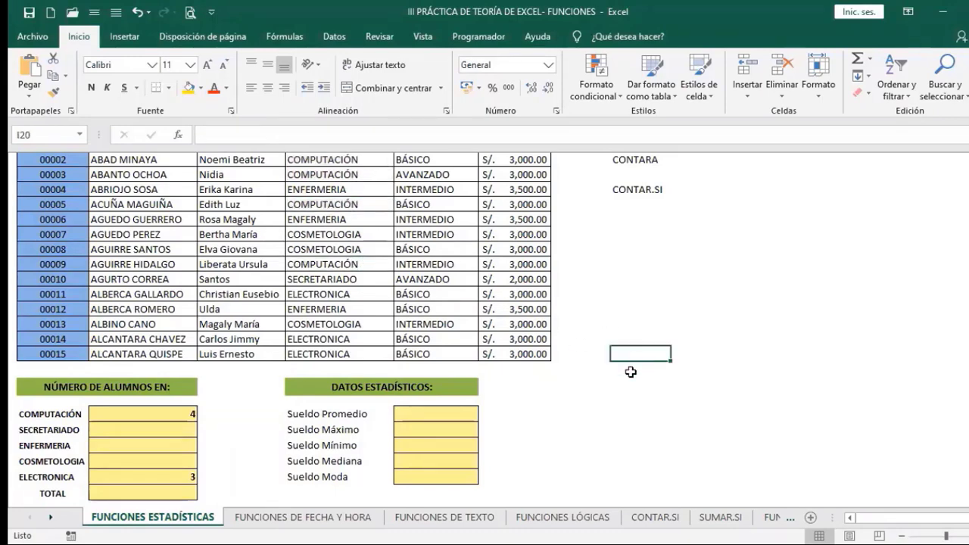
Calculate the Sueldo Promedio in F24 with the Promedio function over the SUELDO range, giving =PROMEDIO(G6:G20).
scroll(544, 400, down, 1)
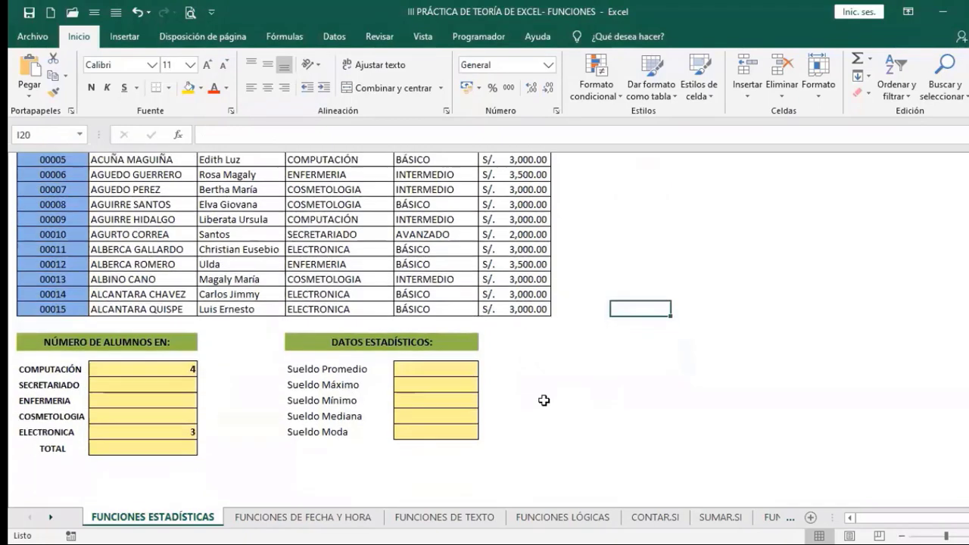
click(436, 371)
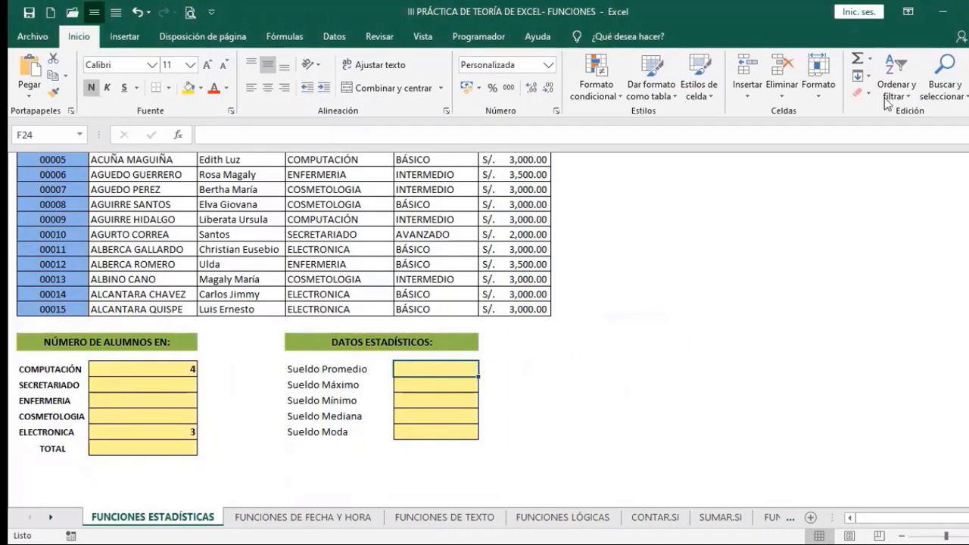
click(869, 58)
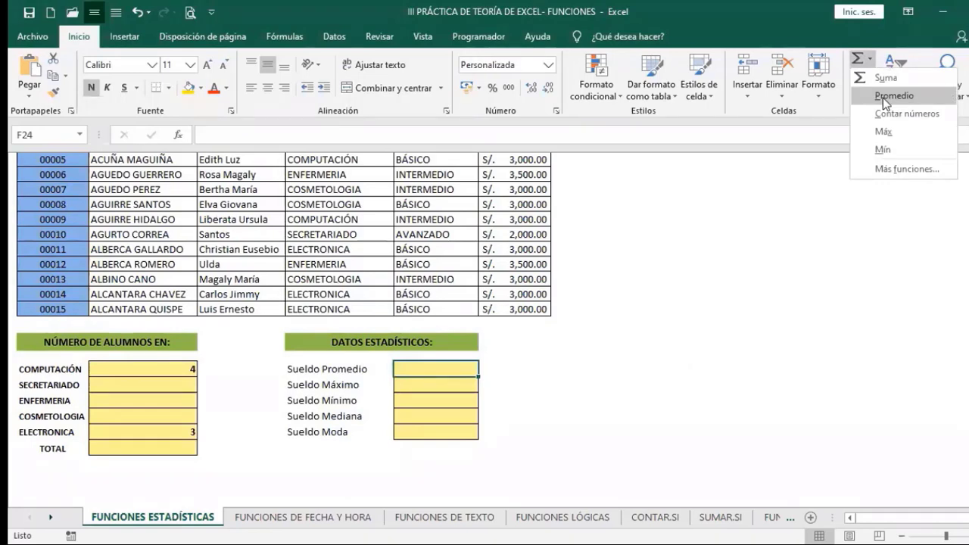
click(882, 98)
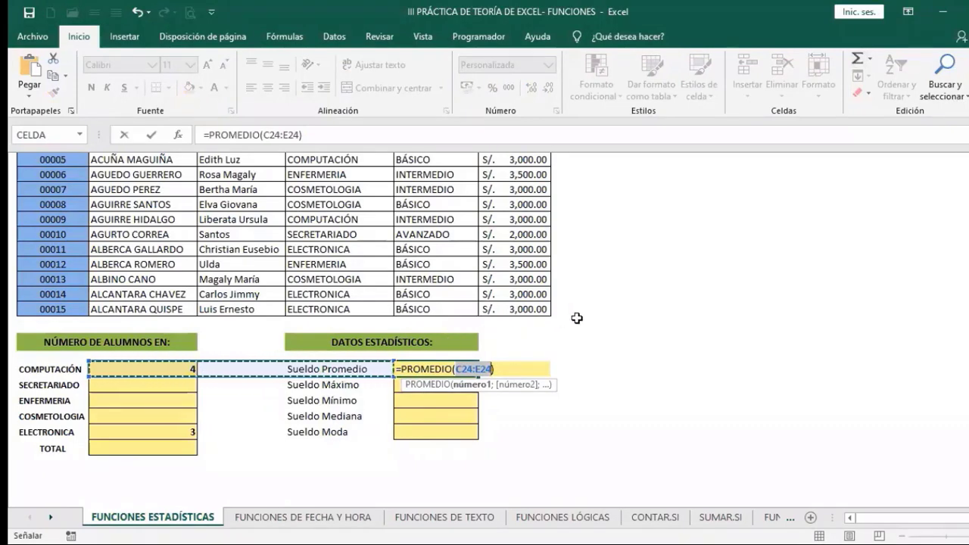
scroll(577, 318, up, 1)
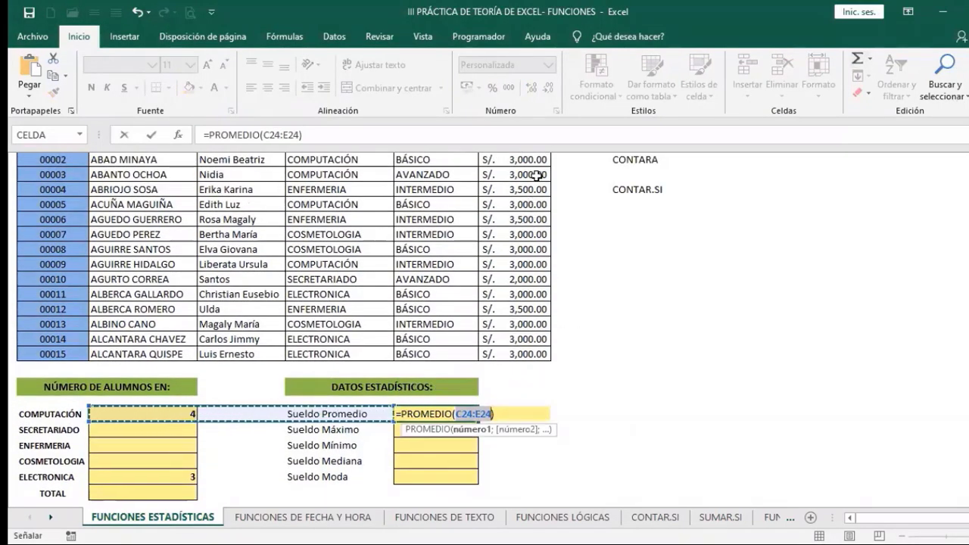
scroll(666, 286, up, 1)
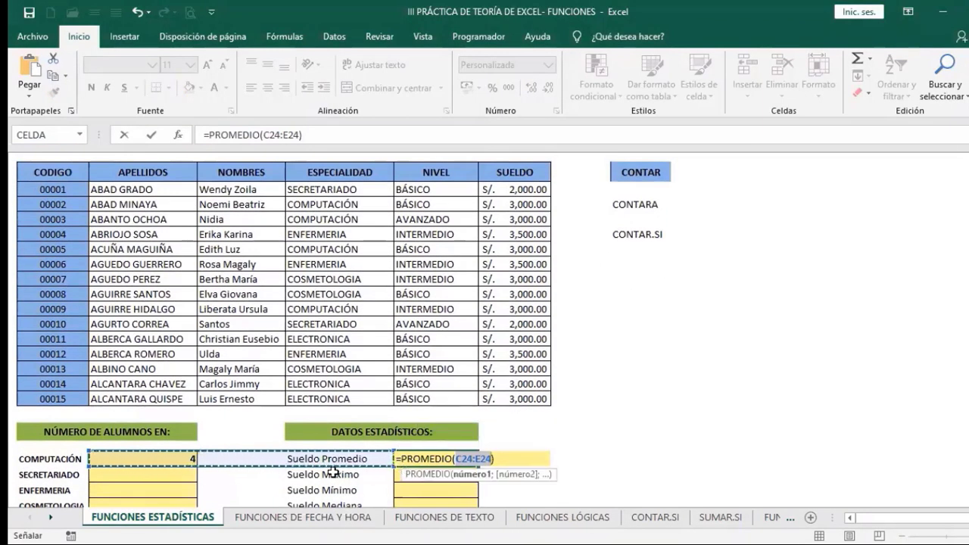
click(518, 190)
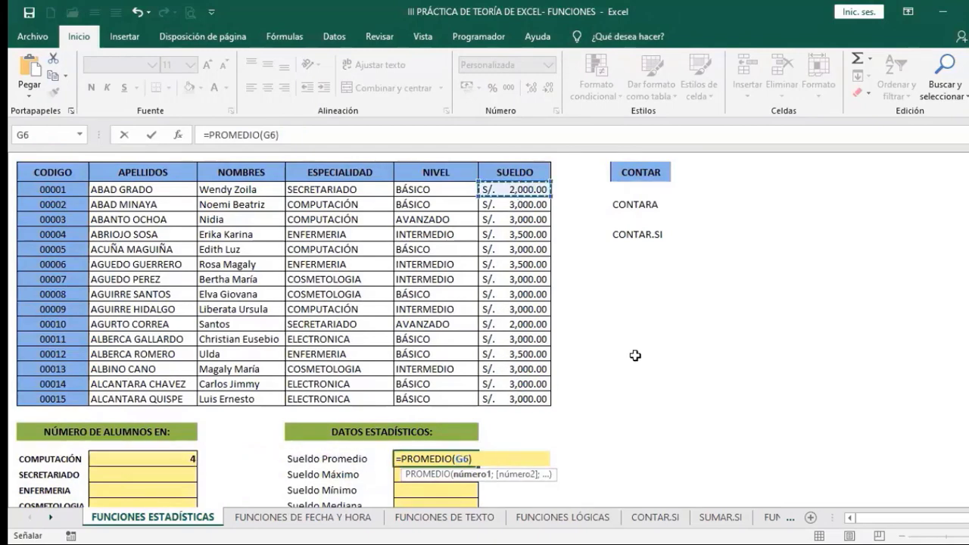
key(ctrl+shift+Down)
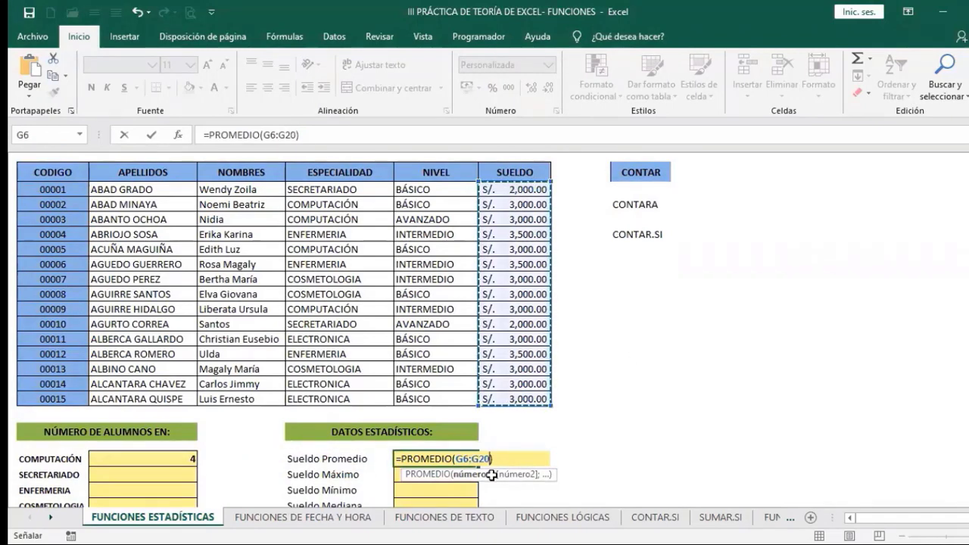
key(Return)
click(426, 458)
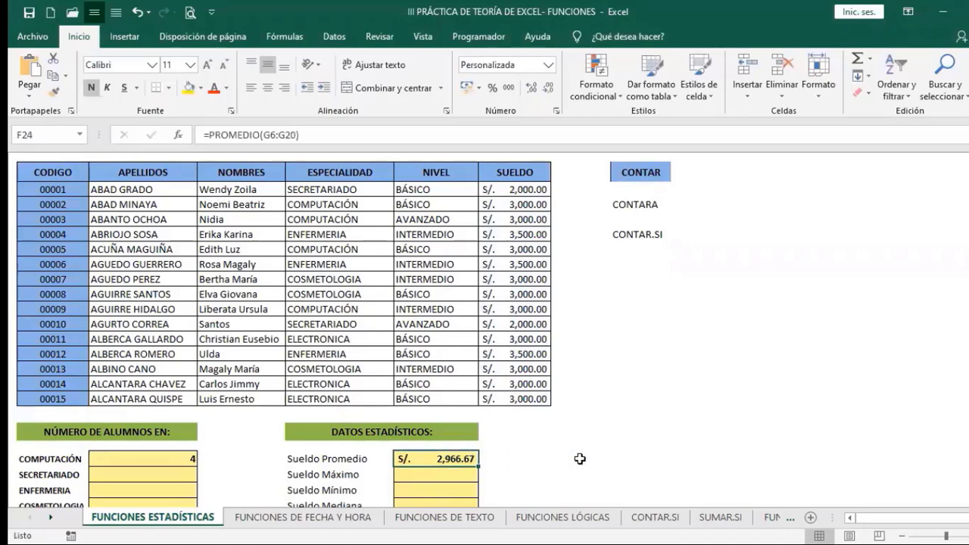
Calculate the Sueldo Máximo in F25 with the Máx function over the SUELDO range, giving =MAX(G6:G20).
scroll(579, 459, down, 1)
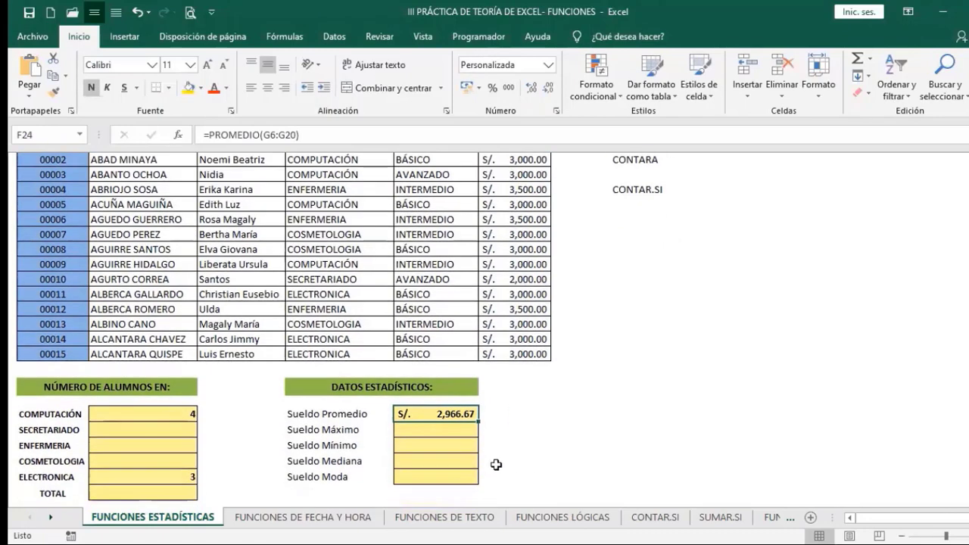
click(428, 430)
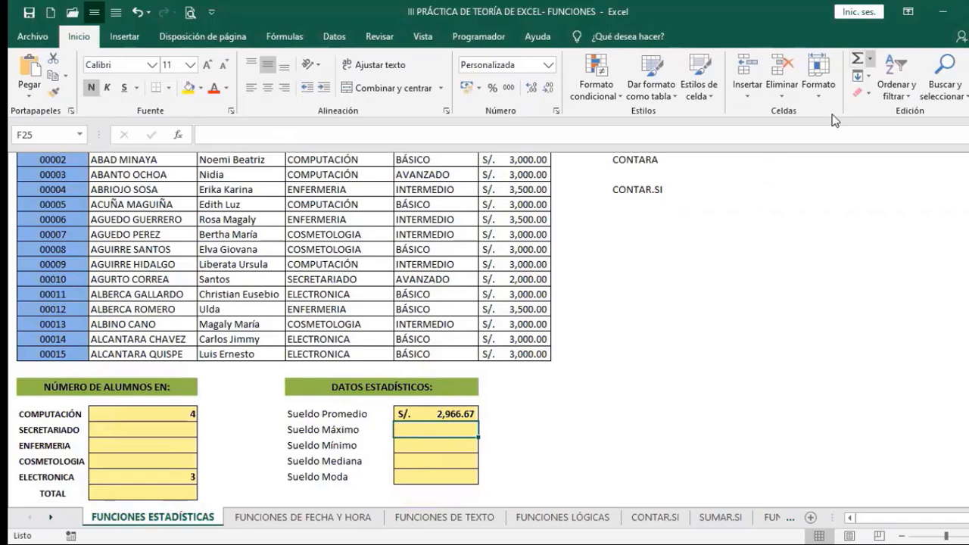
click(869, 58)
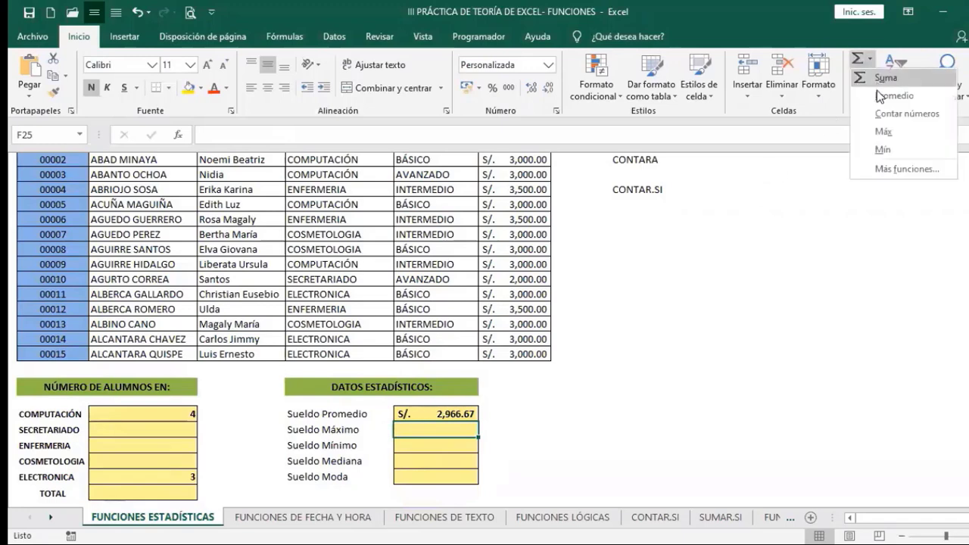
click(883, 133)
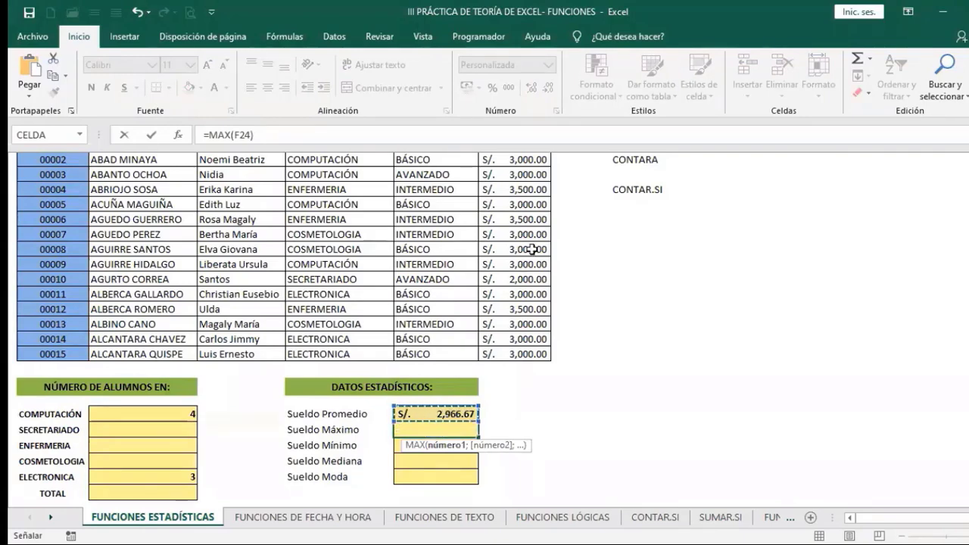
scroll(529, 250, up, 1)
click(525, 185)
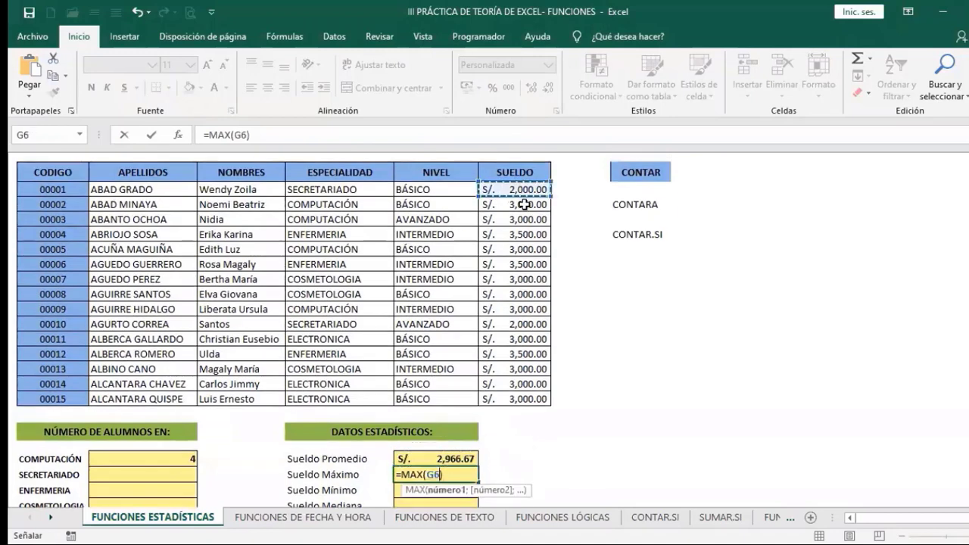
drag(514, 389, 515, 399)
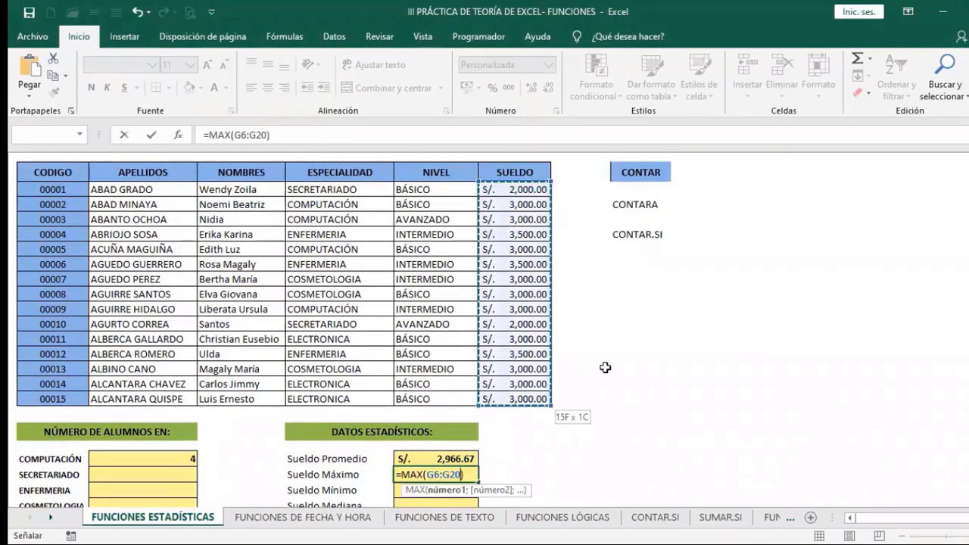
key(Return)
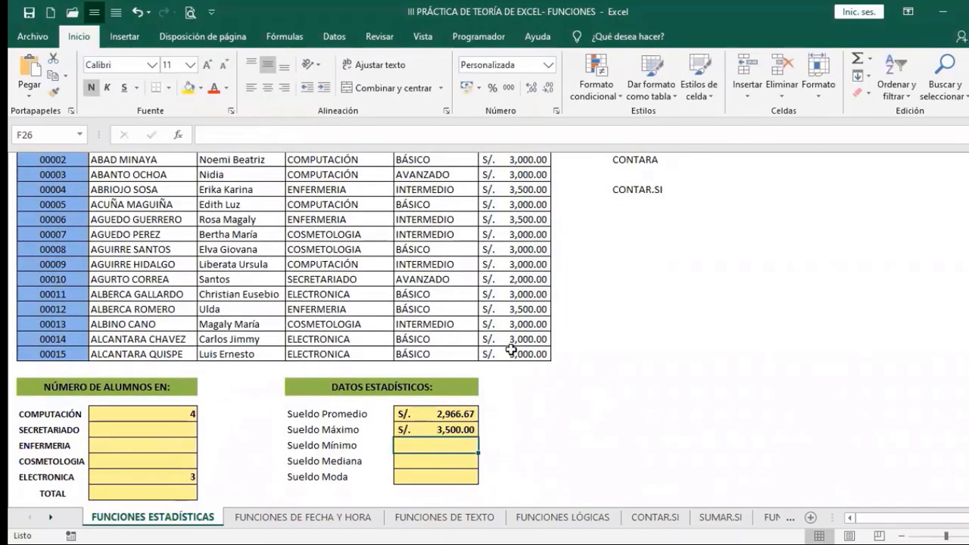
scroll(515, 272, up, 1)
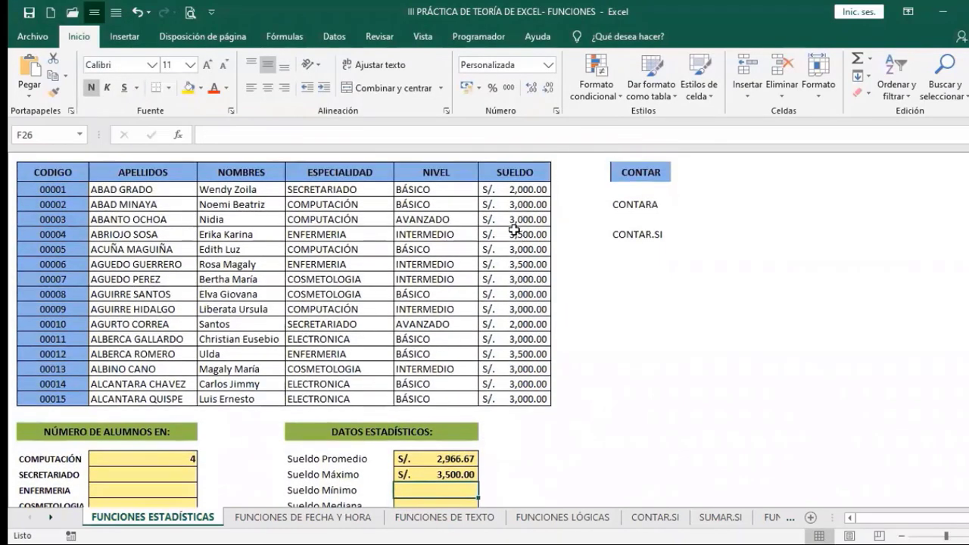
scroll(511, 379, down, 1)
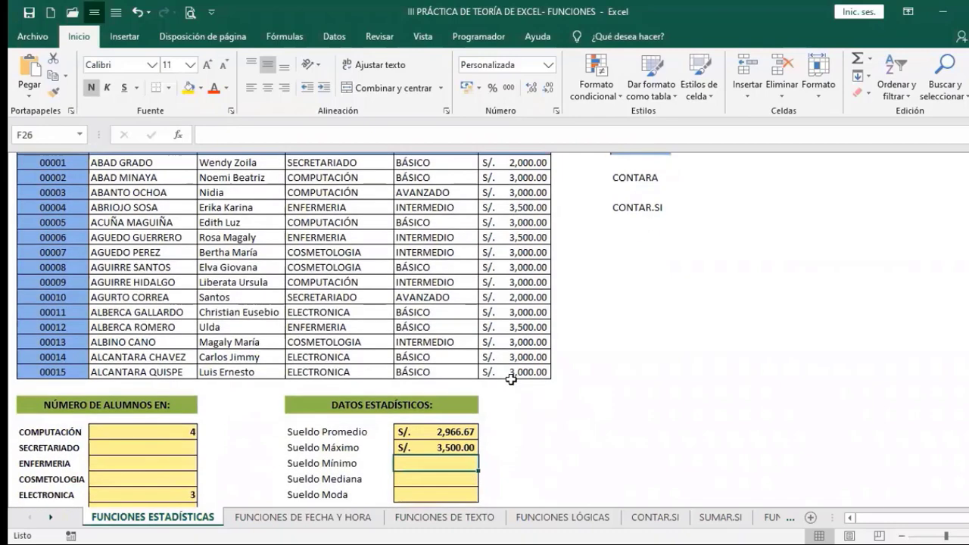
scroll(511, 379, down, 1)
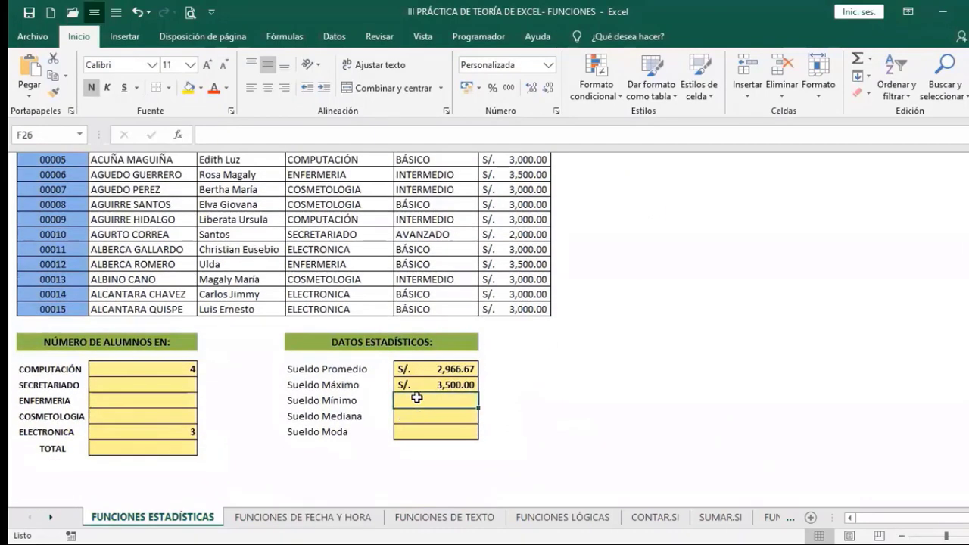
scroll(819, 198, up, 2)
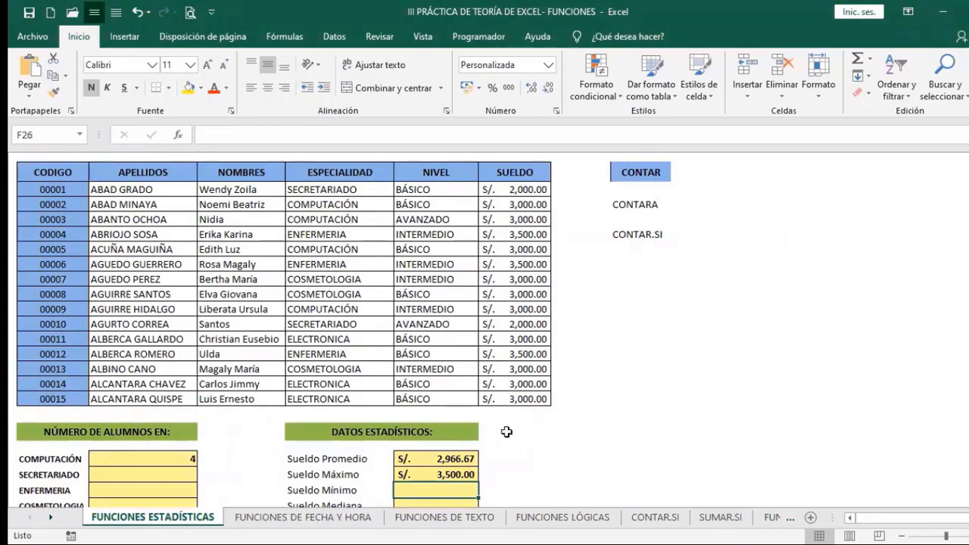
Review the EDAD ACTUAL formula in F6 on the FUNCIONES DE FECHA Y HORA sheet, including its AÑO functions and the fixed row reference D$17.
click(303, 516)
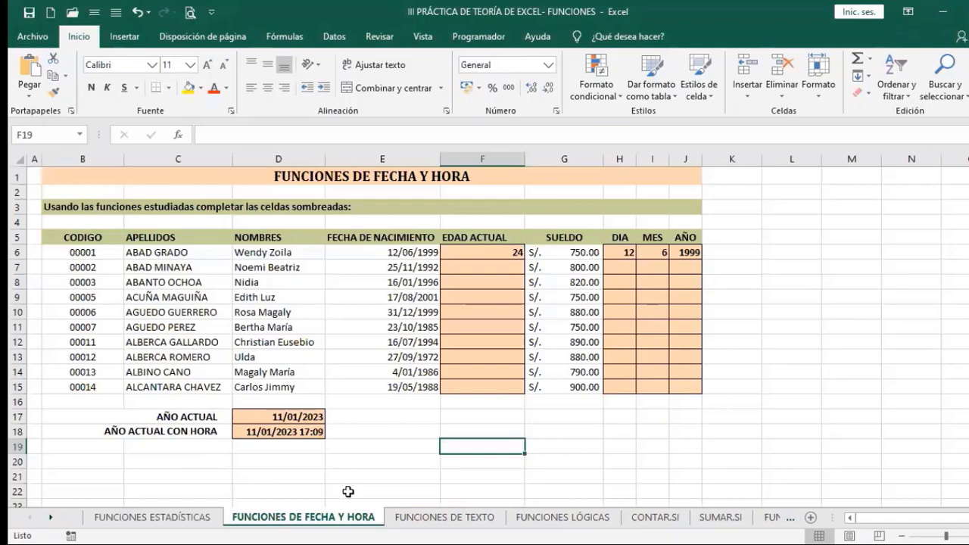
click(489, 255)
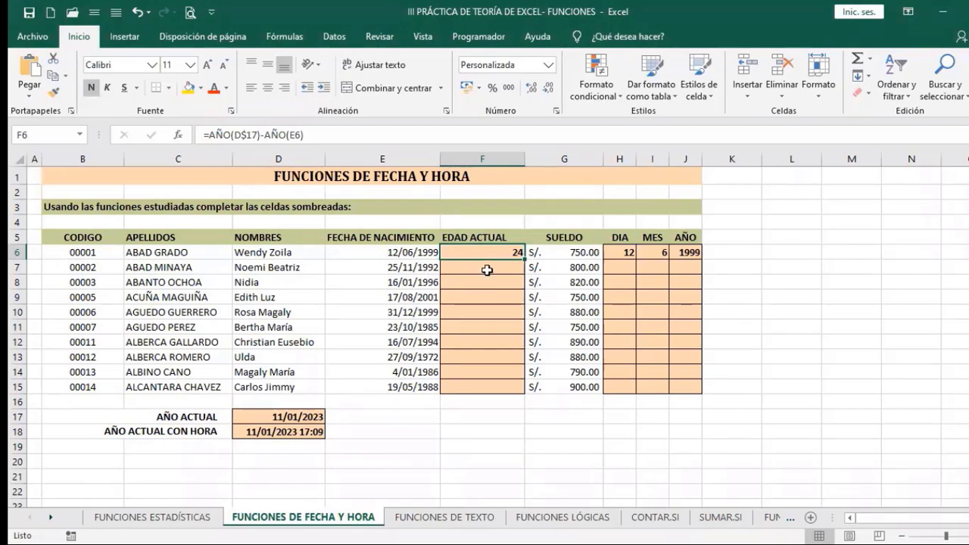
click(489, 269)
click(495, 253)
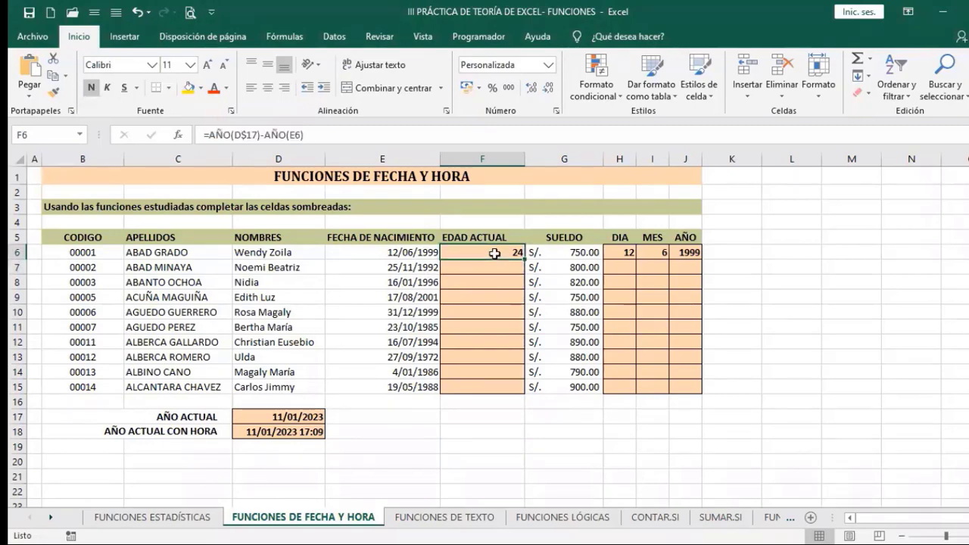
click(249, 135)
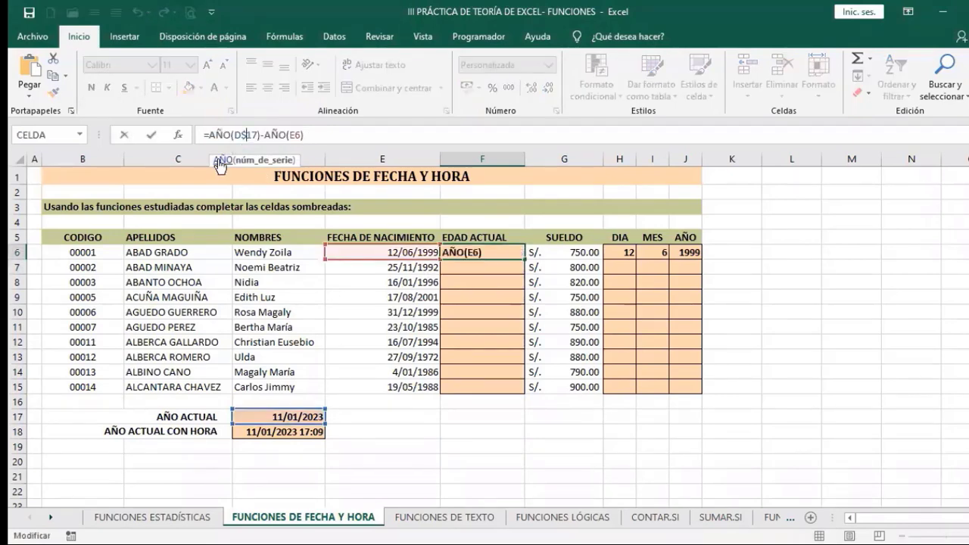
click(261, 135)
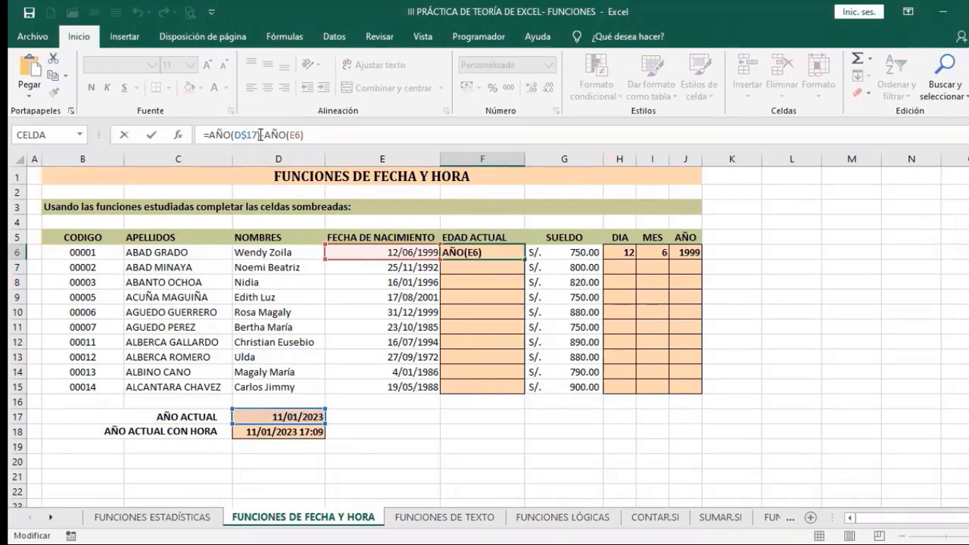
click(247, 134)
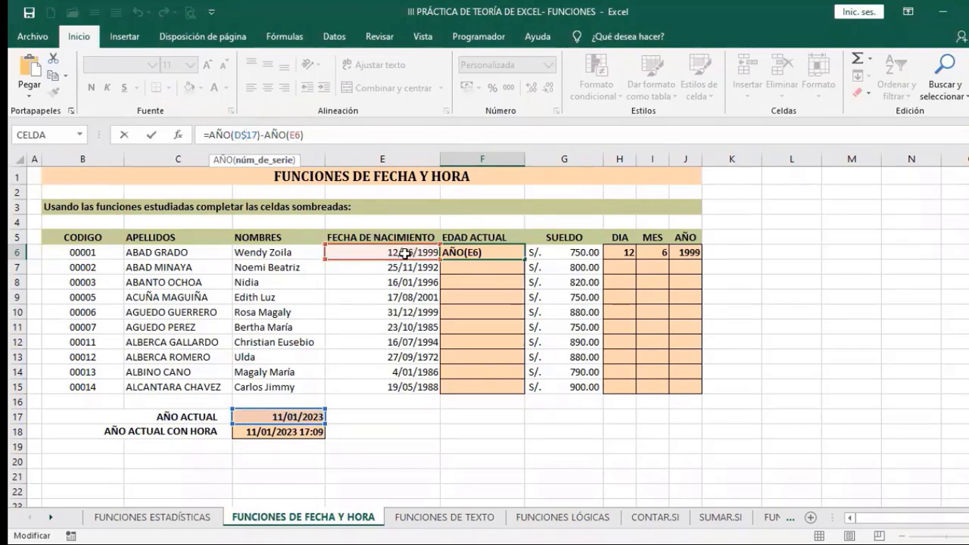
click(314, 140)
key(Return)
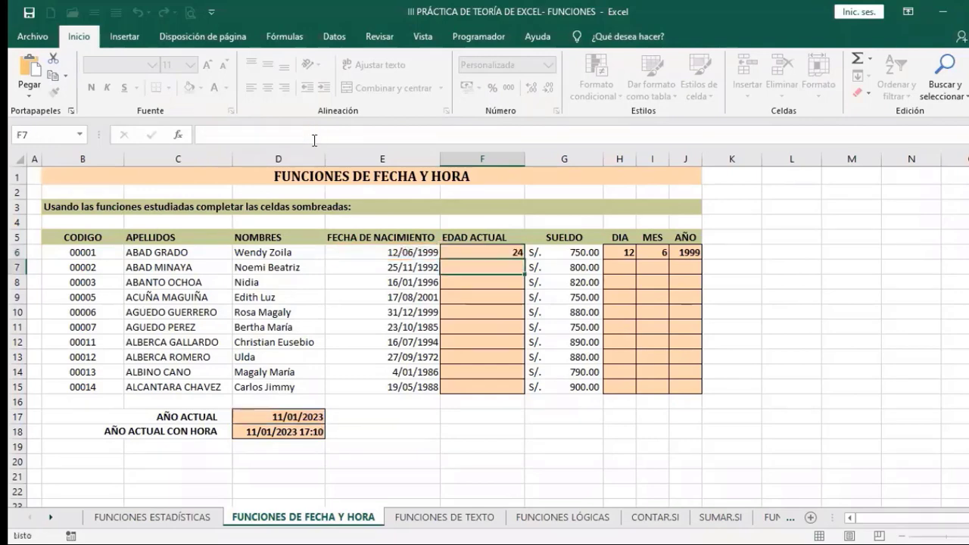
Check the AÑO ACTUAL and AÑO ACTUAL CON HORA formulas in D17 and D18 against the age formula in F6.
click(488, 251)
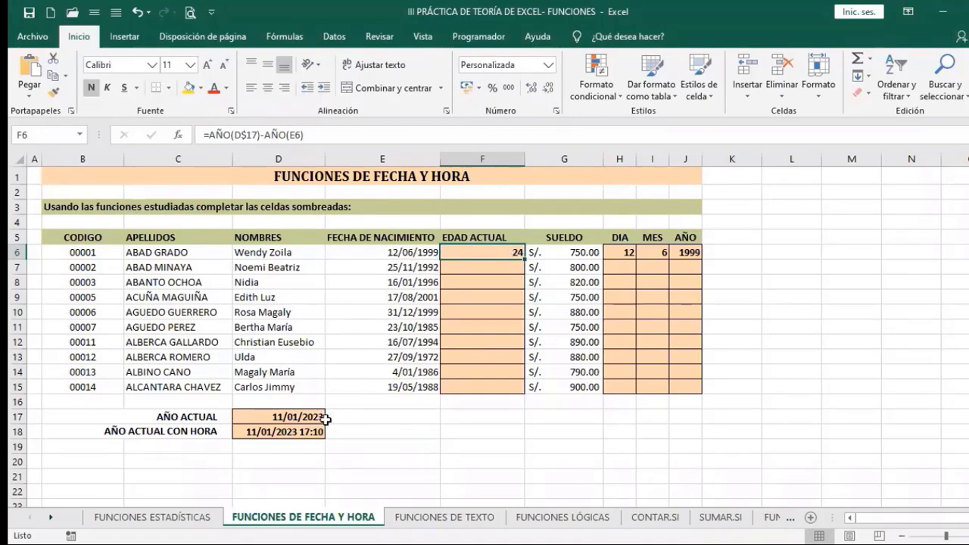
click(262, 419)
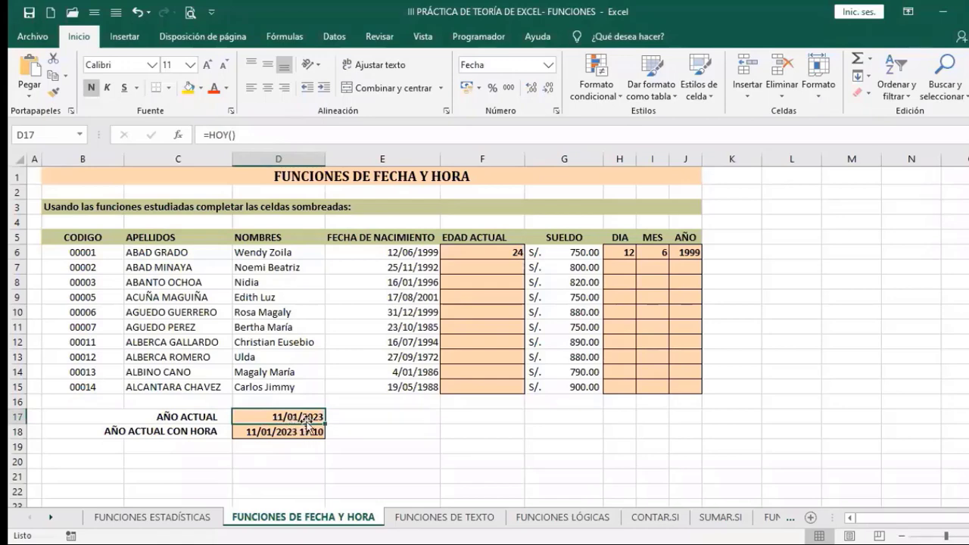
click(259, 434)
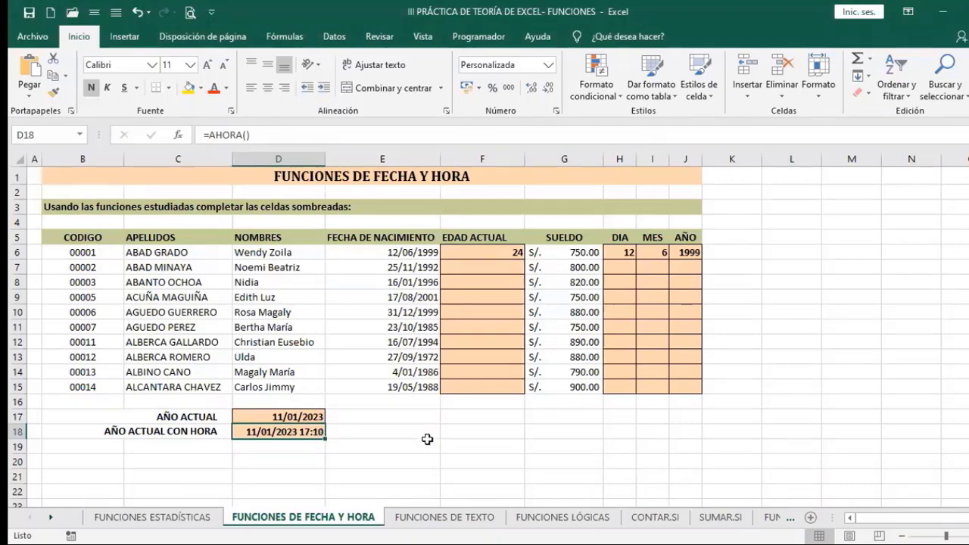
click(496, 252)
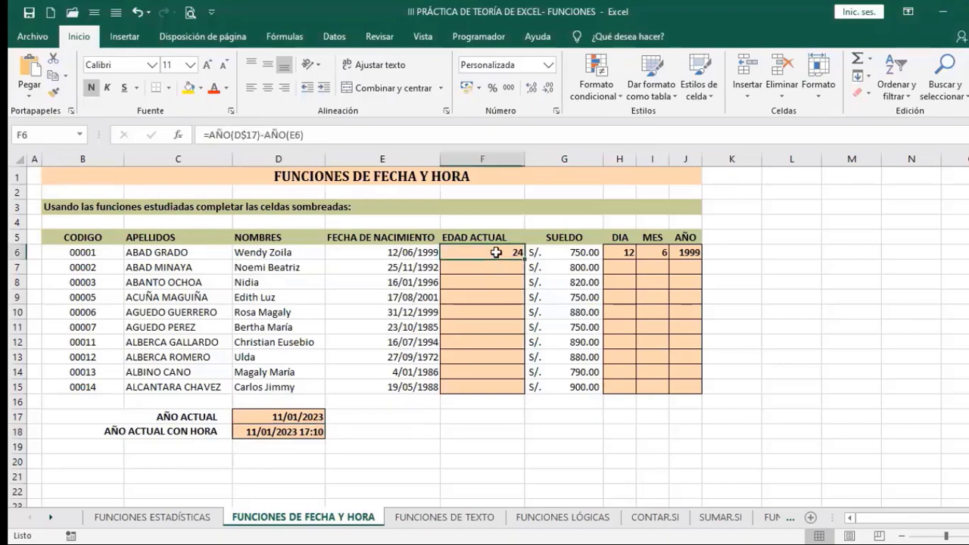
Examine the DIA, MES and AÑO formulas of the first record in H6, I6 and J6.
click(627, 253)
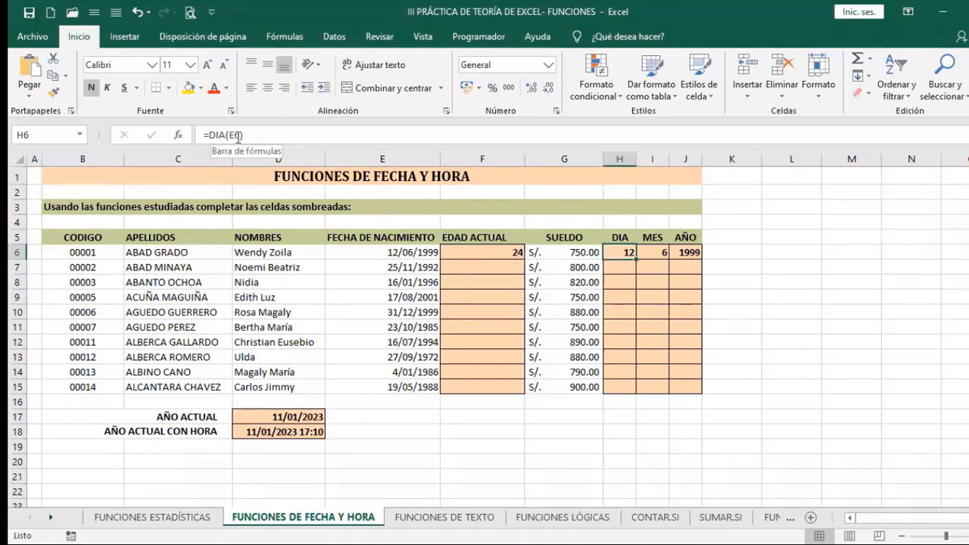
click(649, 252)
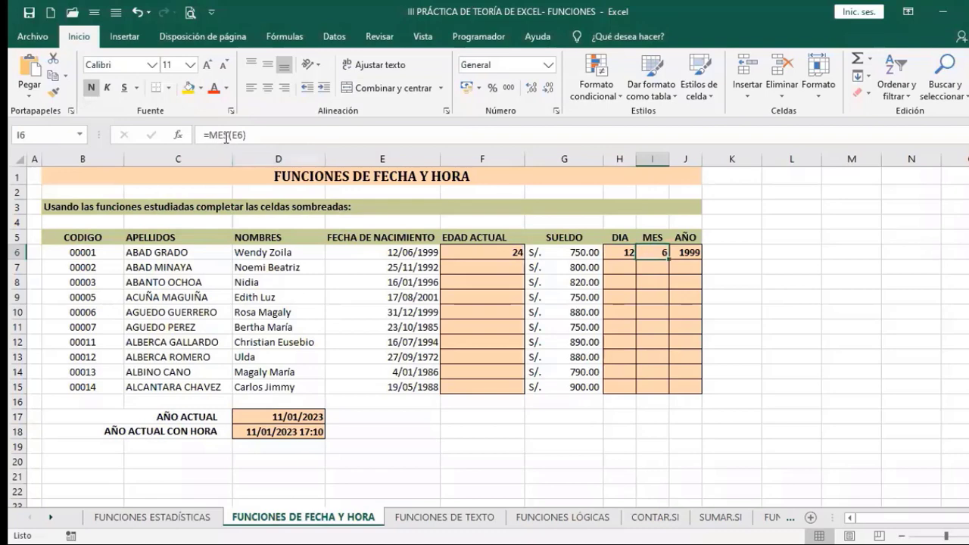
click(684, 252)
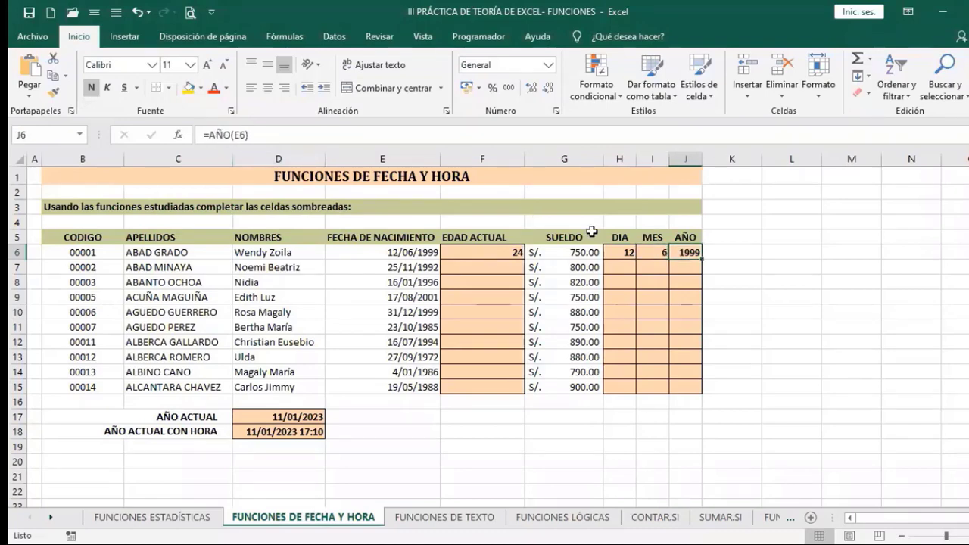
click(626, 251)
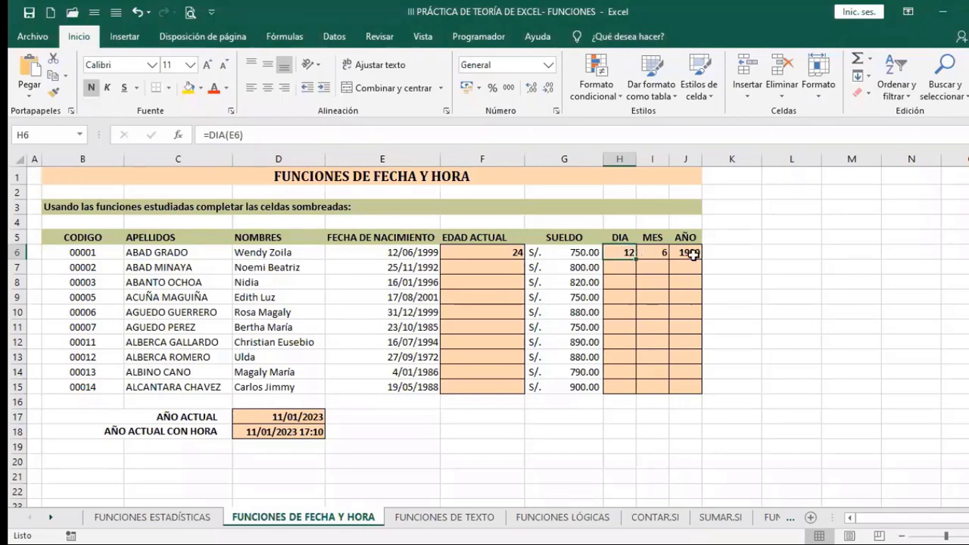
click(647, 251)
click(622, 252)
click(649, 252)
click(683, 252)
click(618, 254)
click(657, 257)
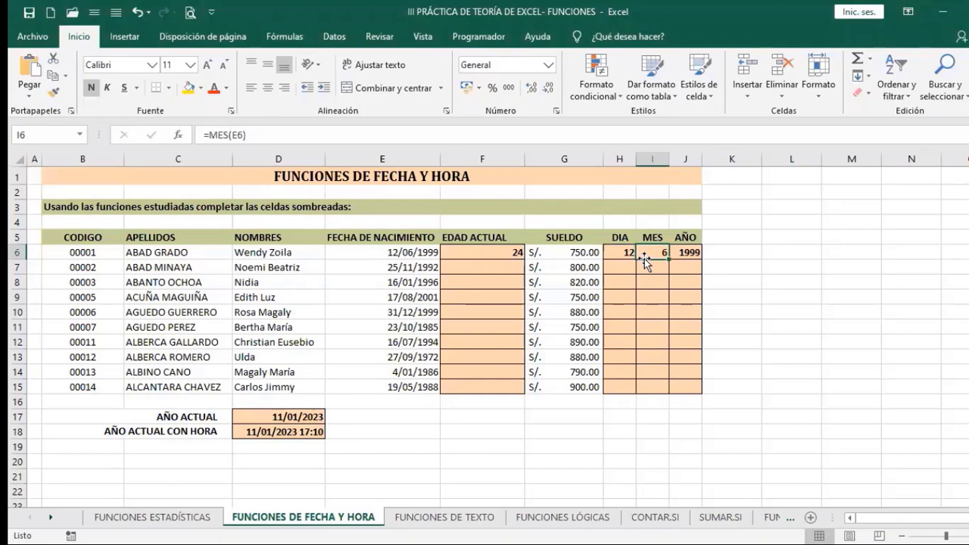
click(683, 260)
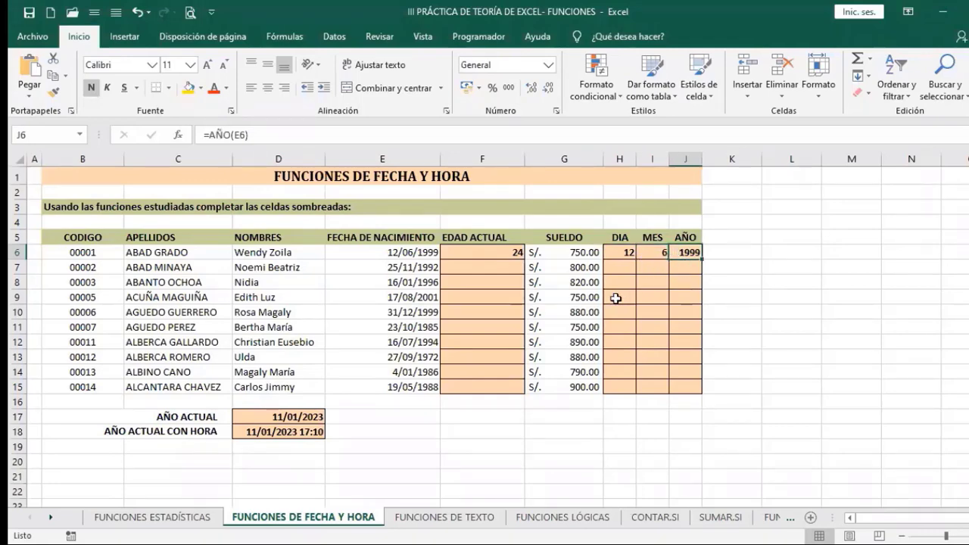
Compare the birth date cell E6 with the DIA formula in H6 that refers to it.
click(391, 251)
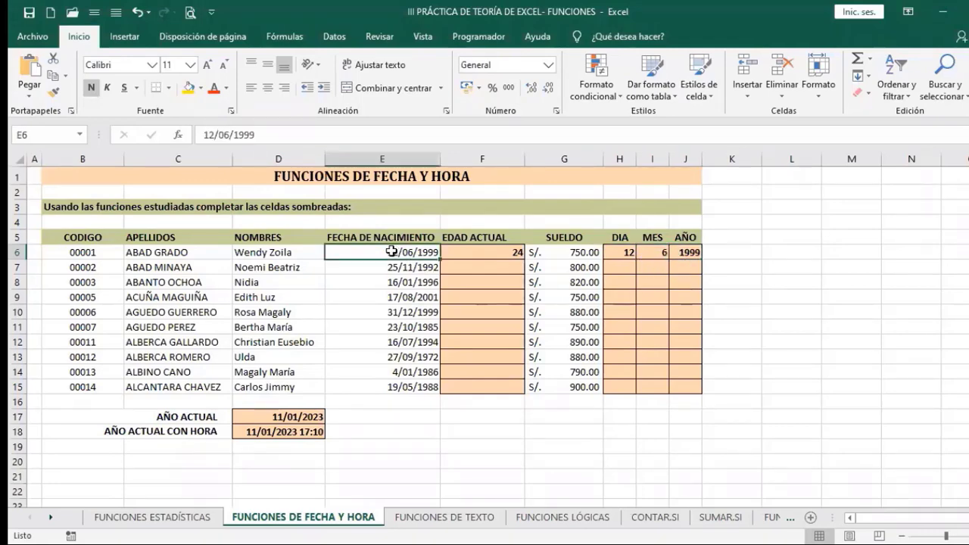
click(631, 256)
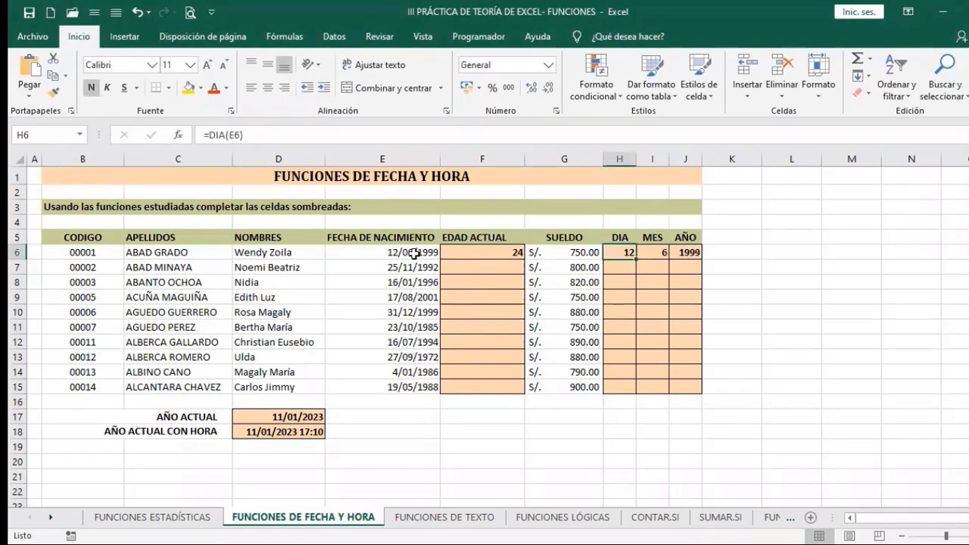
click(415, 254)
click(615, 250)
click(244, 135)
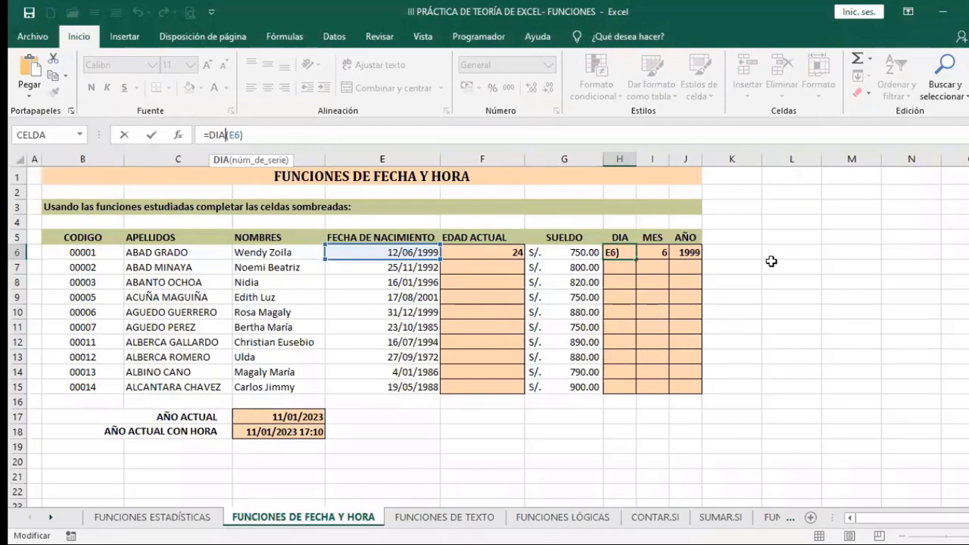
key(Return)
click(791, 326)
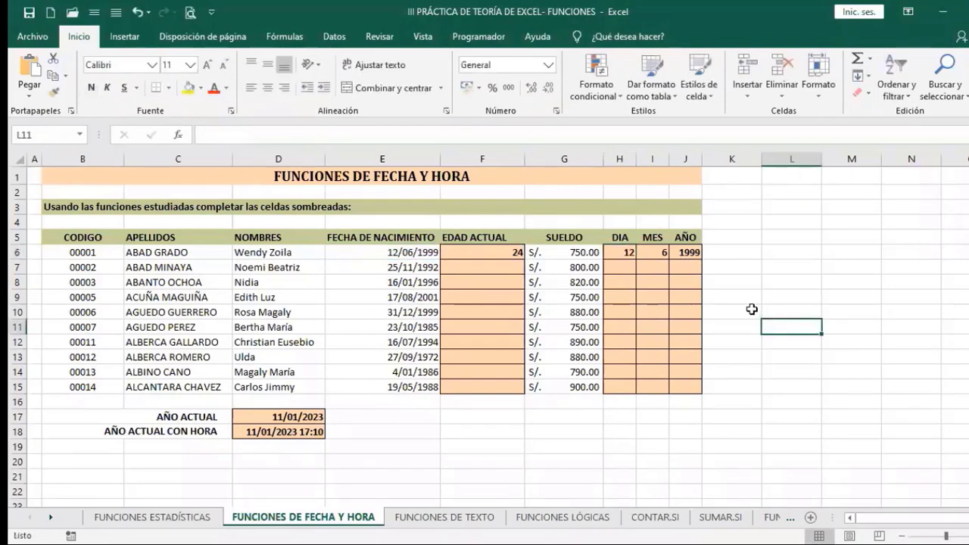
Try filling only the AÑO formula from J6 down to J15, and undo that fill.
click(680, 252)
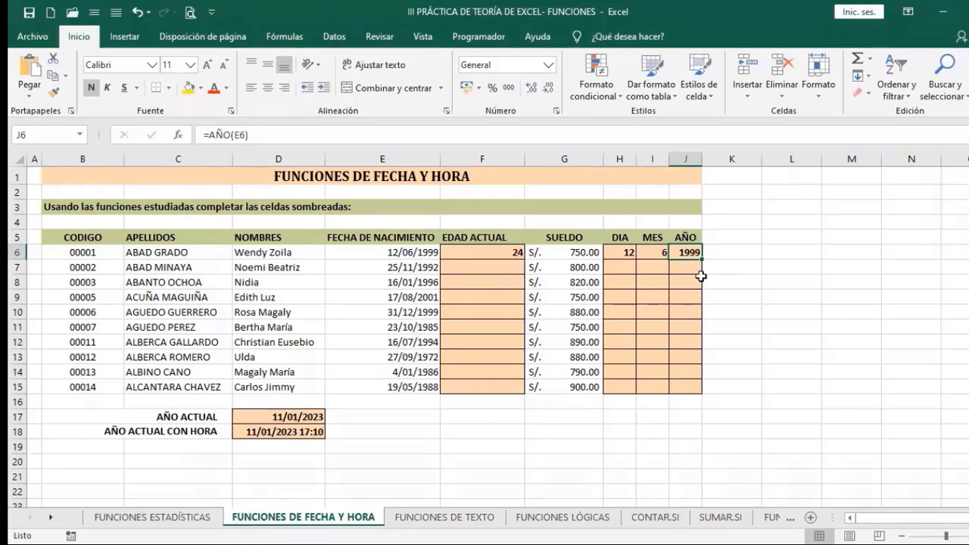
drag(703, 257, 700, 394)
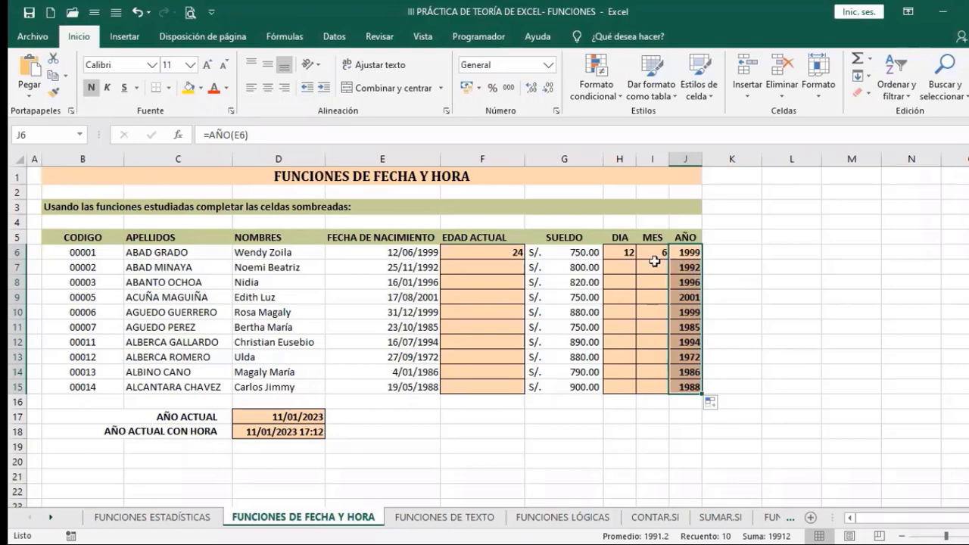
key(ctrl+z)
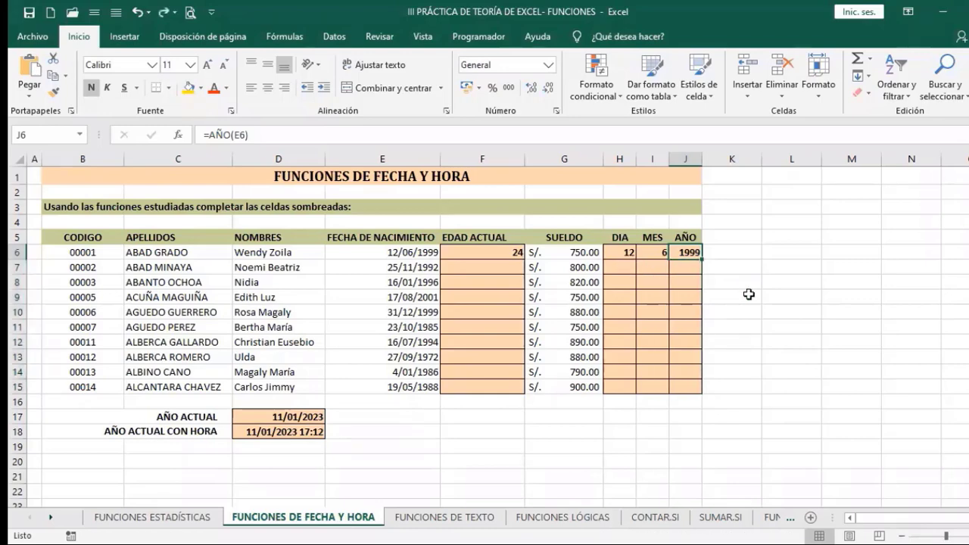
click(712, 297)
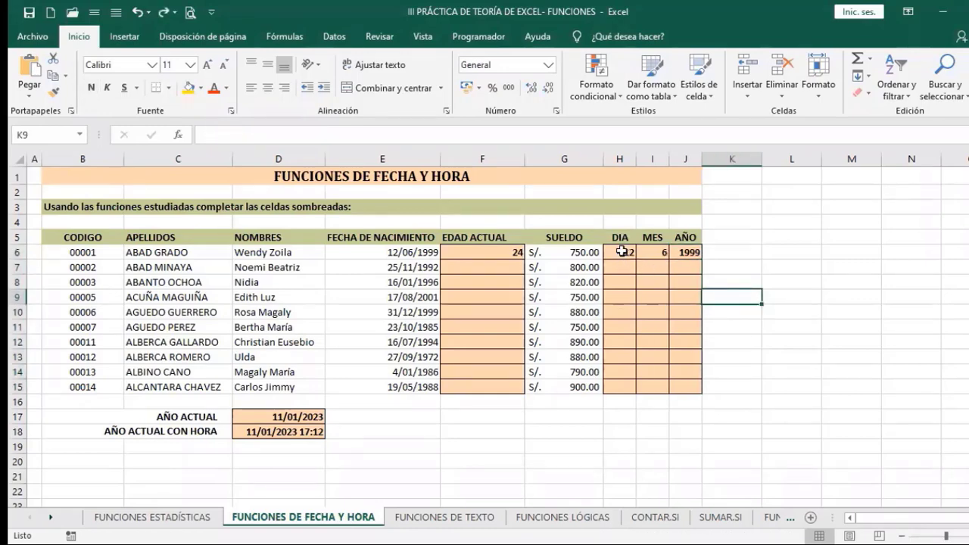
Fill the DIA, MES and AÑO formulas together from H6:J6 down to row 15.
drag(621, 251, 705, 387)
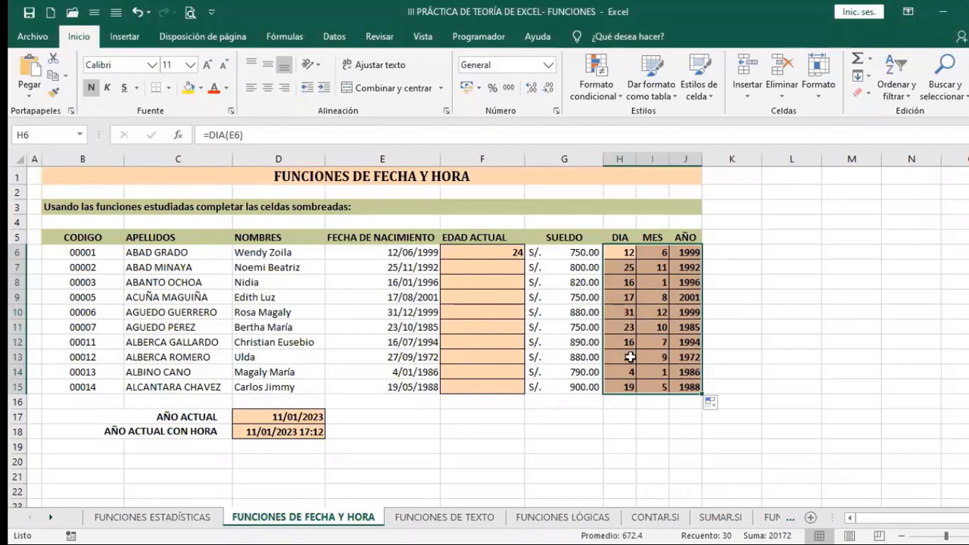
click(738, 347)
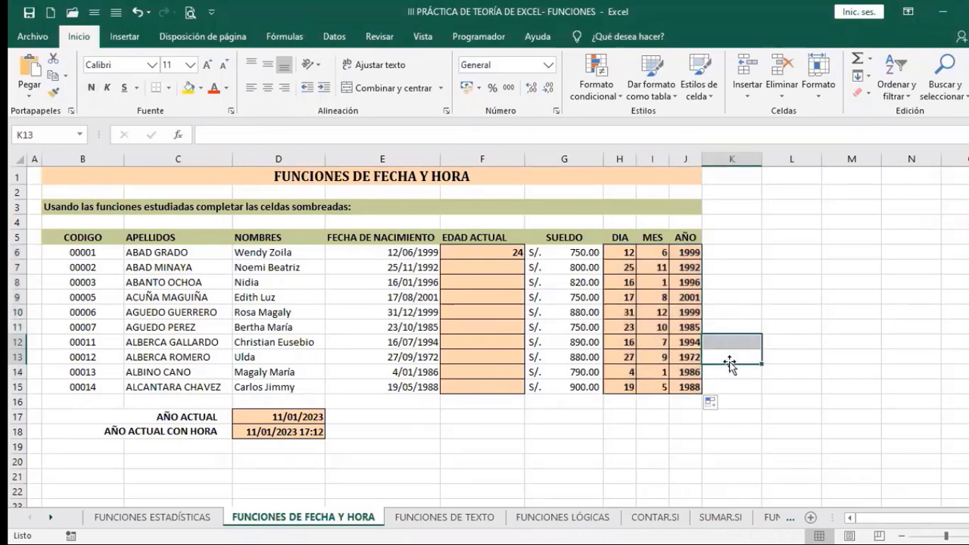
click(707, 467)
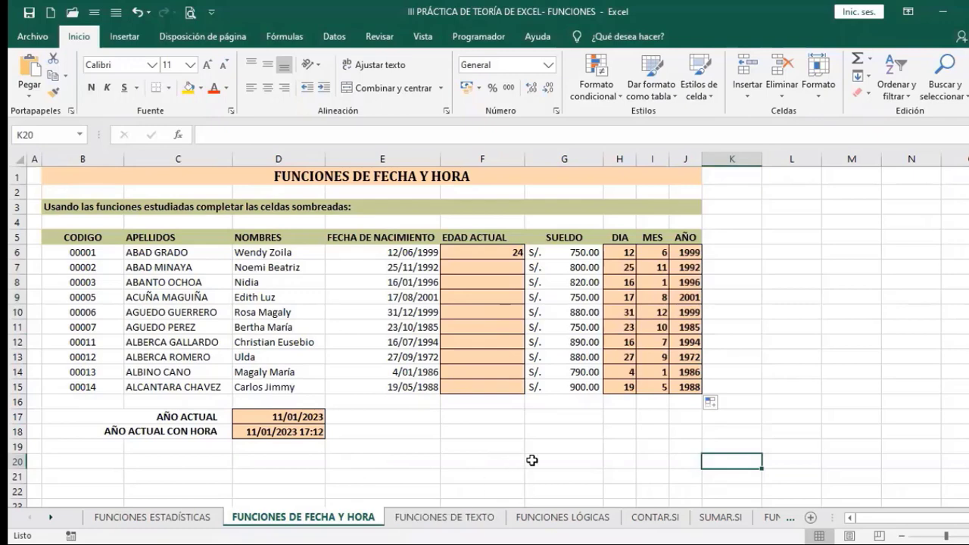
Examine the TRATO and A. PATERNO columns of the CONCATENAR table on the FUNCIONES DE TEXTO sheet.
click(452, 518)
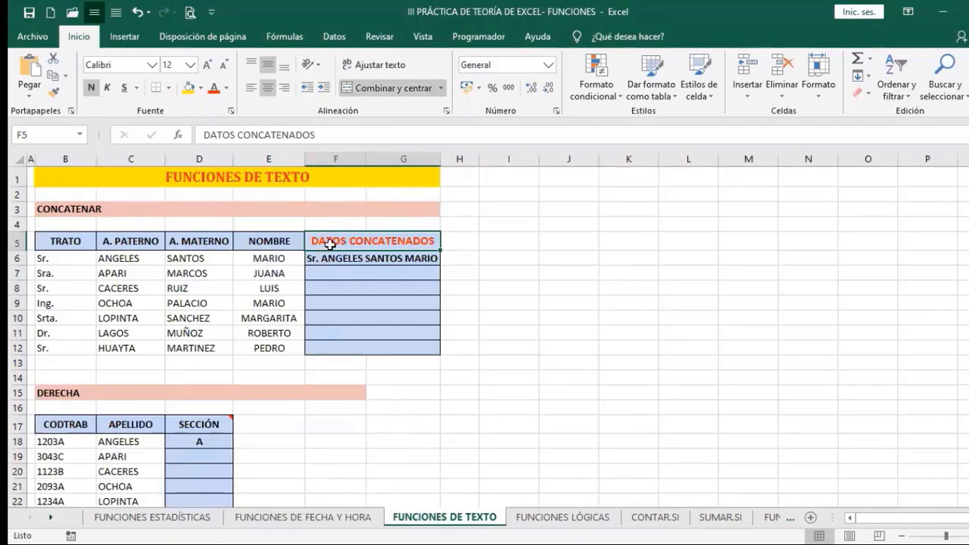
click(113, 247)
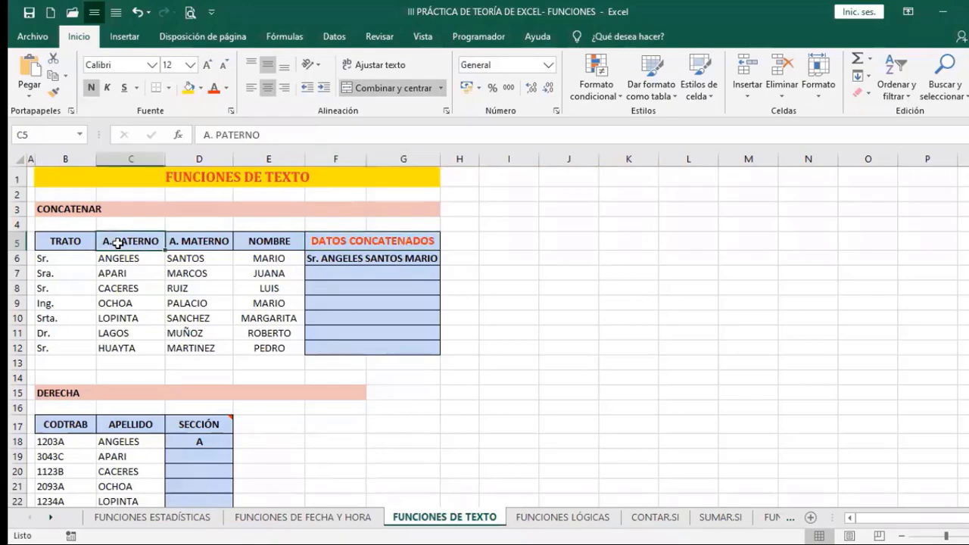
click(65, 241)
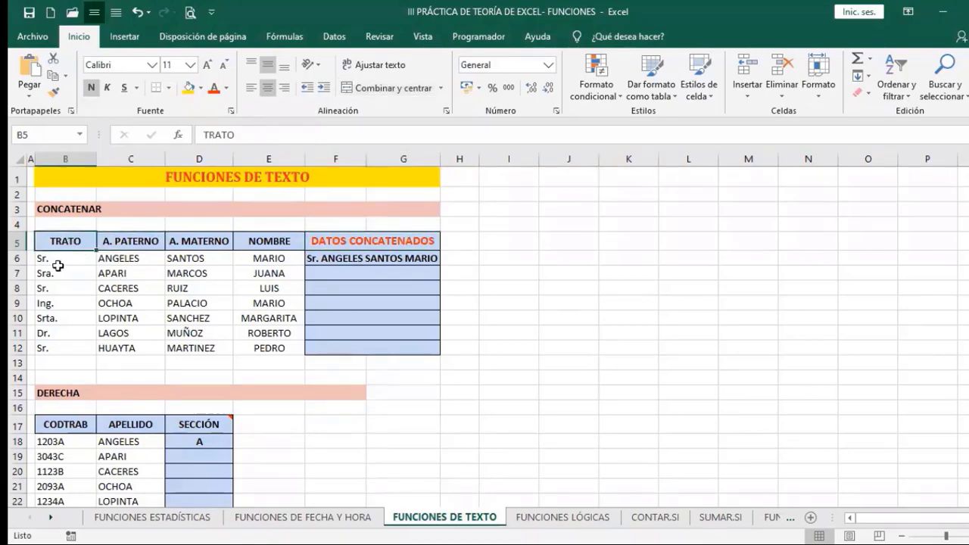
click(57, 259)
click(64, 241)
click(120, 259)
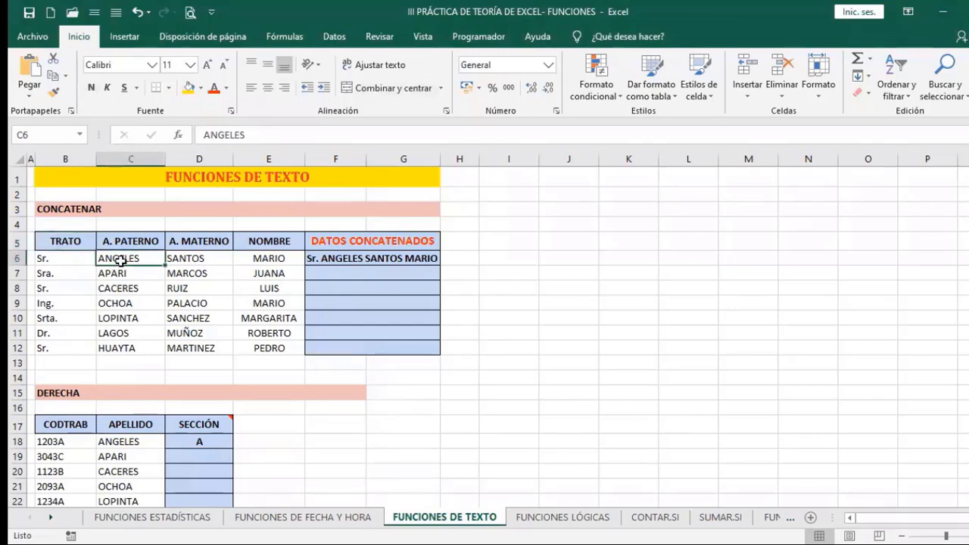
Examine the name parts in row 6, the CONCATENAR formula in F6 and the tables further down the sheet.
click(199, 258)
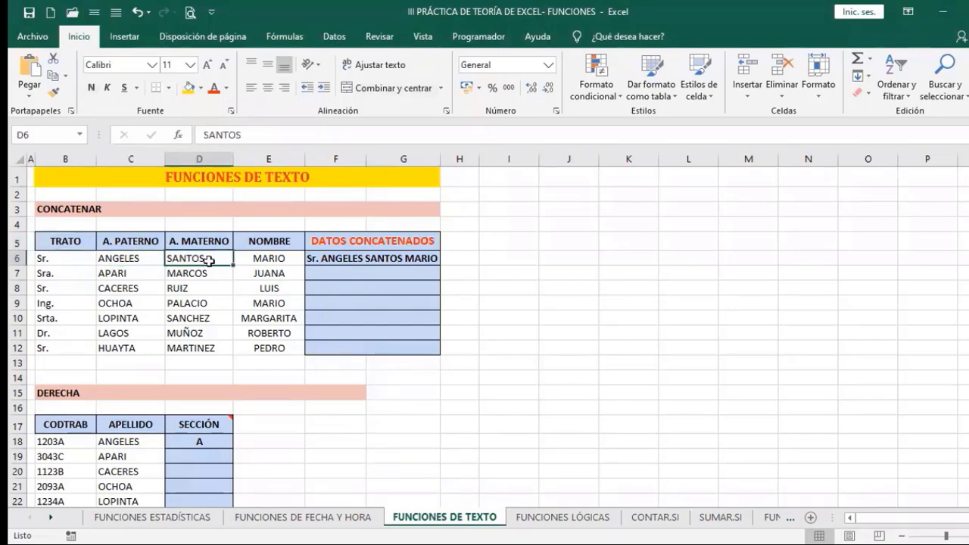
click(281, 261)
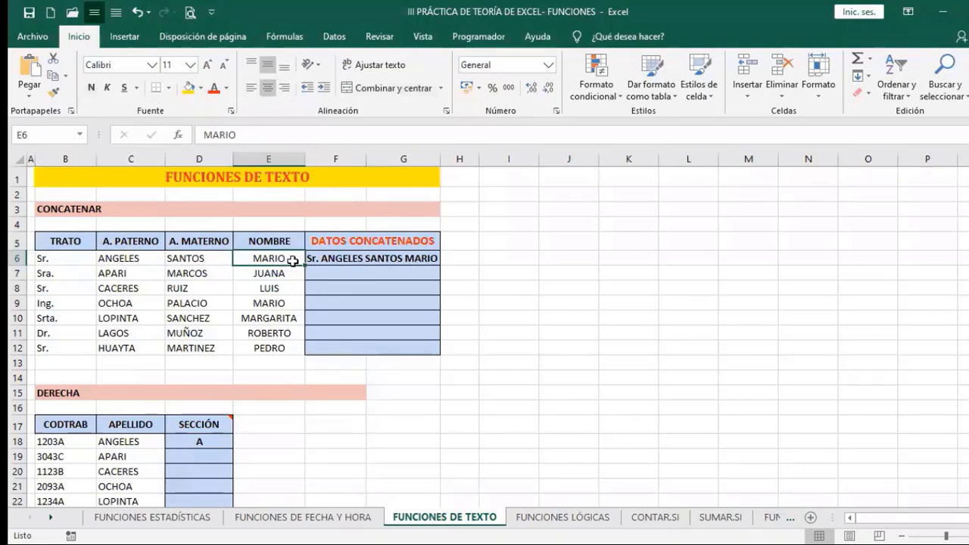
click(360, 258)
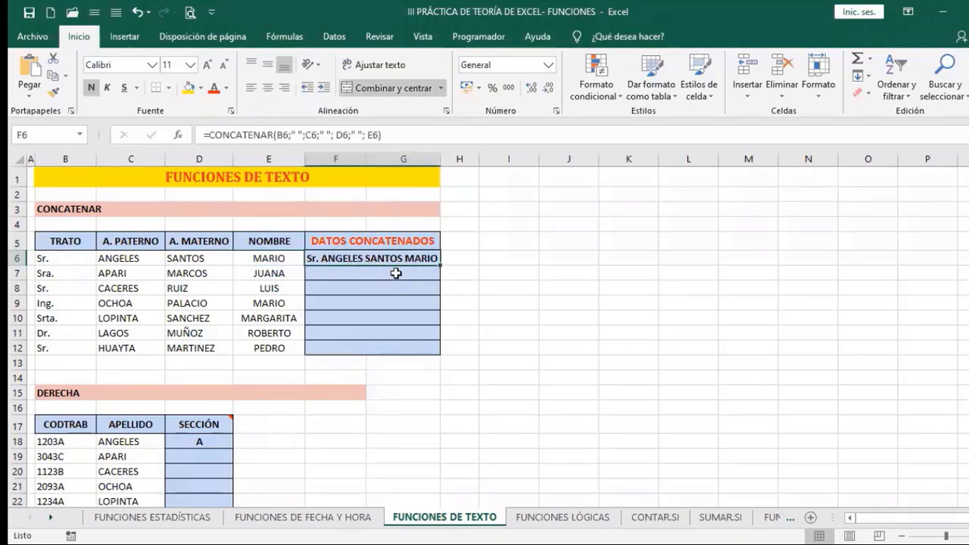
scroll(395, 273, down, 3)
scroll(395, 273, up, 2)
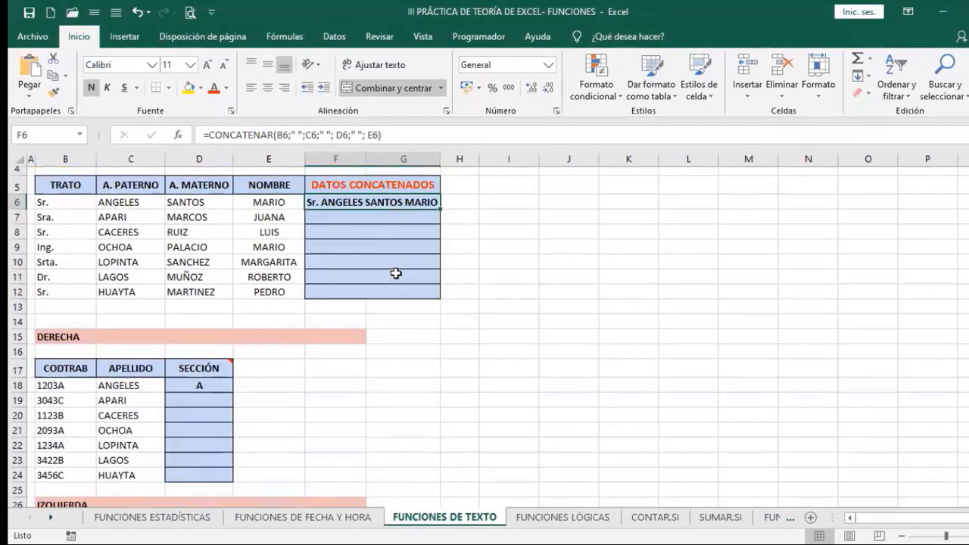
scroll(396, 273, down, 3)
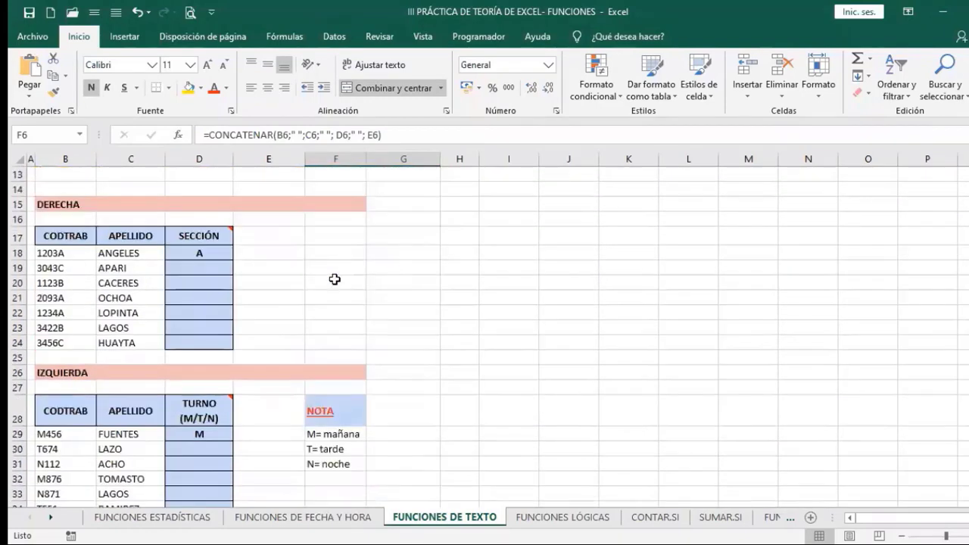
scroll(391, 258, up, 4)
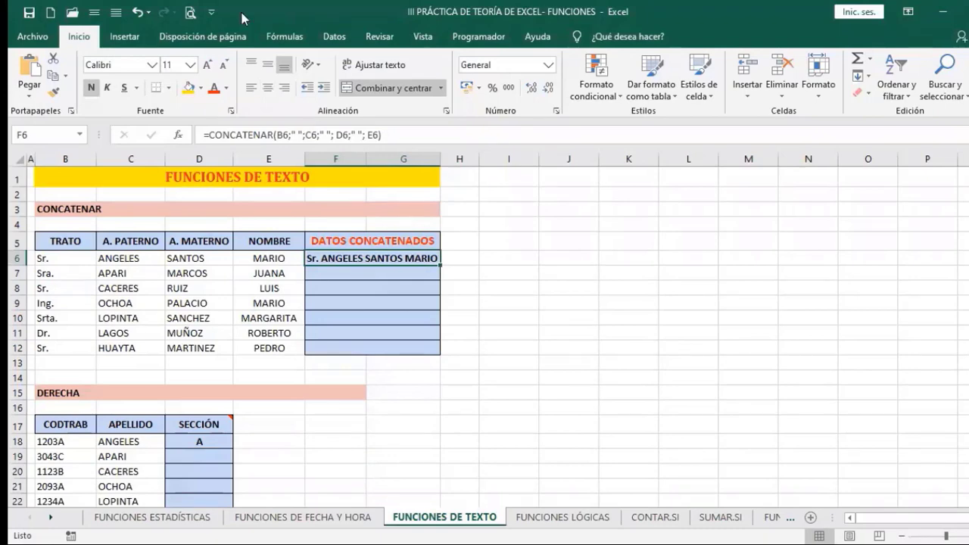
Unmerge the concatenated result in F6:G6 and widen column F to fit the full text.
click(372, 259)
click(387, 89)
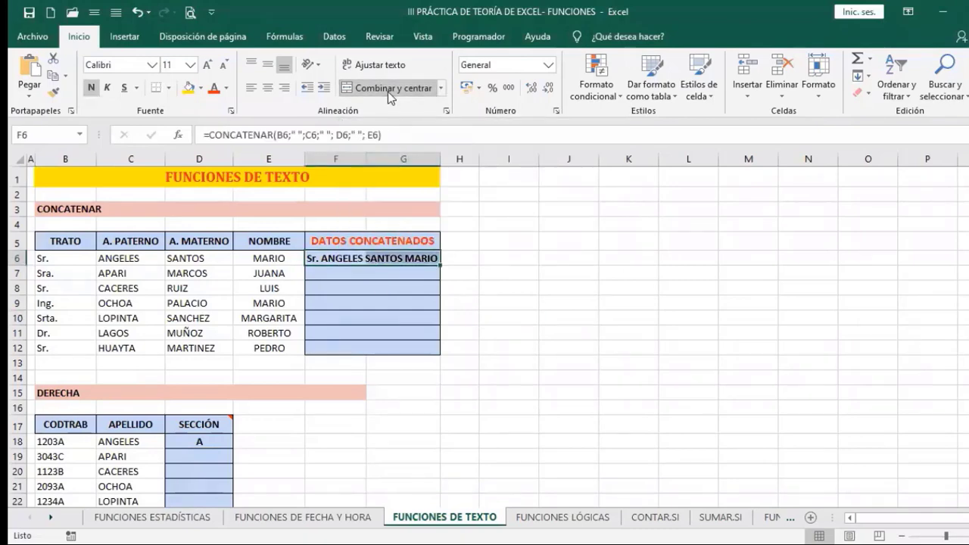
click(339, 257)
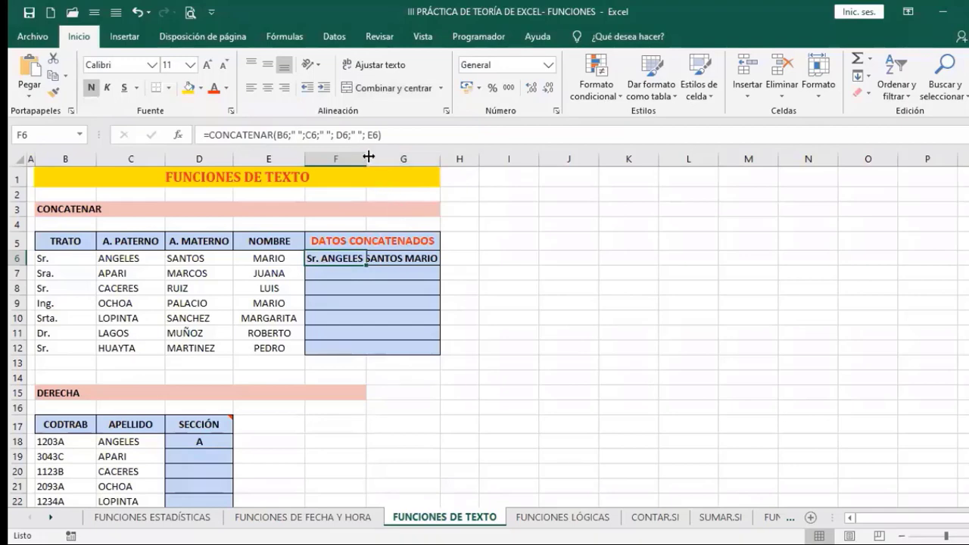
drag(409, 159, 446, 162)
click(495, 315)
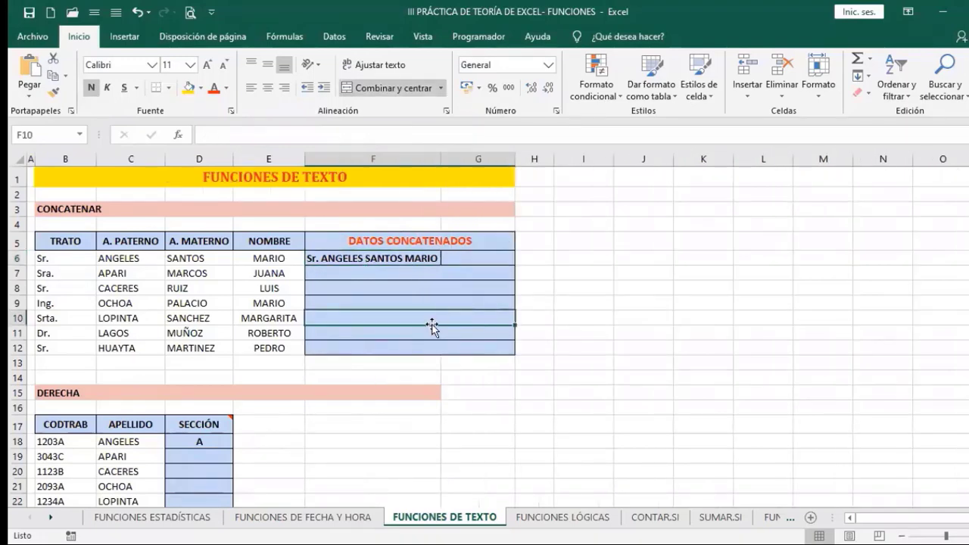
Unmerge the DATOS CONCATENADOS header, delete the spare column G and slightly widen column F.
click(365, 243)
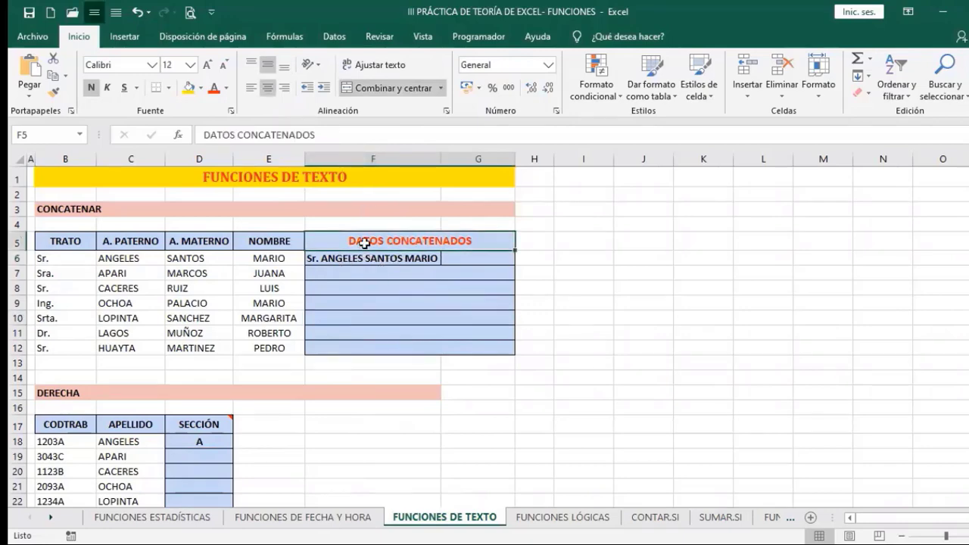
click(382, 89)
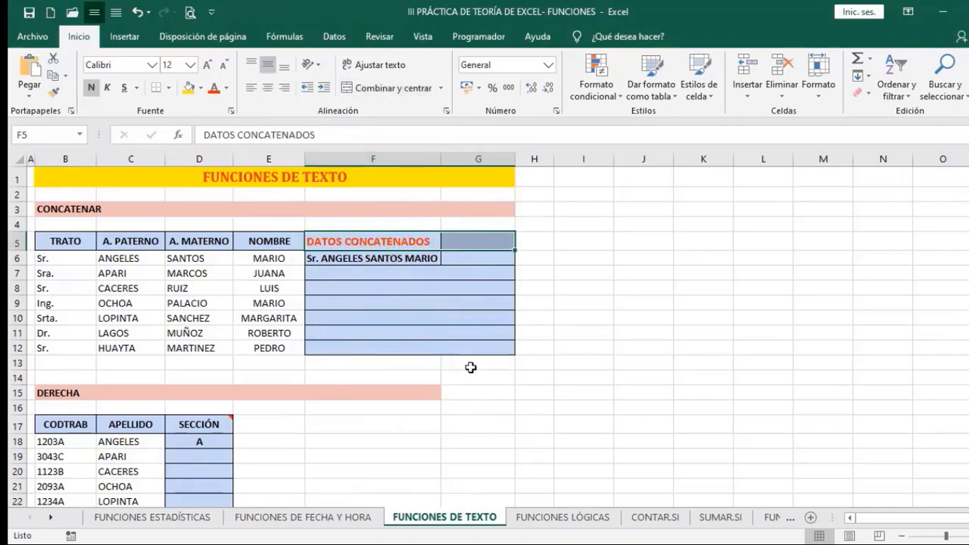
scroll(470, 367, down, 12)
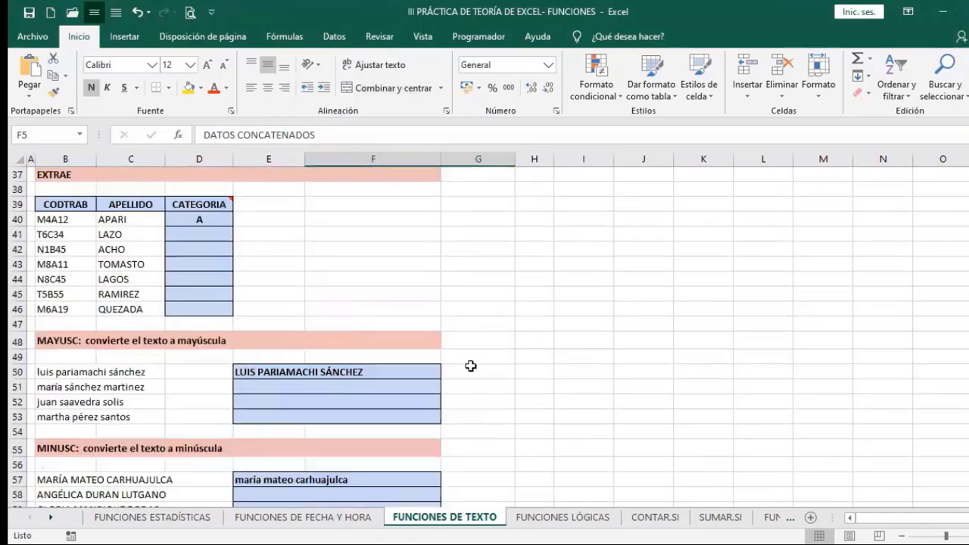
scroll(470, 367, up, 12)
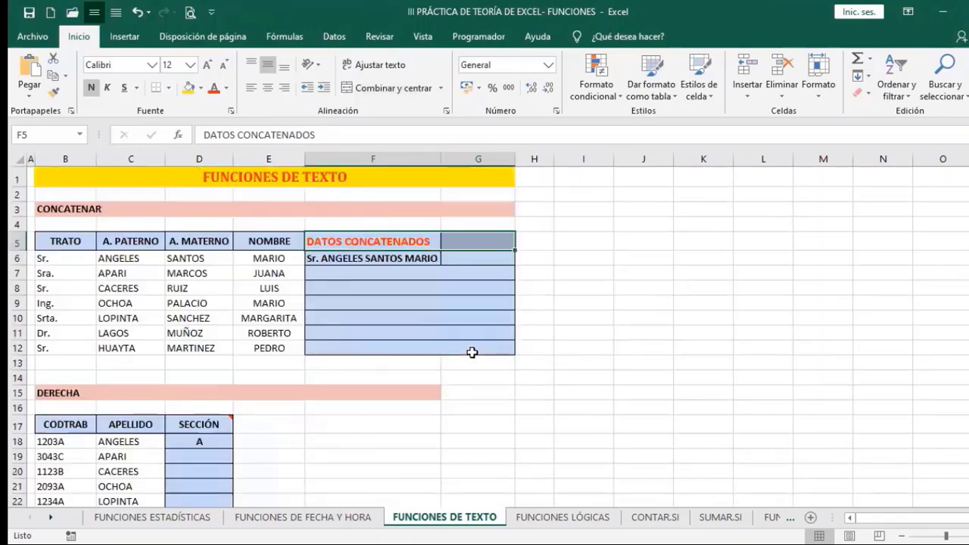
click(479, 158)
right_click(481, 167)
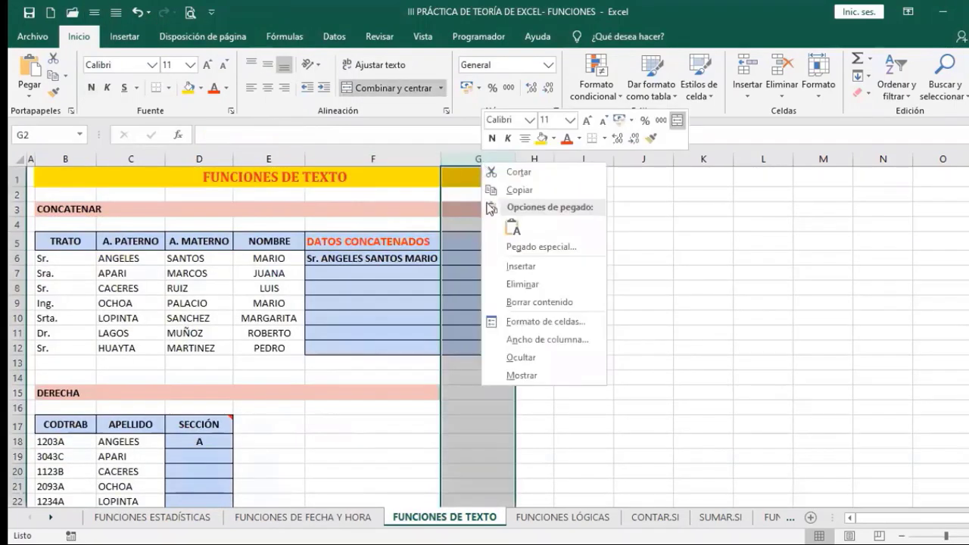
click(514, 285)
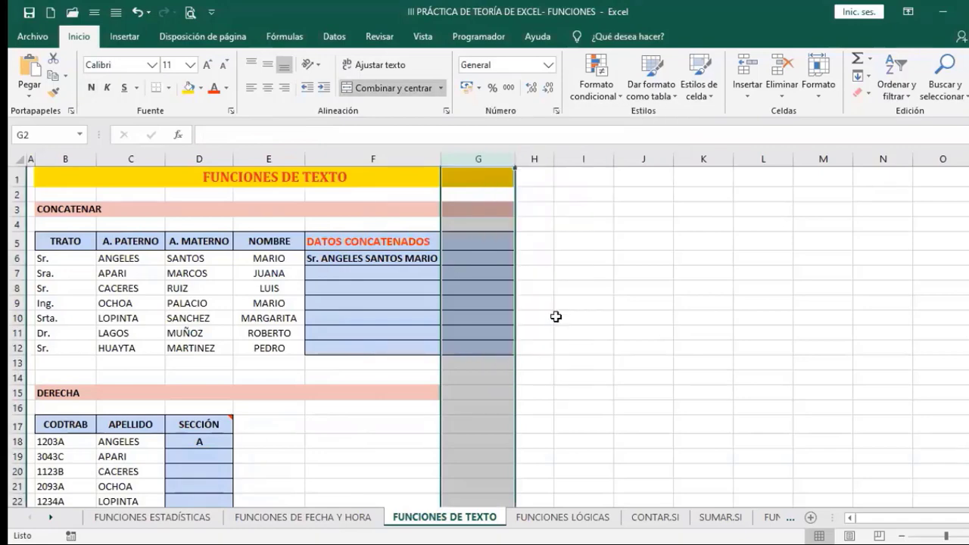
click(556, 318)
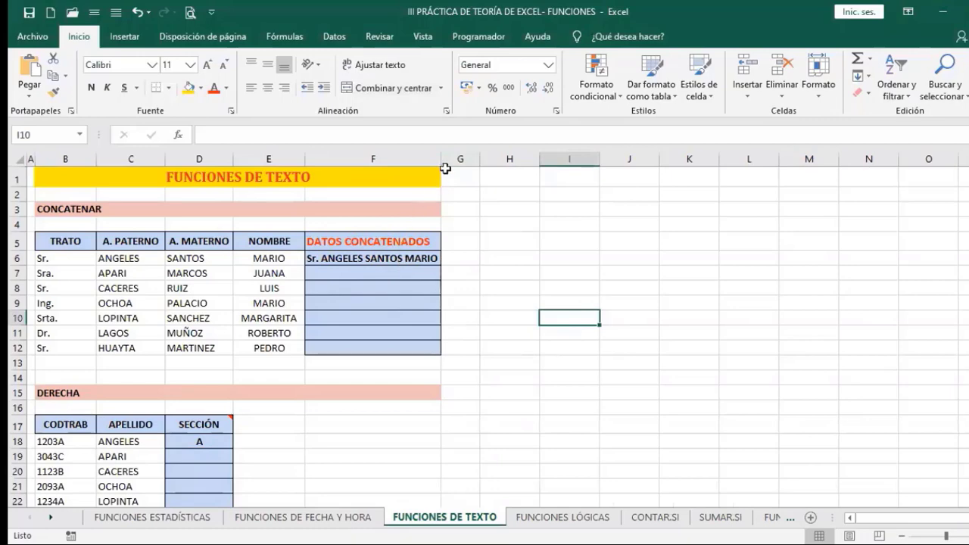
drag(440, 161, 444, 162)
Remove the space separators from the F6 formula so it reads =CONCATENAR(B6;C6; D6;E6).
click(356, 257)
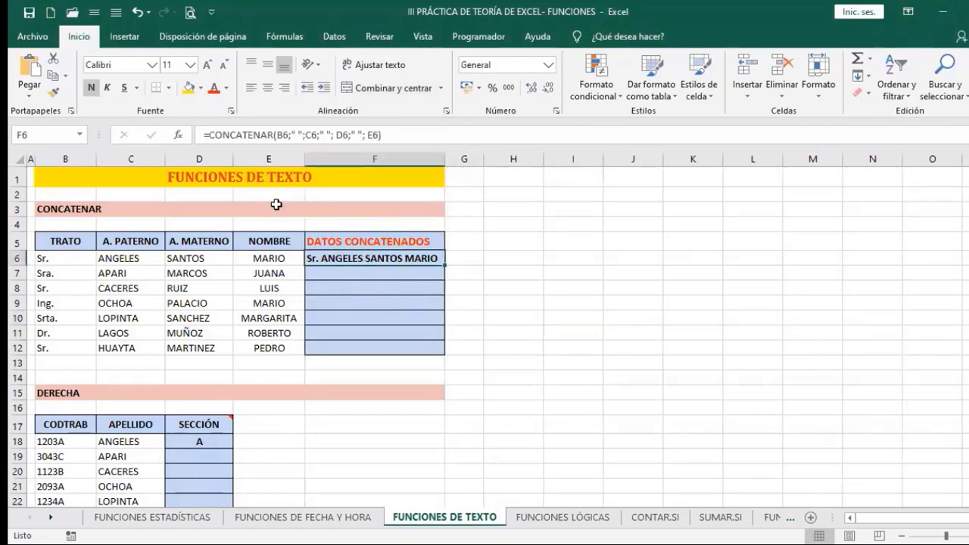
click(213, 134)
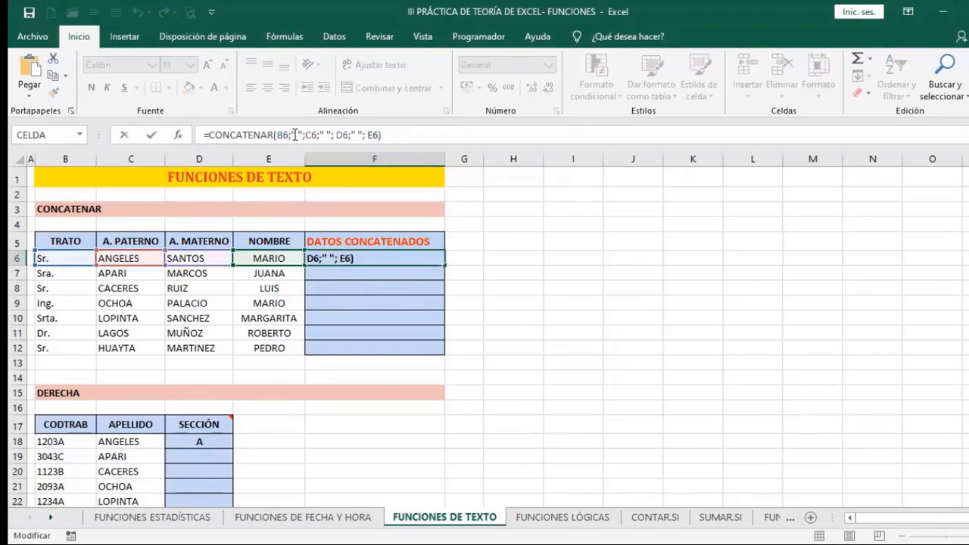
click(294, 134)
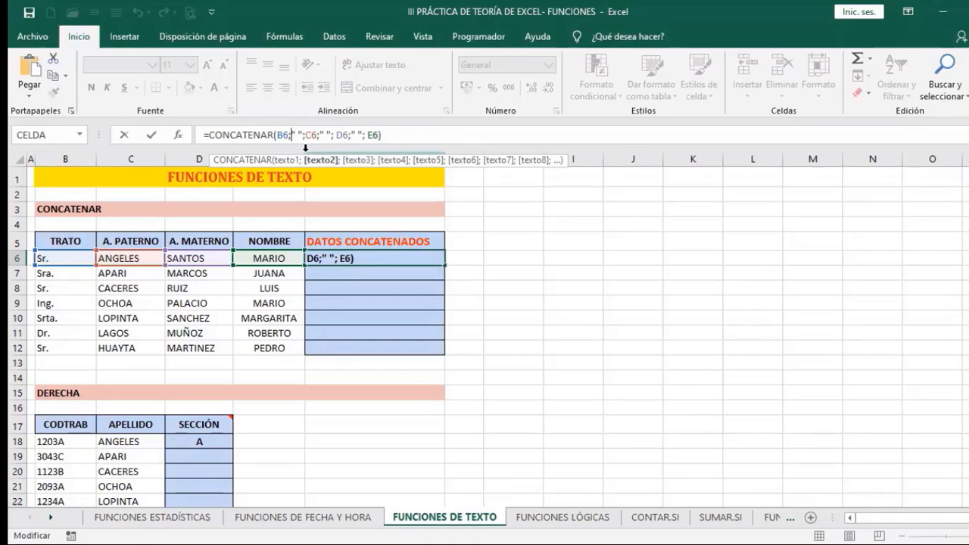
key(Delete)
key(Delete)
key(Delete)
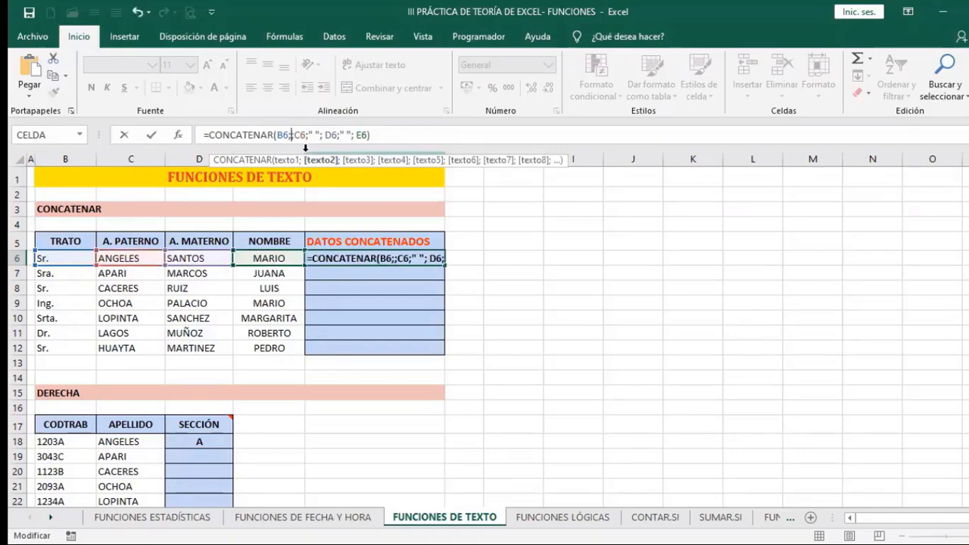
key(Delete)
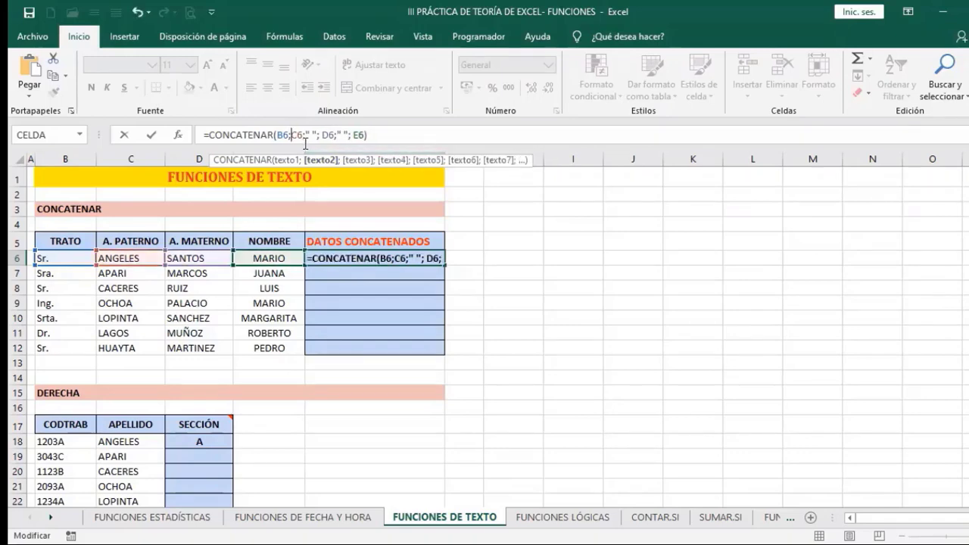
click(306, 137)
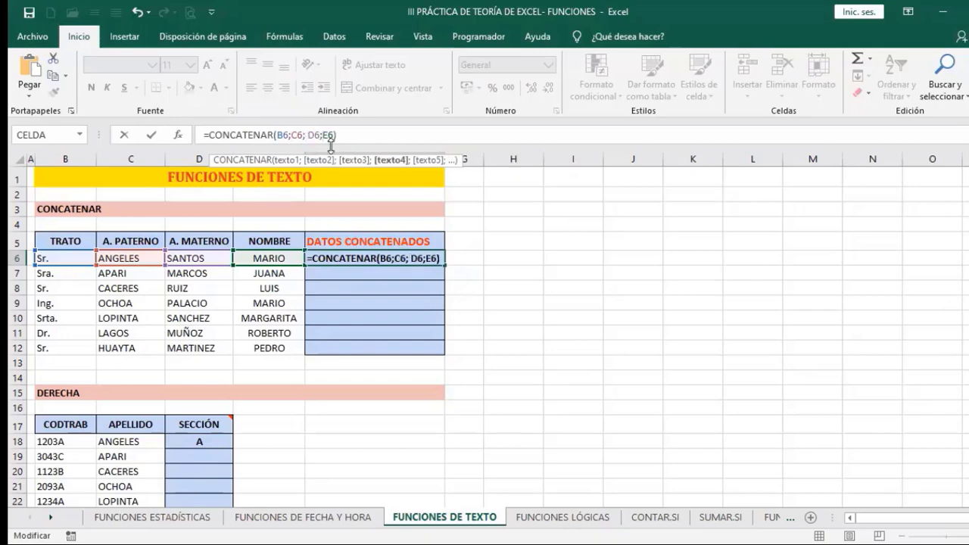
key(Return)
click(409, 260)
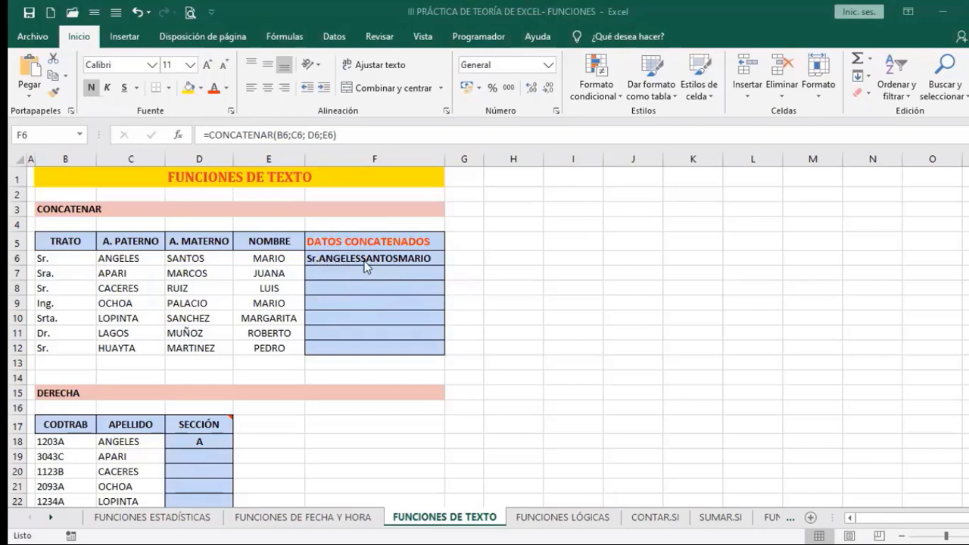
Insert a quoted space argument between B6 and C6 in the F6 formula: =CONCATENAR(B6;" ";C6; D6;E6).
click(337, 259)
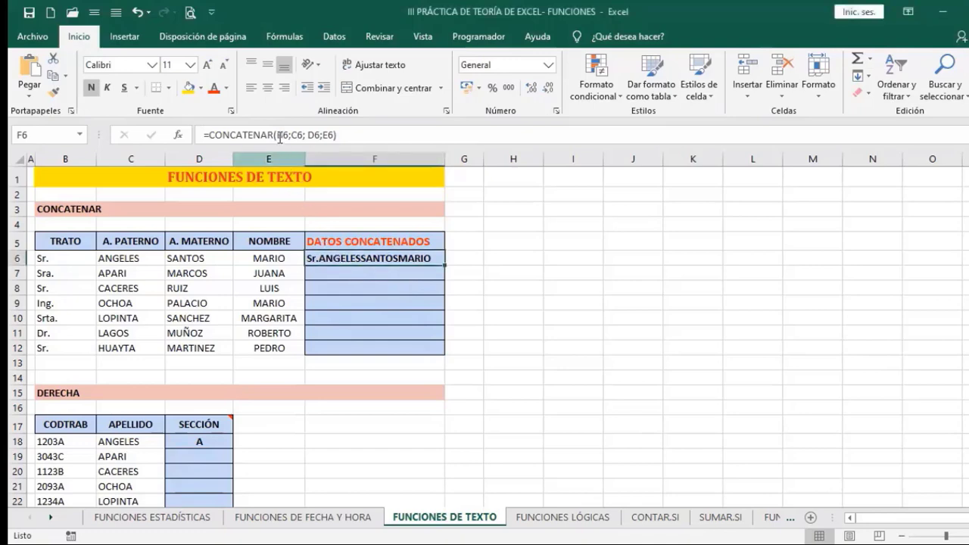
click(291, 134)
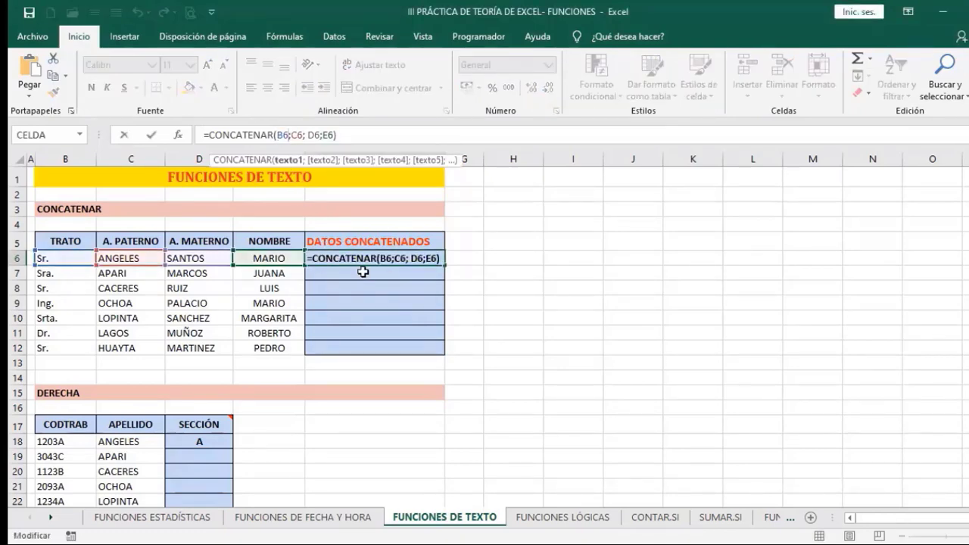
text(")
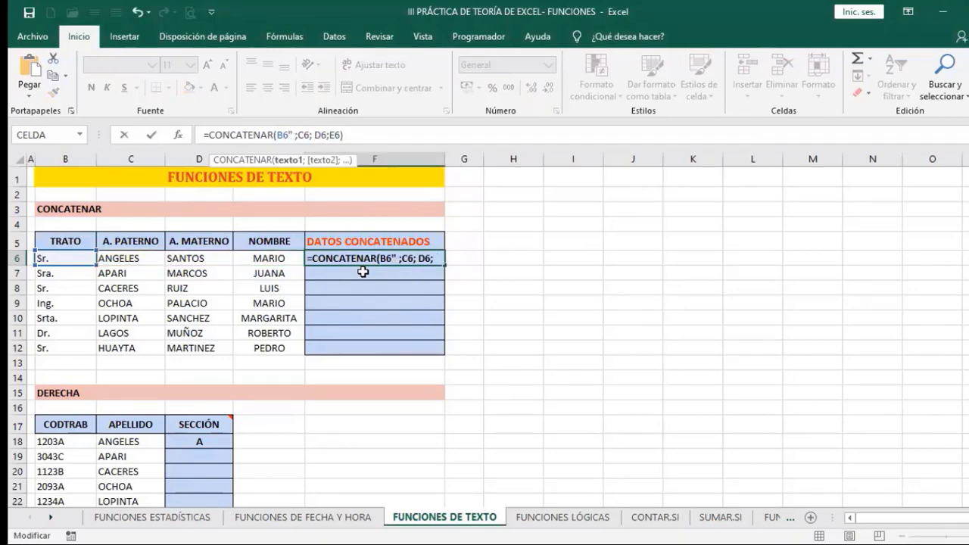
text( ")
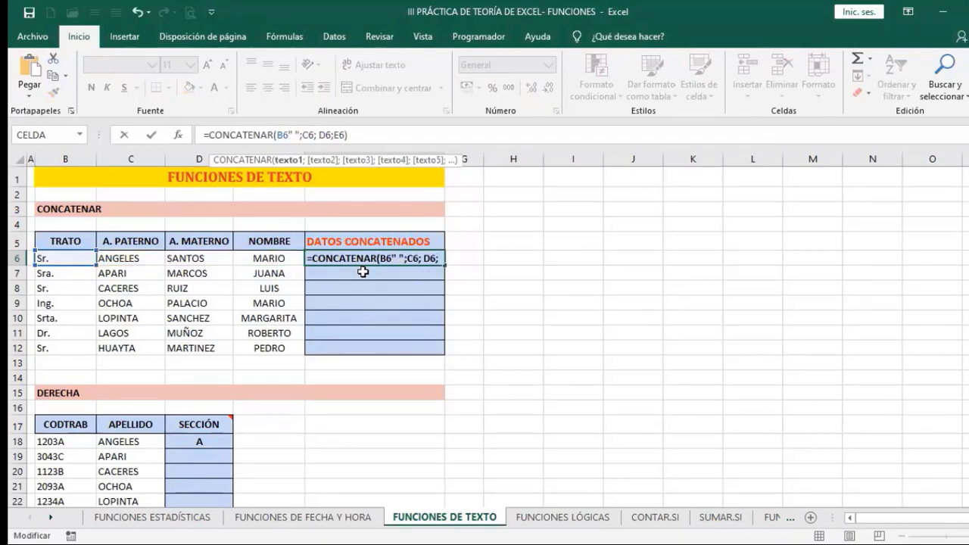
click(291, 161)
text(;)
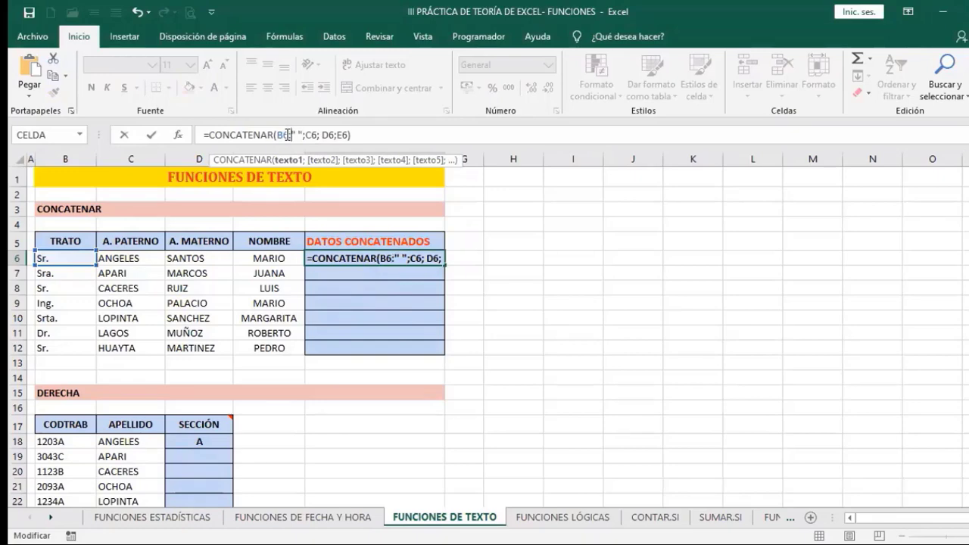
key(BackSpace)
text(;)
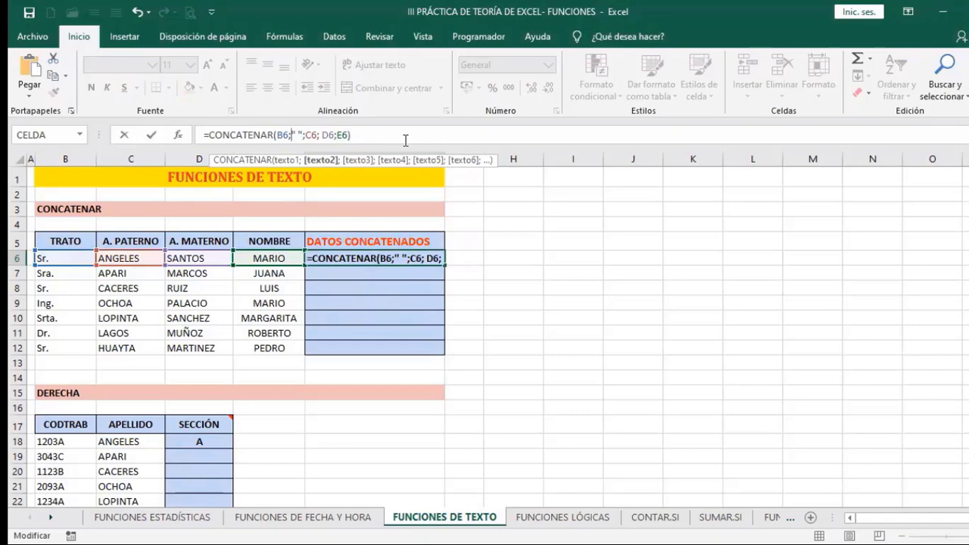
key(Return)
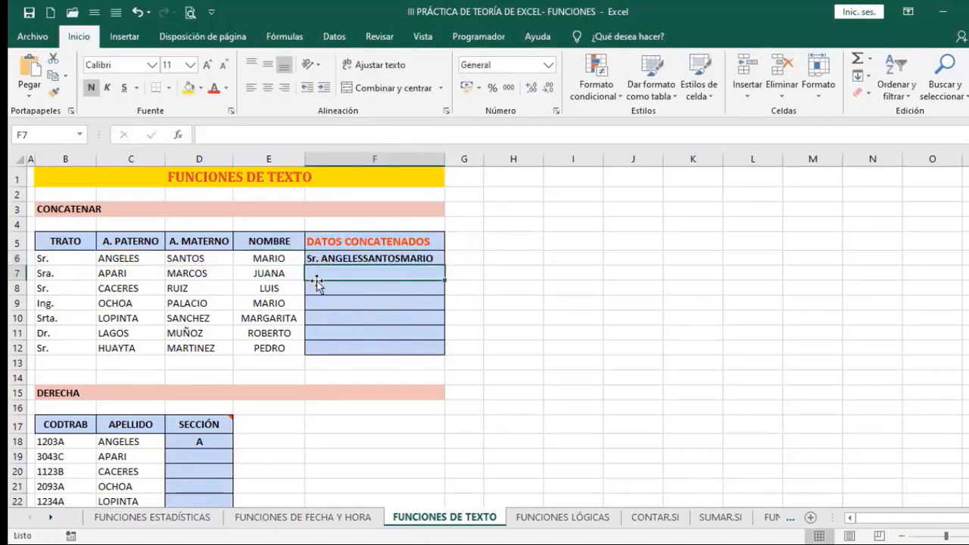
Insert a quoted space argument between C6 and D6 in the F6 formula: =CONCATENAR(B6;" ";C6;" "; D6;E6).
click(342, 257)
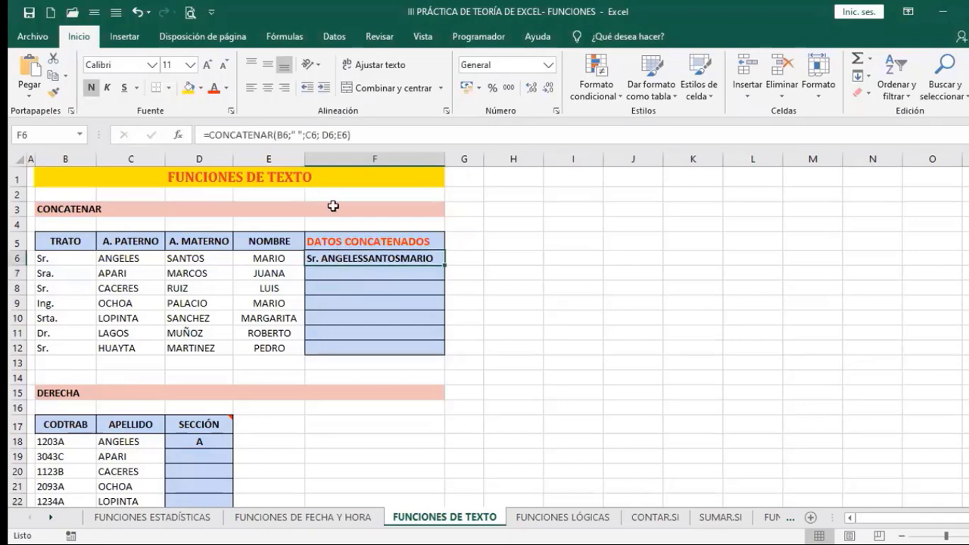
click(321, 134)
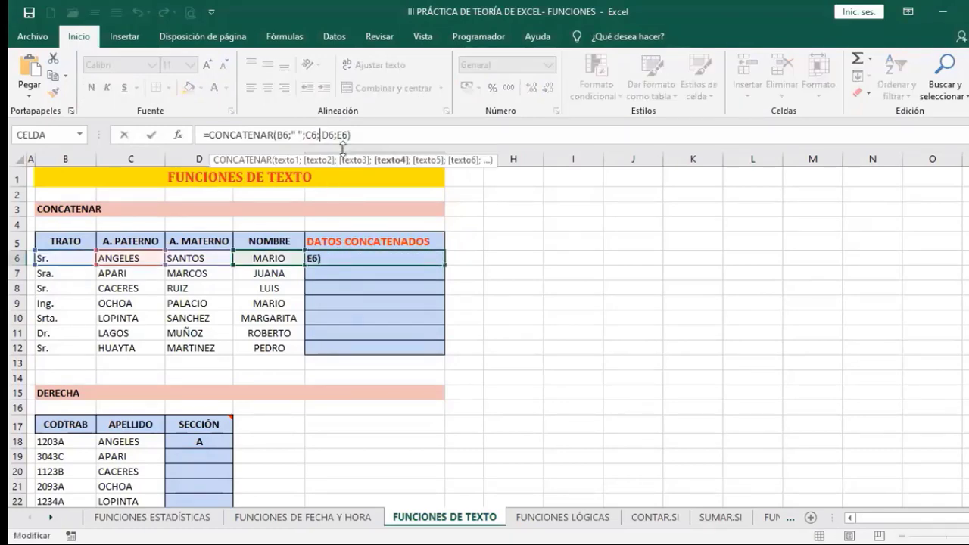
text(")
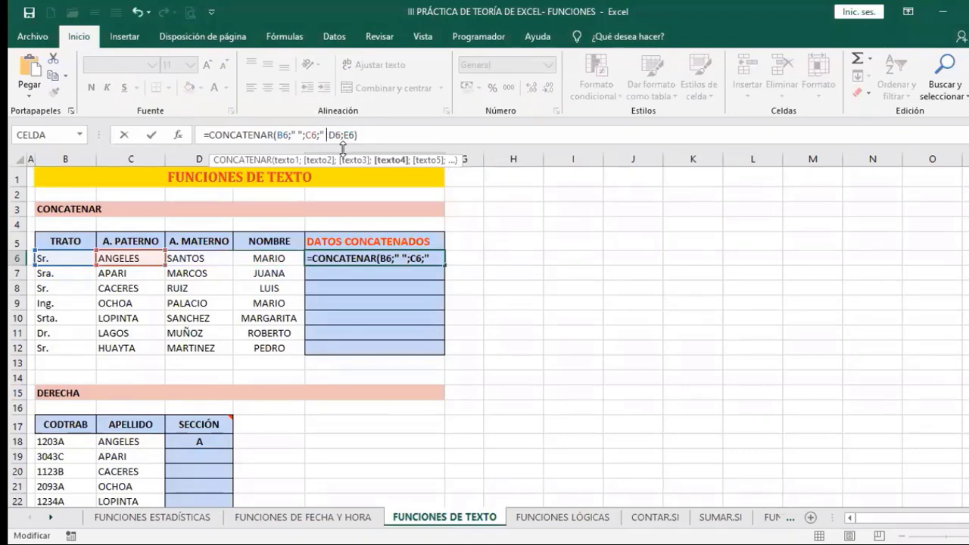
text( ";)
key(Return)
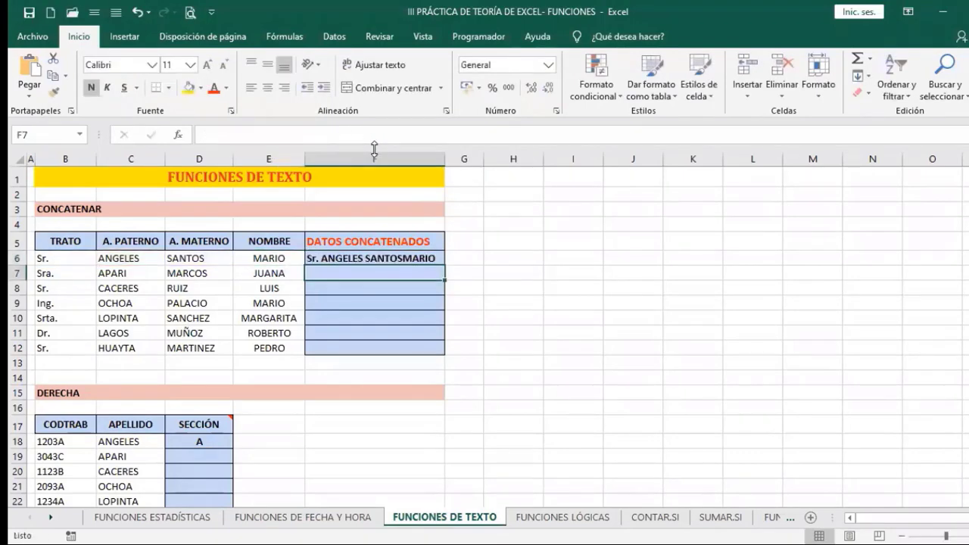
click(346, 260)
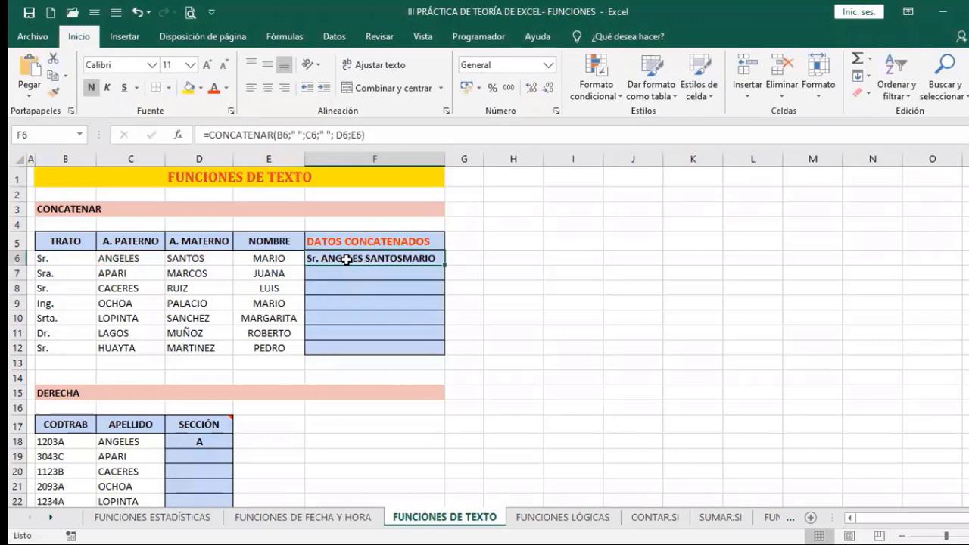
Add extra spaces inside both quoted separators of the CONCATENAR formula in F6.
click(296, 130)
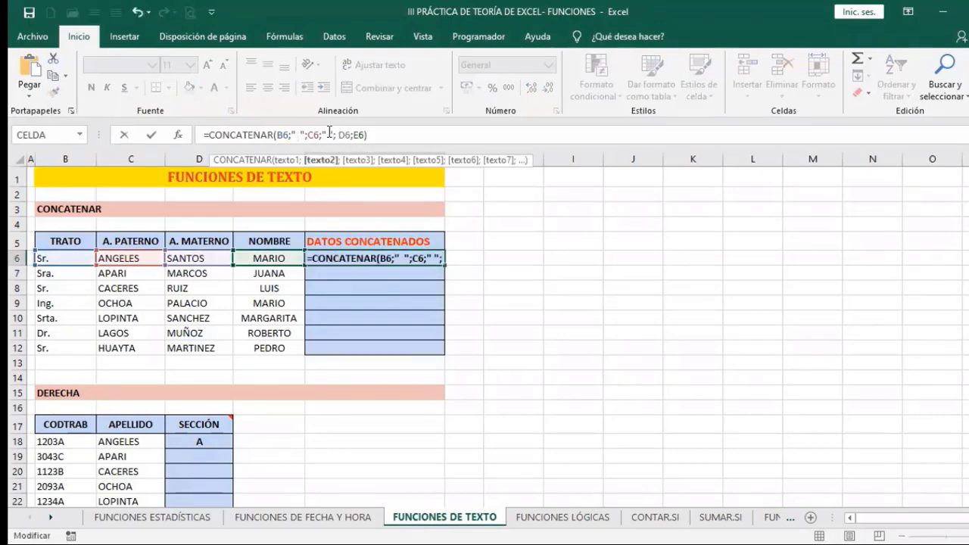
click(329, 133)
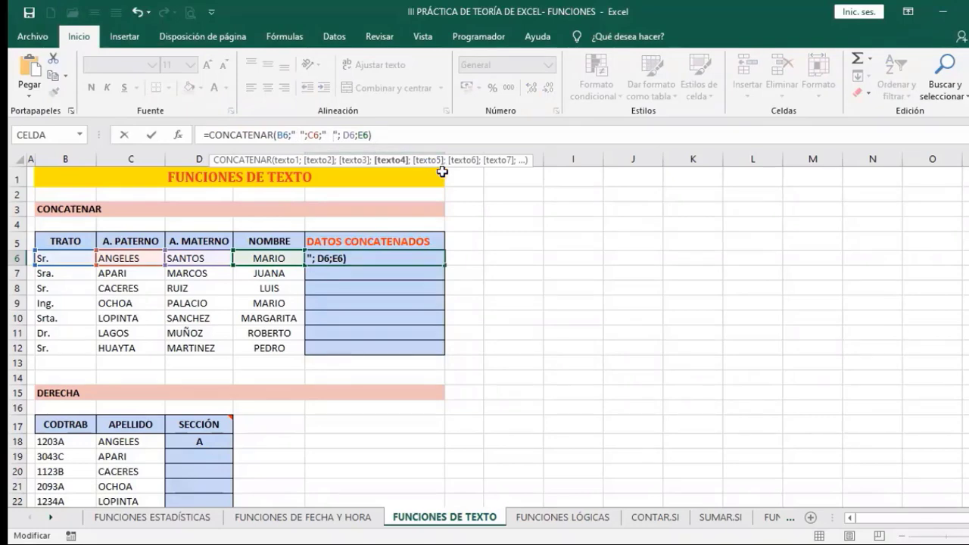
key(Return)
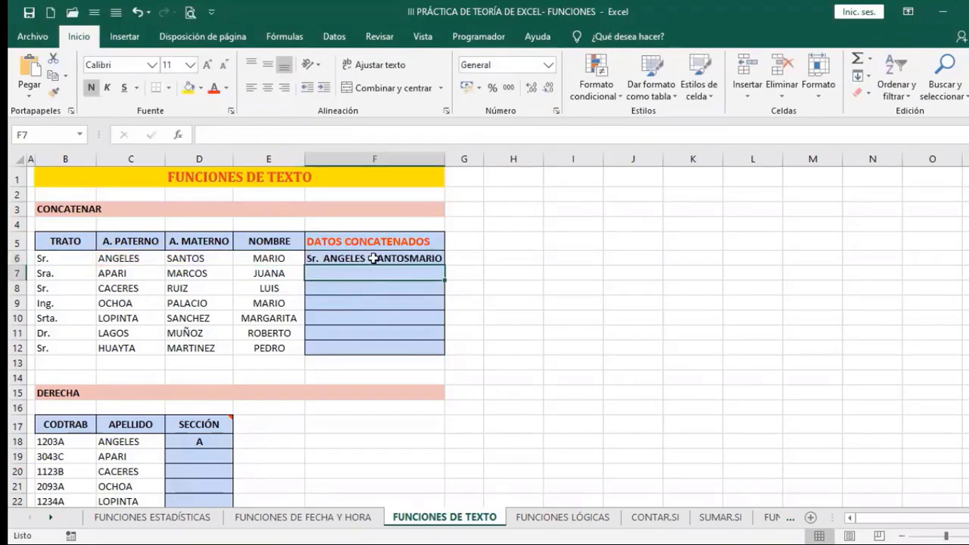
click(355, 259)
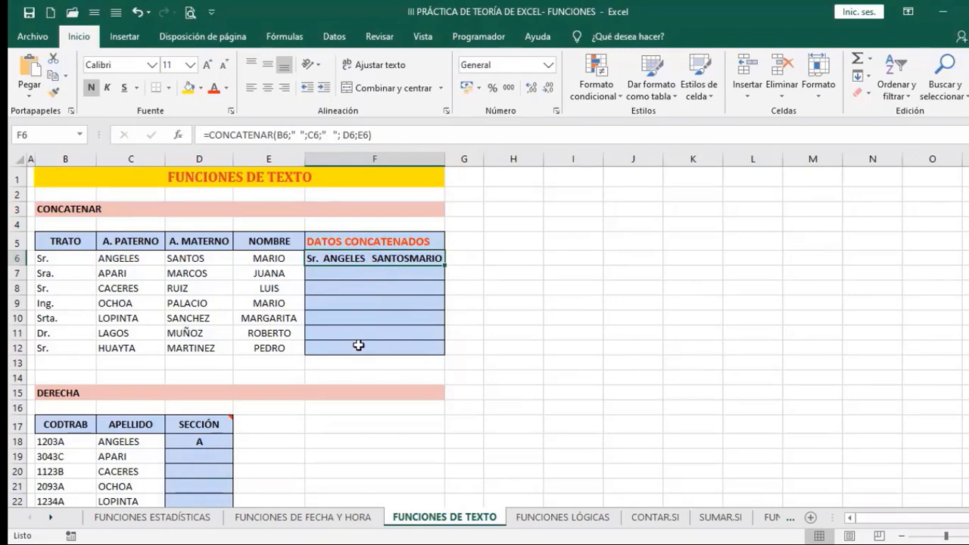
Examine the DERECHA section and the formula in D18 that extracts SECCIÓN from the CODTRAB code.
scroll(357, 343, down, 2)
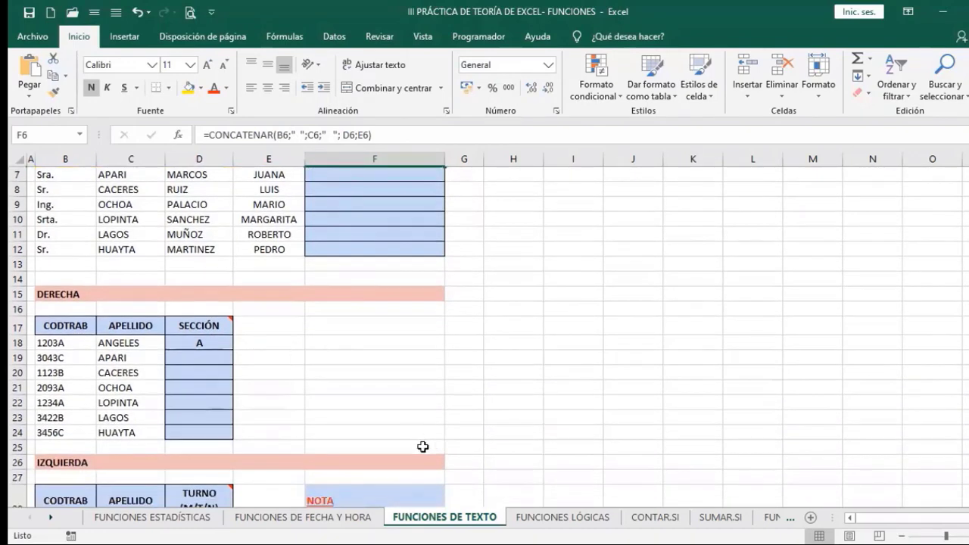
click(67, 293)
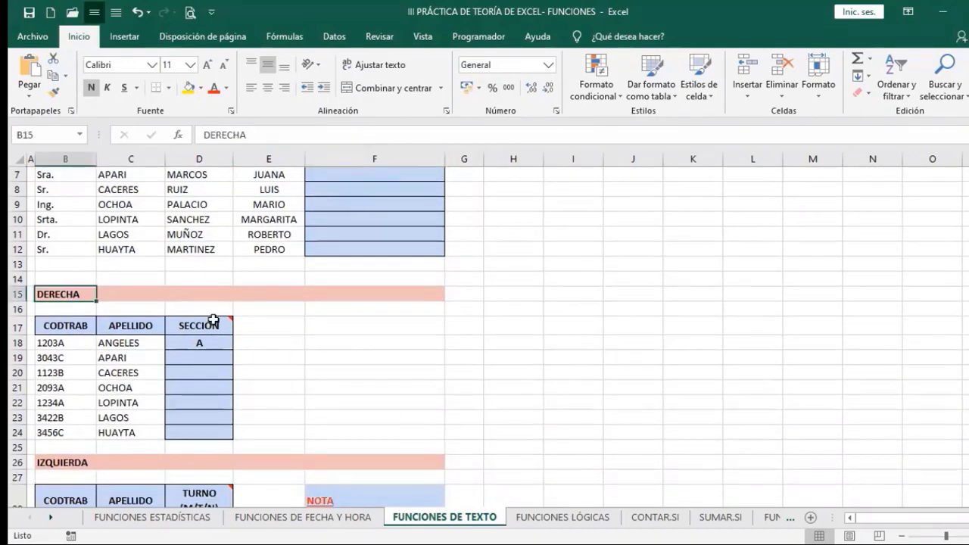
mouse_move(215, 327)
click(199, 342)
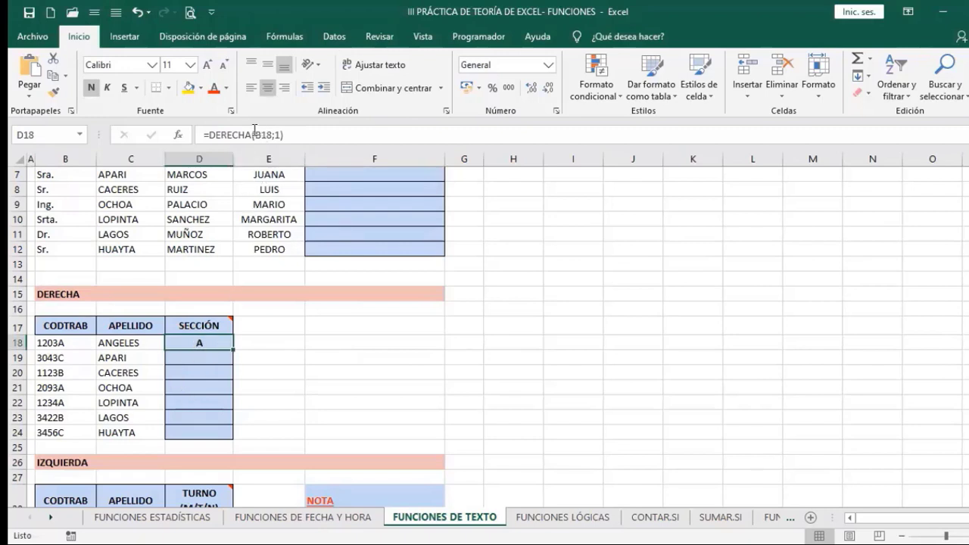
key(F2)
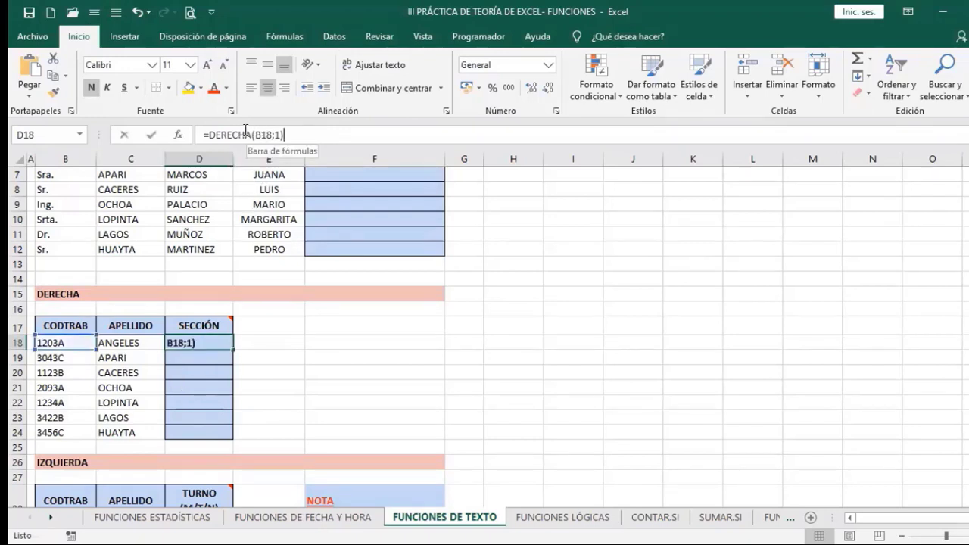
click(246, 135)
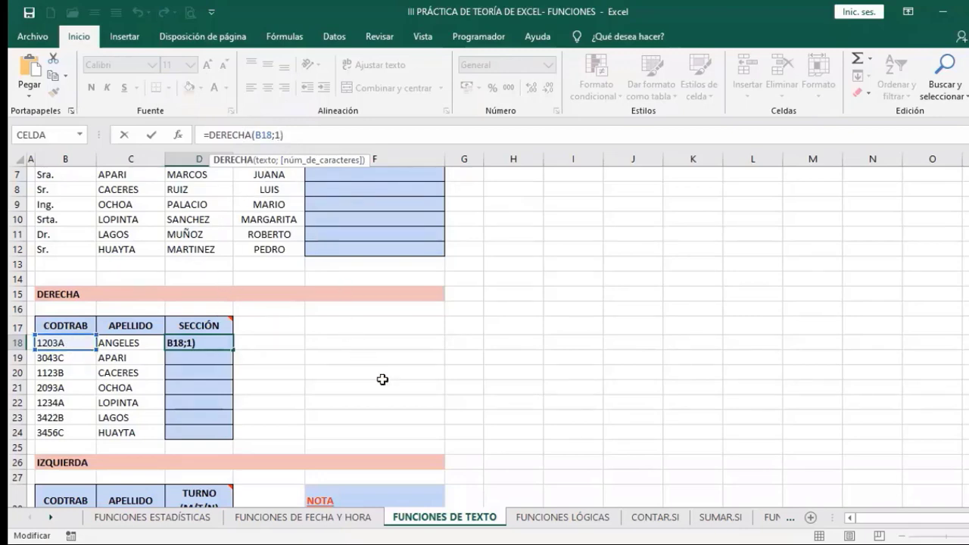
key(ctrl+Return)
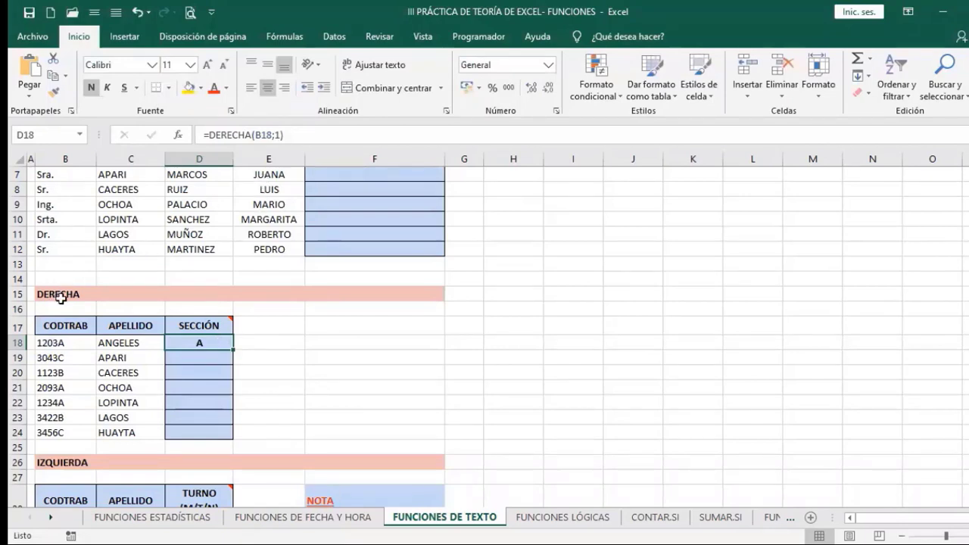
Set the number of characters in the D18 formula to 2 so it reads =DERECHA(B18;2).
click(274, 136)
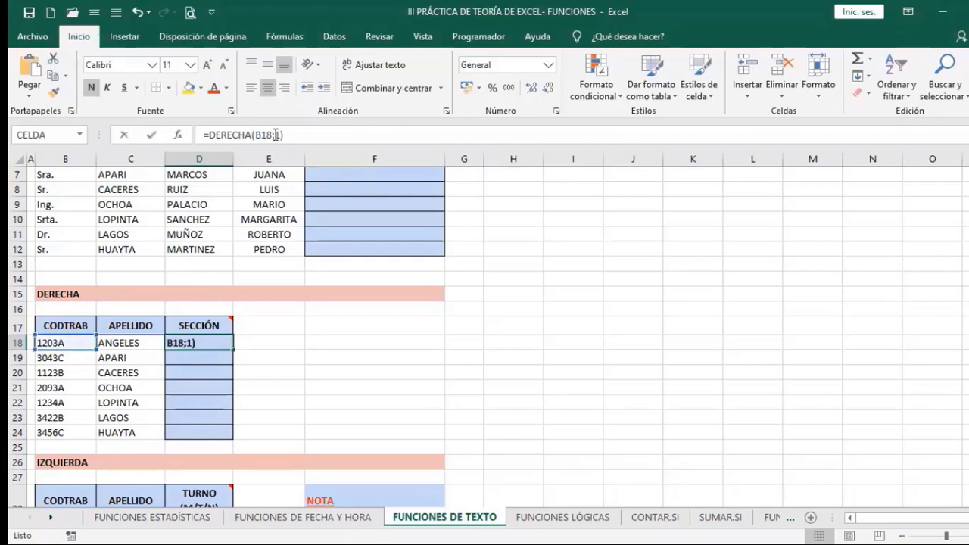
key(BackSpace)
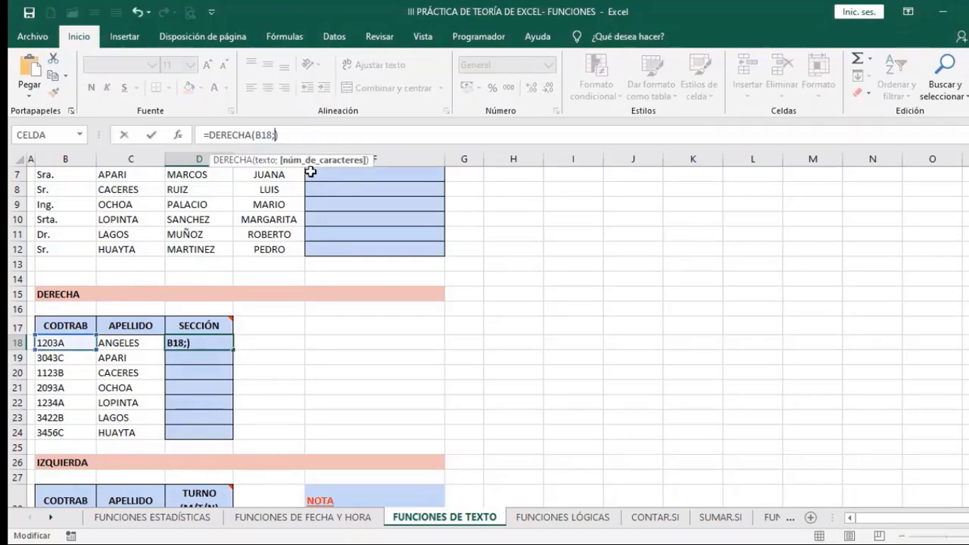
text(2)
key(Return)
click(212, 344)
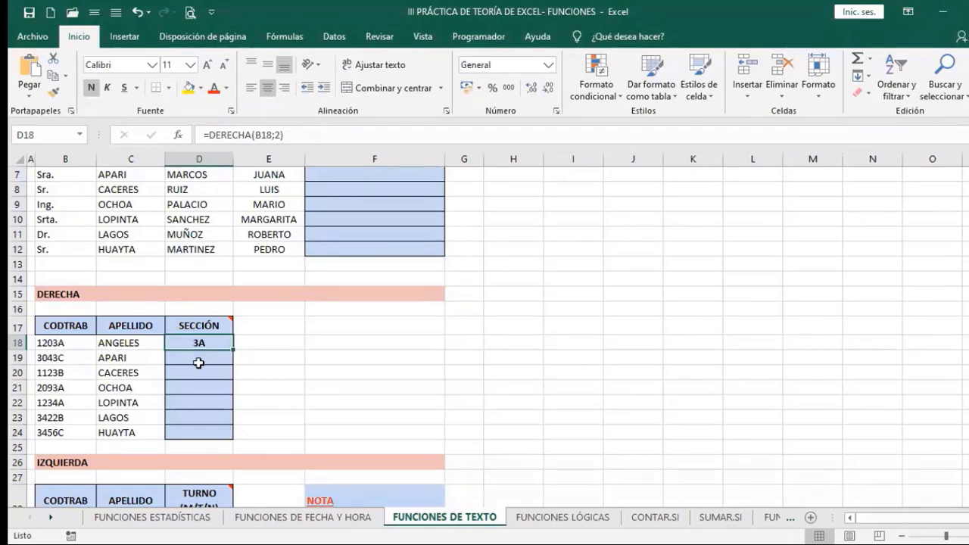
Set the number of characters in the D29 formula of the IZQUIERDA table to 3: =IZQUIERDA(B29;3).
scroll(287, 365, down, 3)
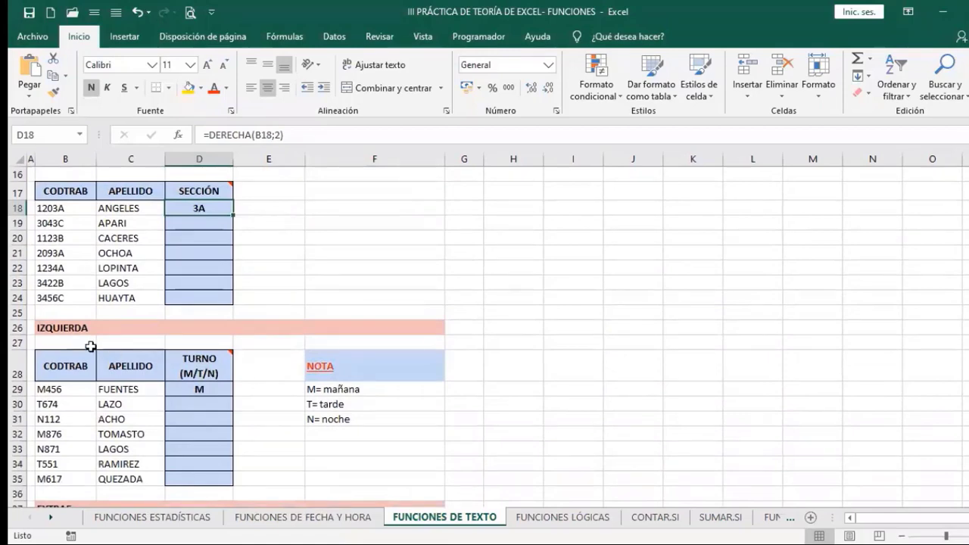
scroll(218, 348, down, 1)
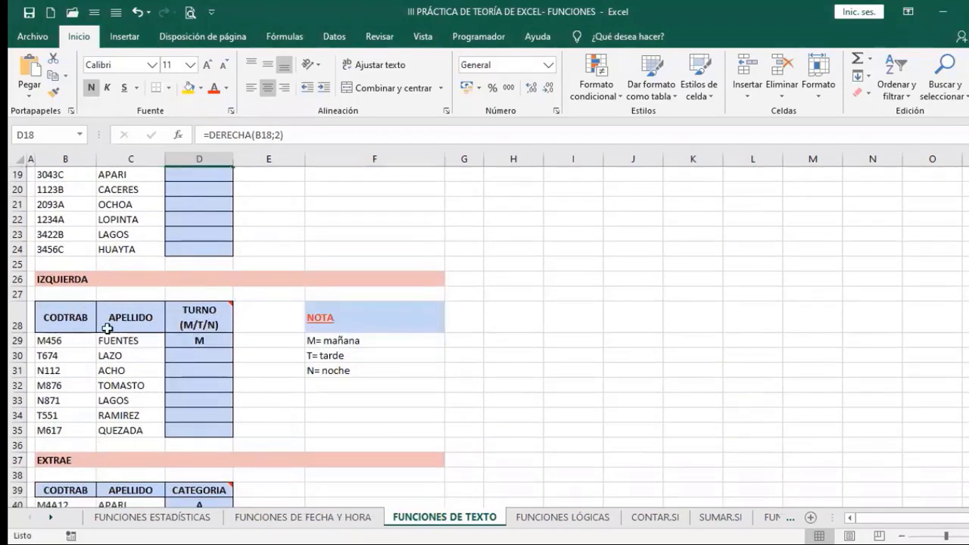
scroll(107, 327, down, 1)
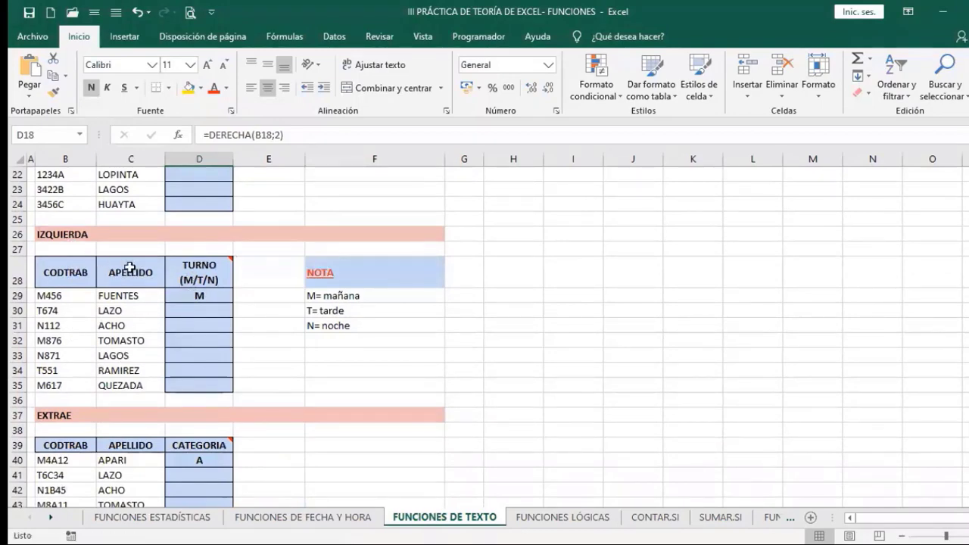
scroll(127, 262, up, 2)
scroll(105, 217, up, 1)
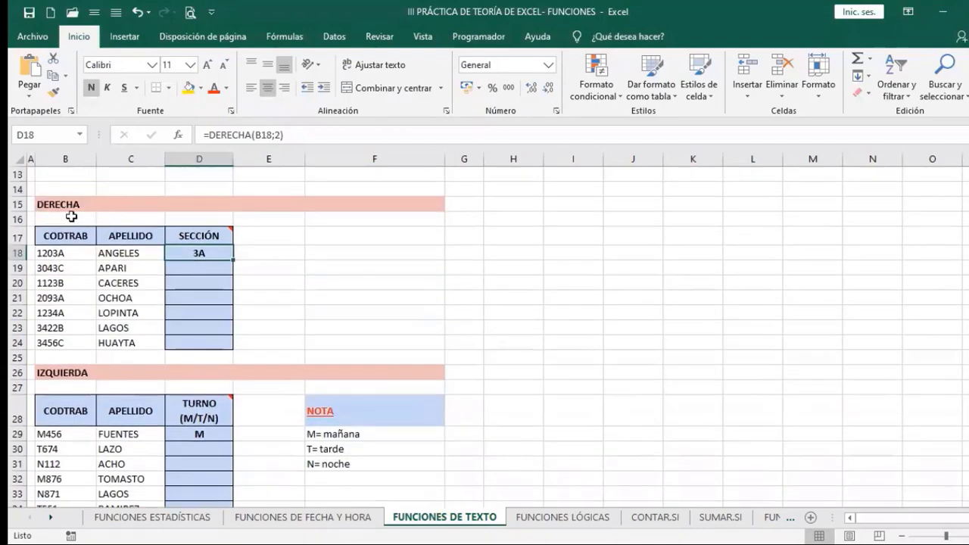
scroll(91, 348, down, 1)
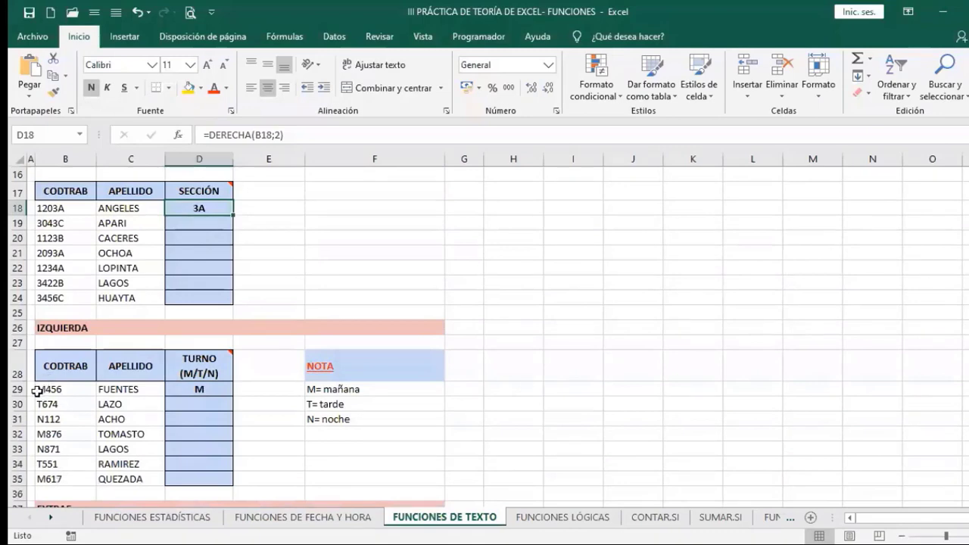
click(203, 389)
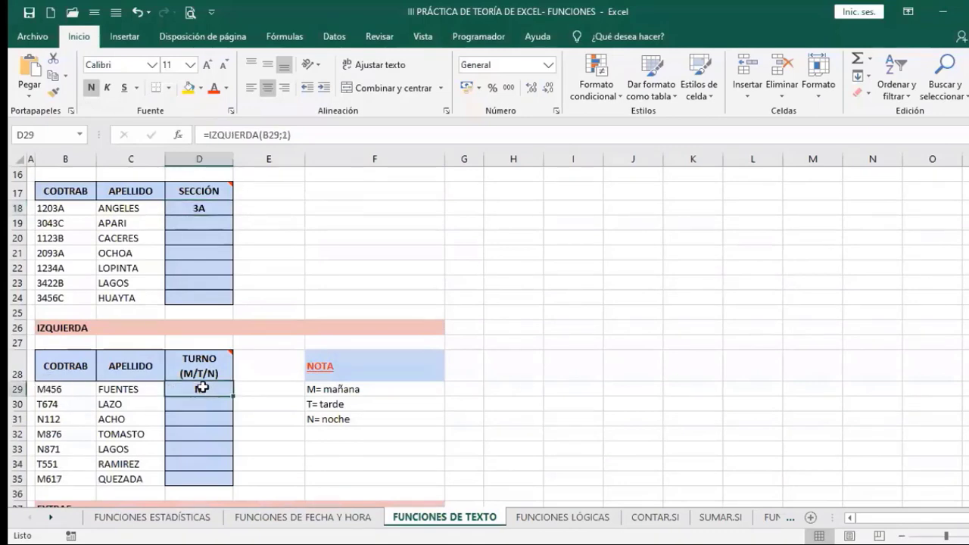
click(252, 134)
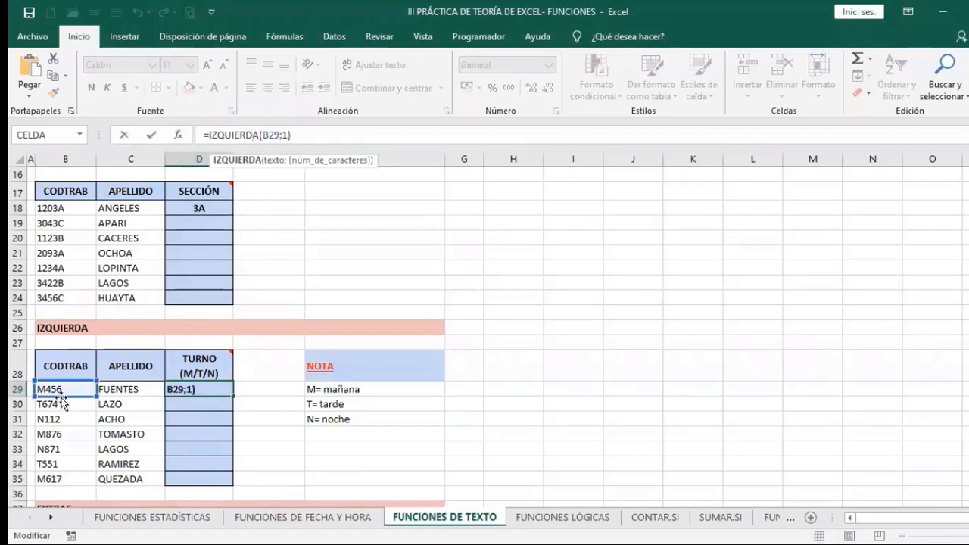
scroll(60, 396, down, 1)
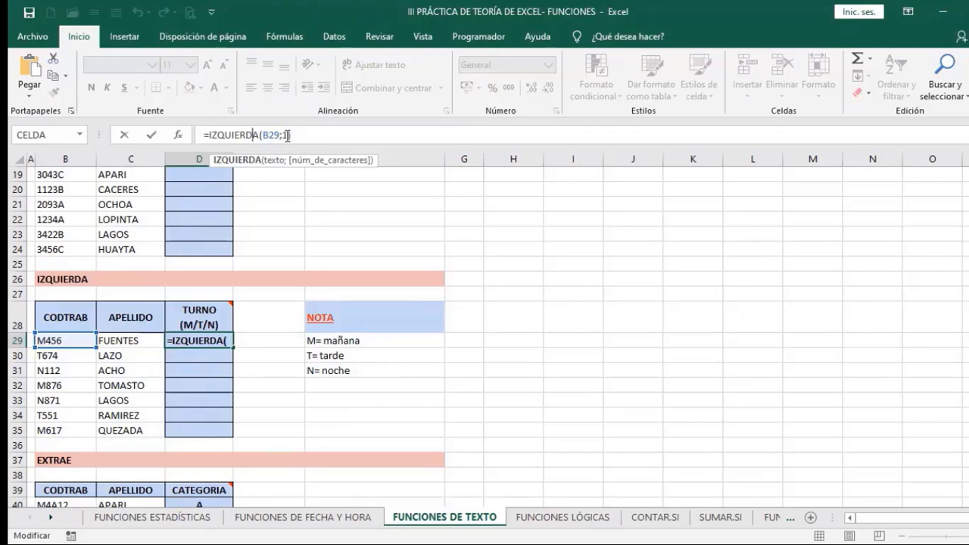
text(3))
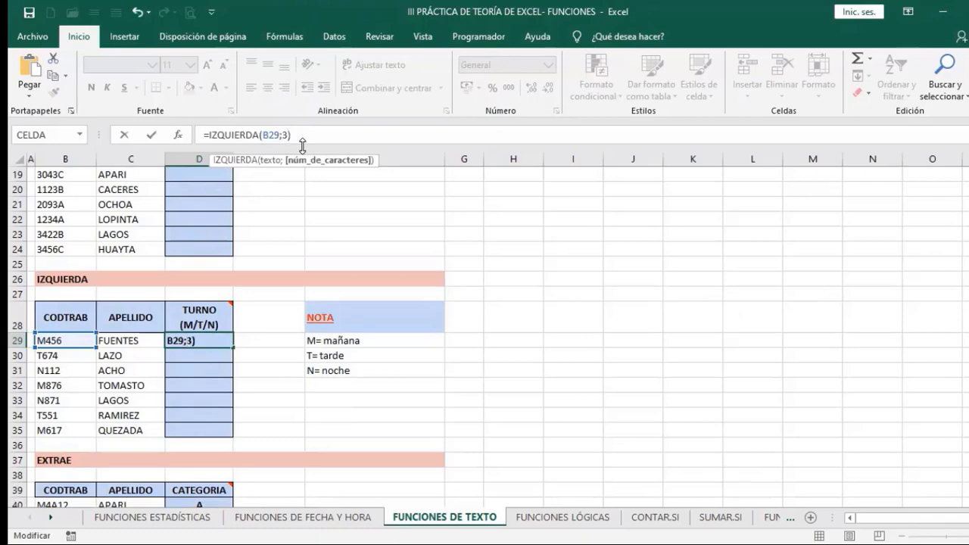
key(Return)
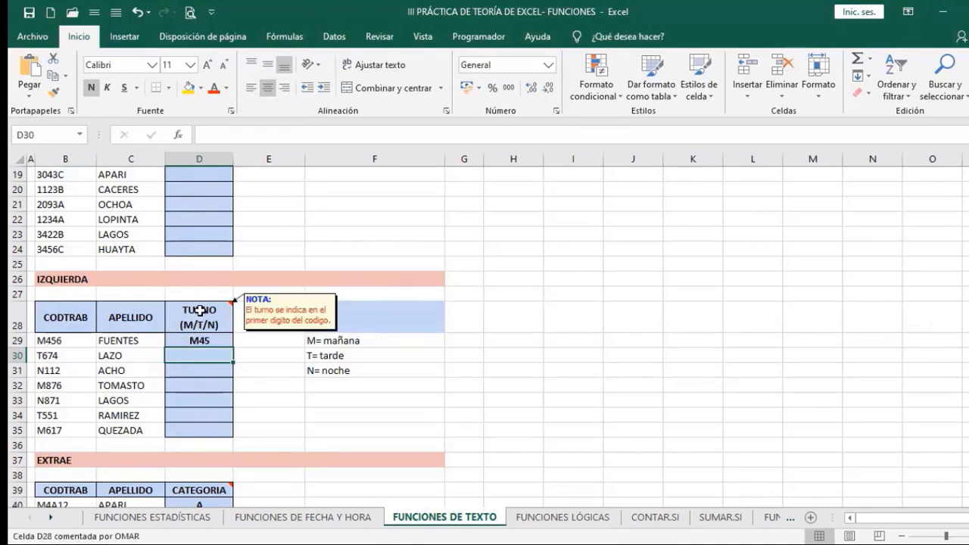
Set the number of characters in the D29 formula back to 1: =IZQUIERDA(B29;1).
click(206, 341)
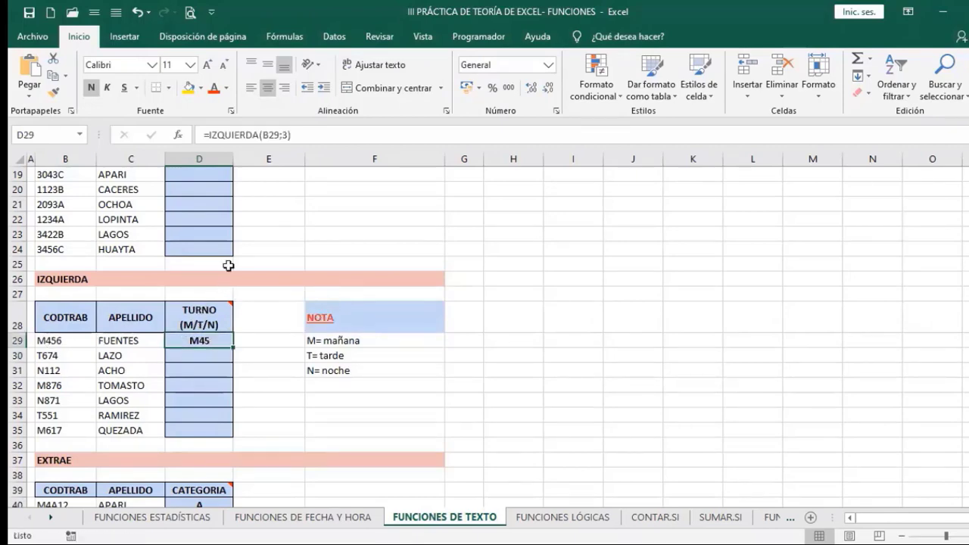
click(286, 137)
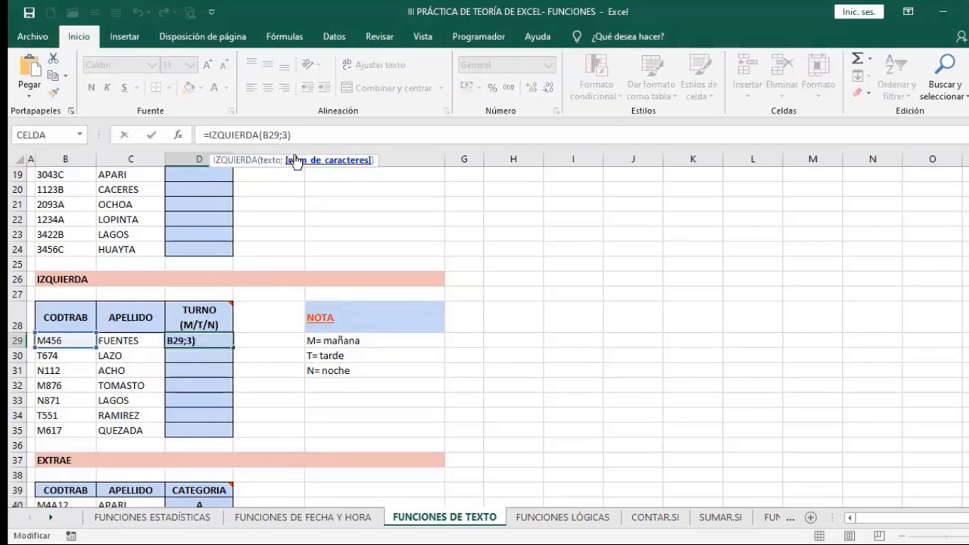
key(BackSpace)
text(1)
key(Return)
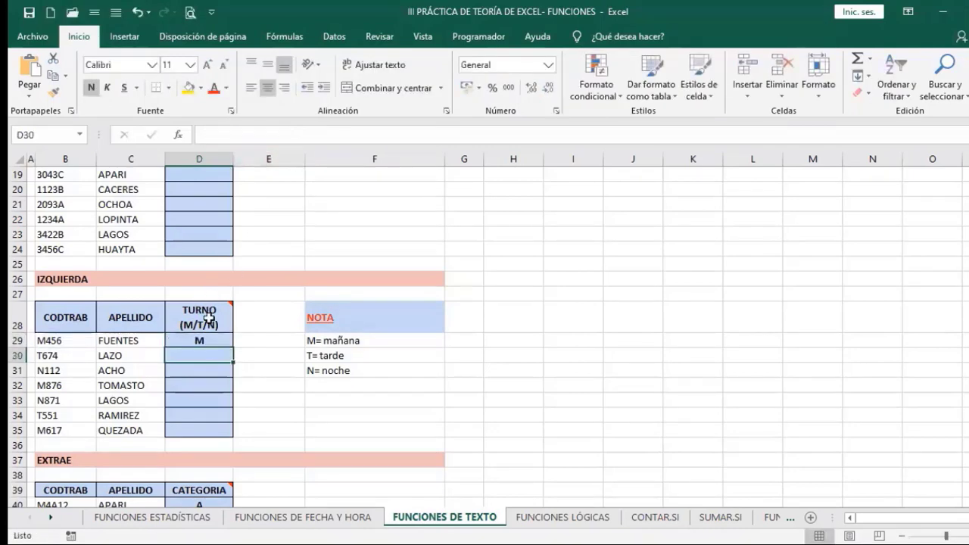
click(205, 340)
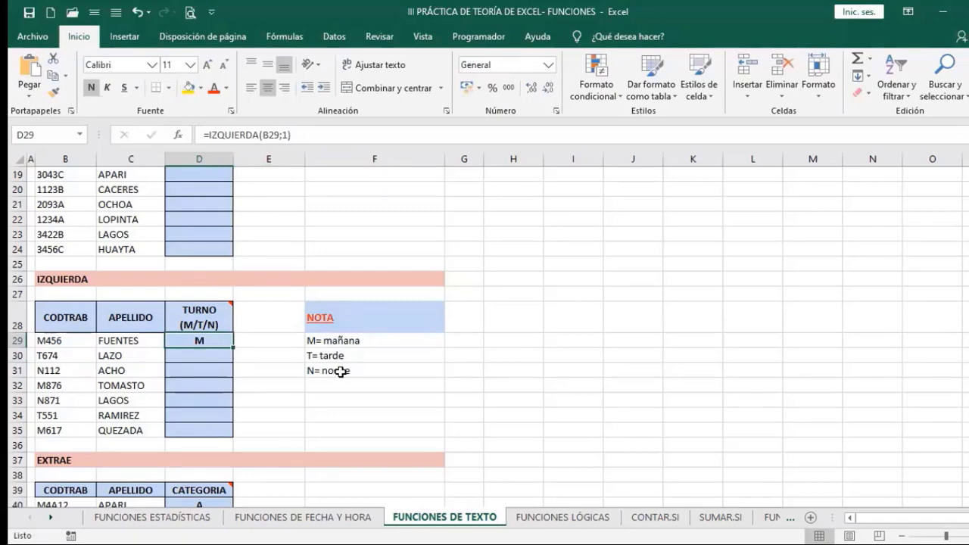
Examine the EXTRAE section and the formula in D40 that extracts CATEGORIA from the CODTRAB code.
scroll(340, 371, down, 3)
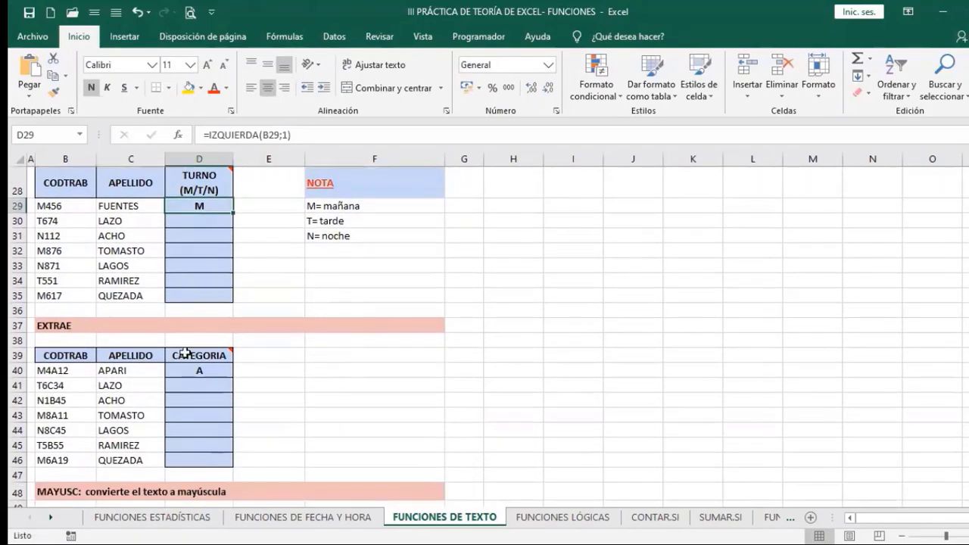
click(72, 327)
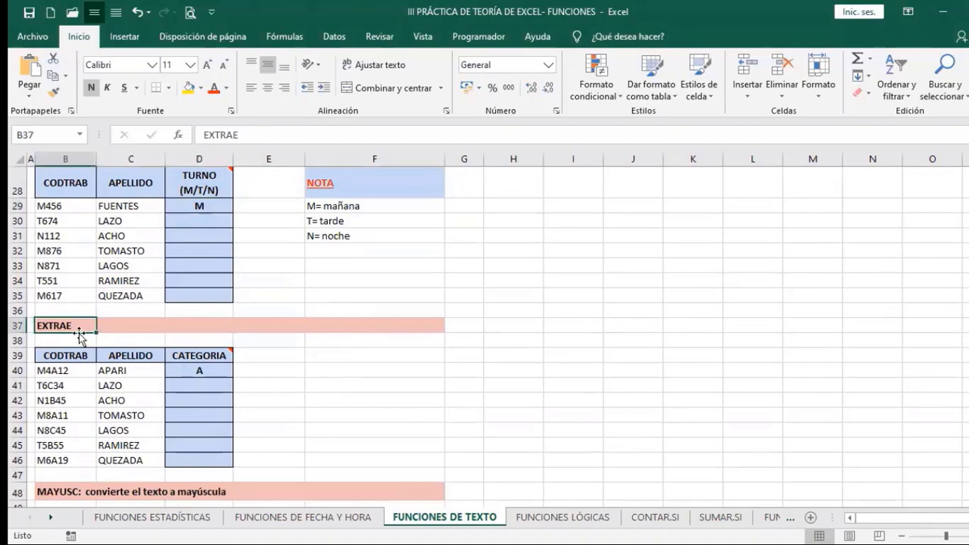
click(215, 375)
scroll(210, 395, down, 1)
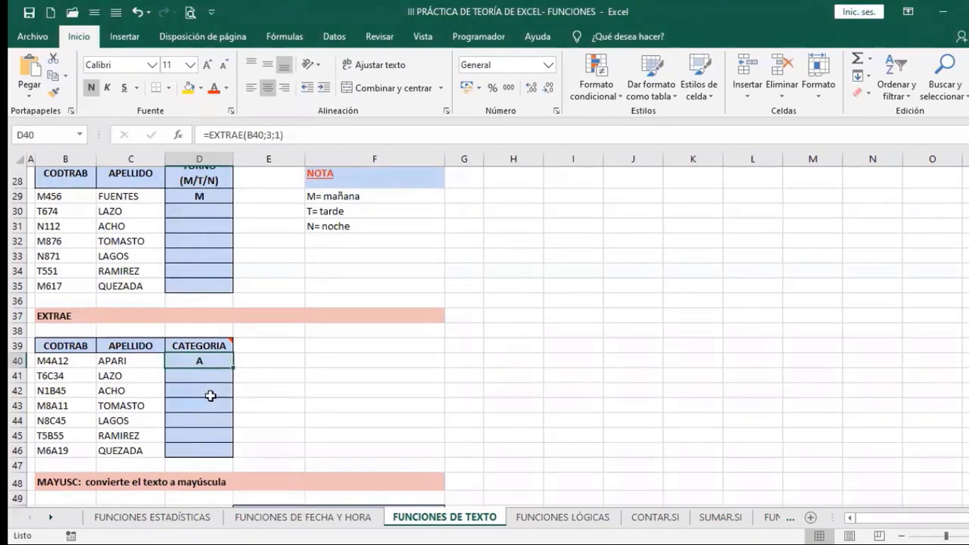
Compare the MAYUSC formula in E50 with the MINUSC formula in E57.
scroll(242, 406, down, 2)
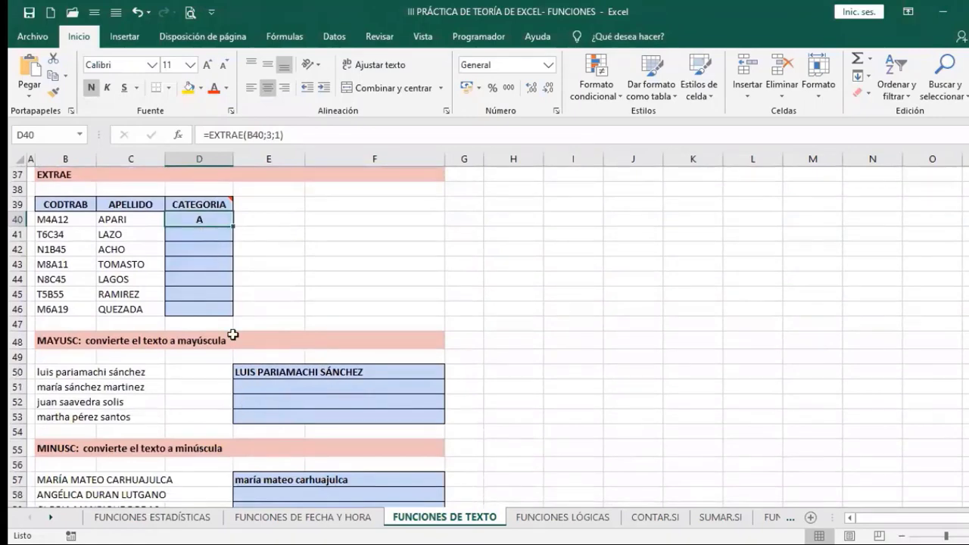
scroll(220, 338, down, 1)
click(276, 334)
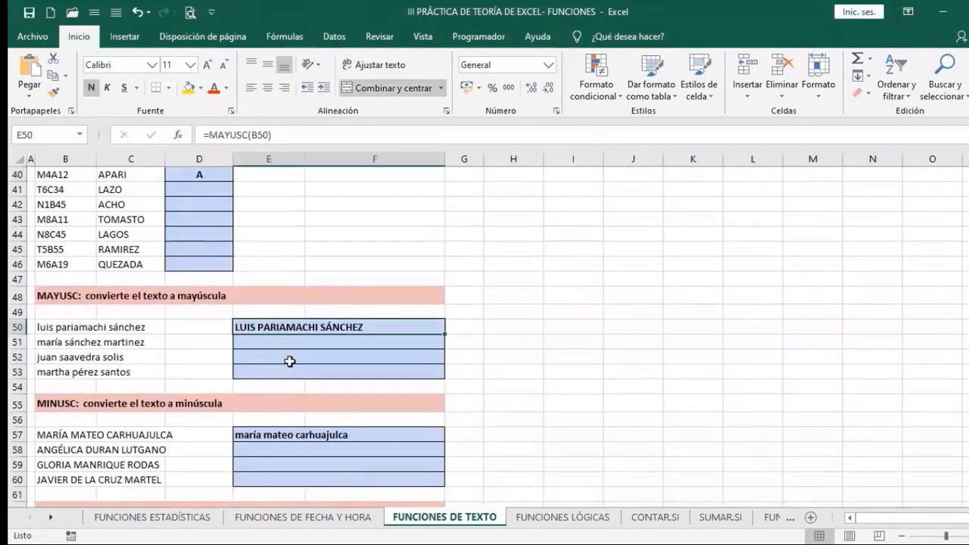
scroll(288, 352, down, 2)
click(292, 346)
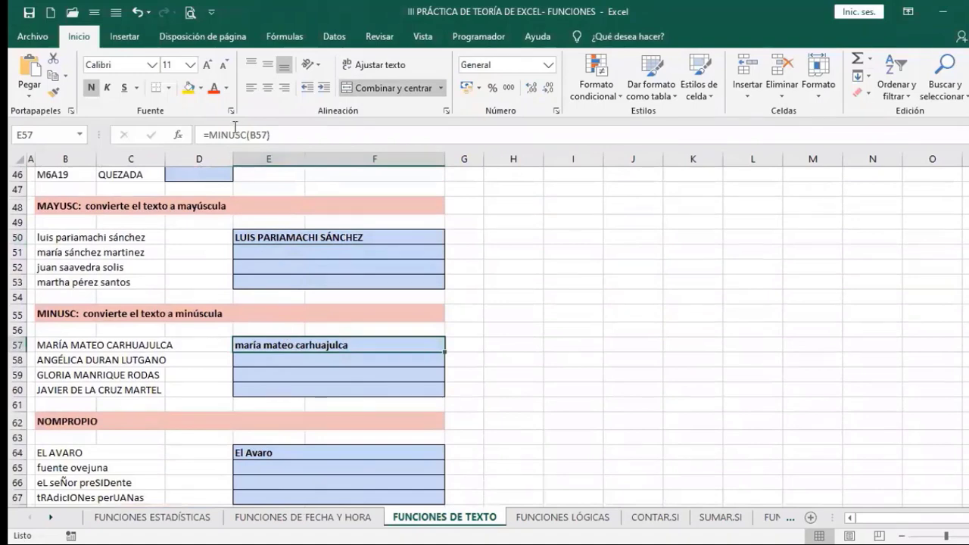
scroll(259, 352, up, 1)
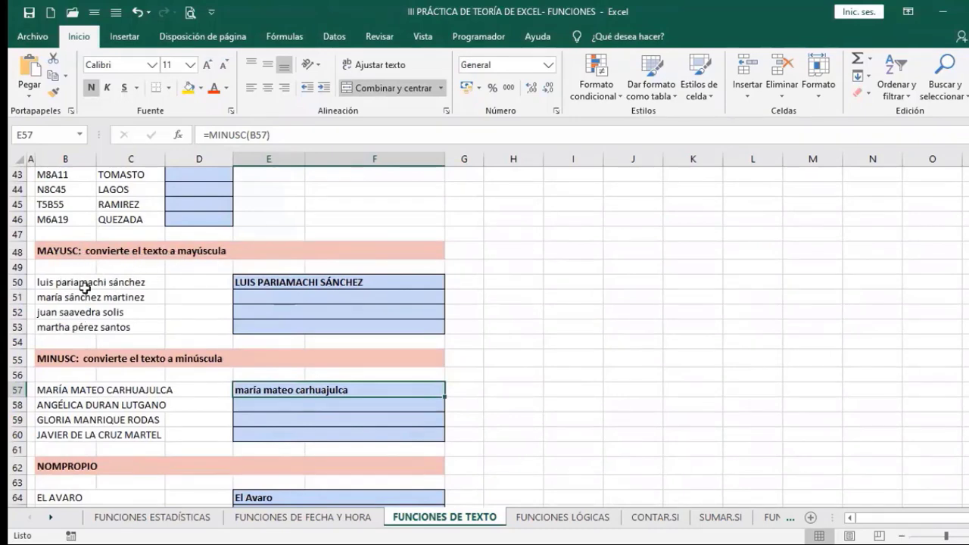
click(240, 282)
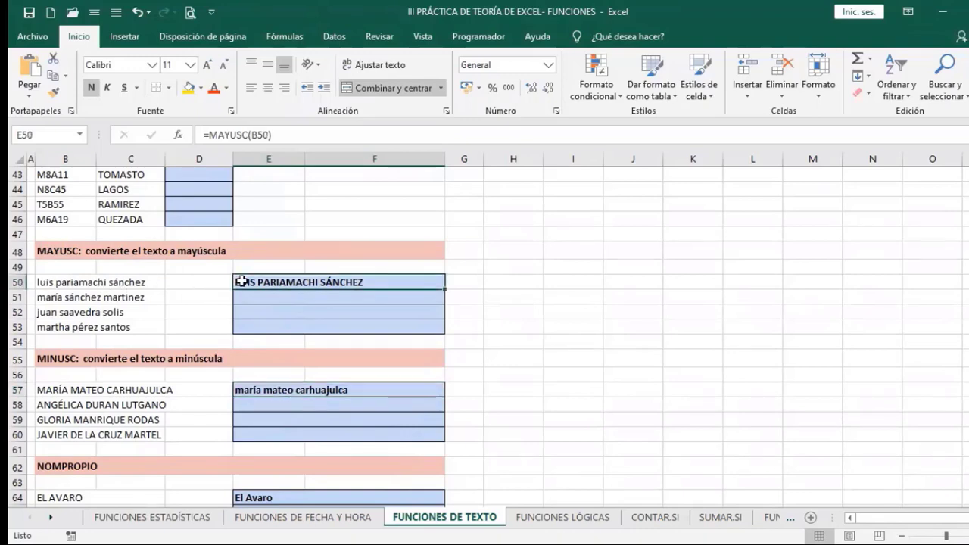
Inspect which cell the MAYUSC formula in E50 refers to, leaving the formula unchanged.
click(223, 134)
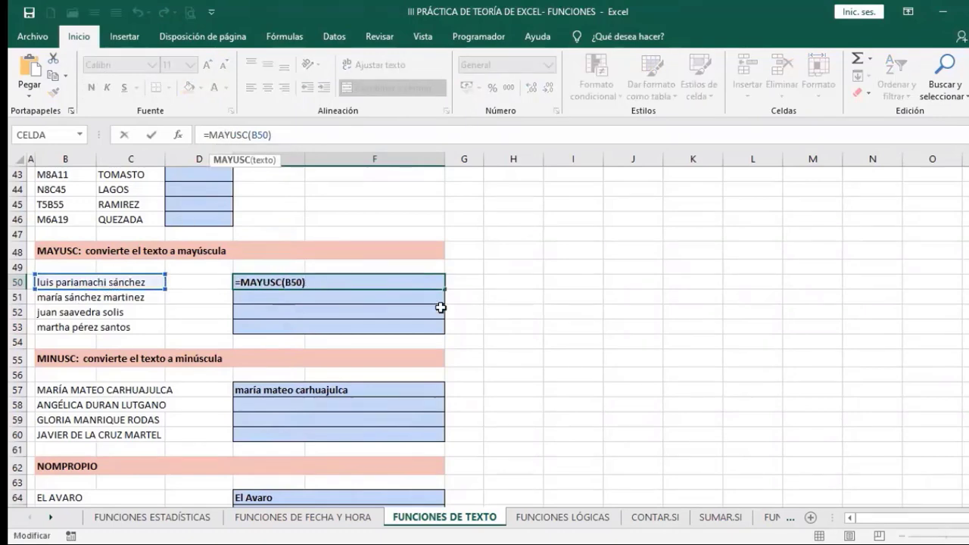
key(ctrl+Return)
Copy the LARGO formula from E73 down to E74 to count the characters of TEXTO CORTO.
scroll(487, 307, down, 7)
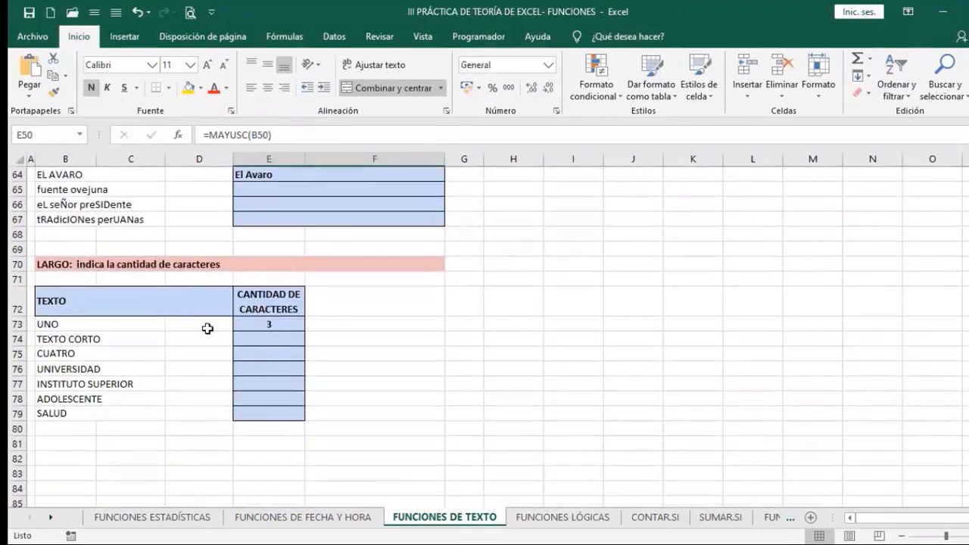
click(56, 265)
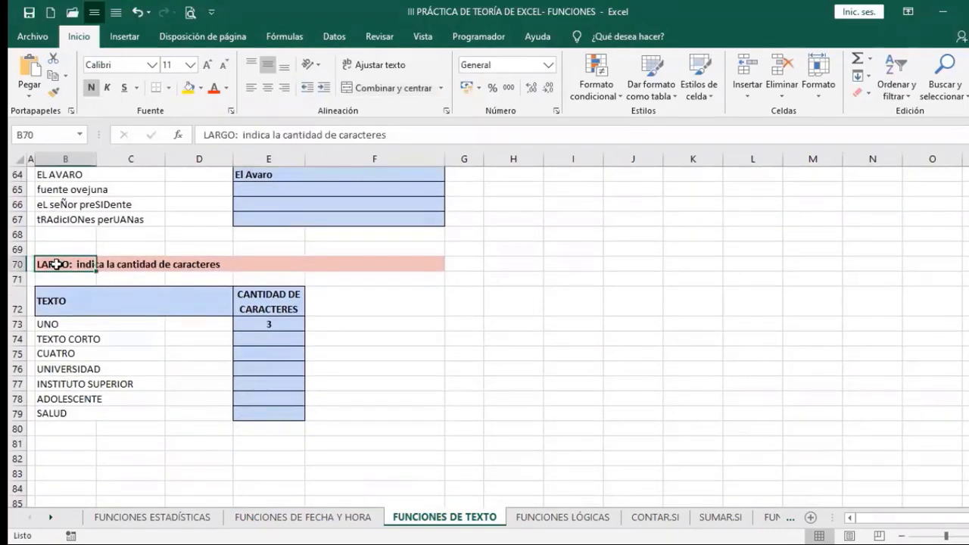
click(206, 279)
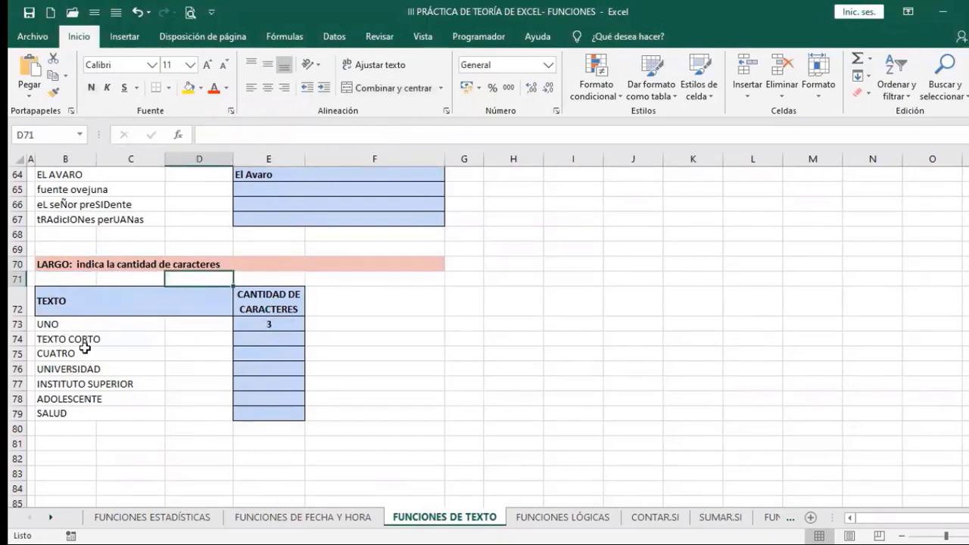
click(53, 327)
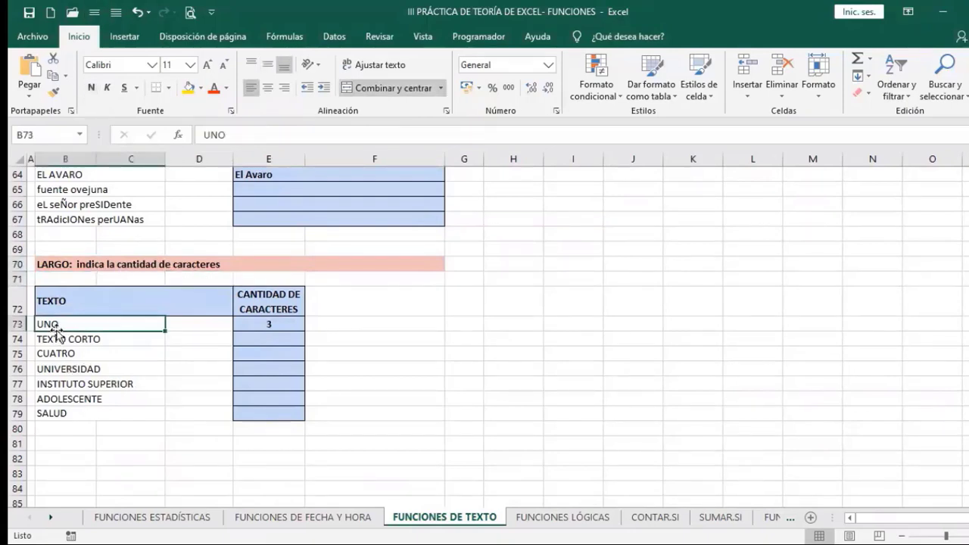
click(271, 326)
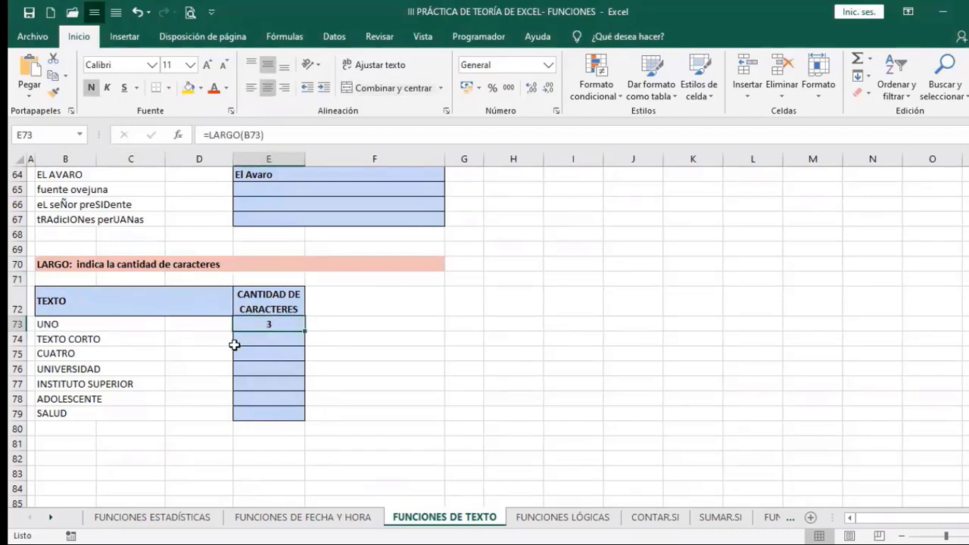
drag(305, 331, 303, 342)
click(277, 341)
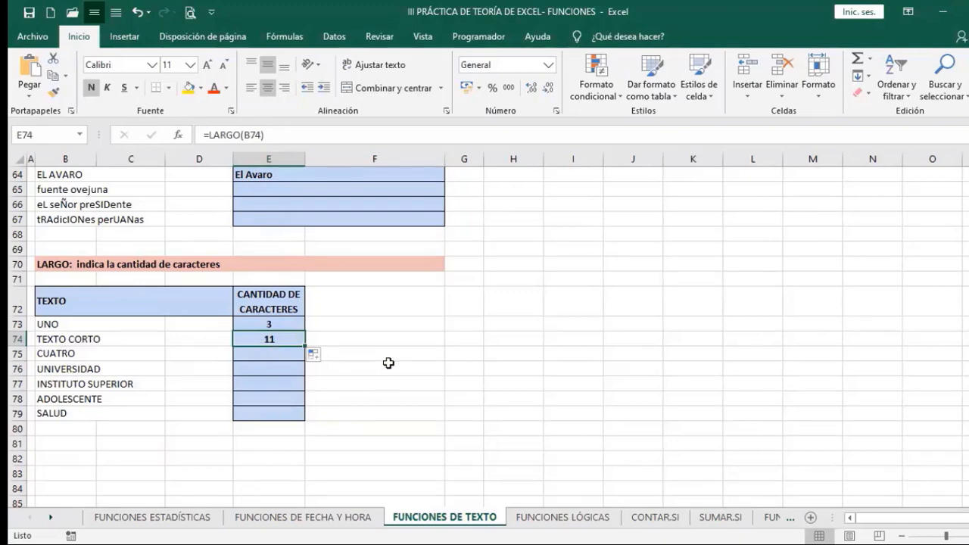
Open the FUNCIONES LÓGICAS sheet and examine Valor 1, Valor 2, Elemento and the condition text of the O section.
scroll(389, 364, up, 5)
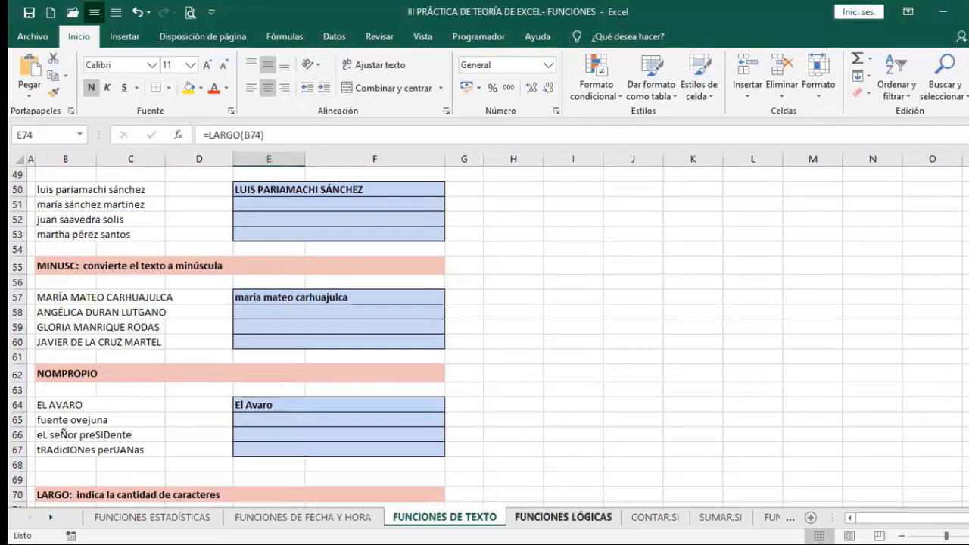
click(563, 517)
scroll(497, 435, up, 2)
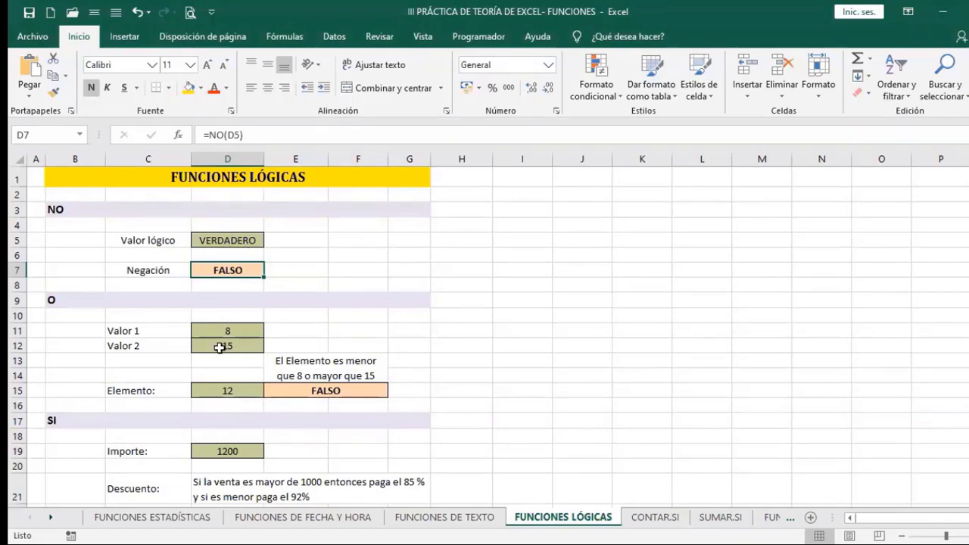
scroll(219, 347, down, 1)
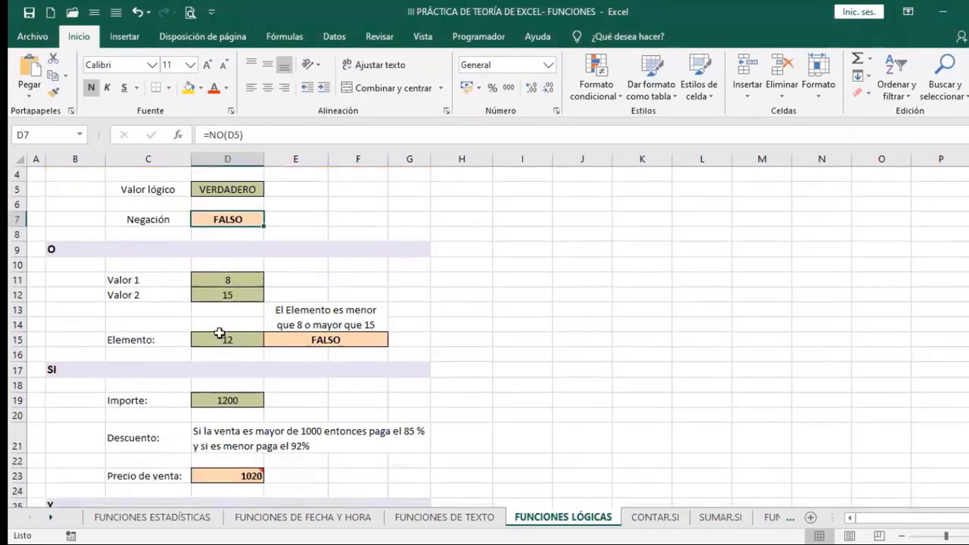
click(232, 281)
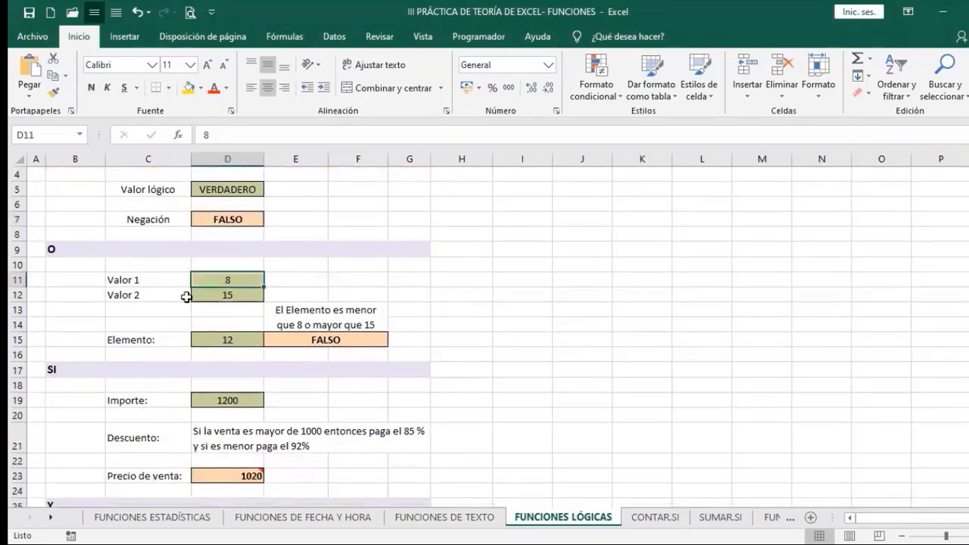
click(240, 299)
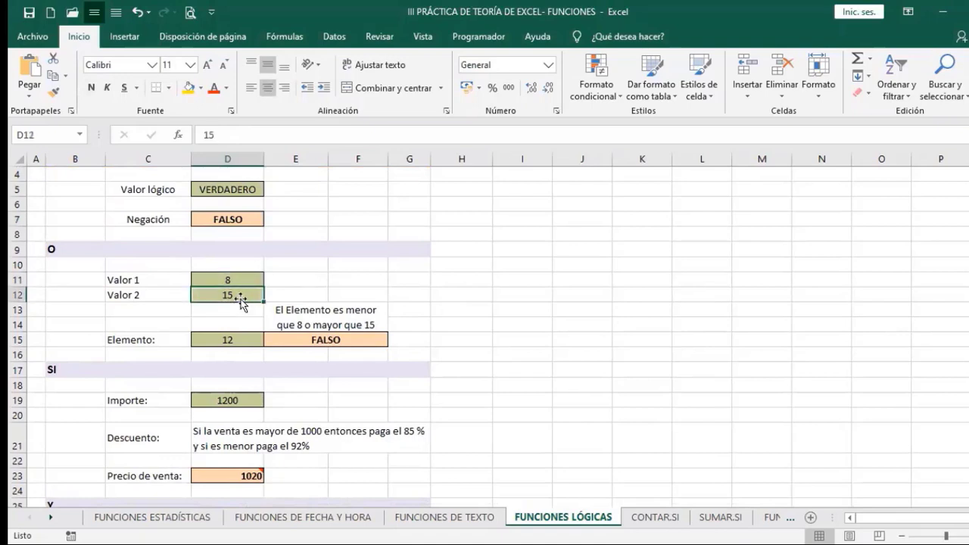
click(132, 342)
click(247, 339)
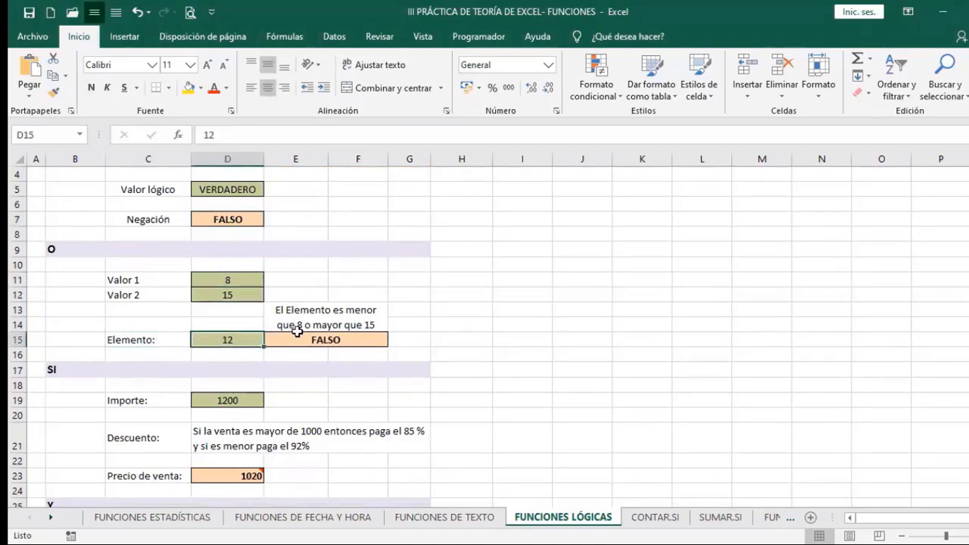
click(306, 313)
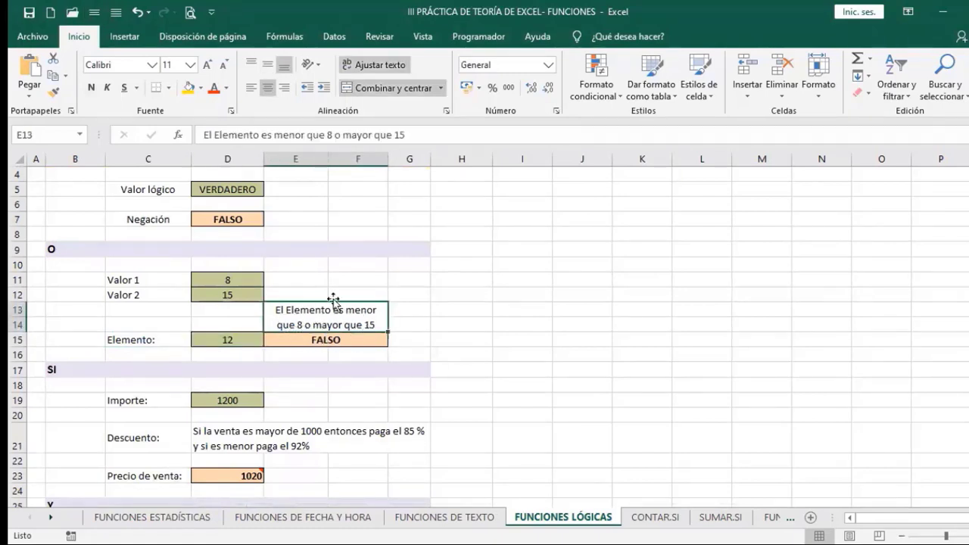
key(alt+Tab)
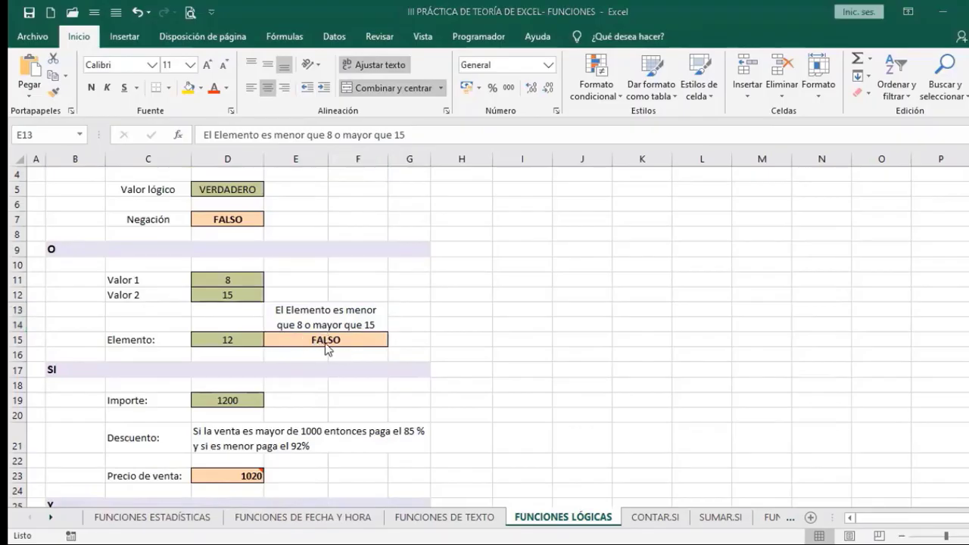
key(alt+Tab)
Inspect the O formula in E15 and the cells that its two conditions compare.
click(303, 345)
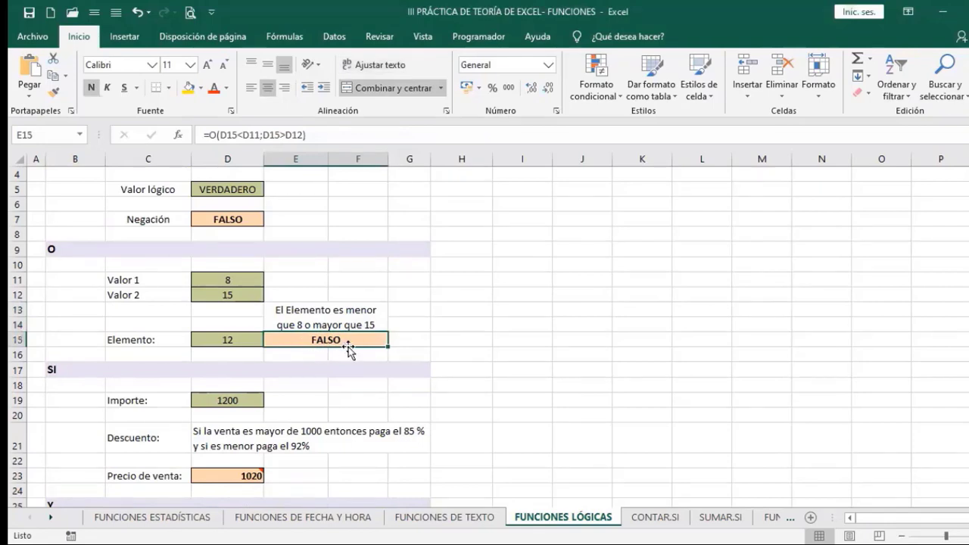
scroll(309, 335, up, 1)
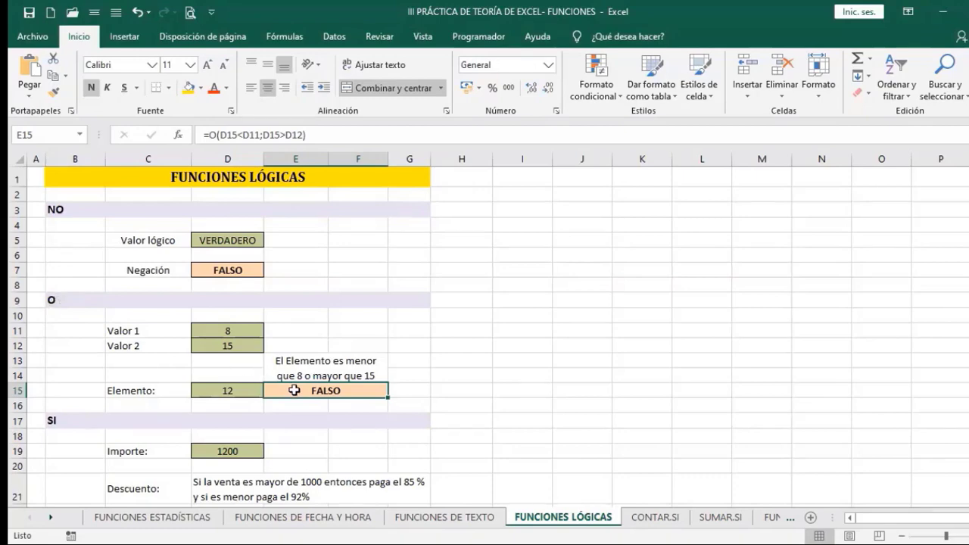
click(258, 133)
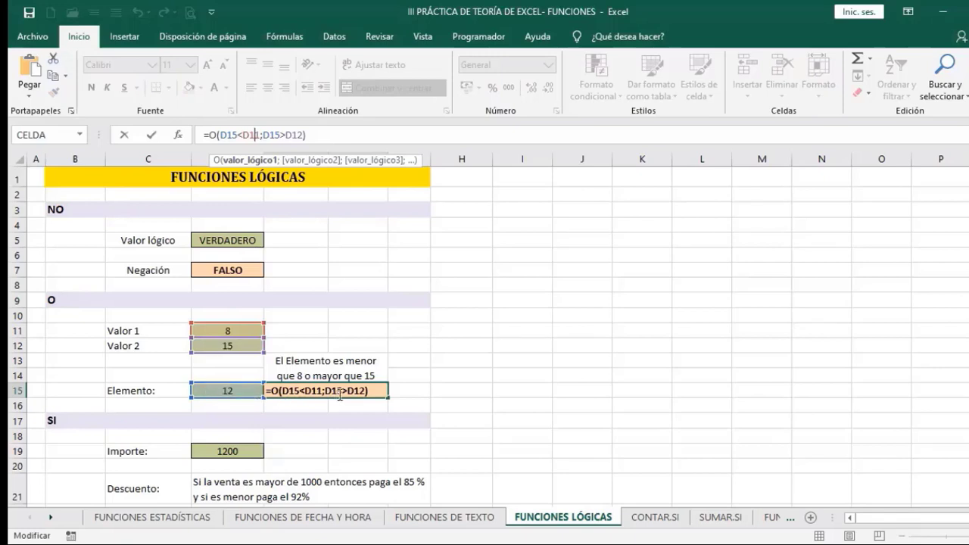
key(ctrl+Return)
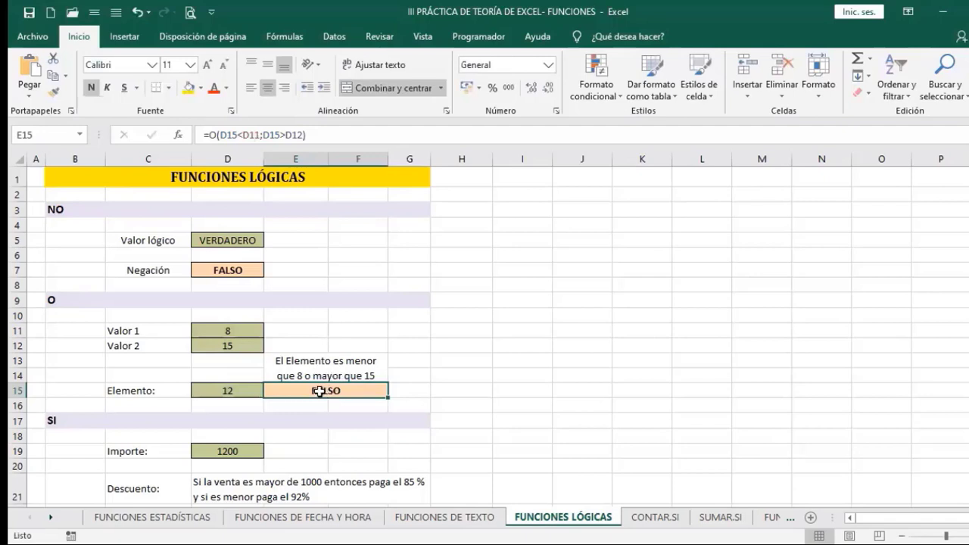
Examine the Valor lógico in D5 and the NO formula in D7 that negates it.
click(219, 243)
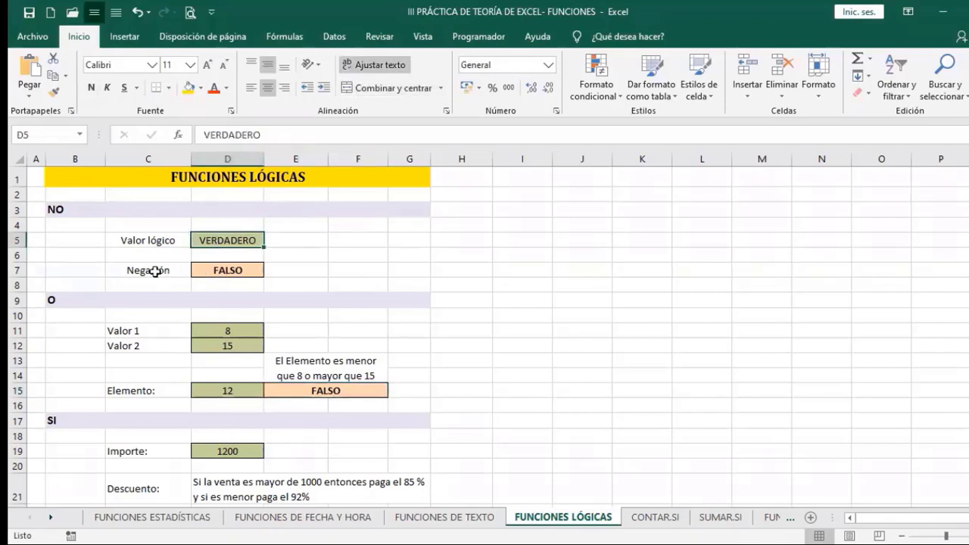
click(210, 271)
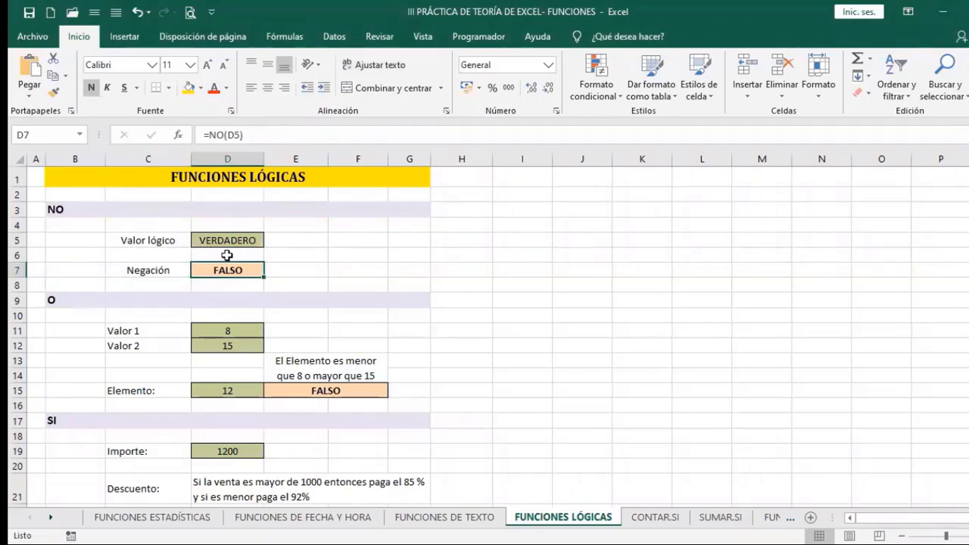
click(237, 141)
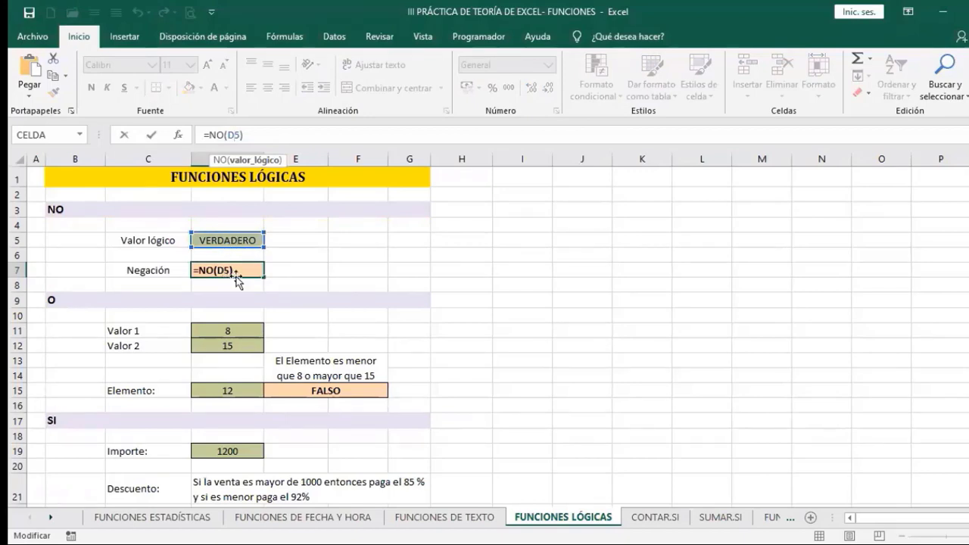
key(ctrl+Return)
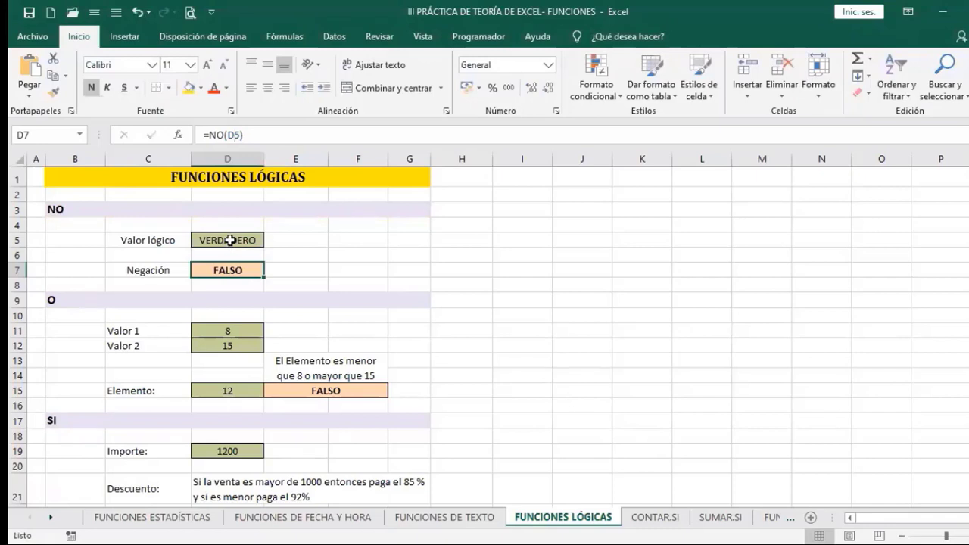
Set the Valor lógico in D5 of the NO section to FALSO.
click(229, 240)
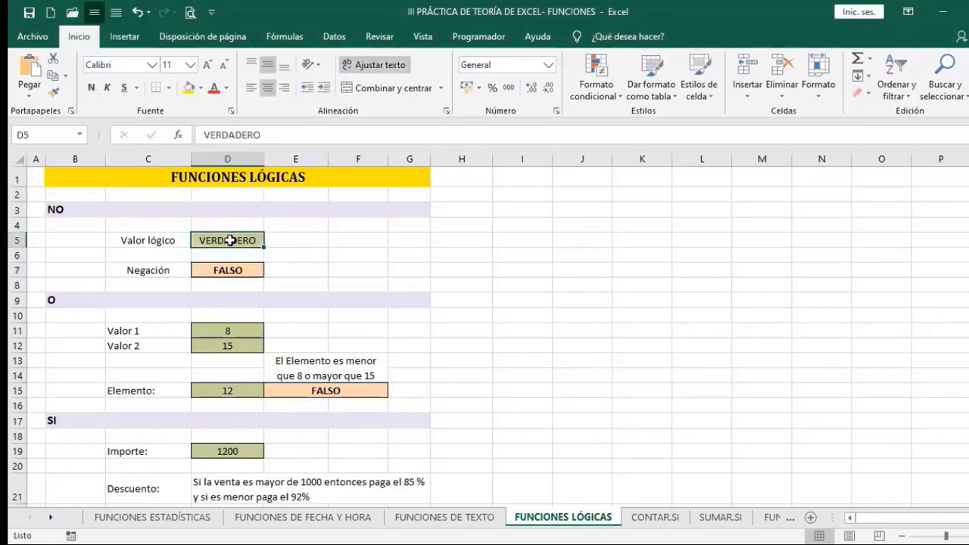
text(FA)
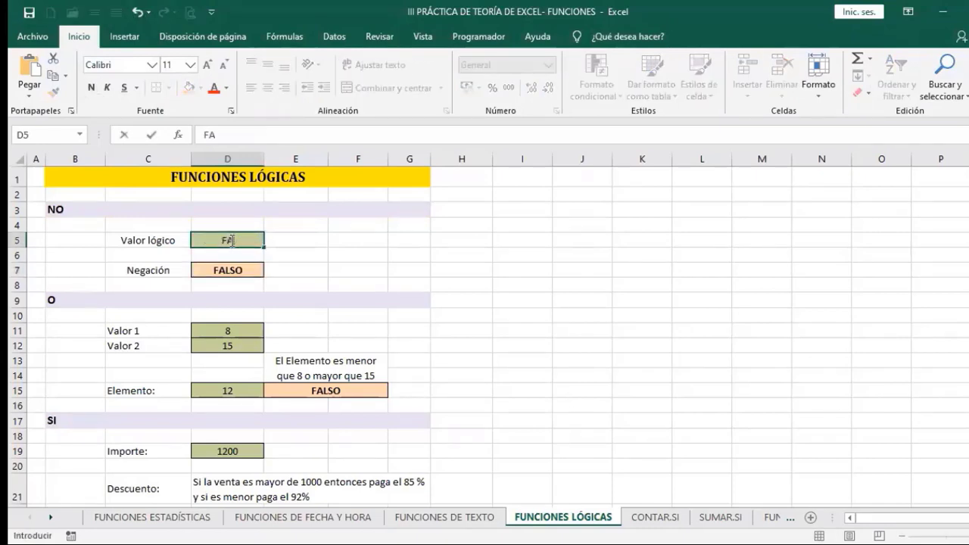
text(LSO)
key(Return)
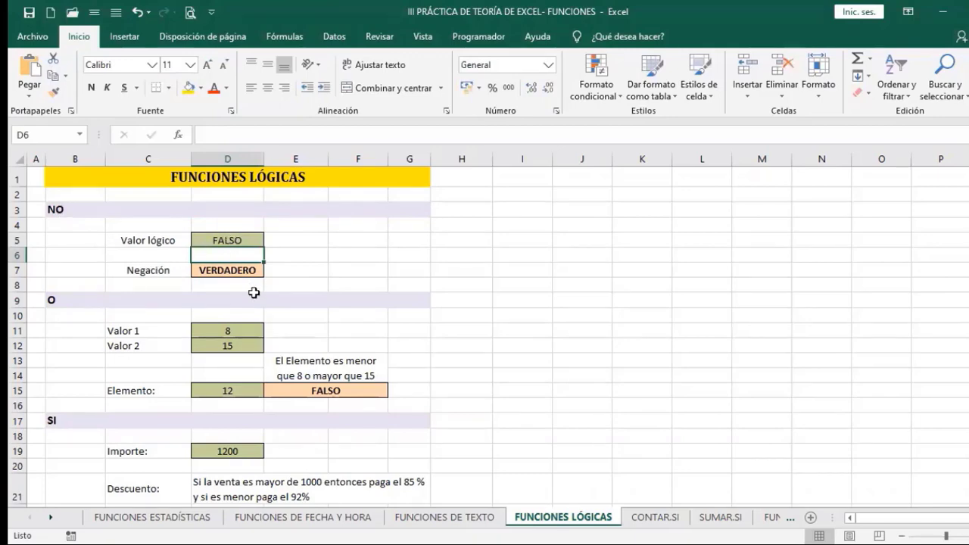
Examine the SI and Y sections, including the notes on the Precio de venta and Procede el Descuento result cells.
scroll(354, 324, down, 3)
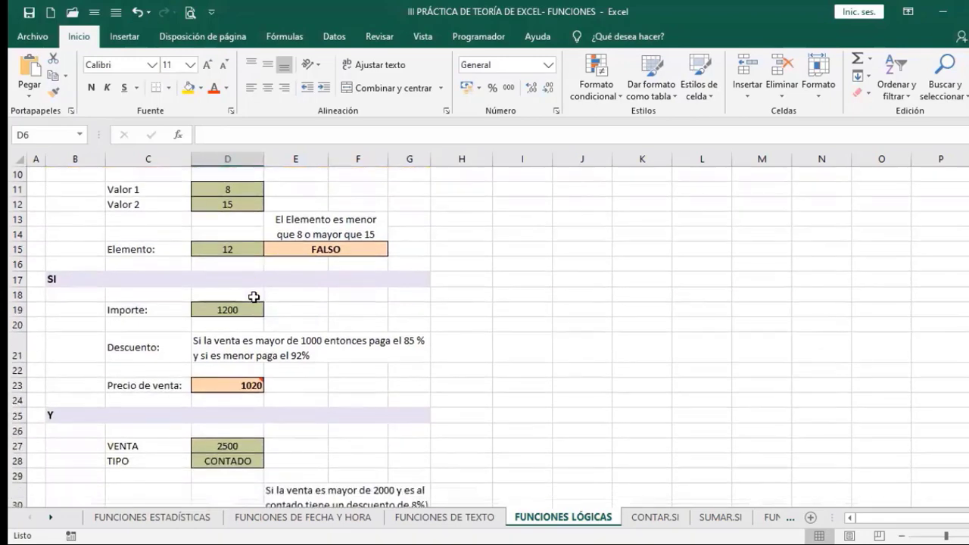
scroll(254, 297, down, 1)
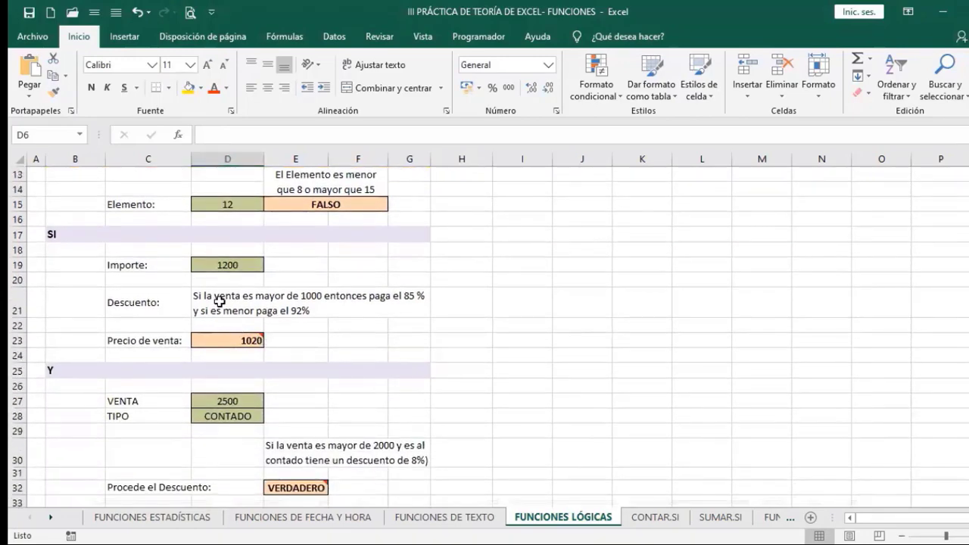
scroll(218, 301, down, 1)
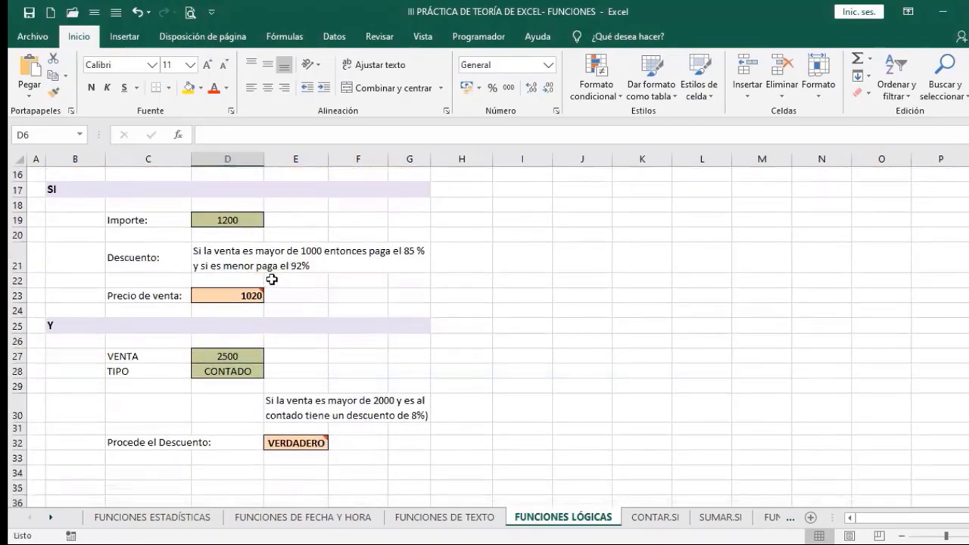
scroll(229, 276, up, 2)
scroll(230, 325, up, 4)
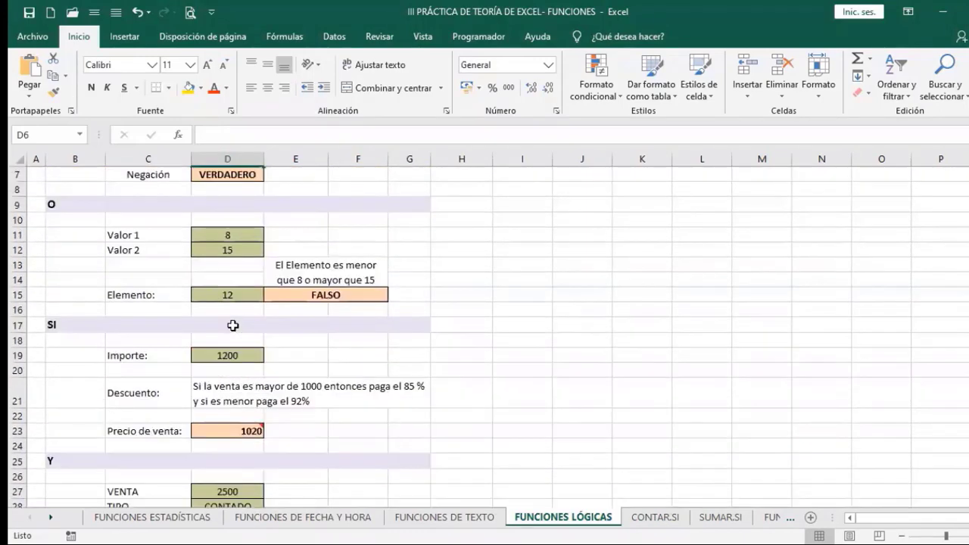
scroll(240, 383, down, 2)
scroll(239, 382, down, 2)
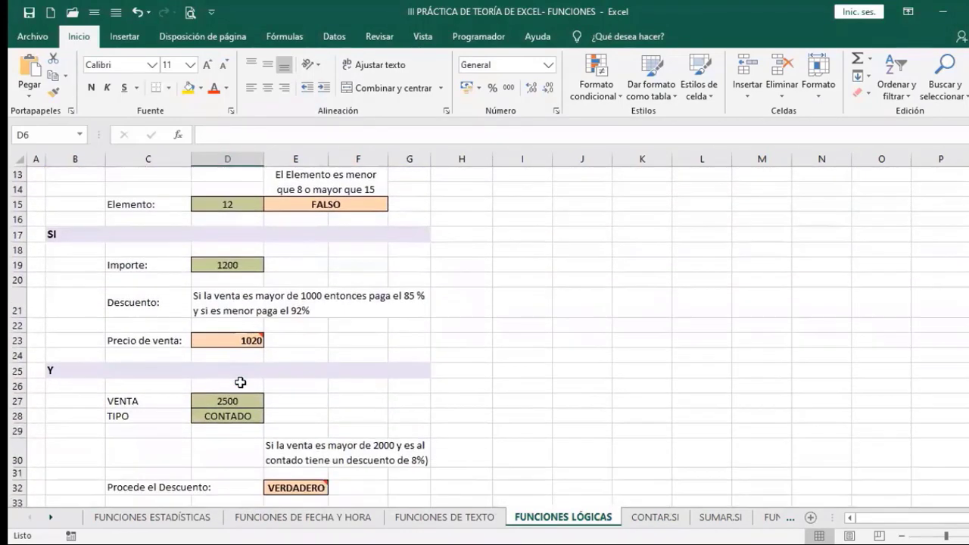
mouse_move(247, 341)
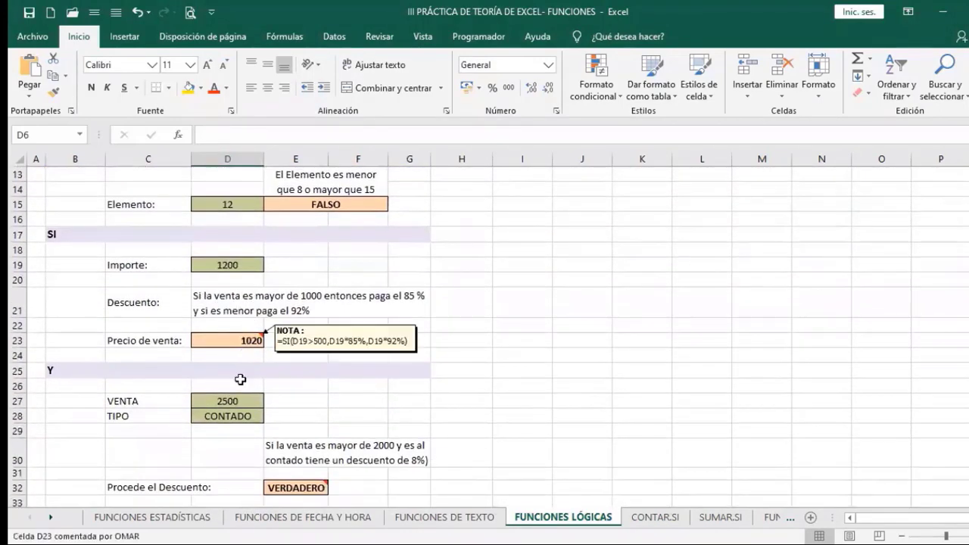
scroll(273, 401, down, 2)
mouse_move(295, 398)
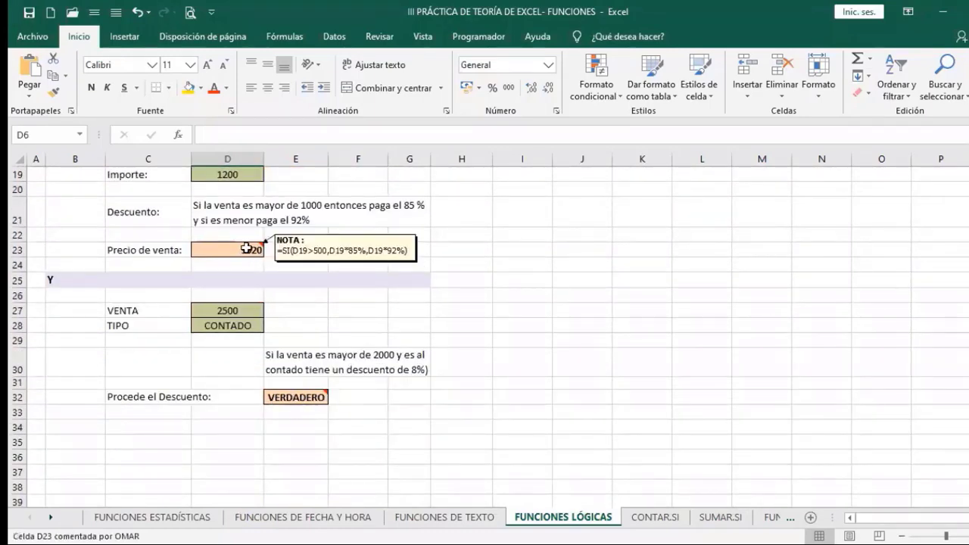
Open the CONTAR.SI sheet and examine the Cuadro de Resumen and the CANT. TRAB formula for section A in H7.
click(652, 517)
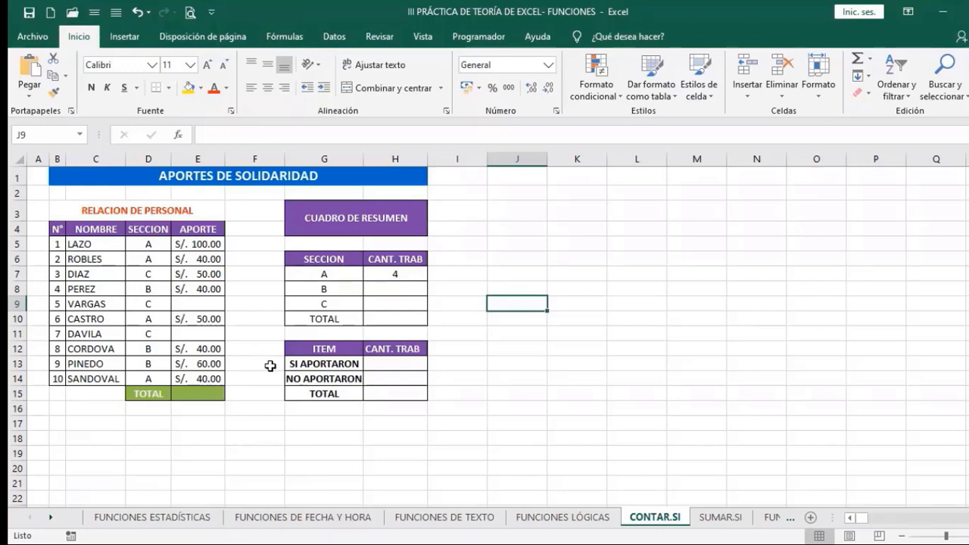
click(318, 220)
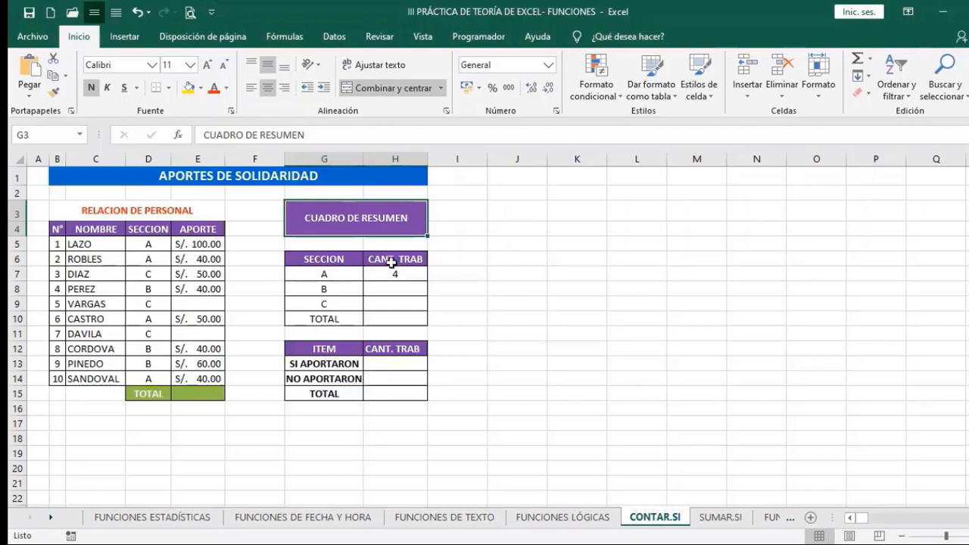
click(396, 262)
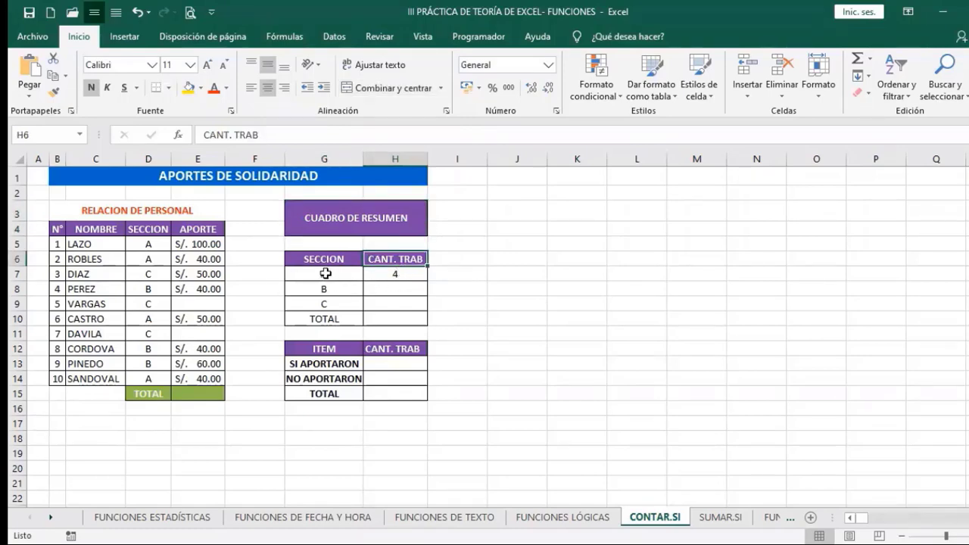
click(400, 275)
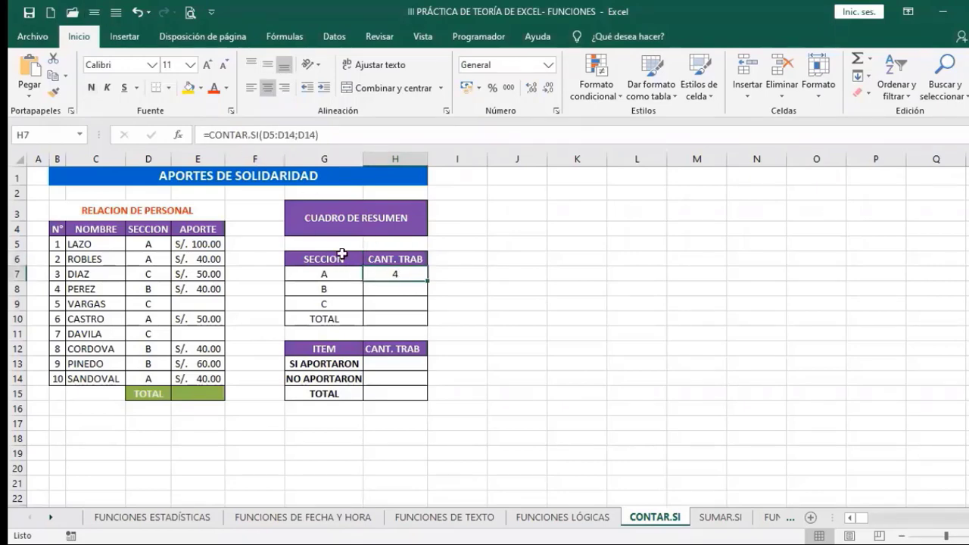
Change the criterion of the CONTAR.SI formula in H7 to cell D6, keeping the range D5:D14.
click(274, 135)
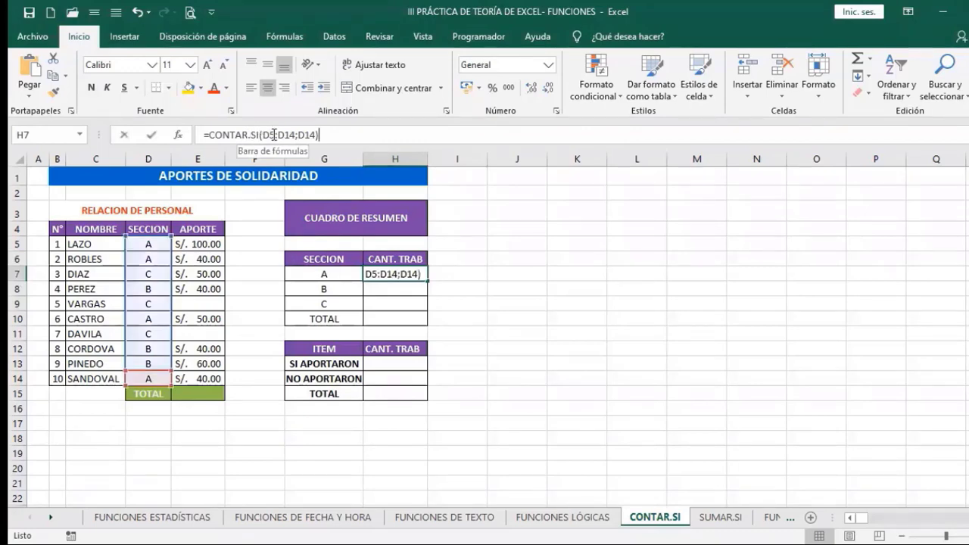
click(271, 134)
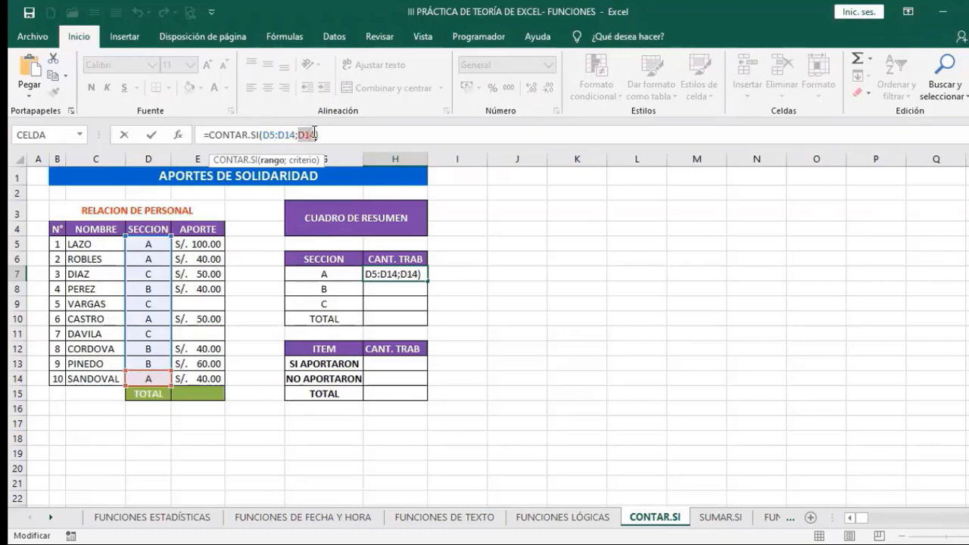
key(BackSpace)
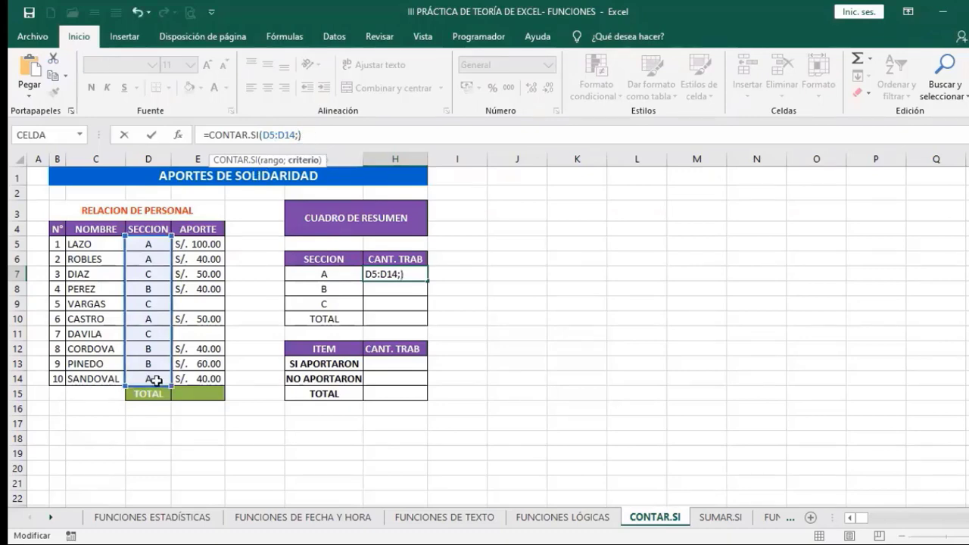
click(144, 259)
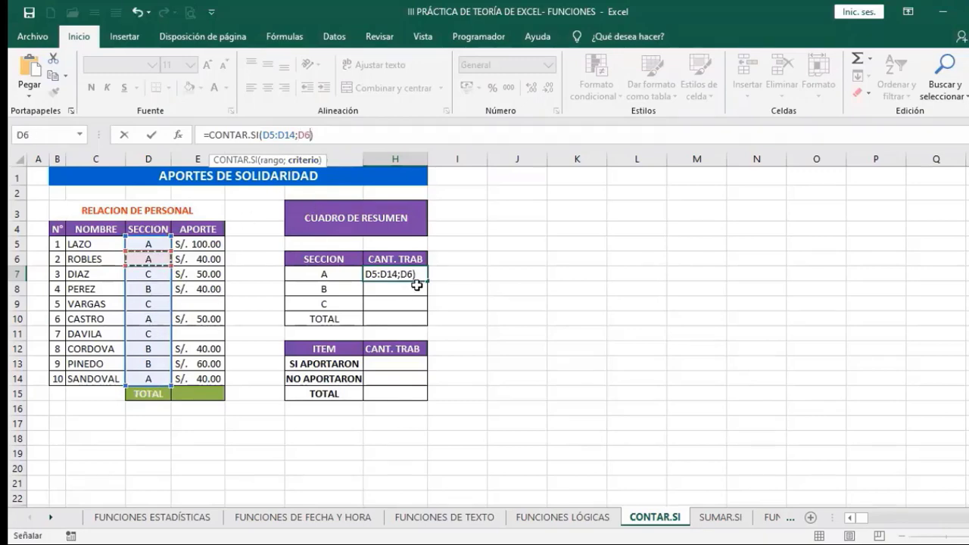
key(Return)
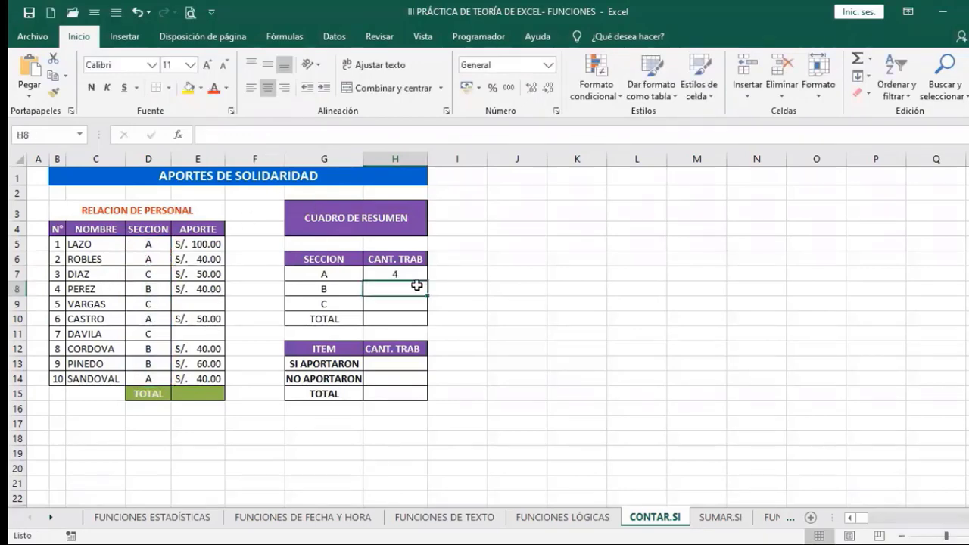
Copy the H7 count formula down to H8 for section B and correct its range to D5:D14.
click(413, 276)
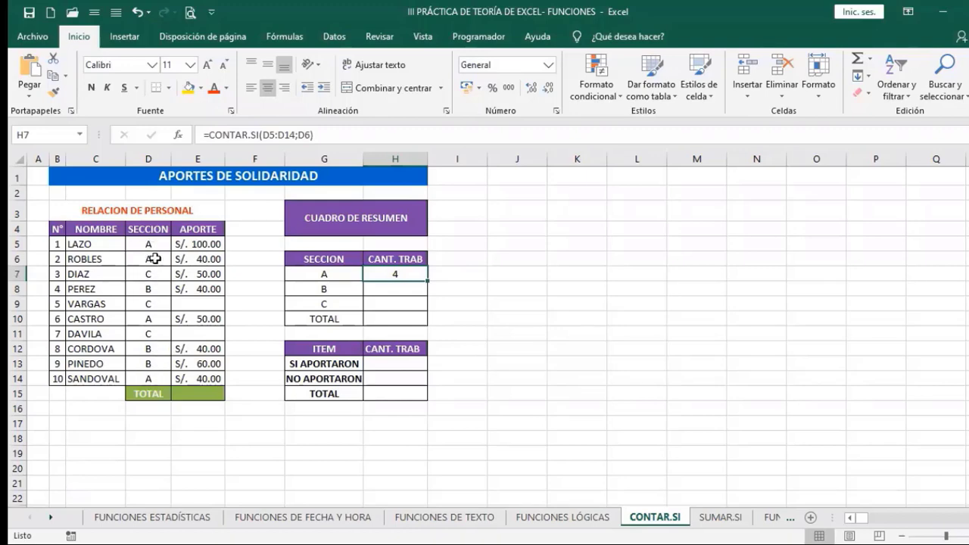
drag(427, 282, 427, 295)
click(405, 289)
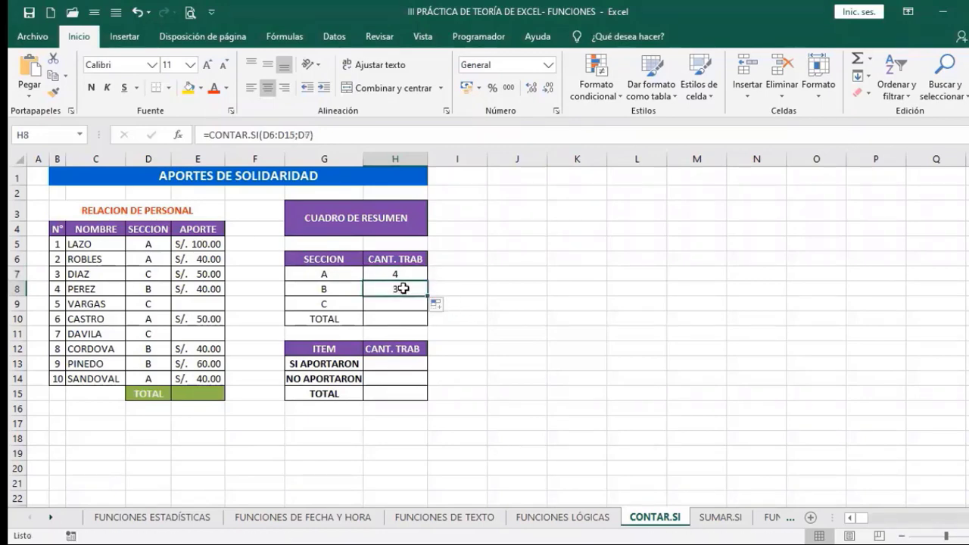
click(265, 135)
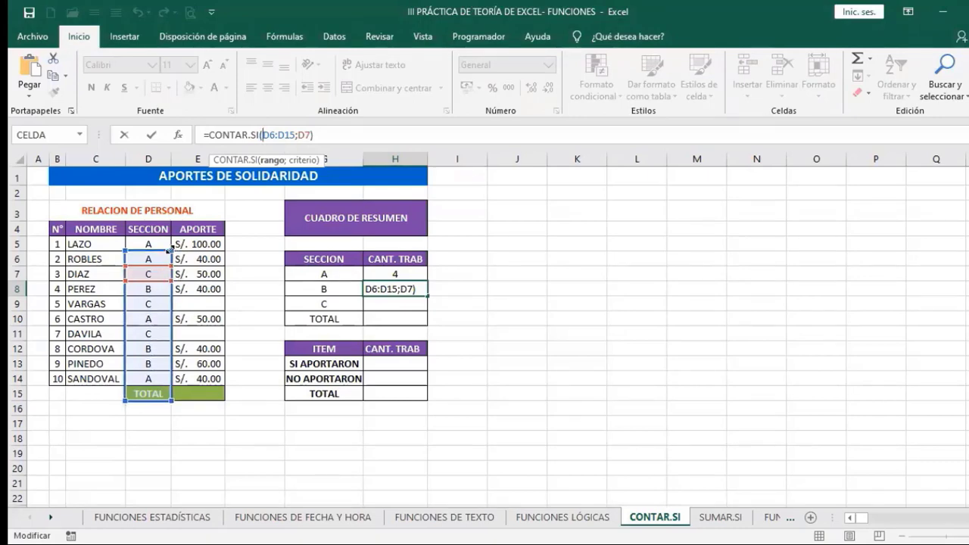
drag(169, 240, 163, 378)
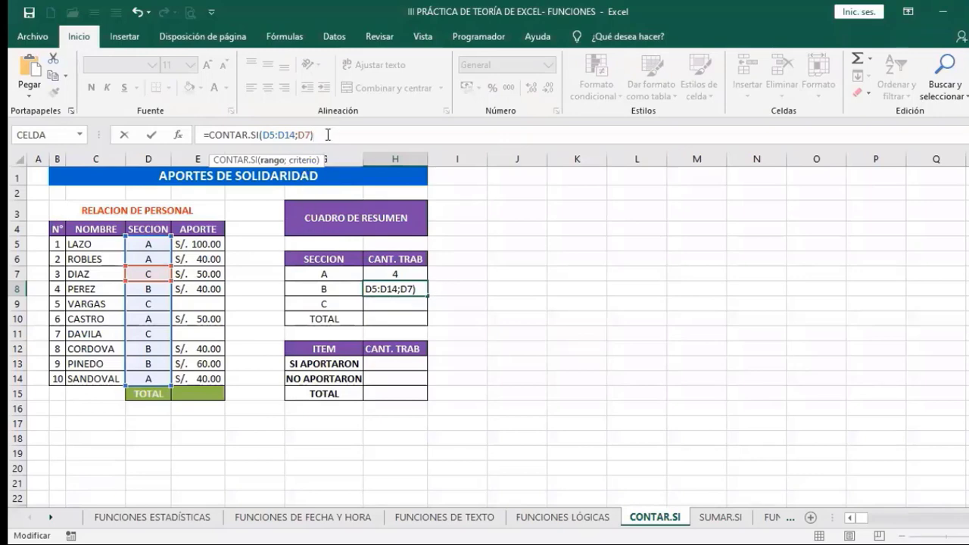
key(Return)
Replace the criterion of the CONTAR.SI formula in H8 with cell D12, a section B entry.
click(412, 289)
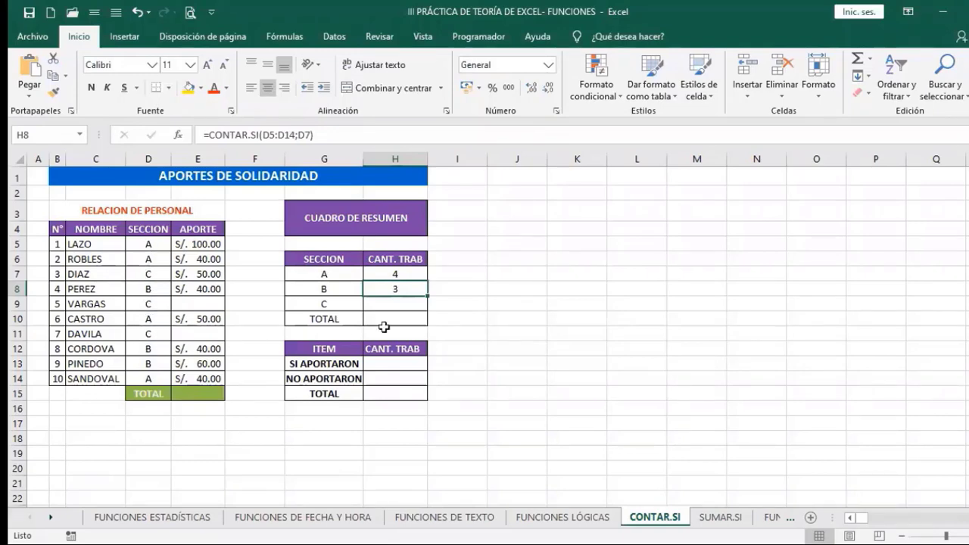
click(296, 135)
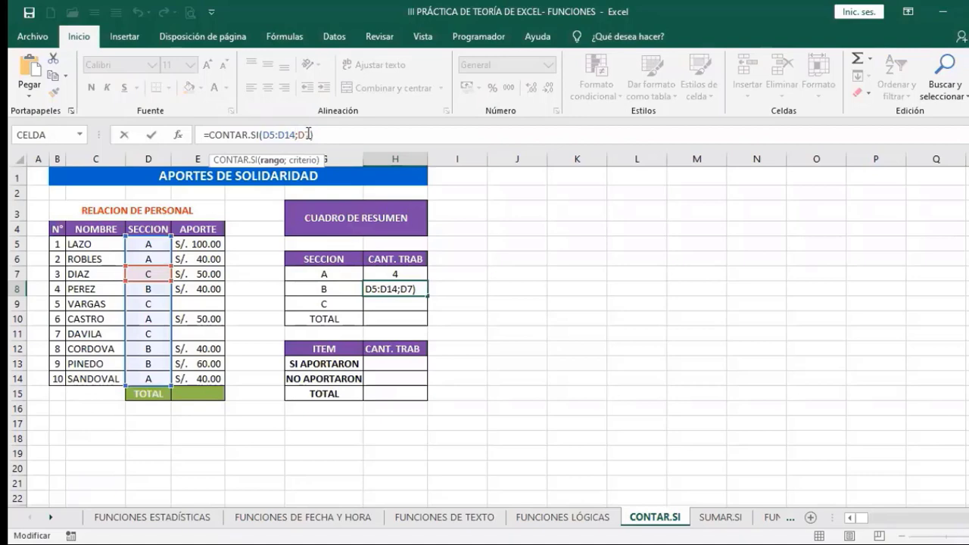
click(308, 135)
key(BackSpace)
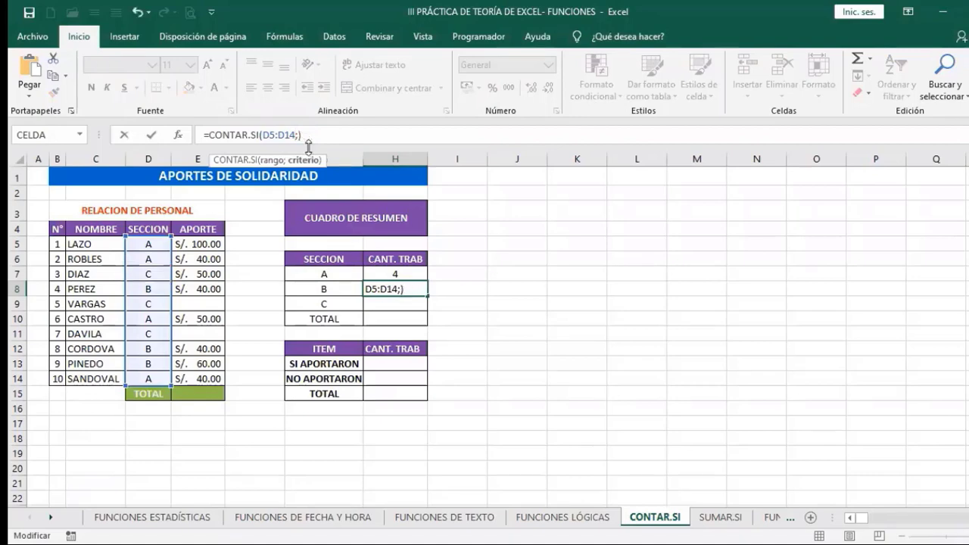
click(142, 347)
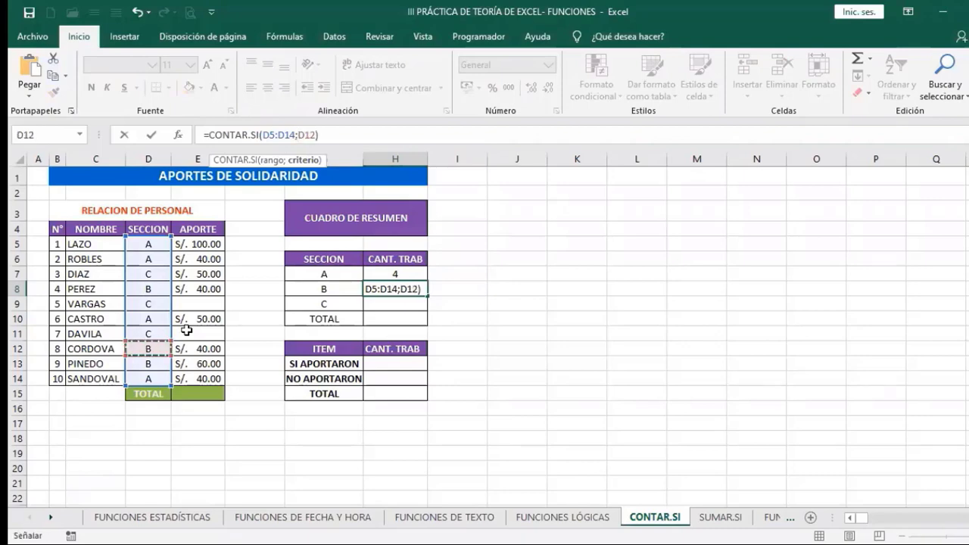
click(390, 290)
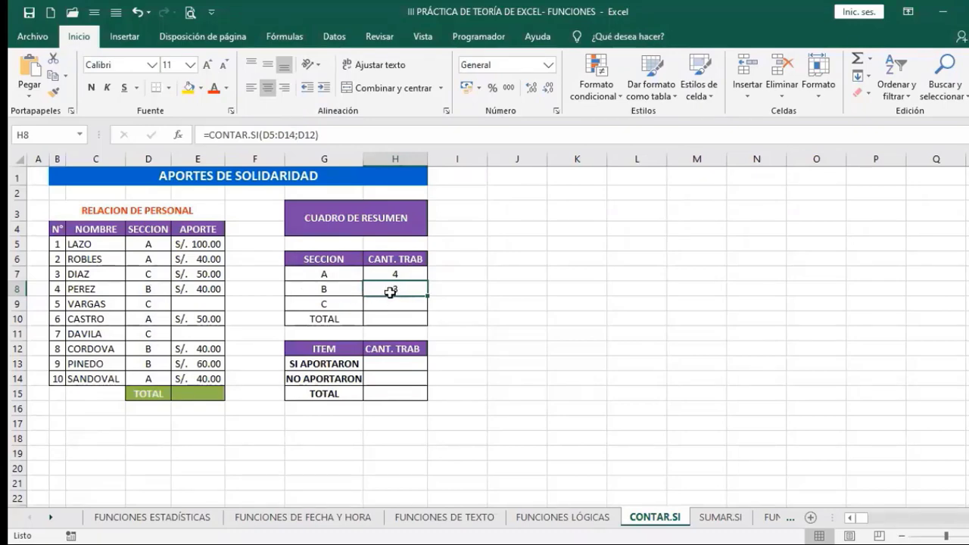
Clear the section B count formula from H8.
click(420, 362)
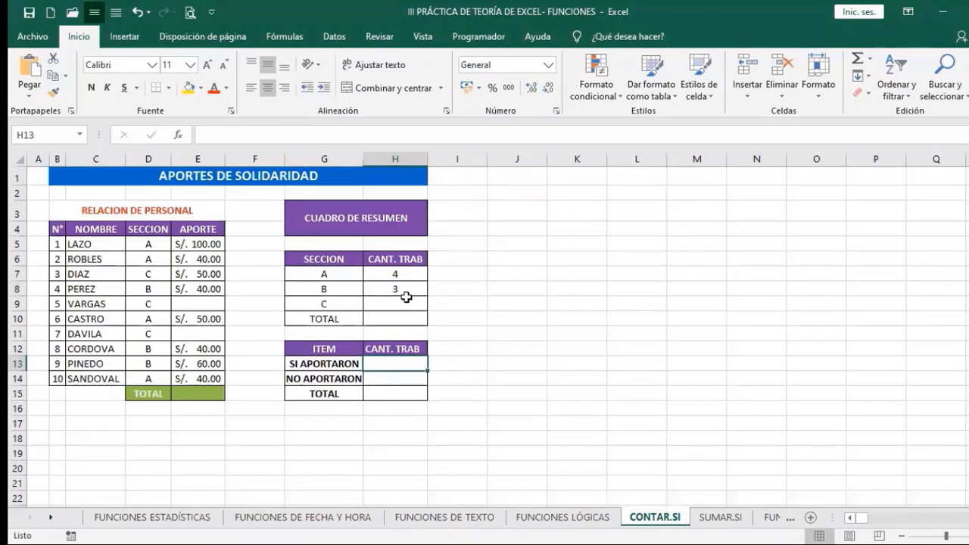
click(409, 295)
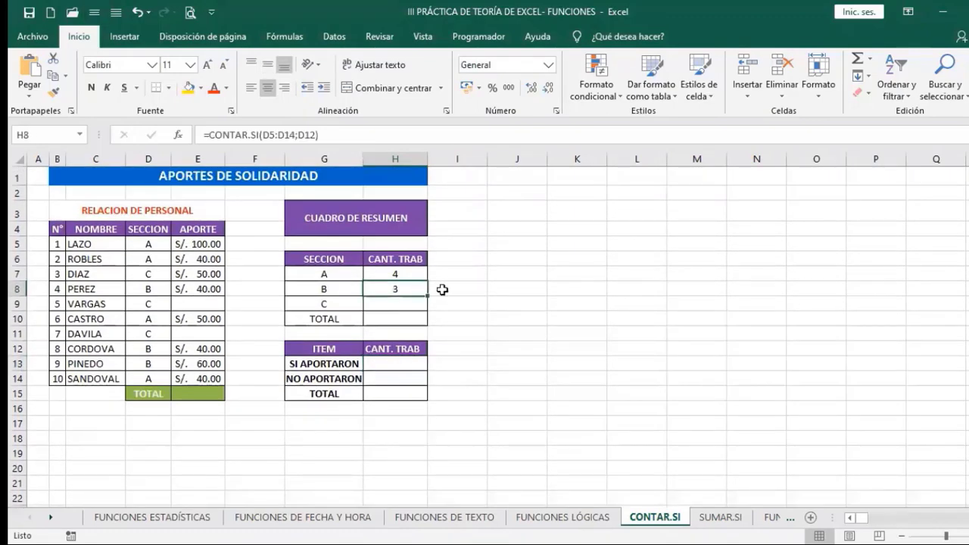
key(Delete)
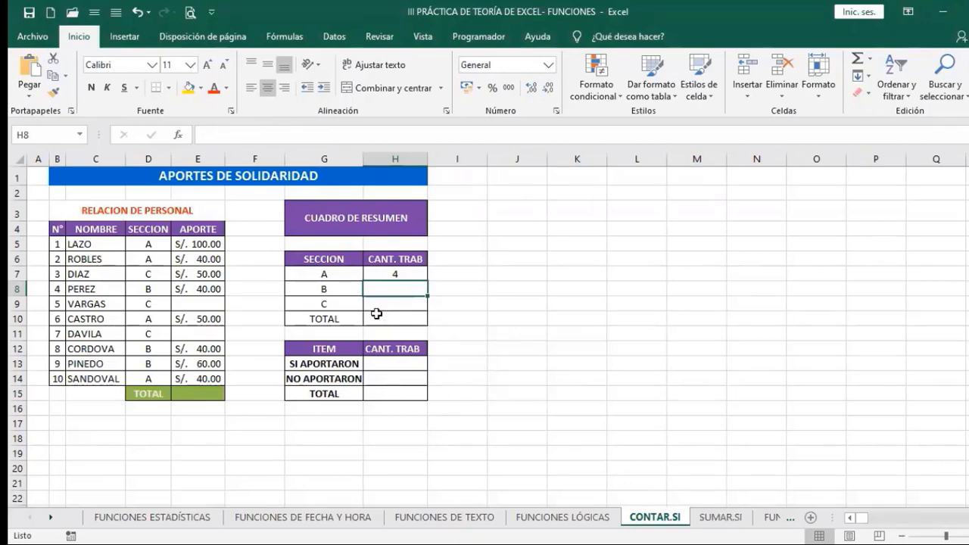
Examine the Rango and Criterio arguments of the CONTAR.SI function in H7 and their descriptions in the function arguments dialog.
key(Up)
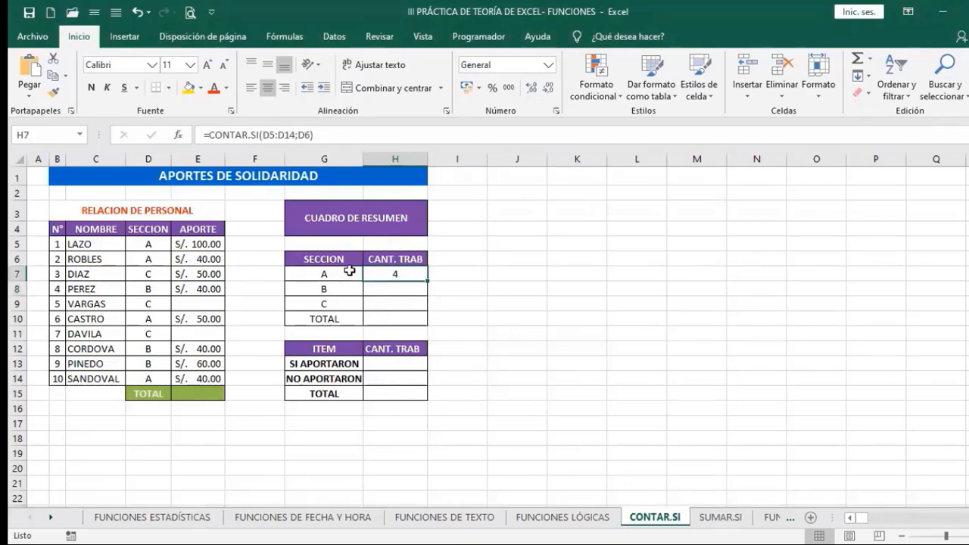
click(283, 134)
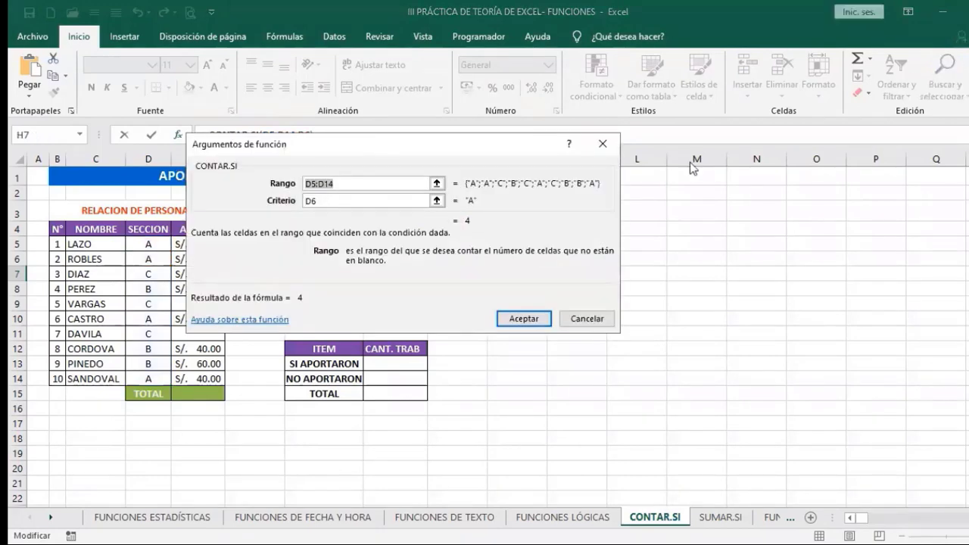
drag(225, 162, 520, 183)
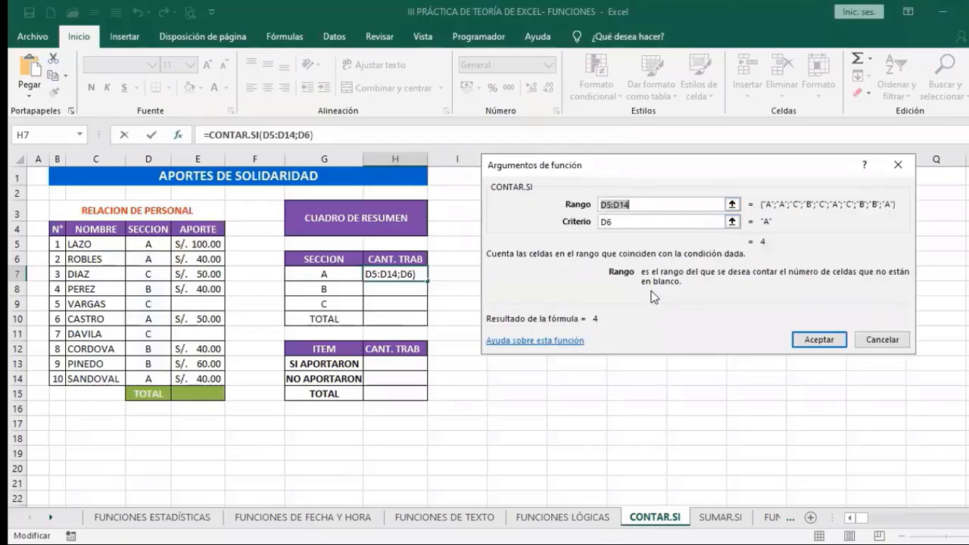
click(636, 208)
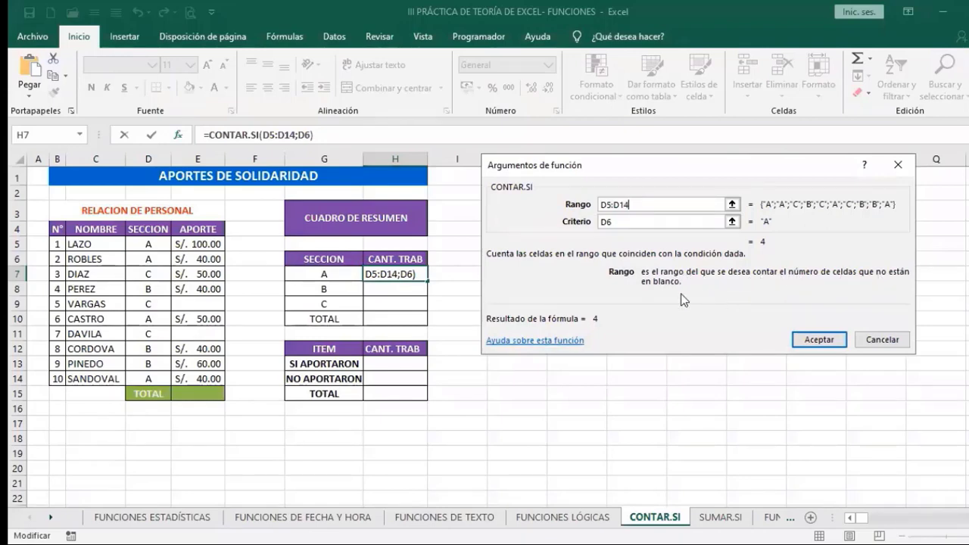
click(615, 224)
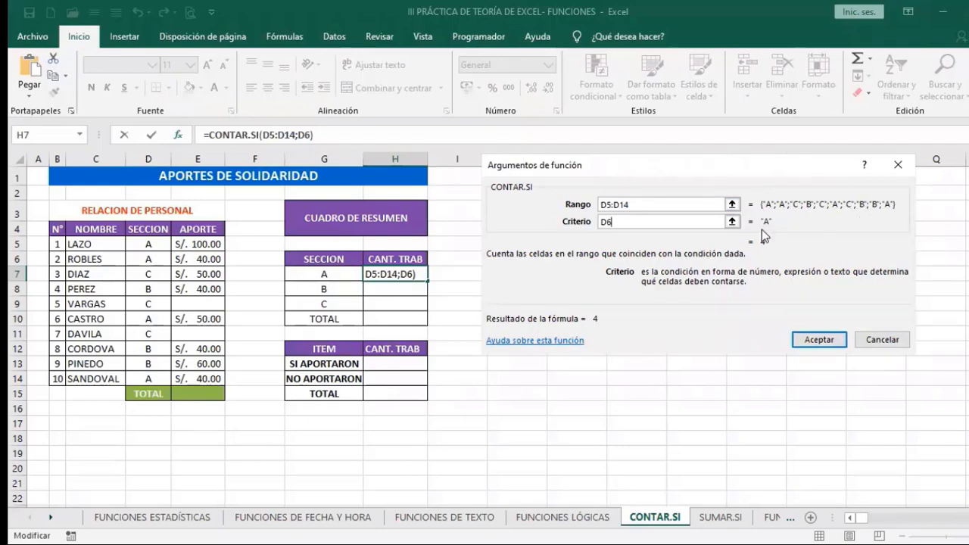
click(292, 85)
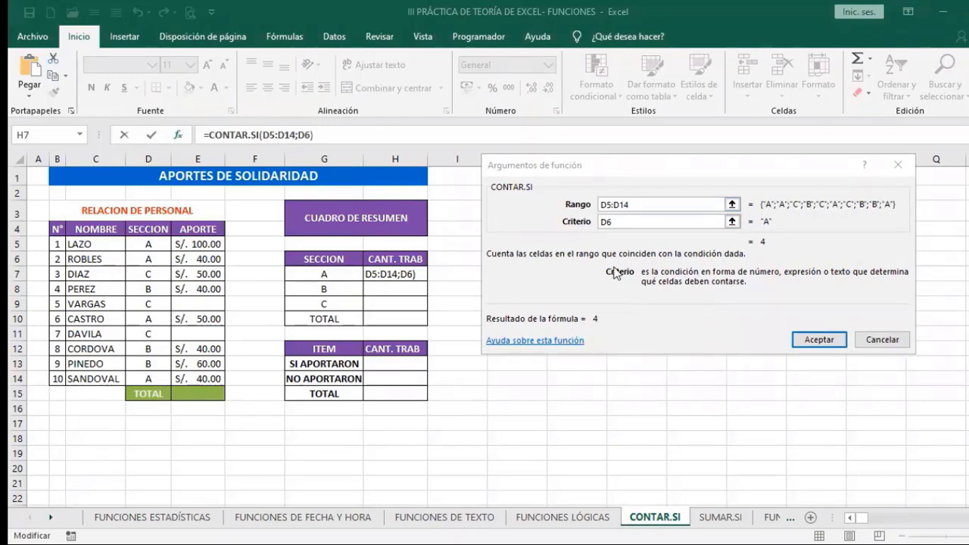
click(657, 205)
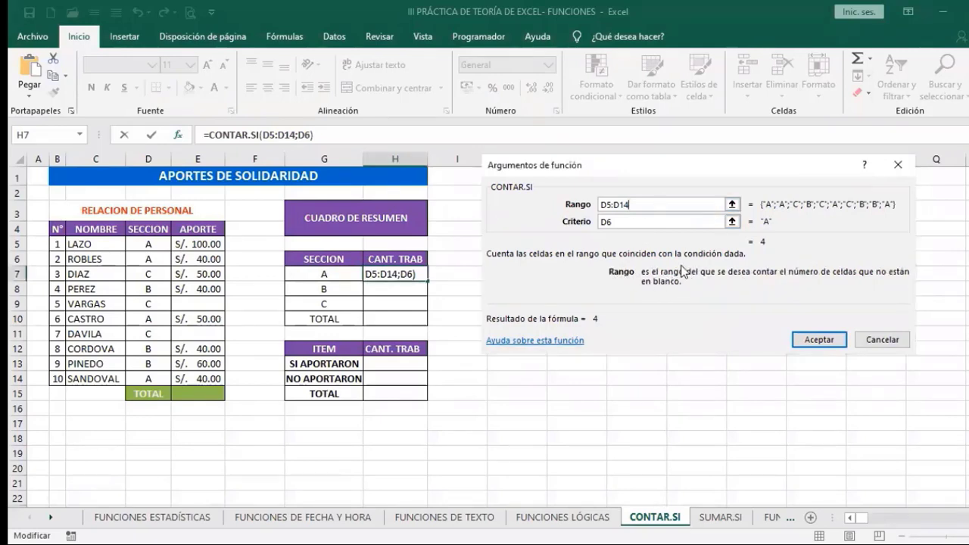
click(624, 223)
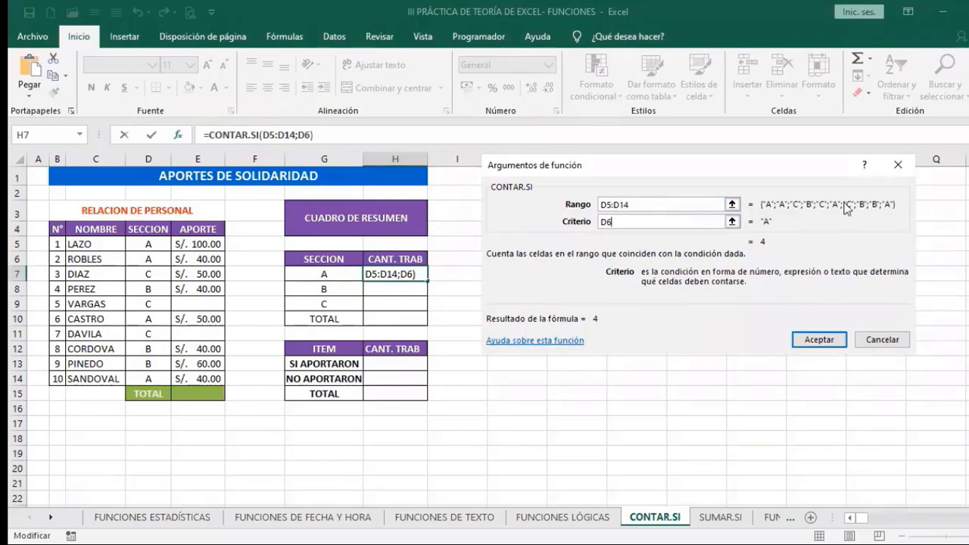
click(818, 341)
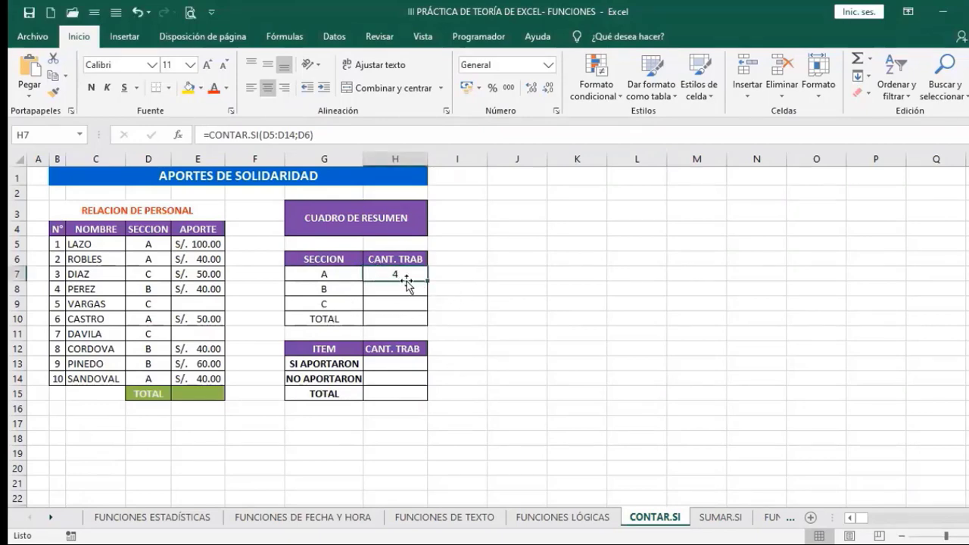
Reopen the function arguments of the section A count in H7 to review them, and cancel the dialog.
click(258, 135)
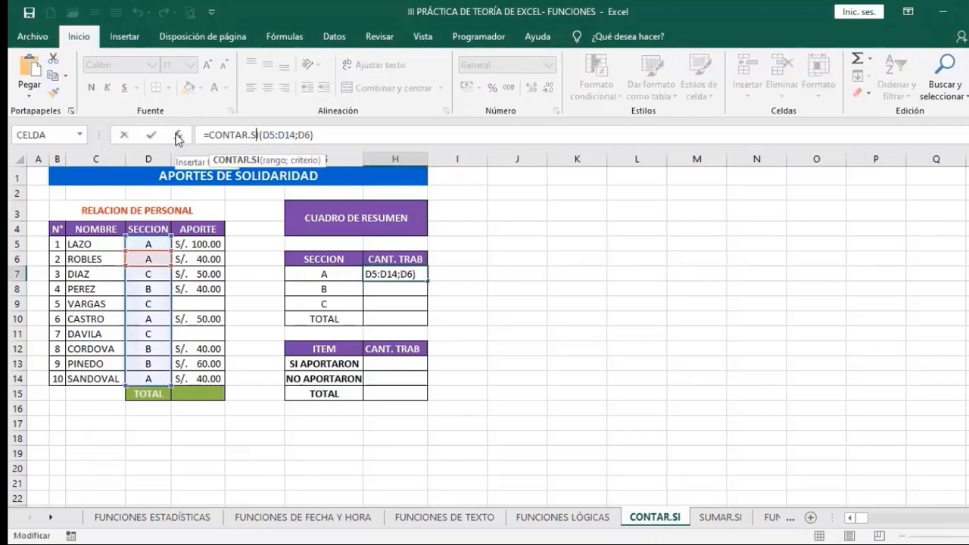
click(178, 136)
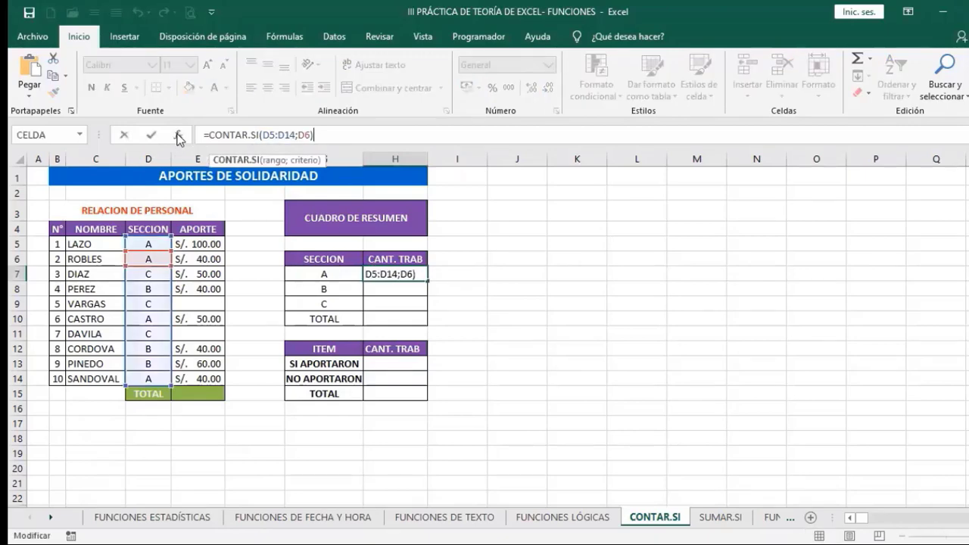
drag(679, 178, 589, 129)
drag(701, 225, 784, 256)
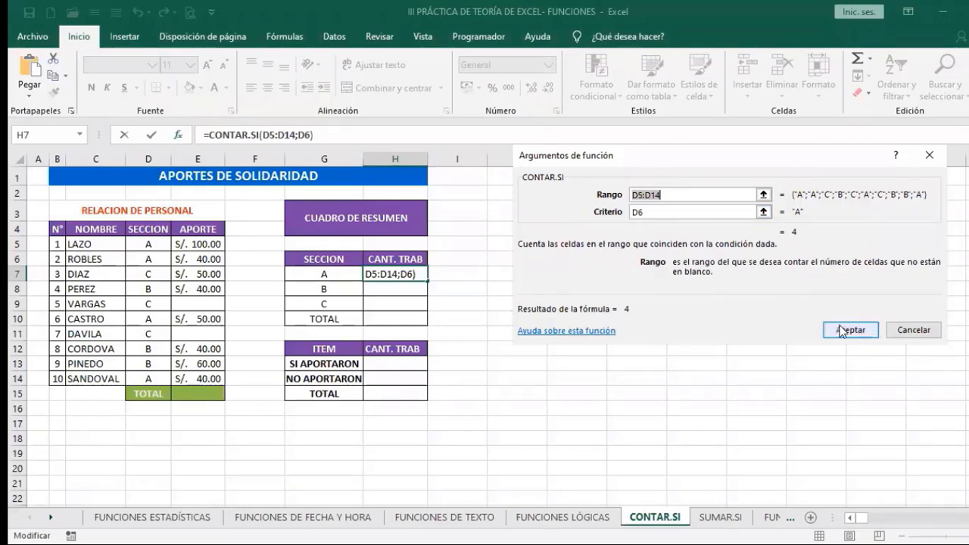
click(911, 333)
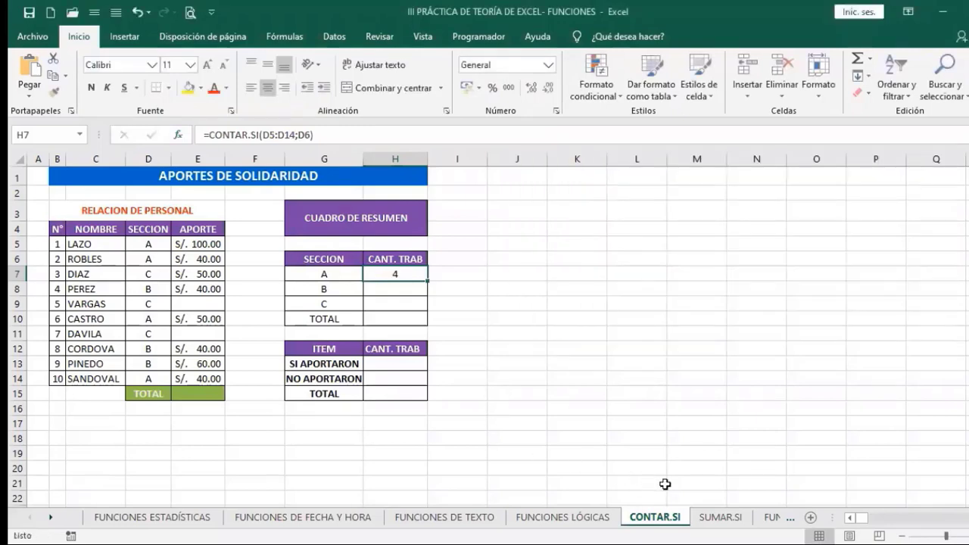
Switch from the CONTAR.SI sheet to the SUMAR.SI sheet.
click(704, 519)
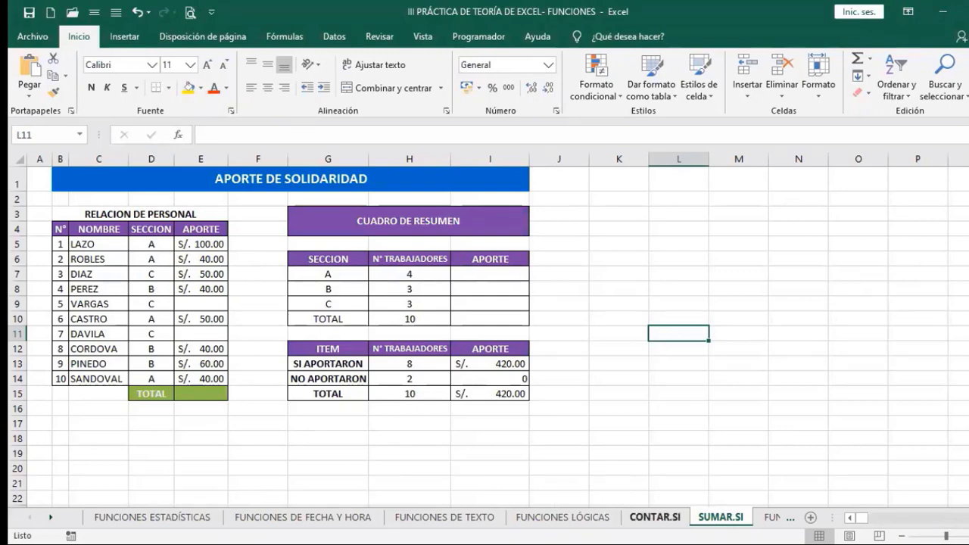
click(654, 517)
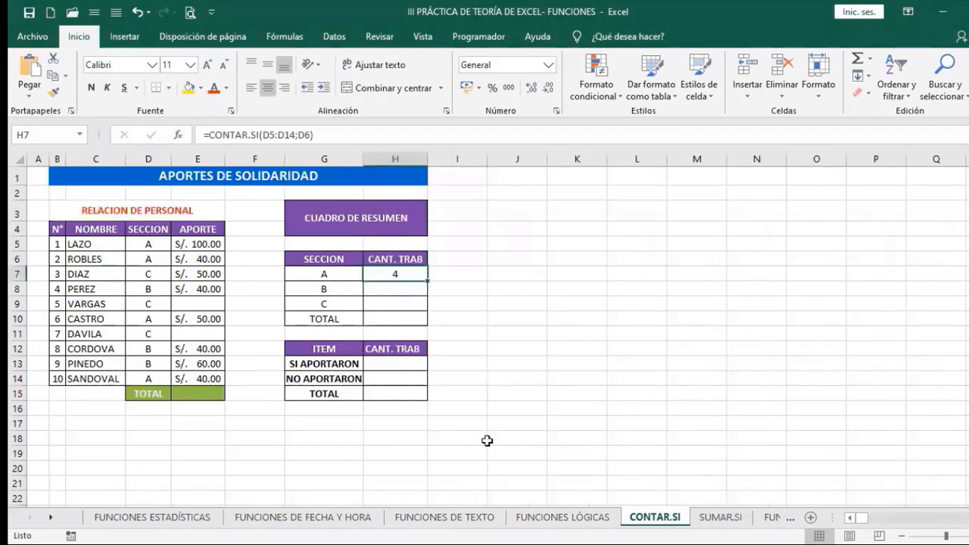
click(696, 518)
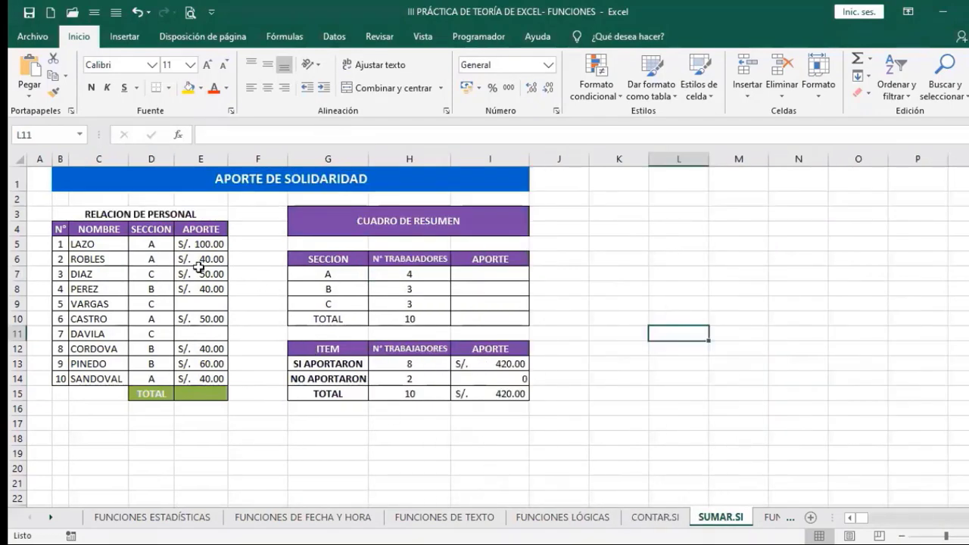
Review the worker-count formulas in H7 and H9 and the arguments of the SUMA total in H10, leaving them unmodified.
click(433, 273)
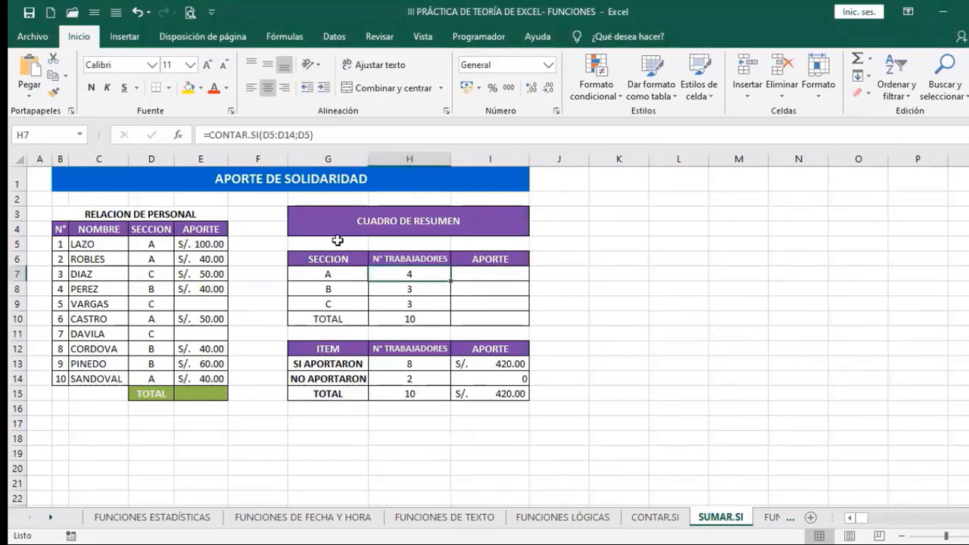
click(414, 305)
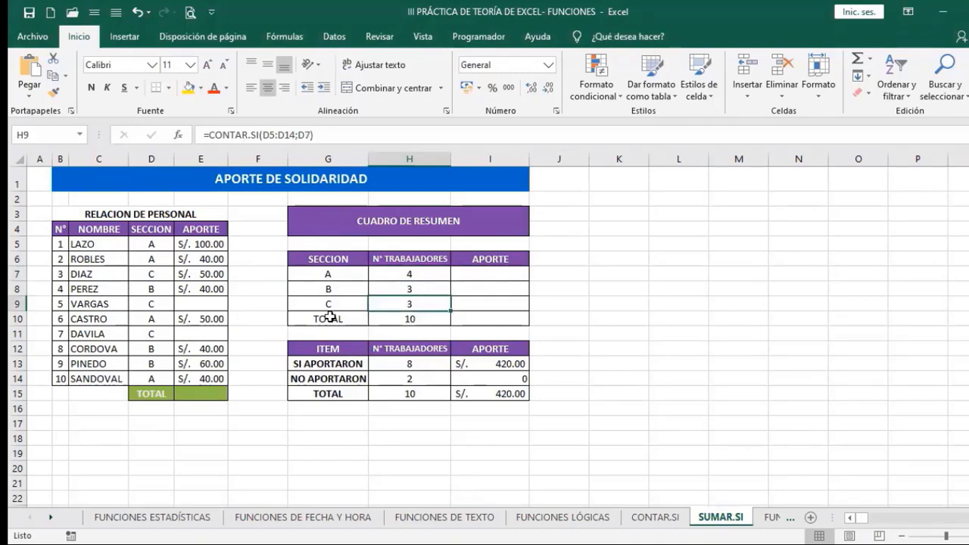
click(330, 318)
click(385, 318)
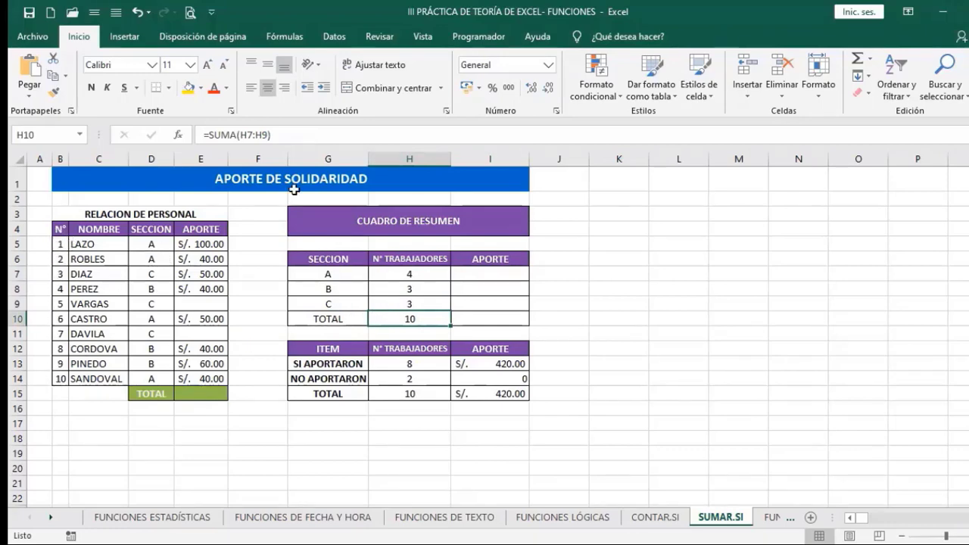
click(239, 135)
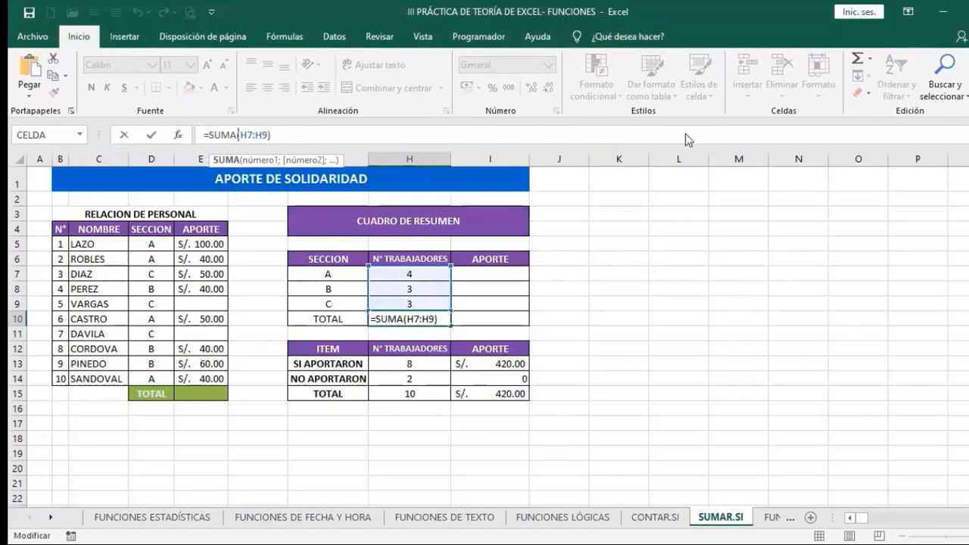
drag(685, 131, 669, 101)
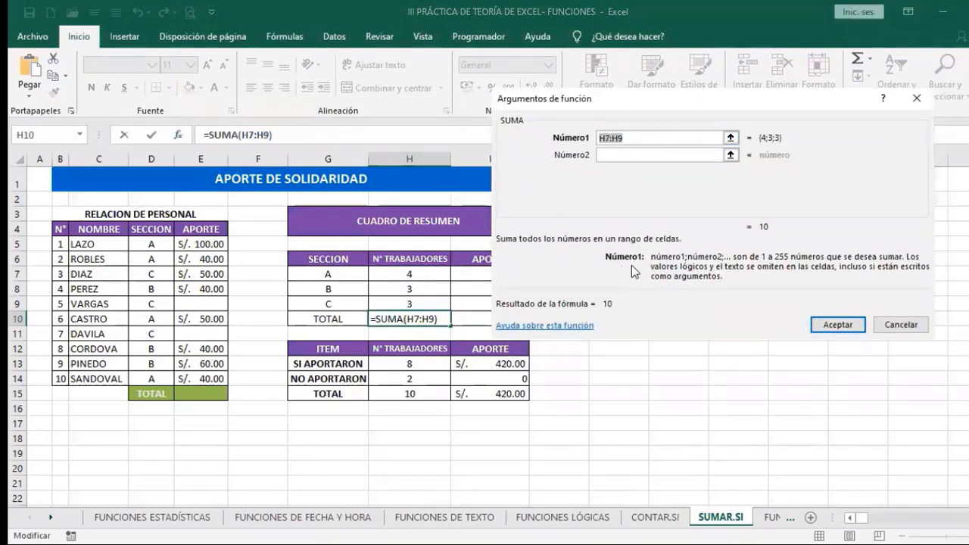
click(627, 153)
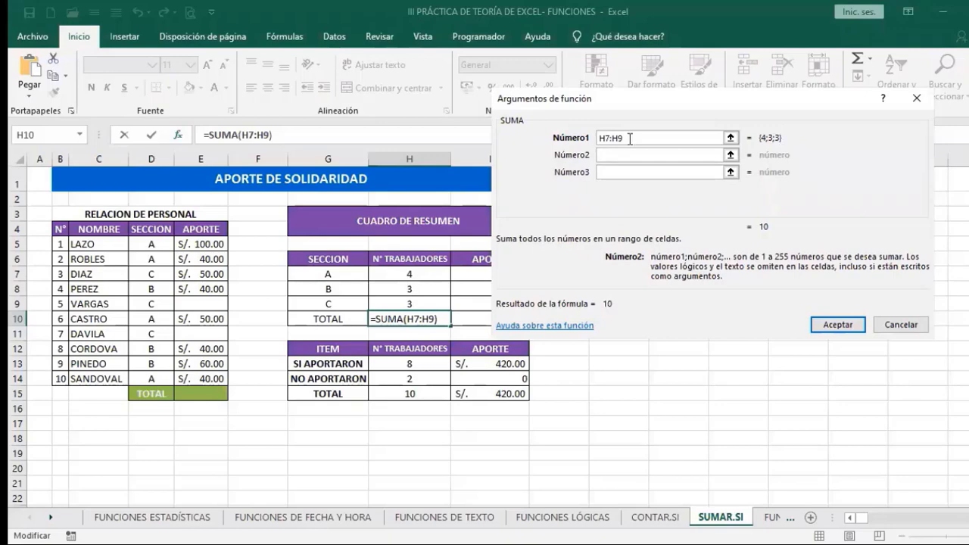
click(894, 327)
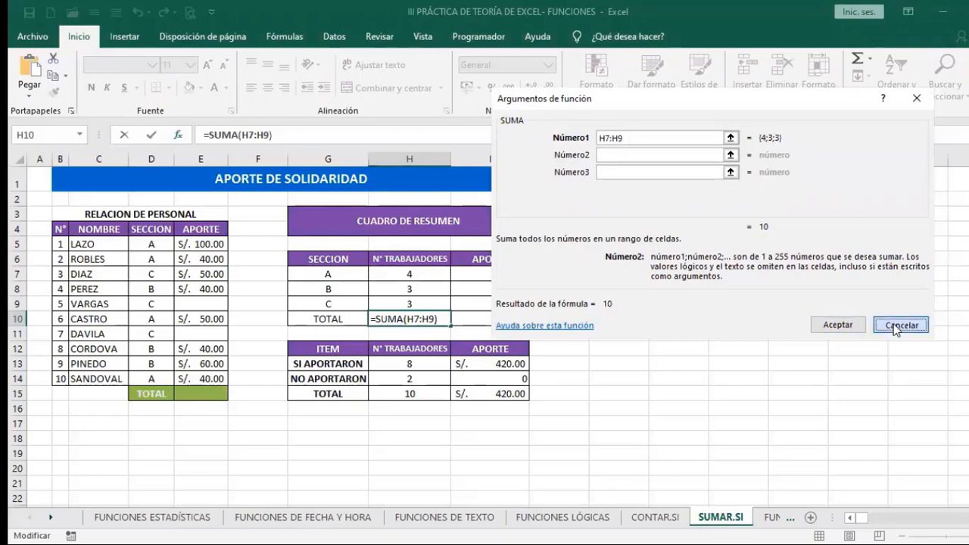
Start a SUMAR.SI formula in I7 for section A's contribution and open its function arguments clear of the tables.
click(484, 275)
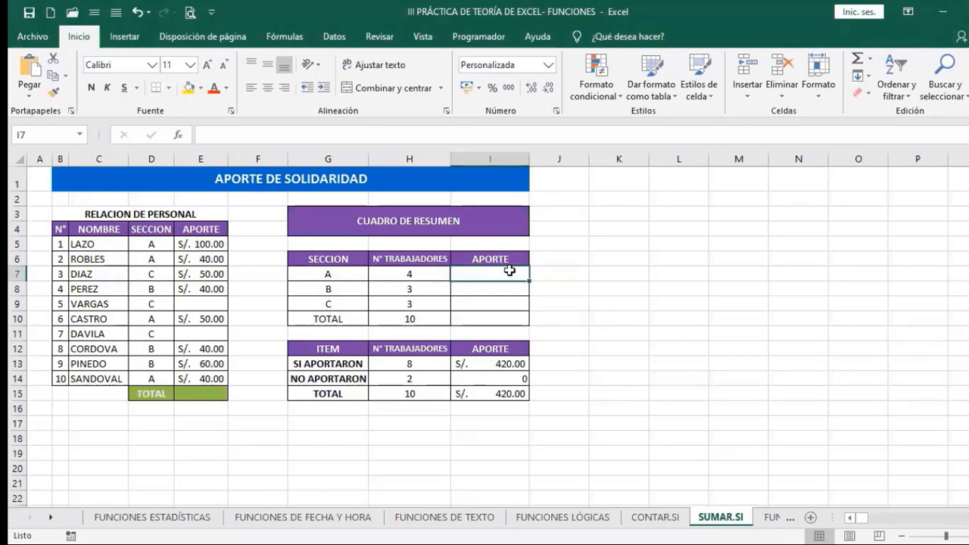
text(=)
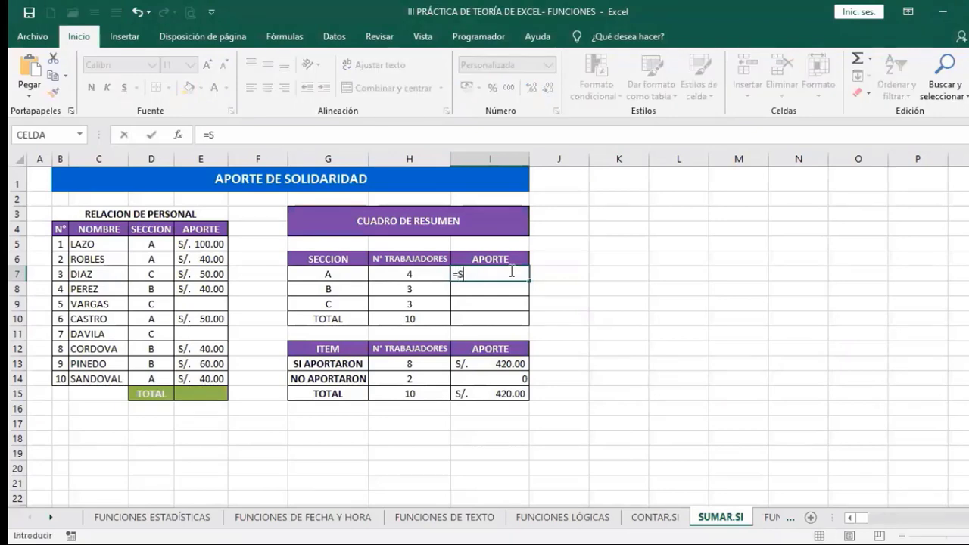
text(SUMA)
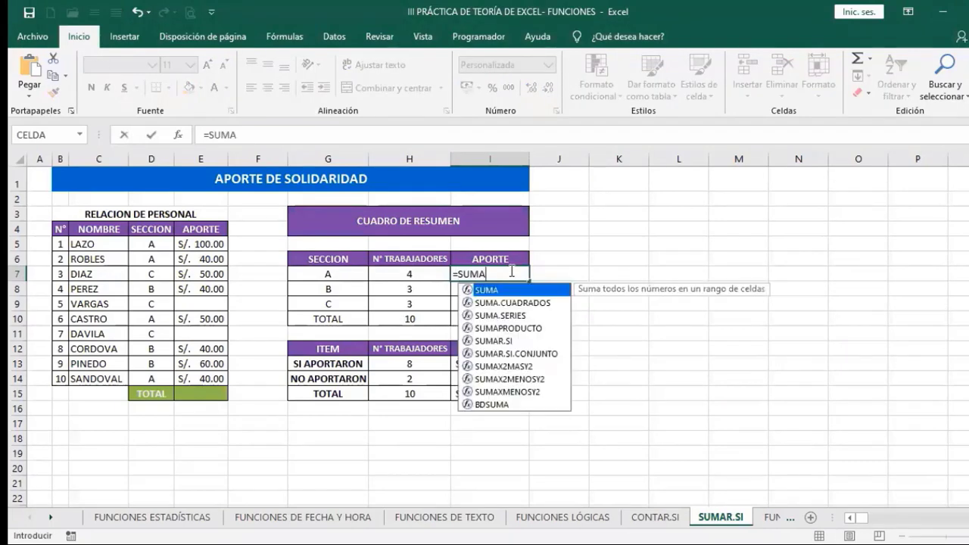
text(R.SI)
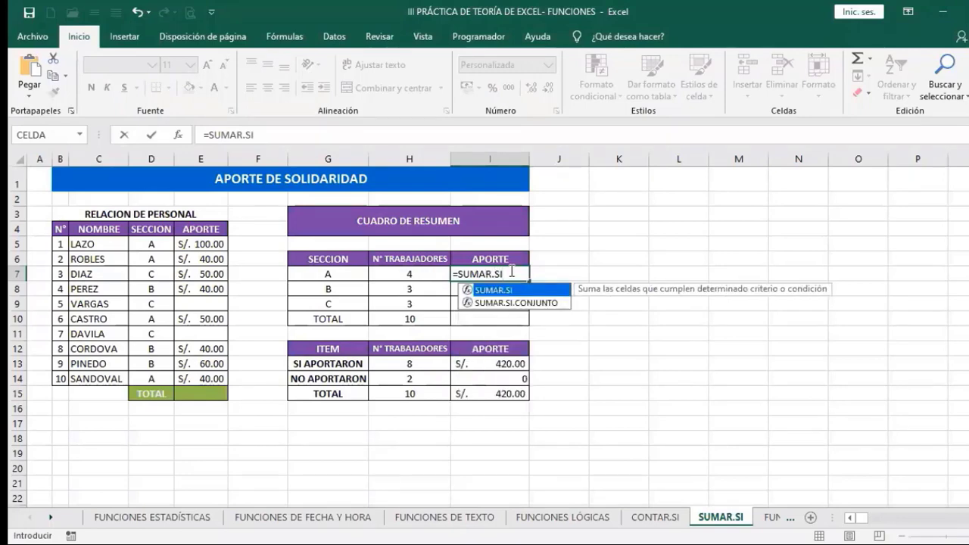
text(()
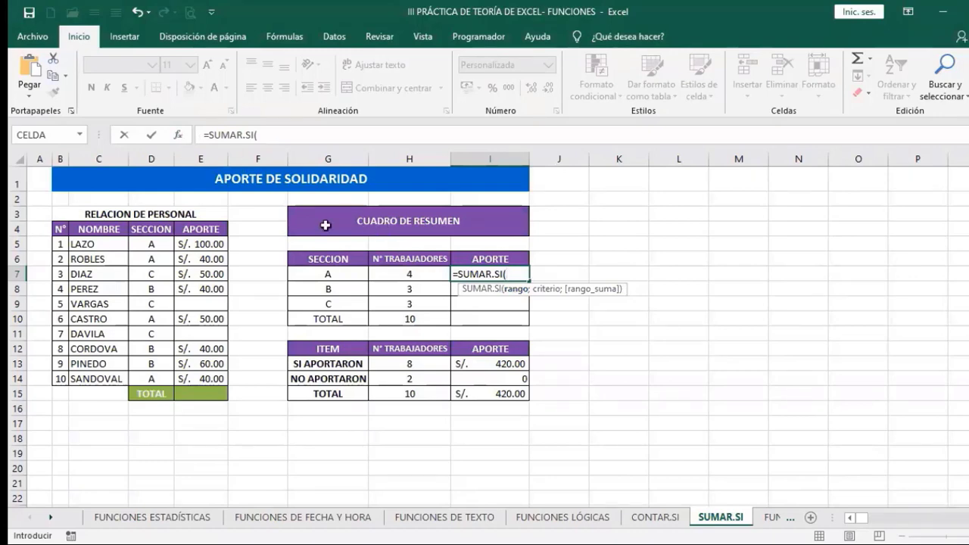
click(178, 136)
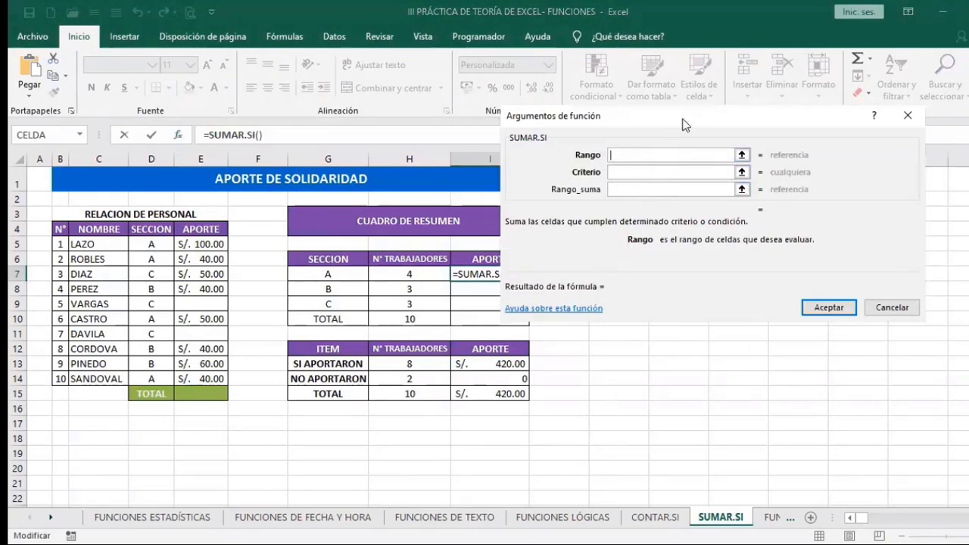
drag(698, 116, 717, 113)
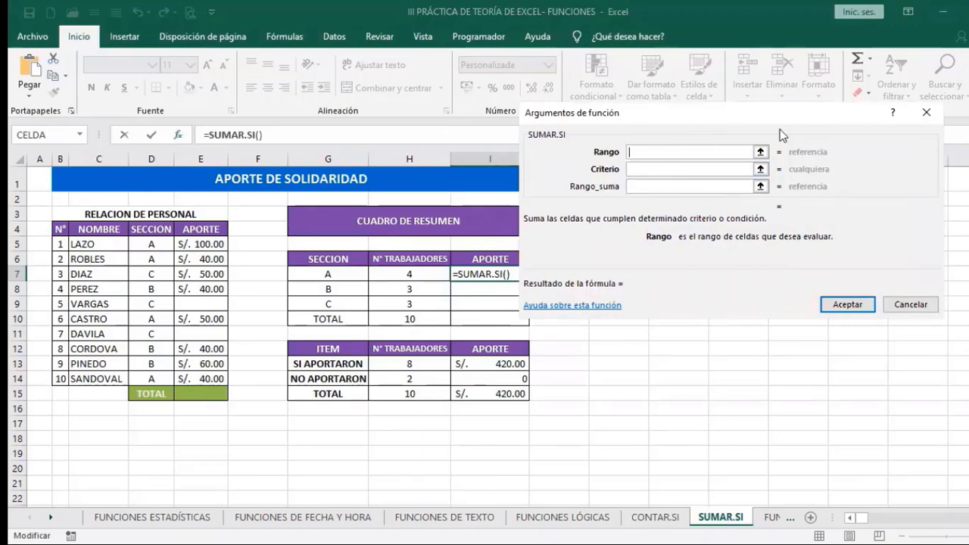
drag(780, 130, 846, 143)
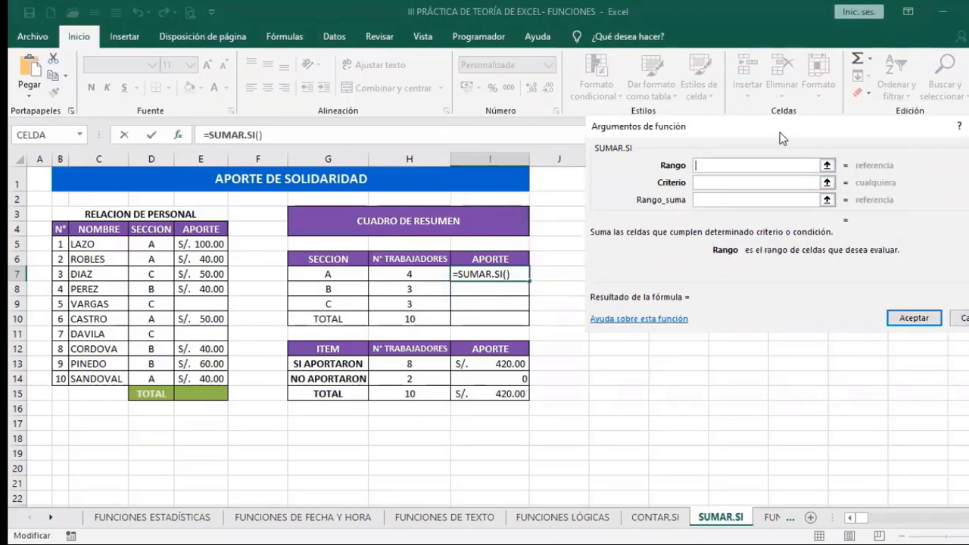
drag(778, 130, 786, 154)
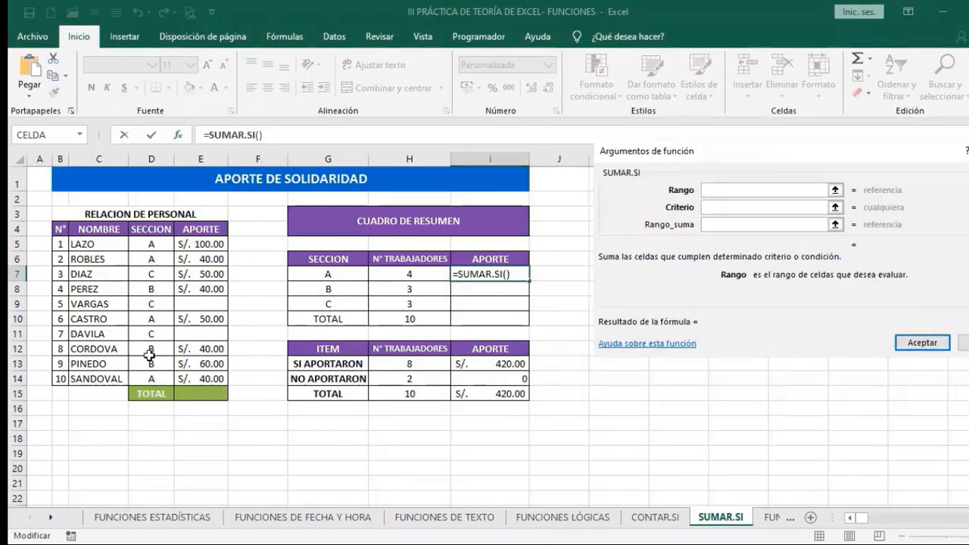
Set Rango to the contributions E5:E14 and Criterio to D6 in the SUMAR.SI formula, and accept it without a Rango_suma.
click(199, 240)
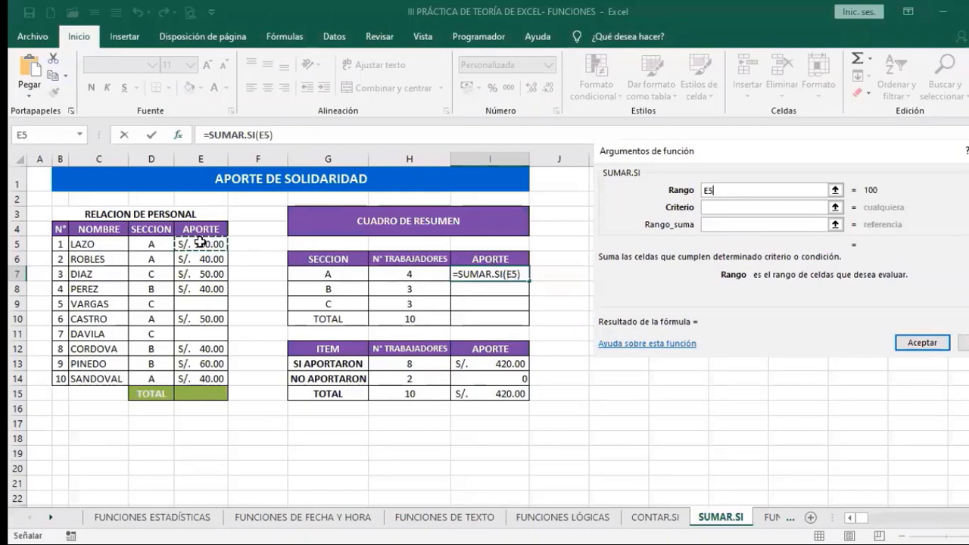
drag(200, 242, 209, 369)
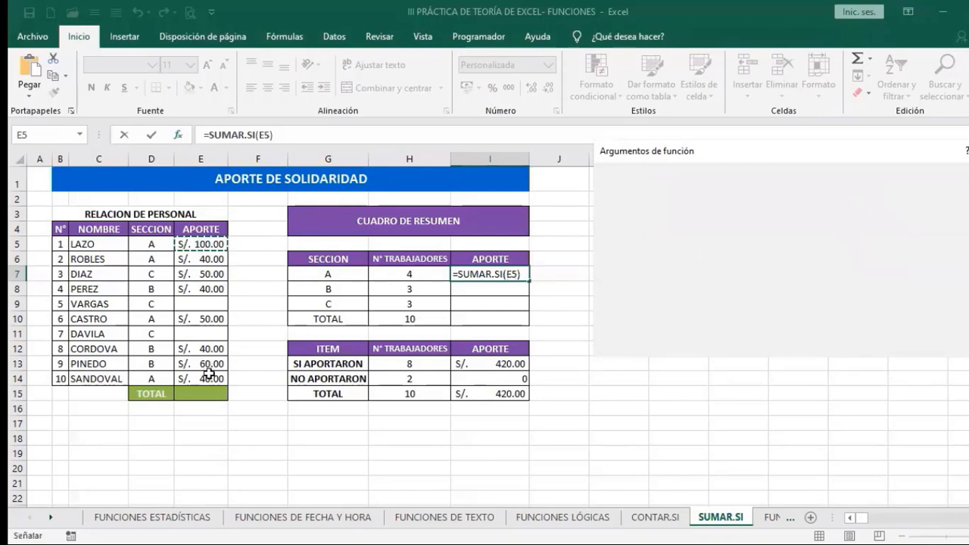
click(721, 207)
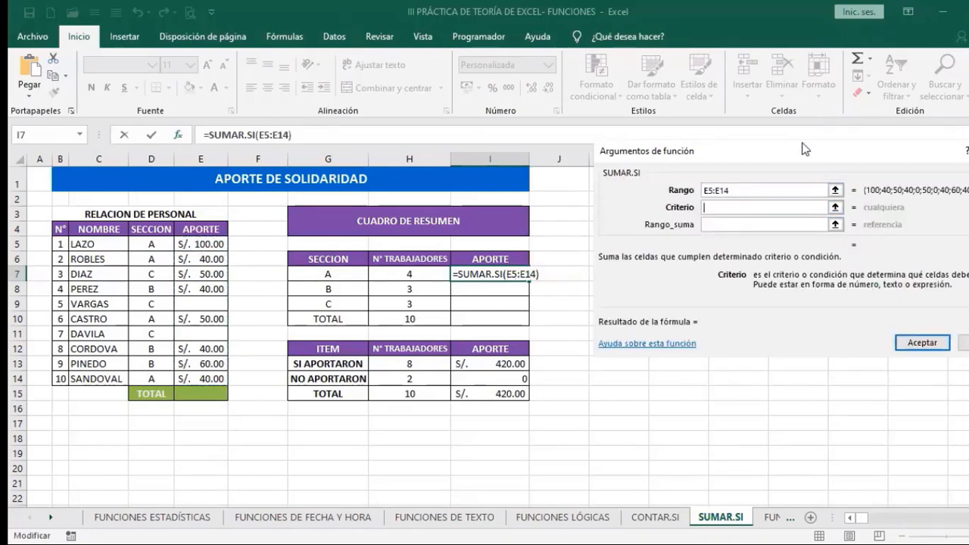
drag(802, 150, 764, 136)
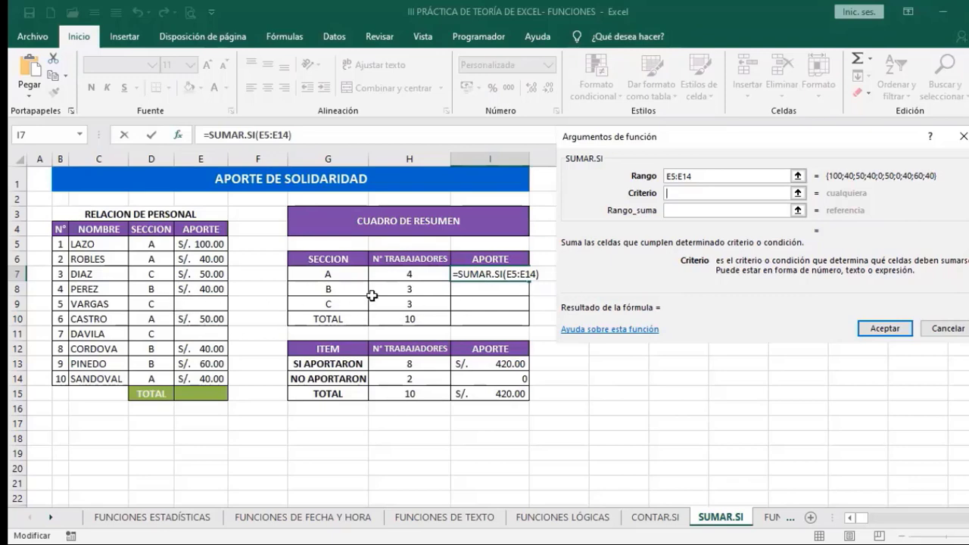
click(154, 260)
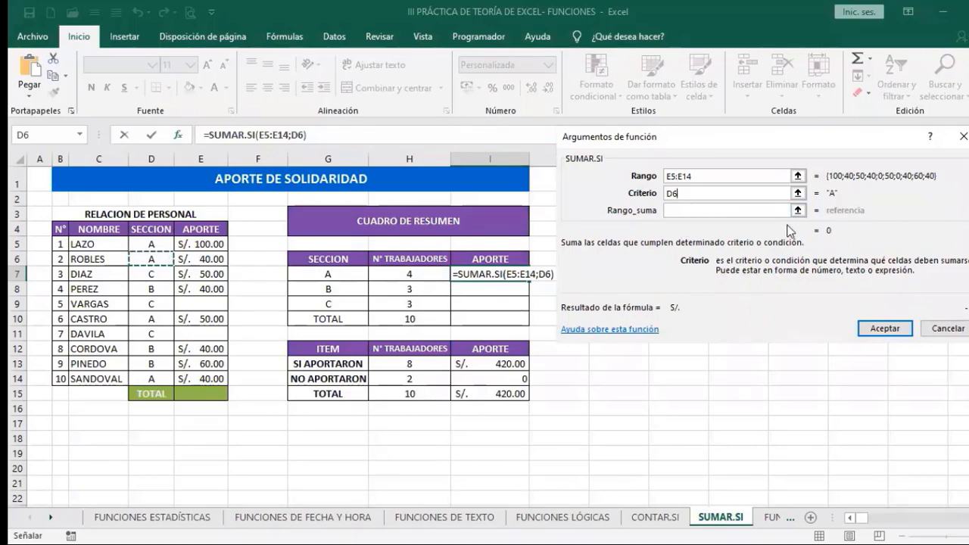
click(878, 331)
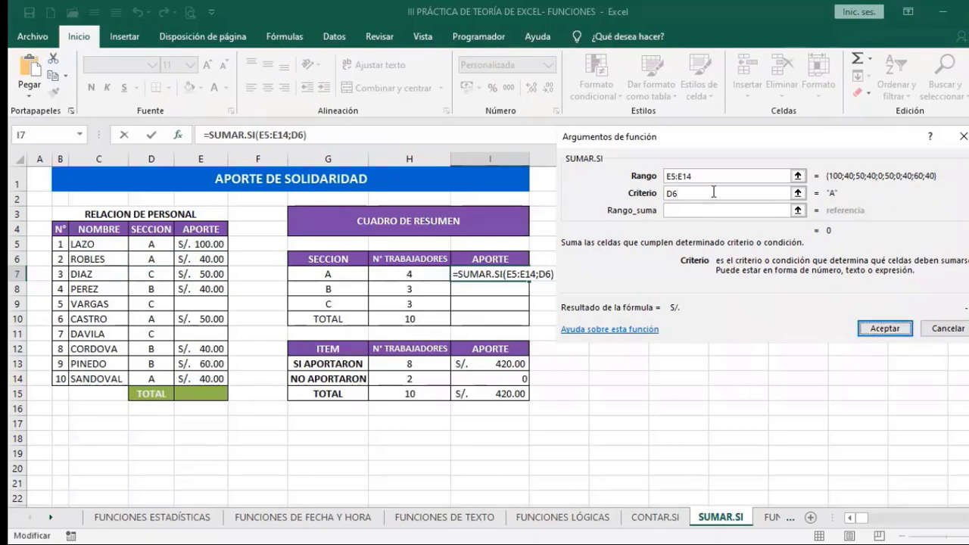
click(884, 329)
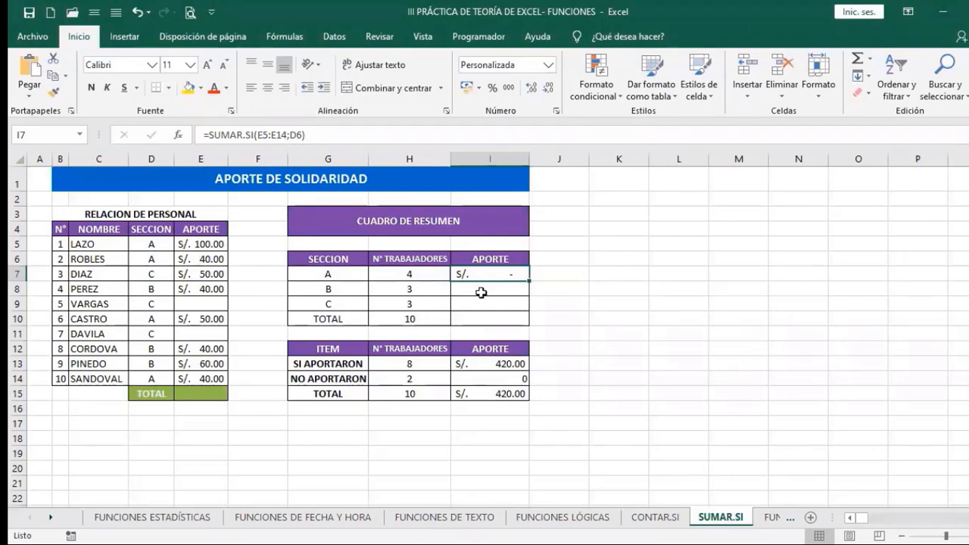
Reopen the function arguments of I7 and replace Rango with the section cells D5:D14.
click(179, 135)
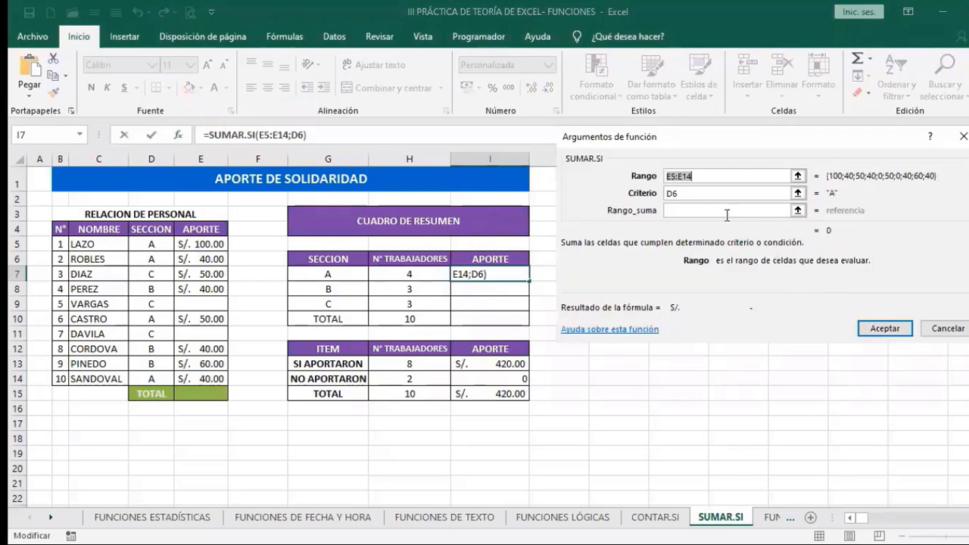
click(713, 212)
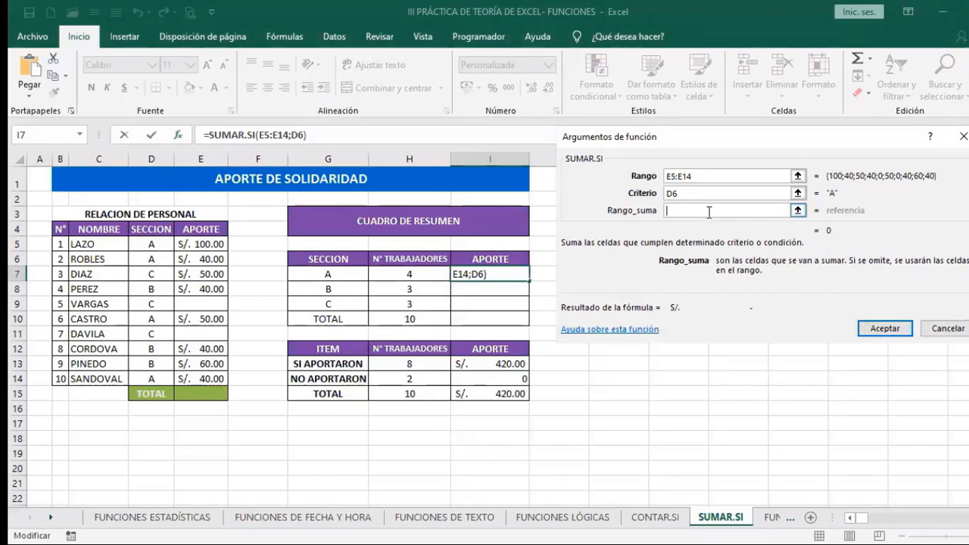
click(695, 175)
double_click(695, 175)
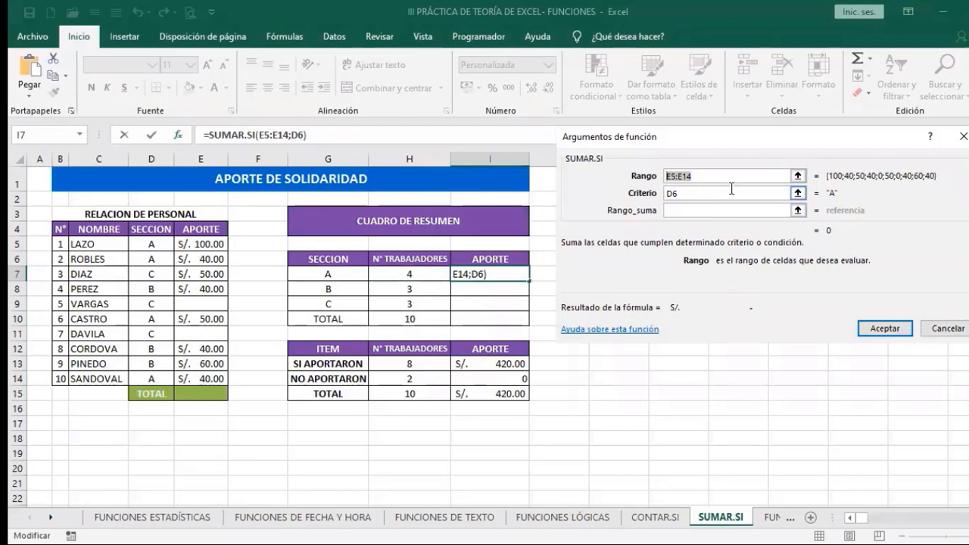
key(Delete)
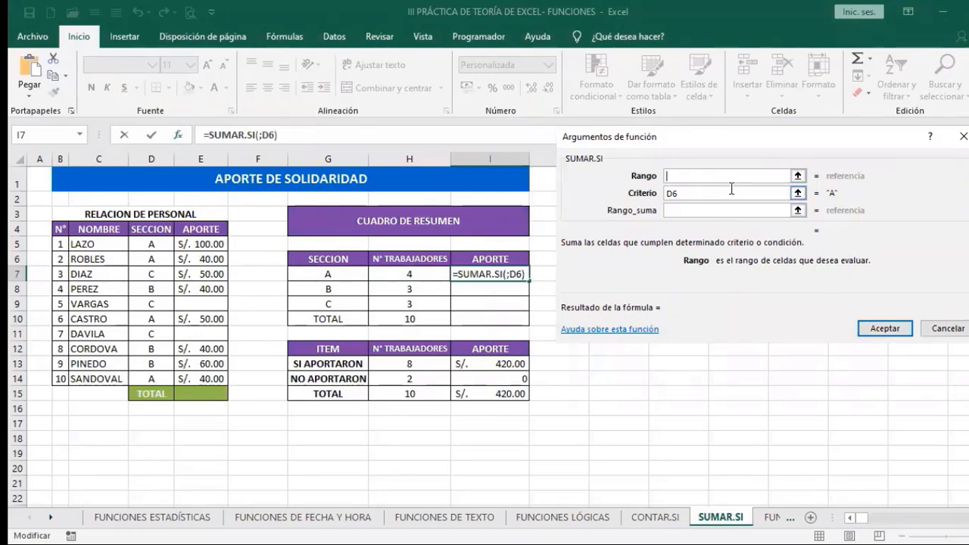
click(149, 244)
shift+click(156, 378)
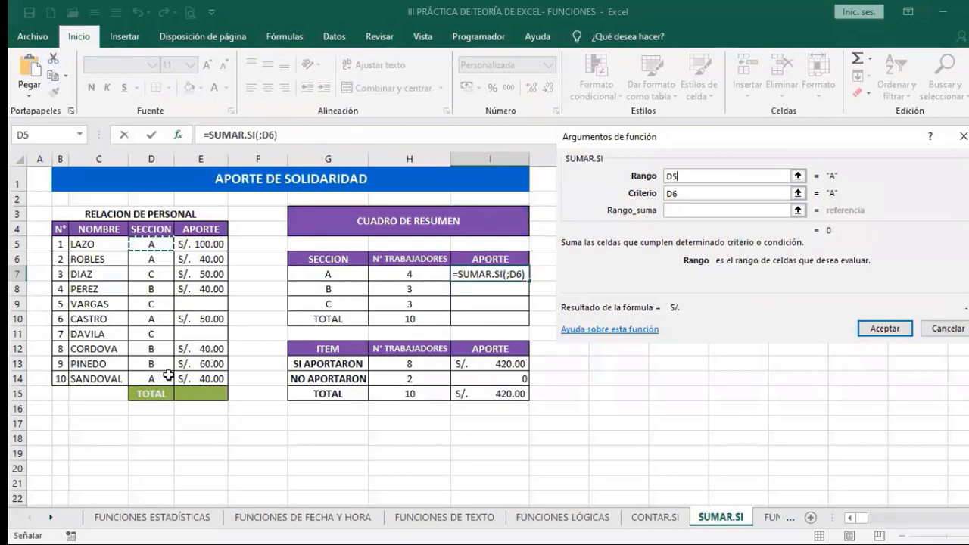
Set Rango_suma to the contributions E5:E14 and accept the SUMAR.SI formula in I7.
click(683, 192)
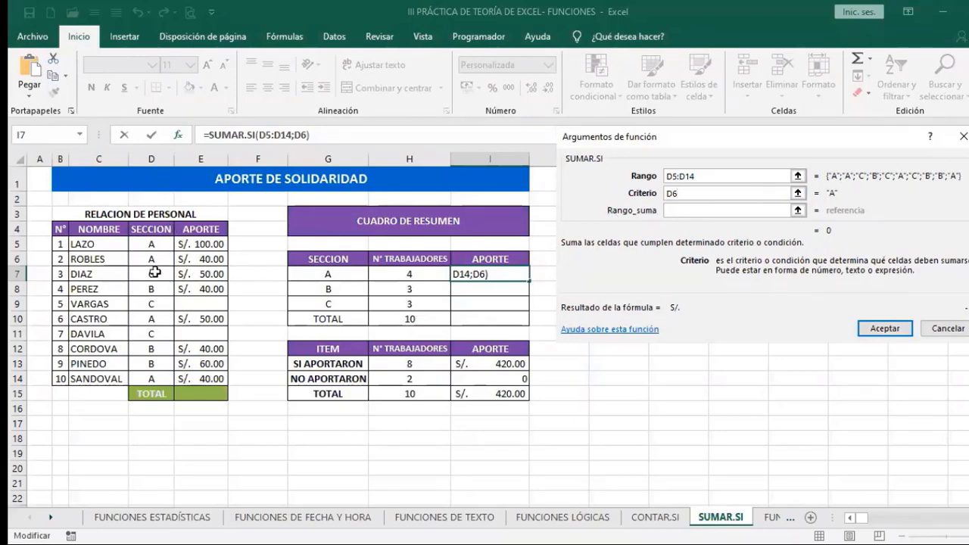
click(679, 210)
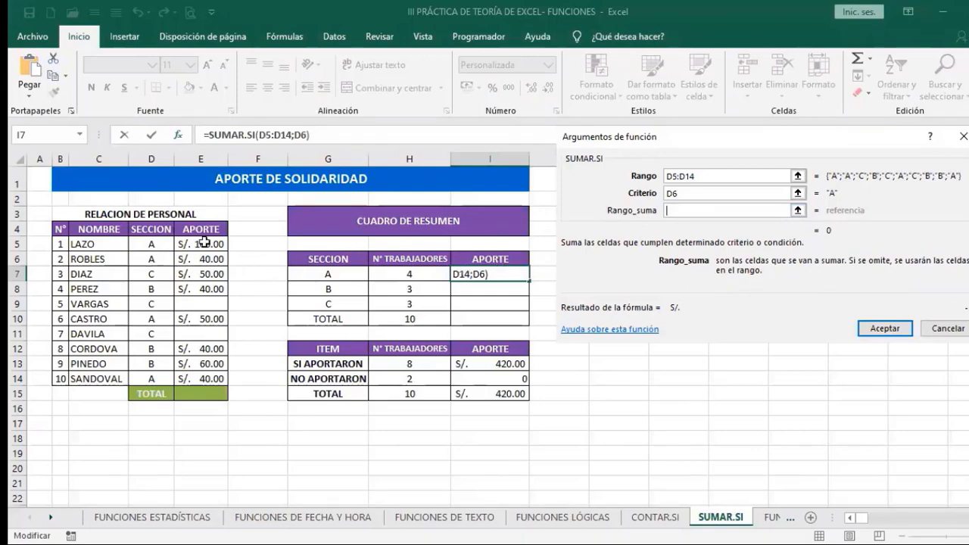
drag(204, 242, 215, 375)
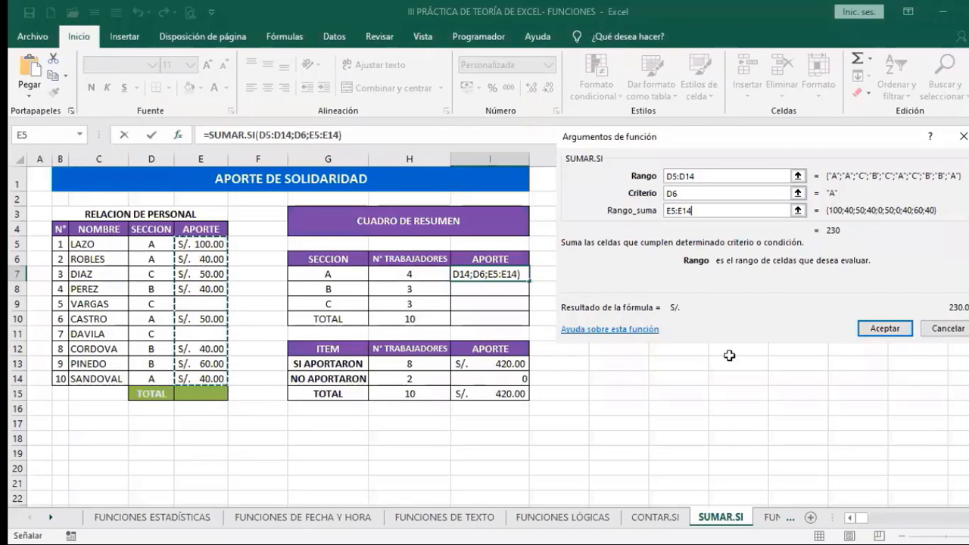
click(872, 327)
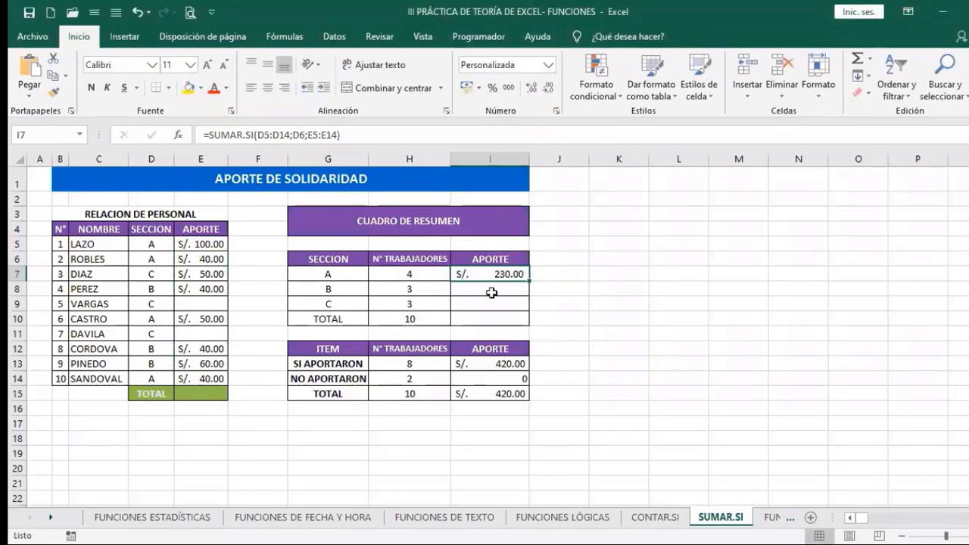
click(491, 293)
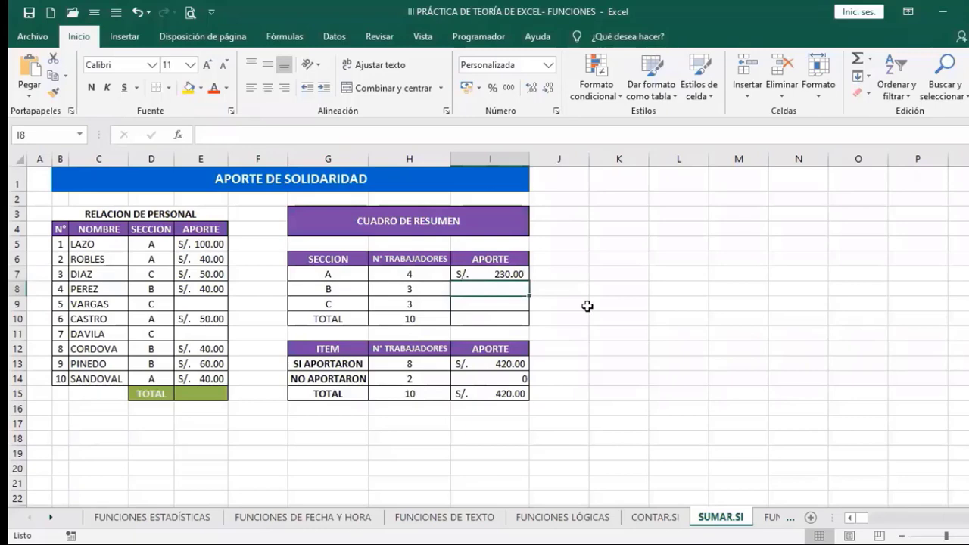
text(=)
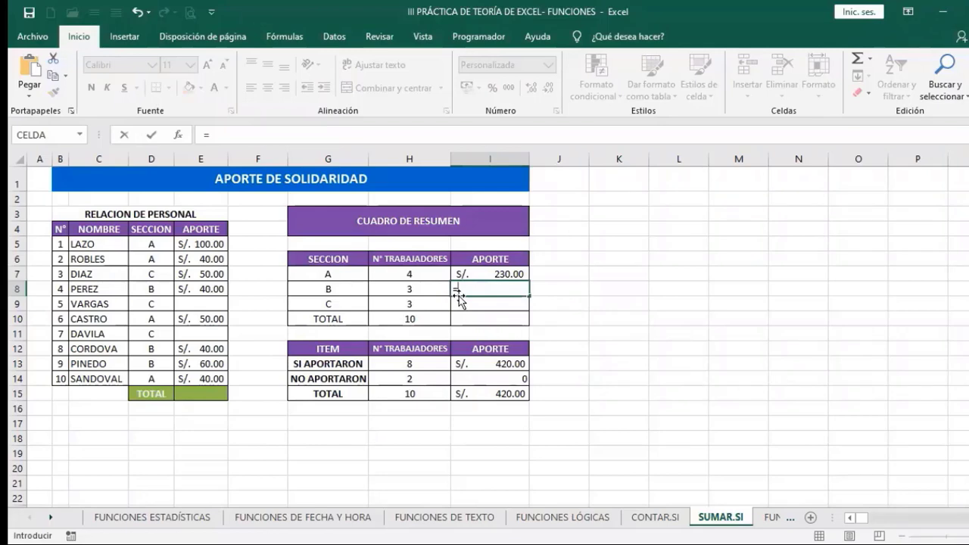
text(SUMAR.SI)
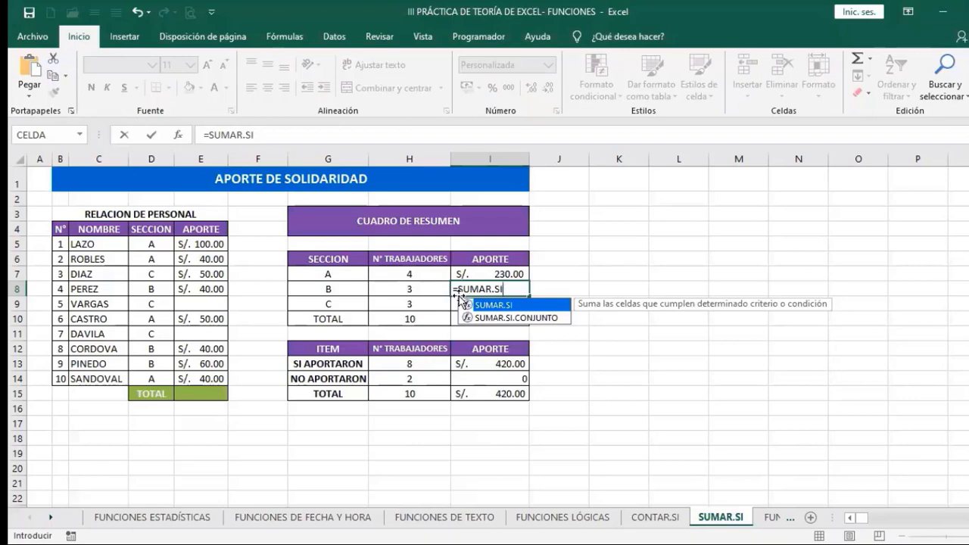
click(178, 139)
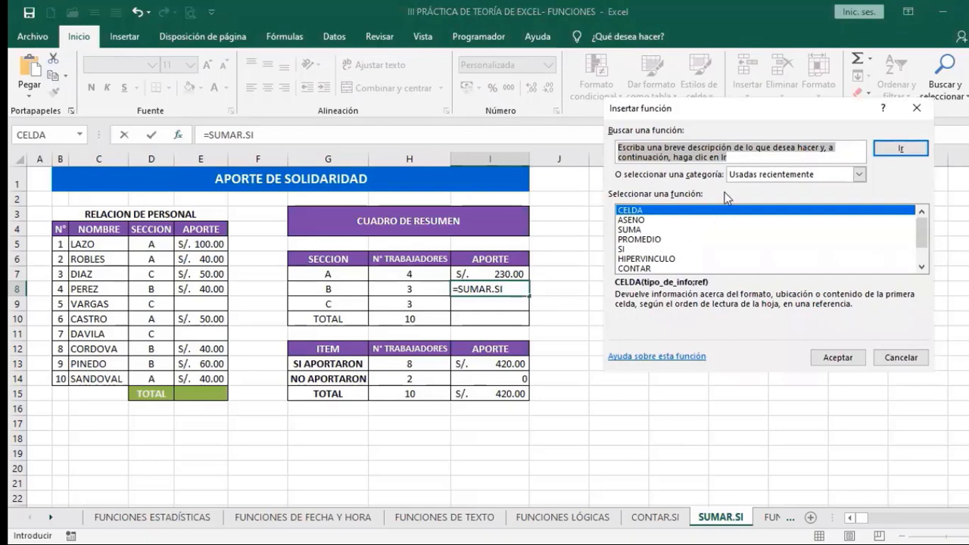
click(900, 360)
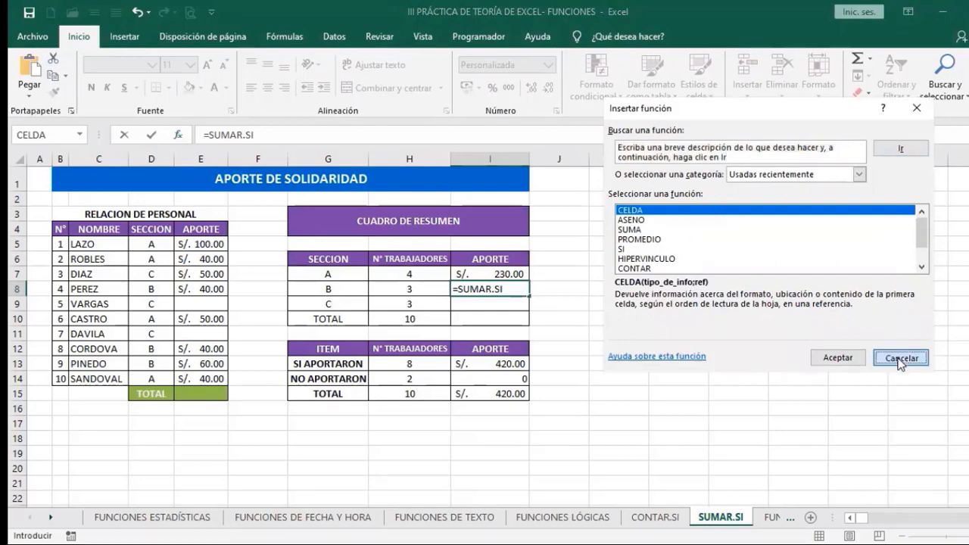
key(Escape)
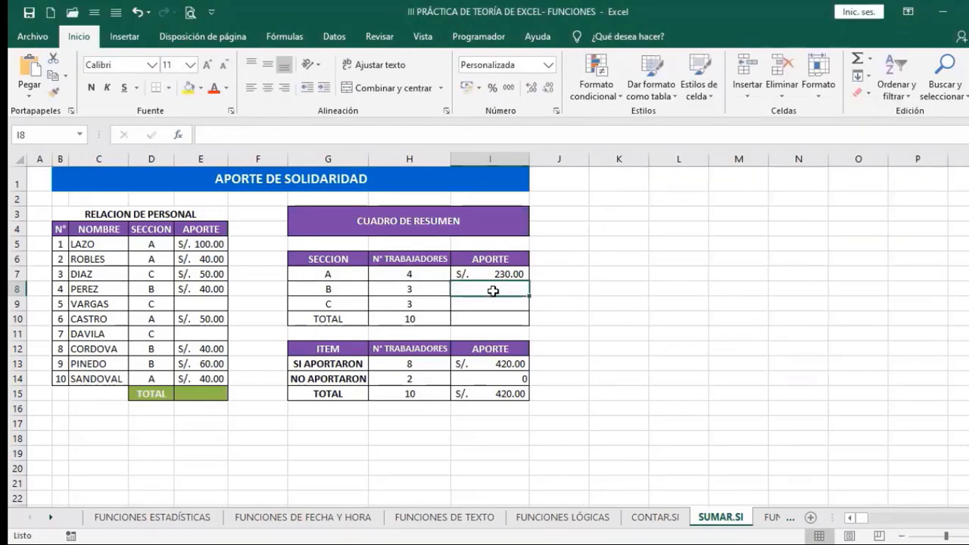
Start a SUMAR.SI formula in I8 for section B's contribution and open its function arguments clear of the tables.
text(=)
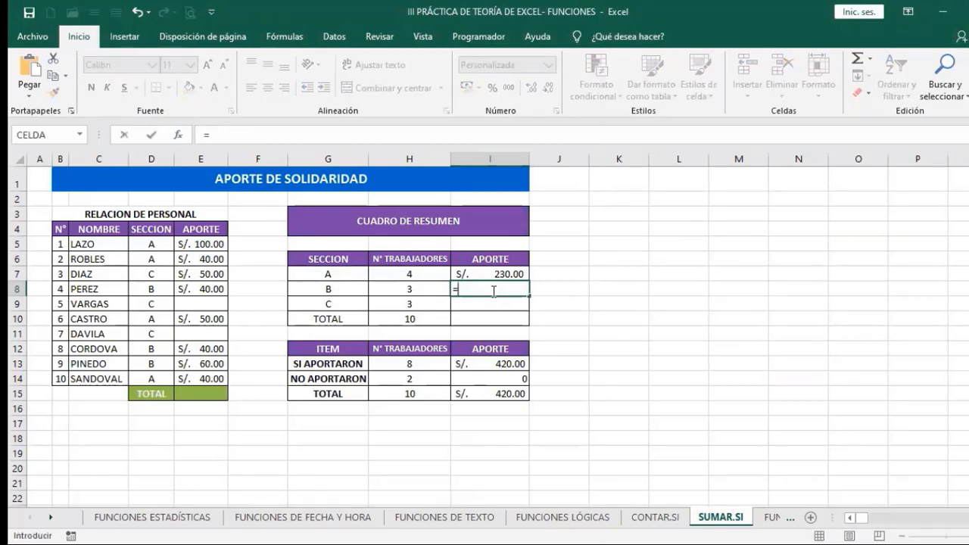
text(SUMAR)
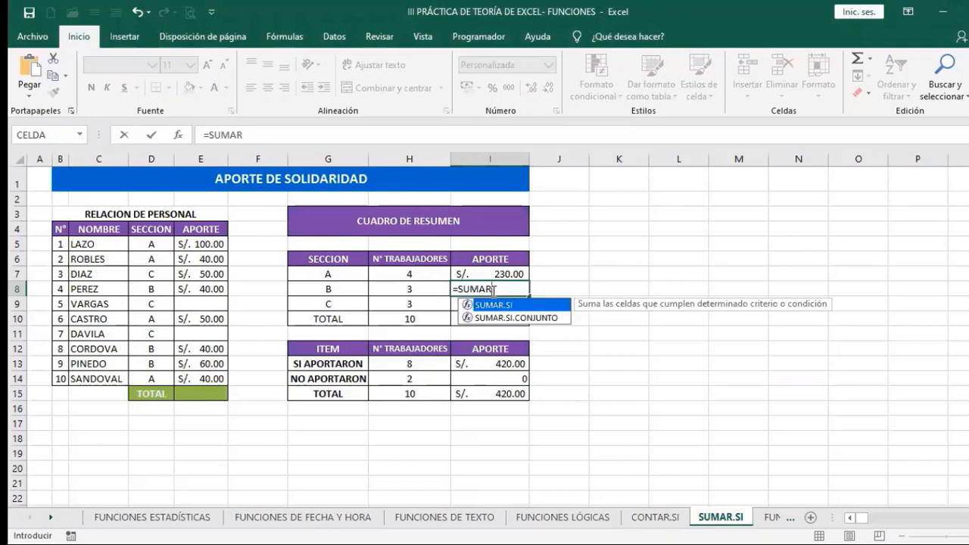
text(.SI)
text(()
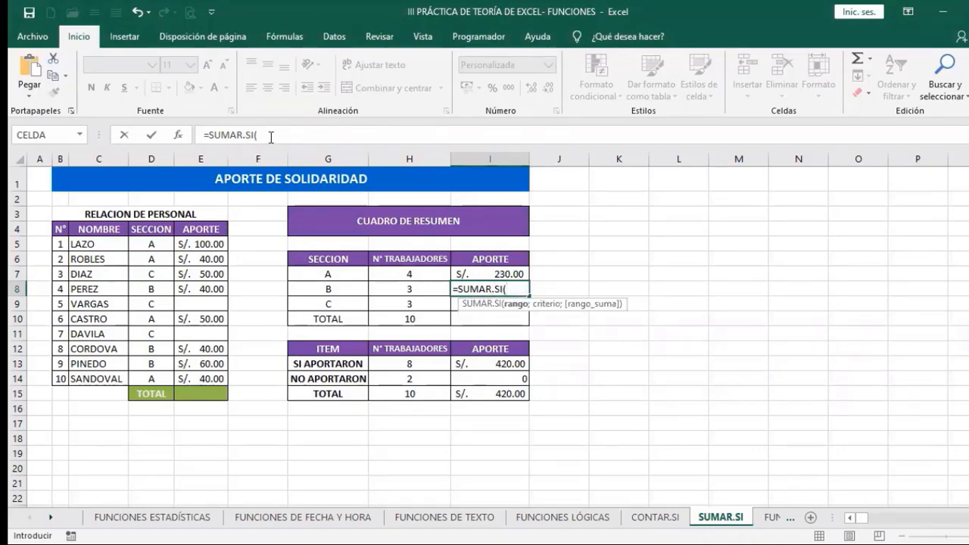
click(517, 291)
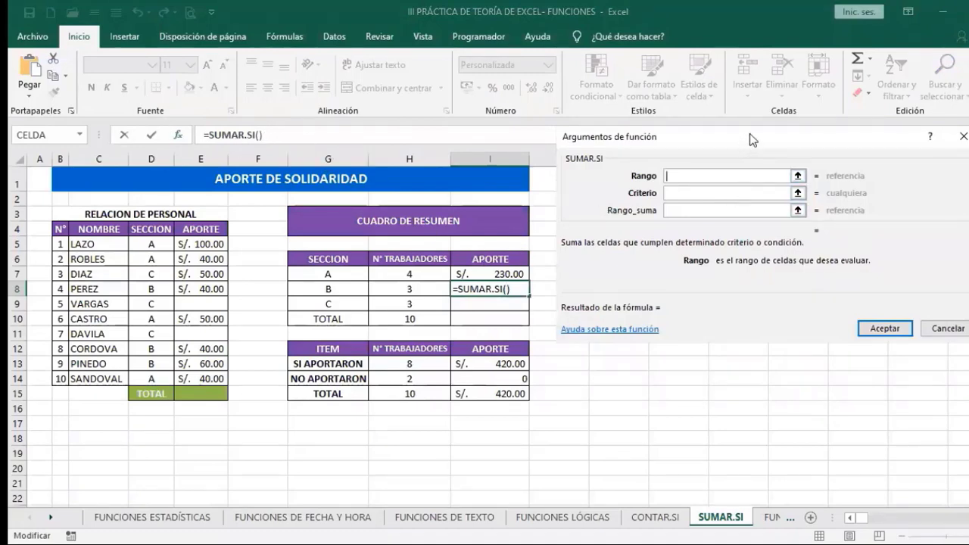
drag(738, 110, 745, 95)
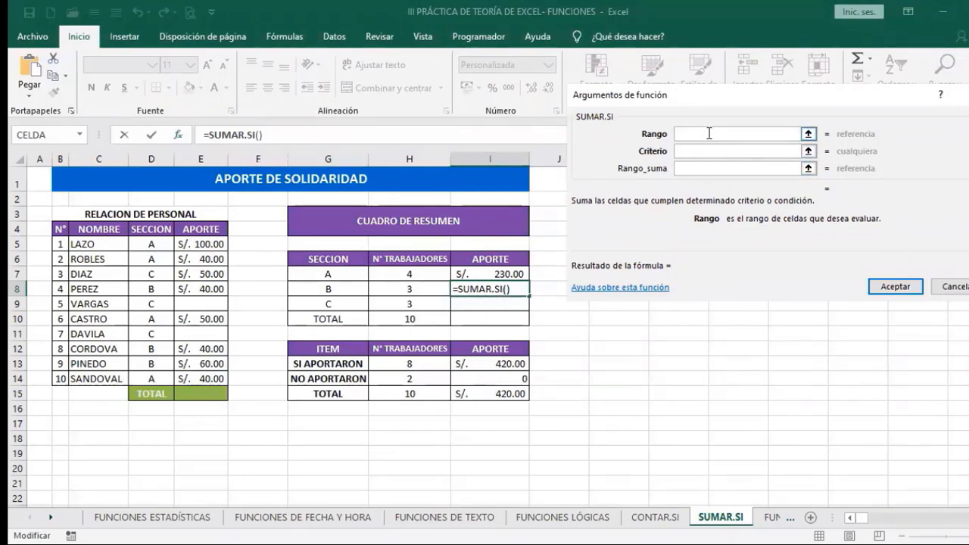
Set Rango to the section cells D5:D14 and Criterio to D13 in the SUMAR.SI formula of I8.
click(149, 243)
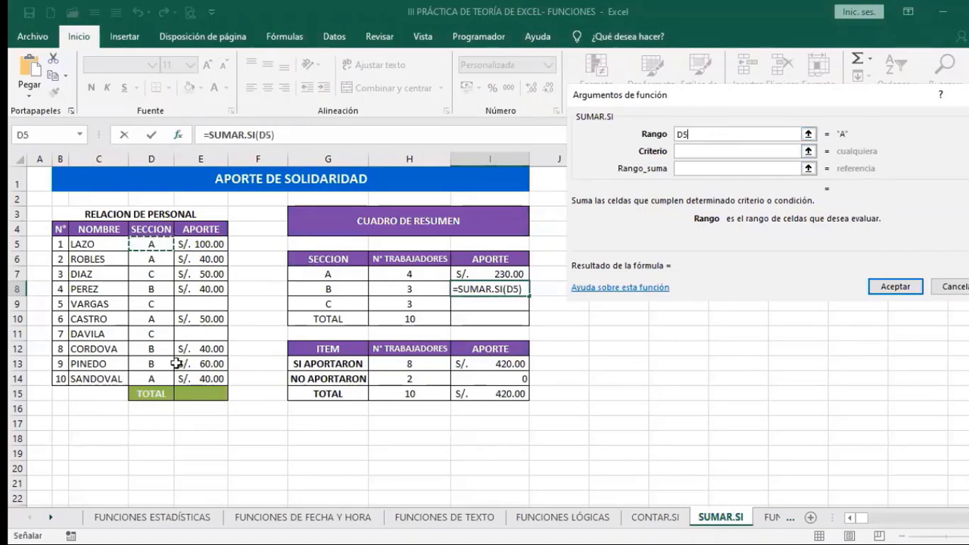
drag(149, 243, 151, 378)
click(696, 149)
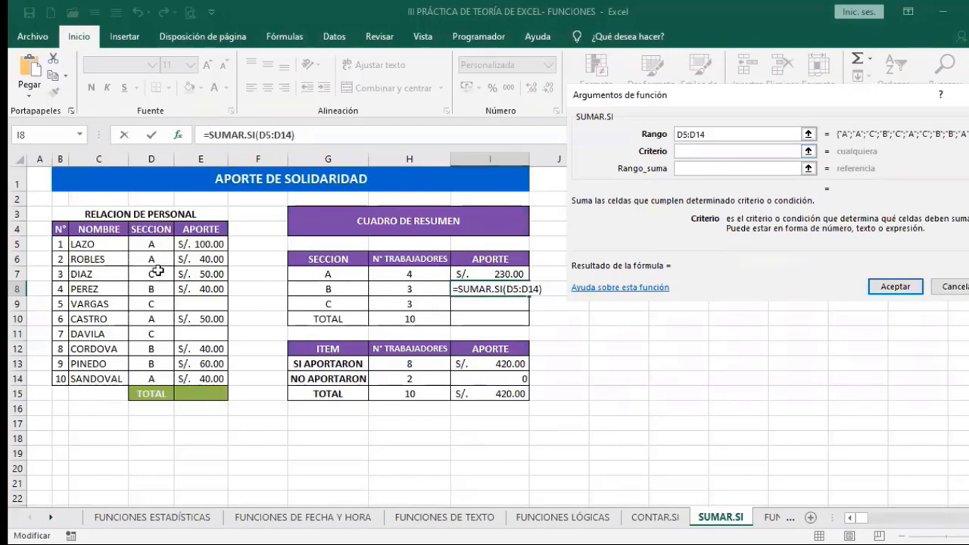
click(149, 365)
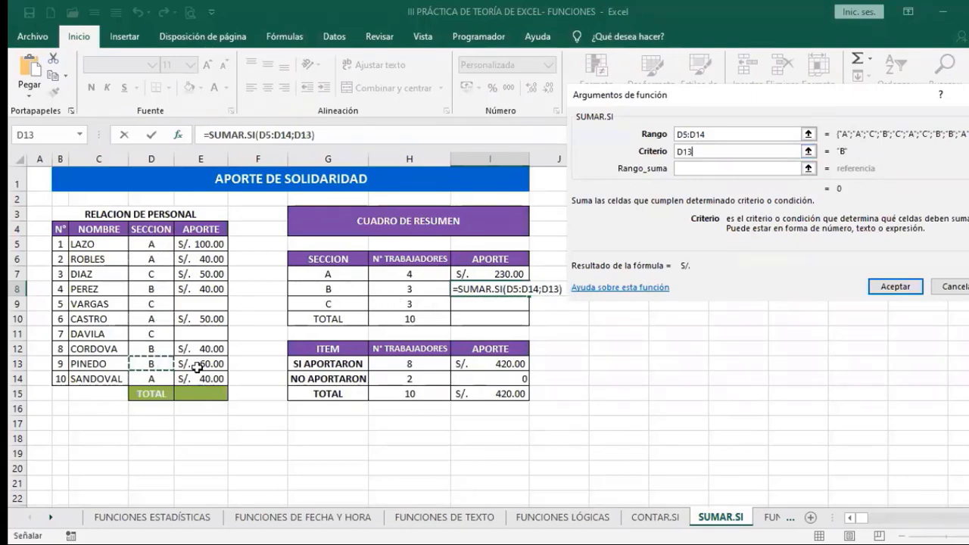
Set Rango_suma to the contributions E5:E14 and accept the SUMAR.SI formula in I8.
click(747, 167)
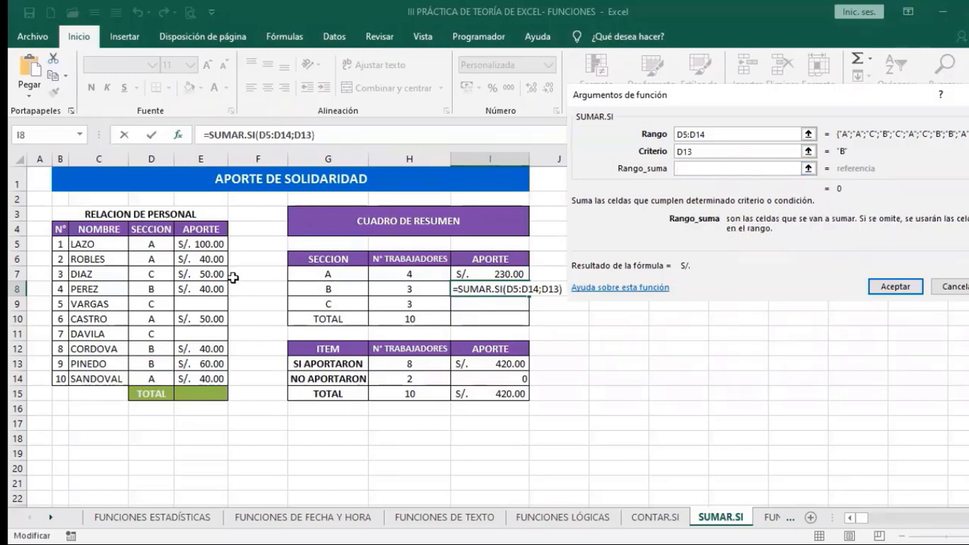
click(188, 245)
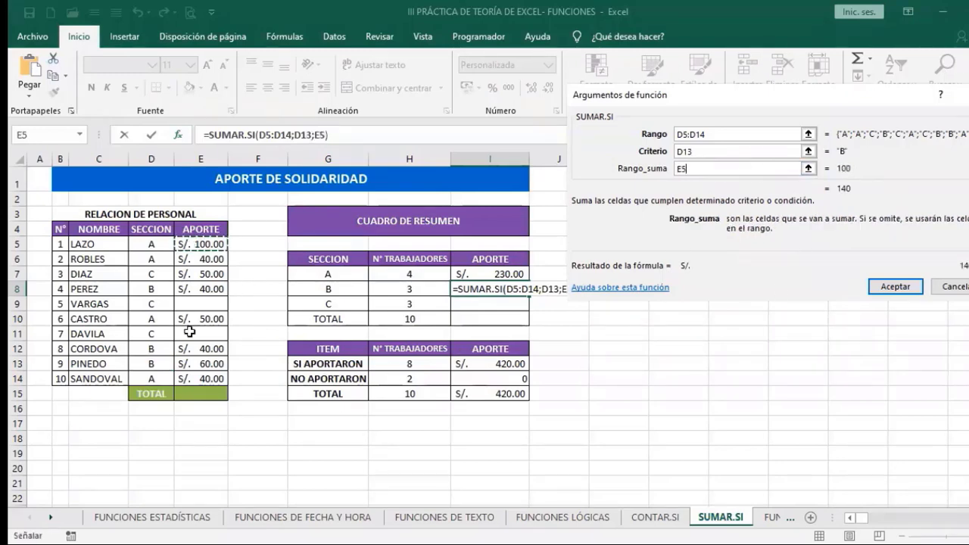
text(:E14)
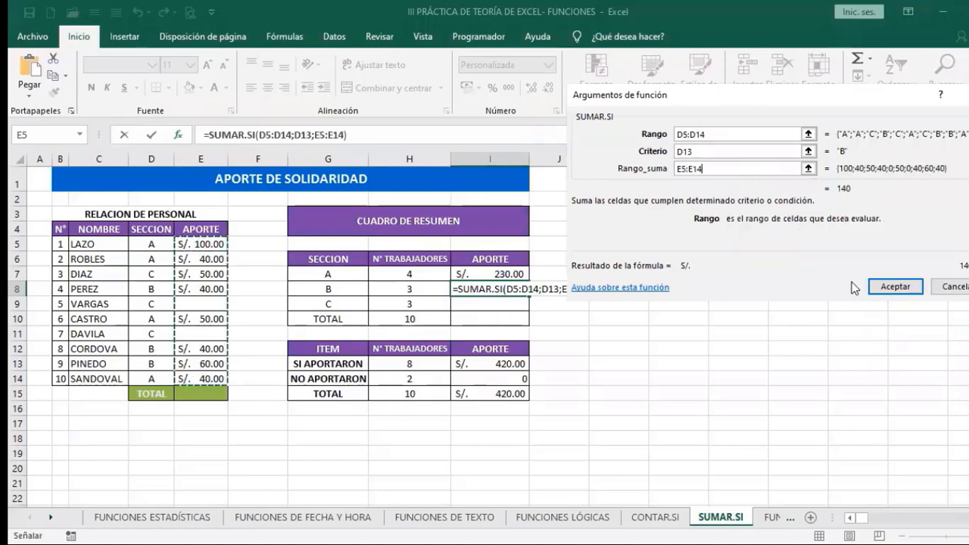
click(912, 291)
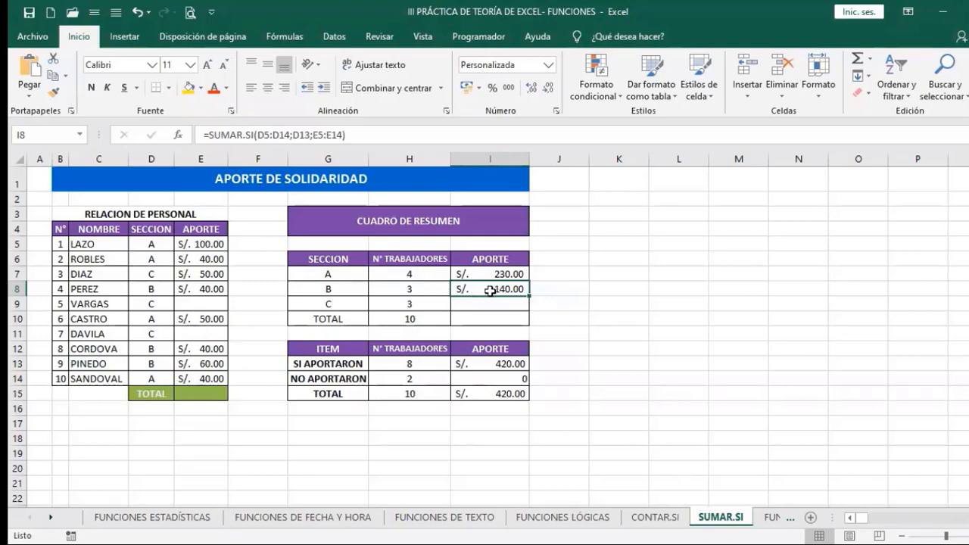
Check section B's total by selecting its contributions E8, E12 and E13 together, and clear the selection.
click(206, 290)
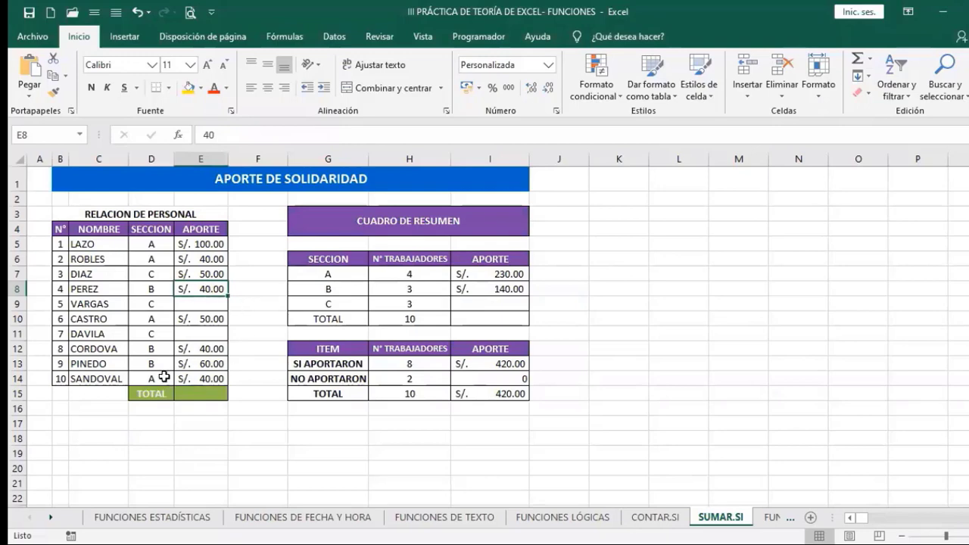
ctrl+click(198, 349)
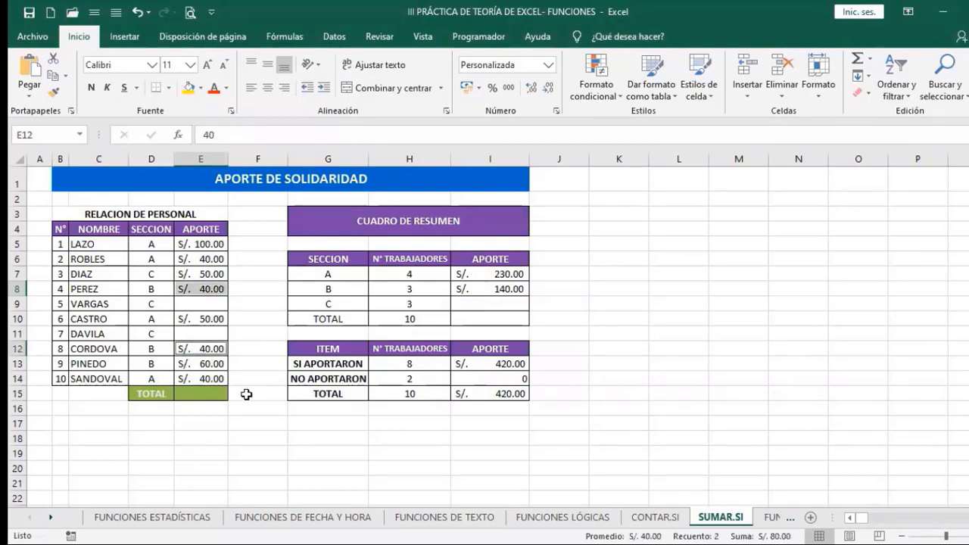
ctrl+click(197, 364)
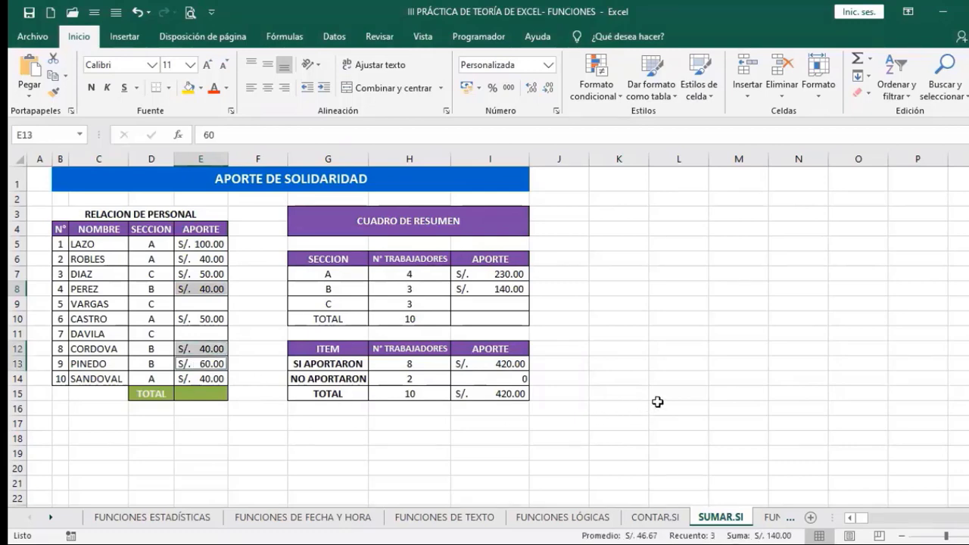
click(597, 301)
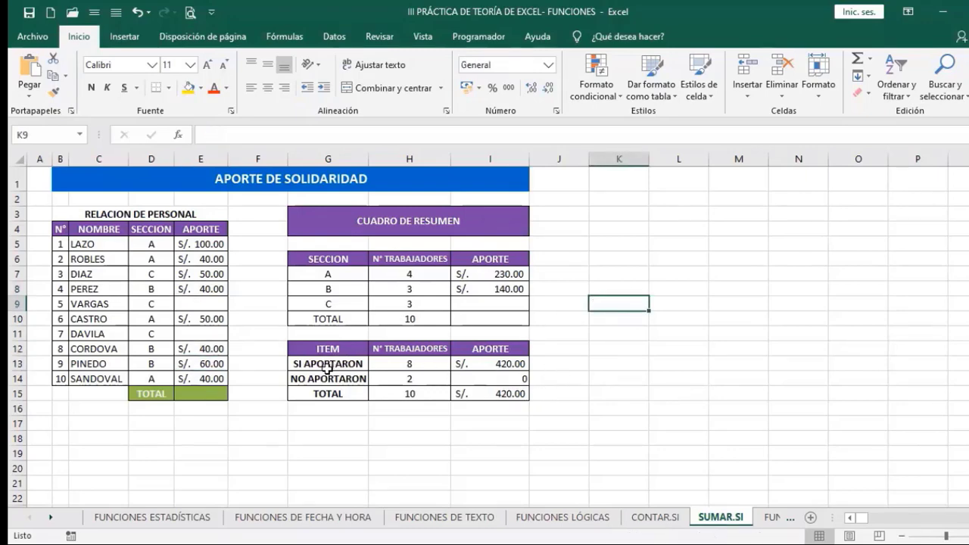
Examine the worker-count formulas in H13 and H14 for those who contributed and those who did not.
click(394, 364)
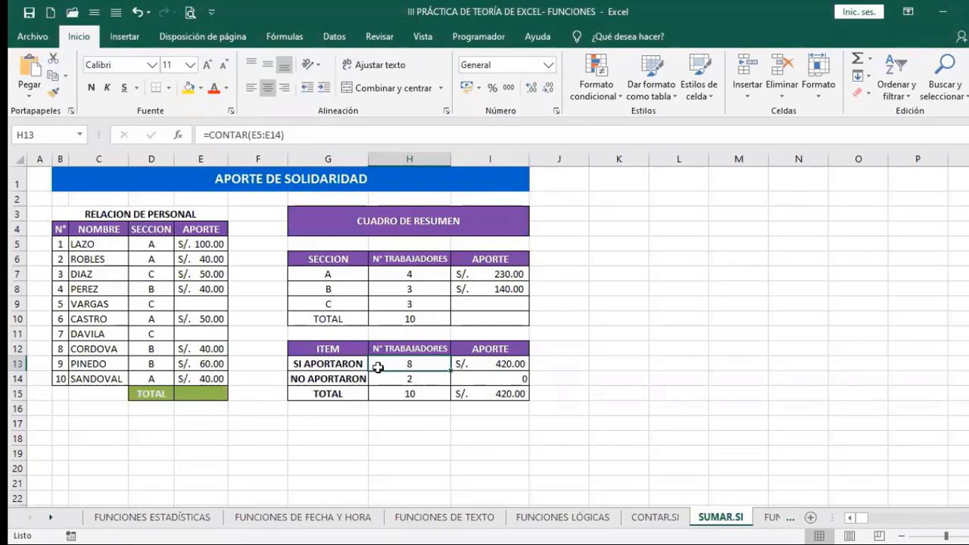
click(230, 134)
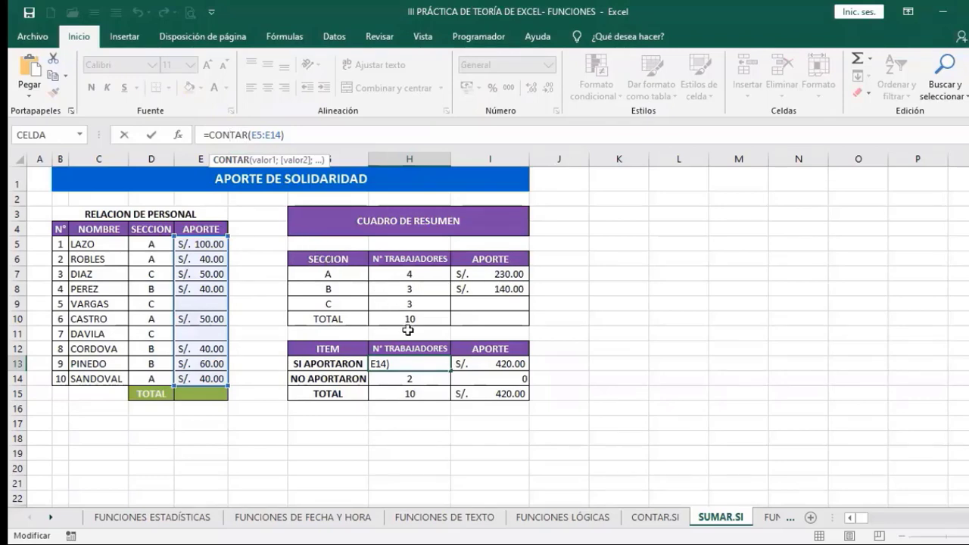
click(422, 378)
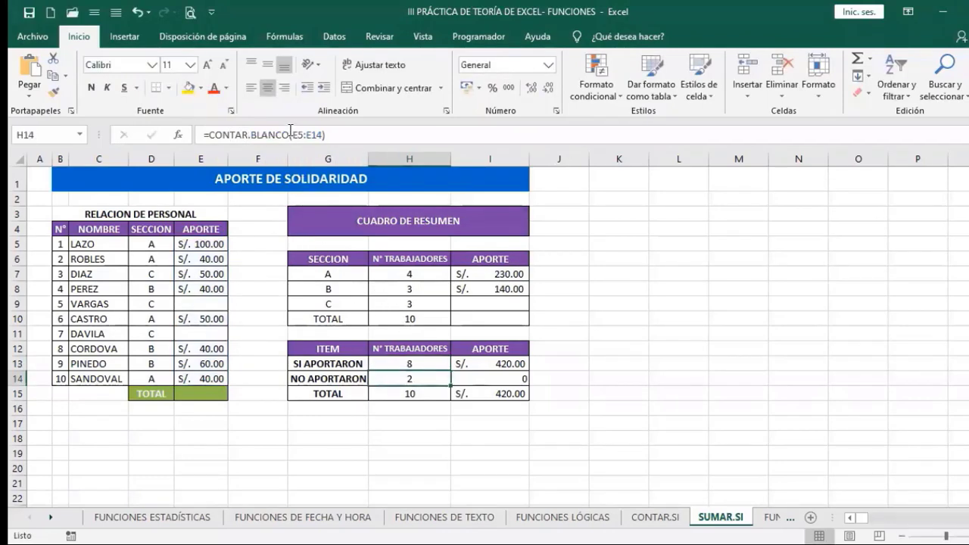
click(279, 134)
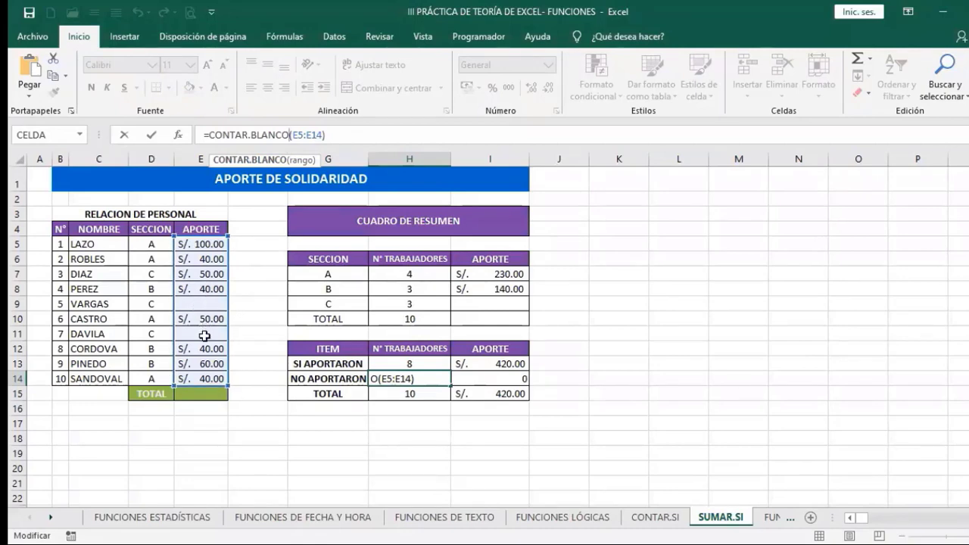
key(Return)
click(417, 382)
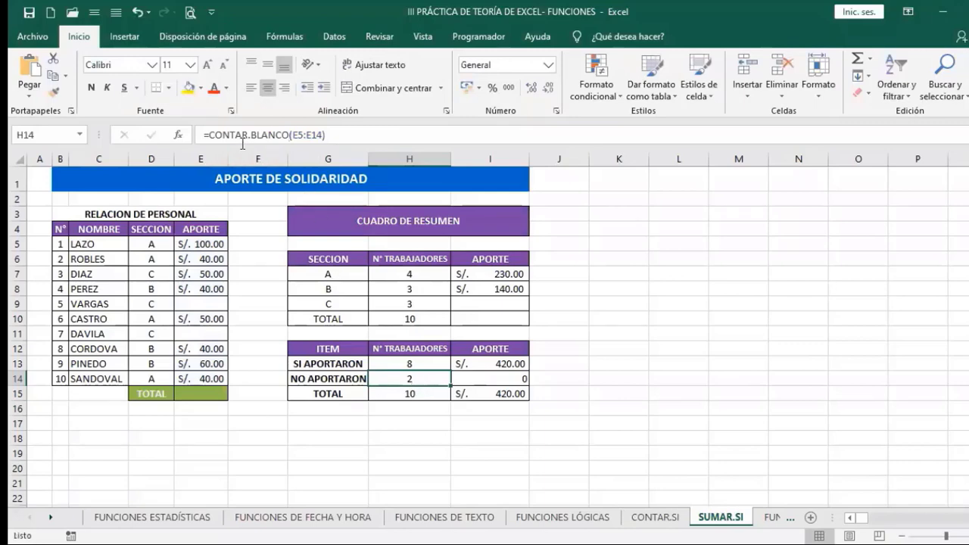
Examine the APORTE formulas in I13, I14 and I15 for contributors, non-contributors and the total.
click(455, 364)
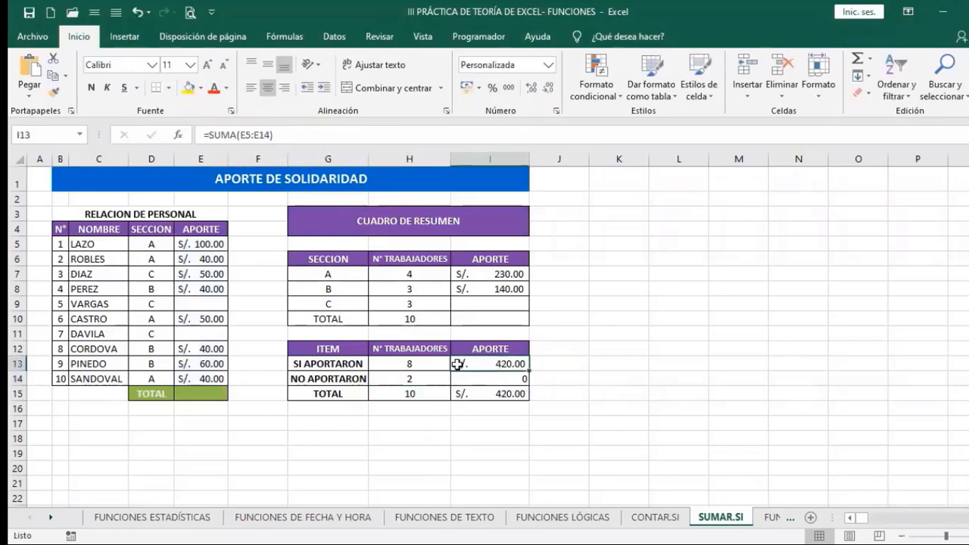
click(241, 134)
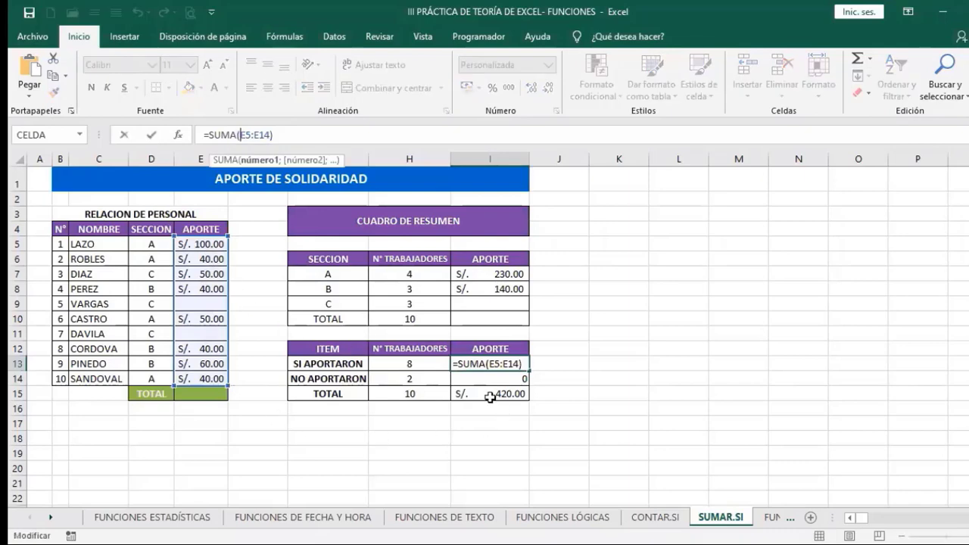
key(Escape)
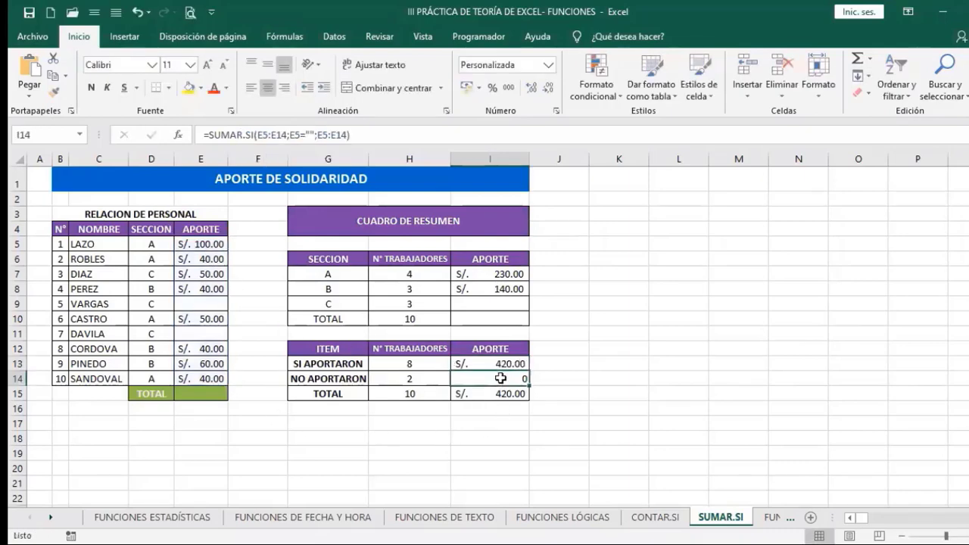
click(469, 378)
click(258, 135)
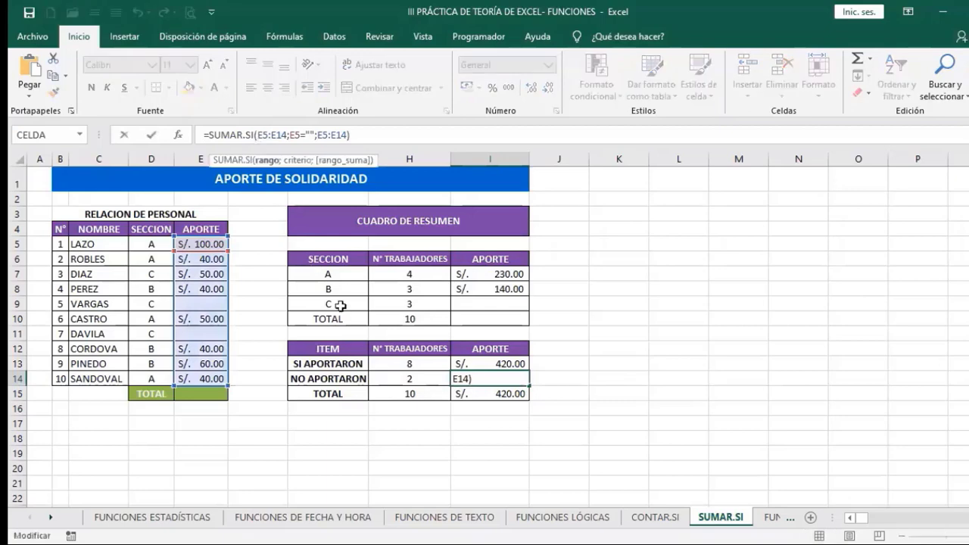
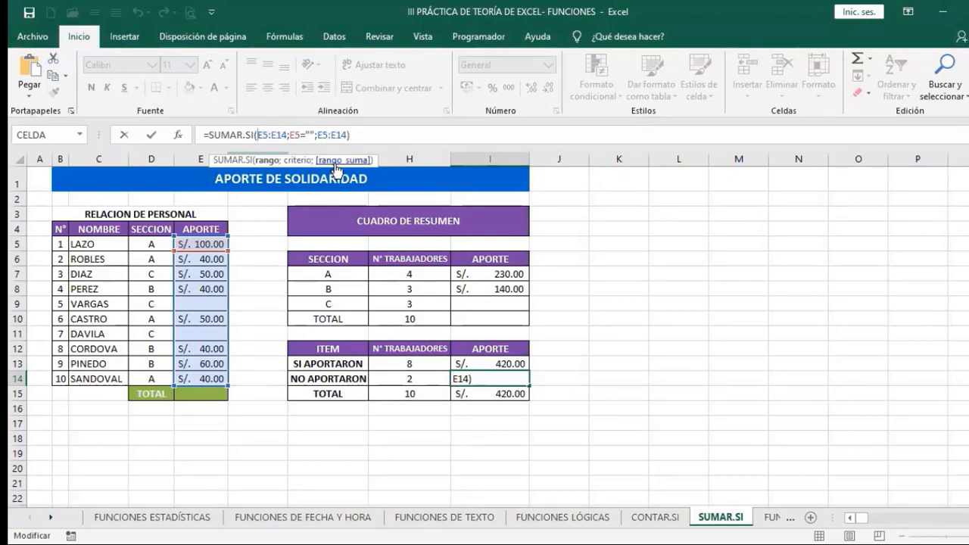
key(ctrl+Return)
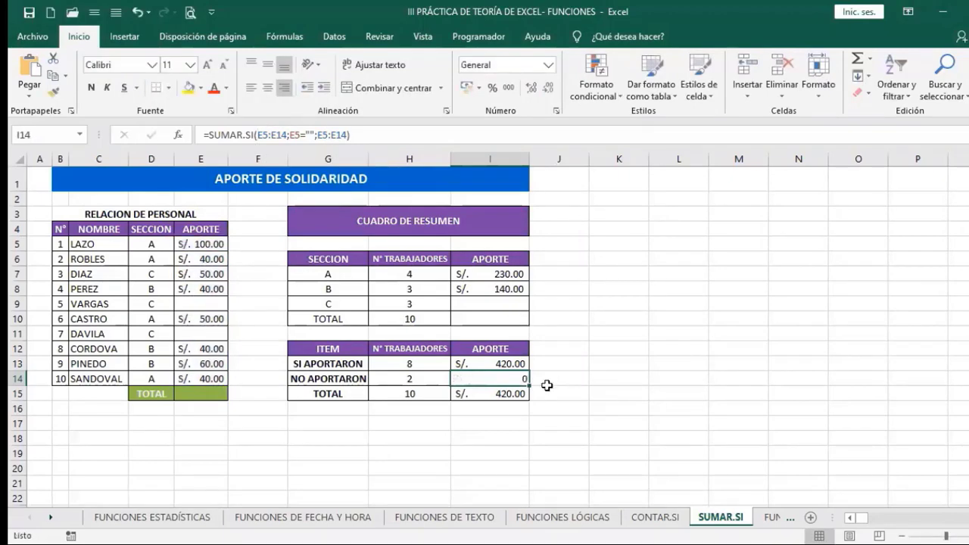
click(499, 395)
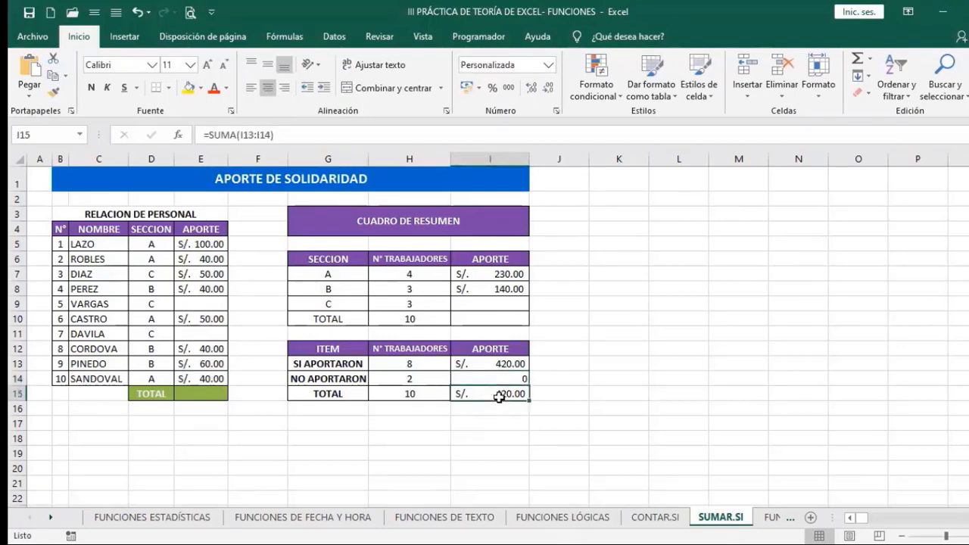
double_click(500, 396)
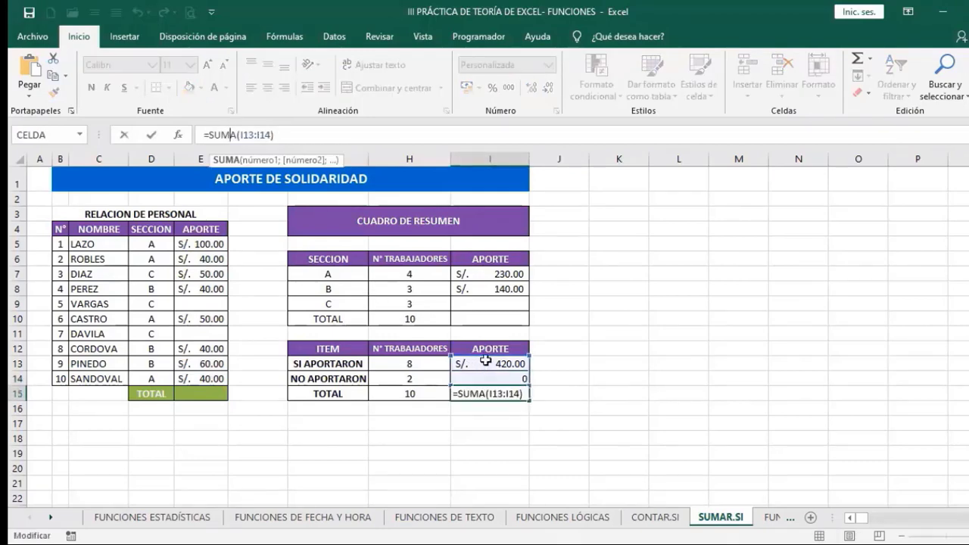
Close the TOTAL formula in I15 and open the FUNCIÓN BÚSQUEDA Y REFERENCIA sheet.
key(ctrl+Return)
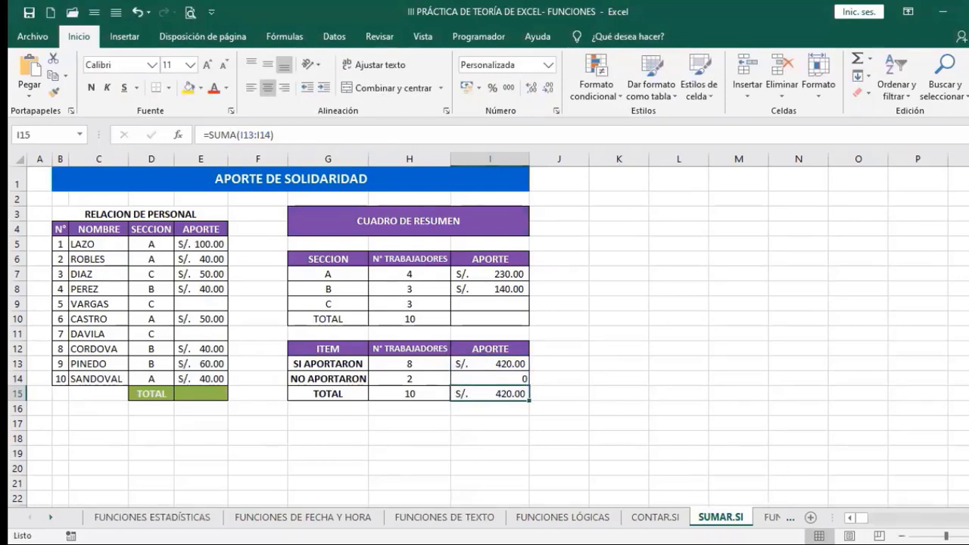
click(51, 518)
click(51, 518)
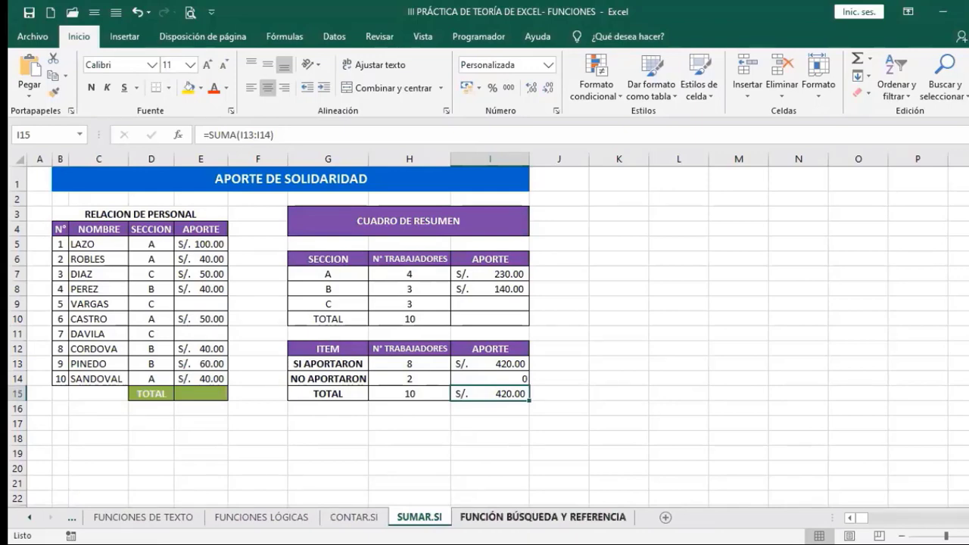
click(542, 517)
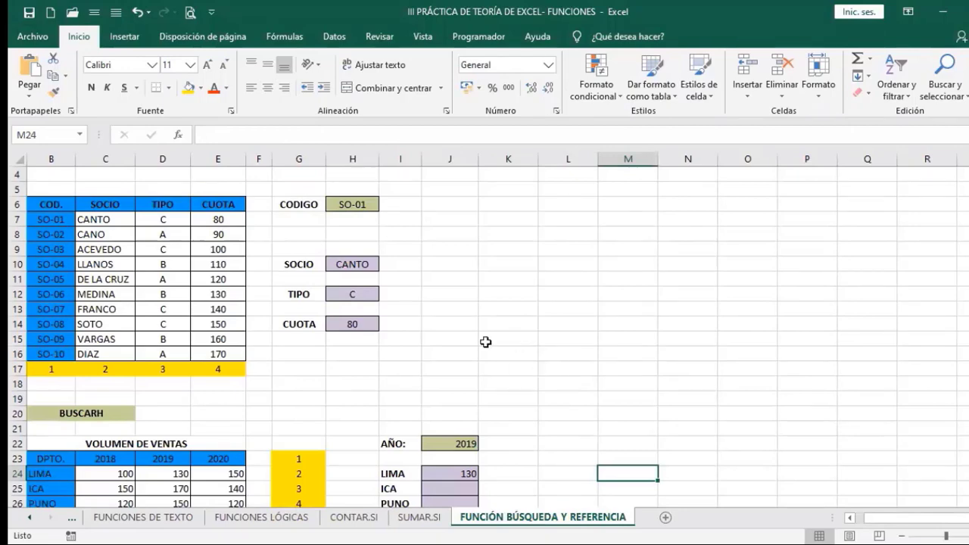
Look over the BUSCARV and BUSCARH exercises on the sheet, including their tables and result cells.
scroll(488, 292, down, 2)
scroll(488, 292, down, 2)
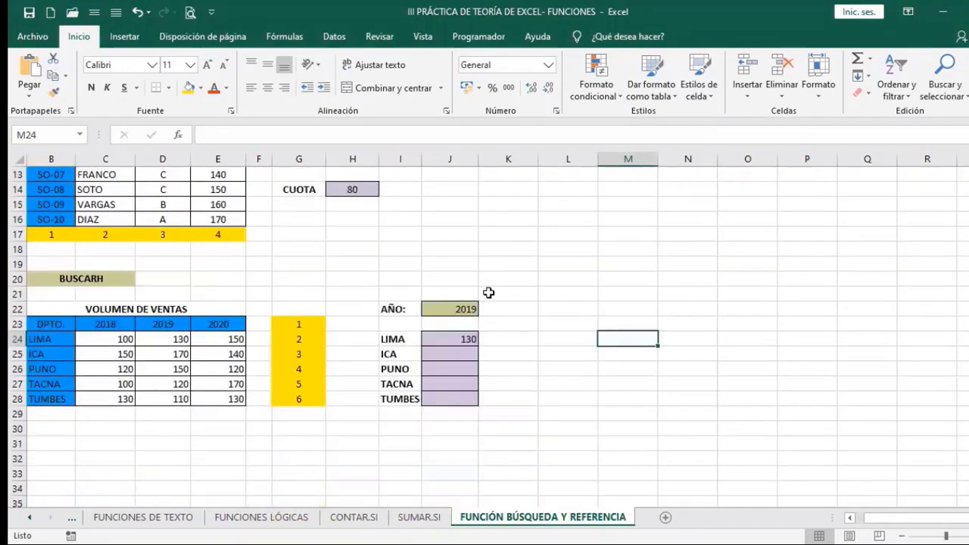
scroll(489, 292, up, 2)
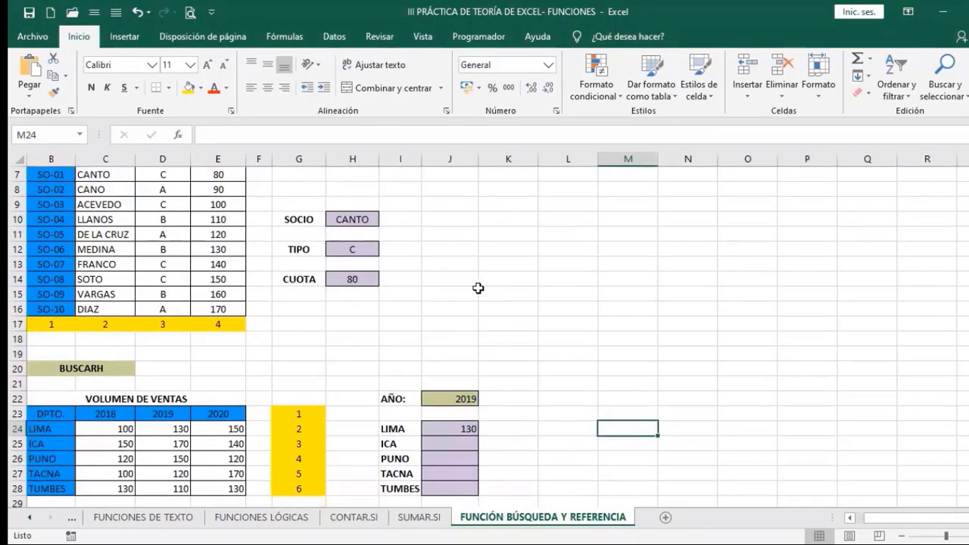
scroll(477, 287, up, 1)
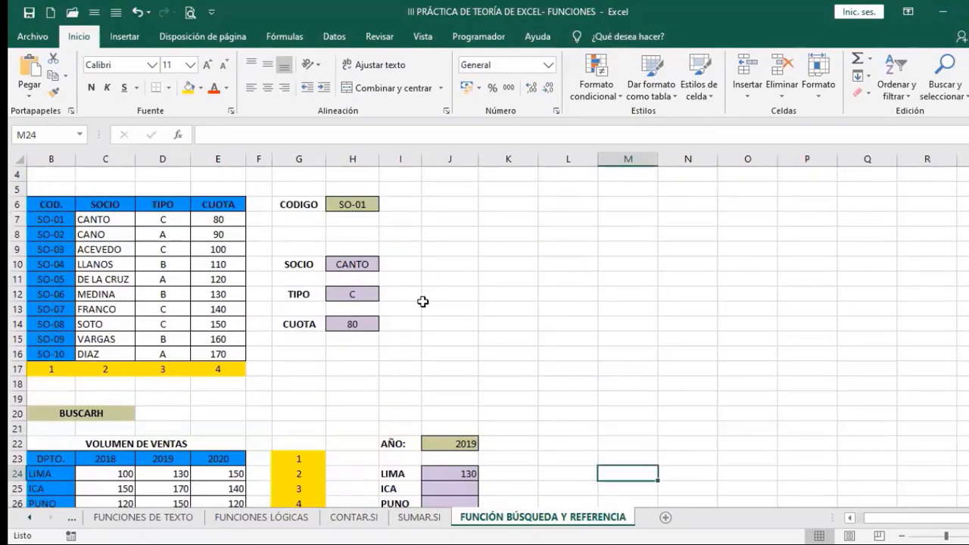
scroll(422, 301, down, 2)
scroll(420, 303, up, 2)
scroll(101, 225, up, 1)
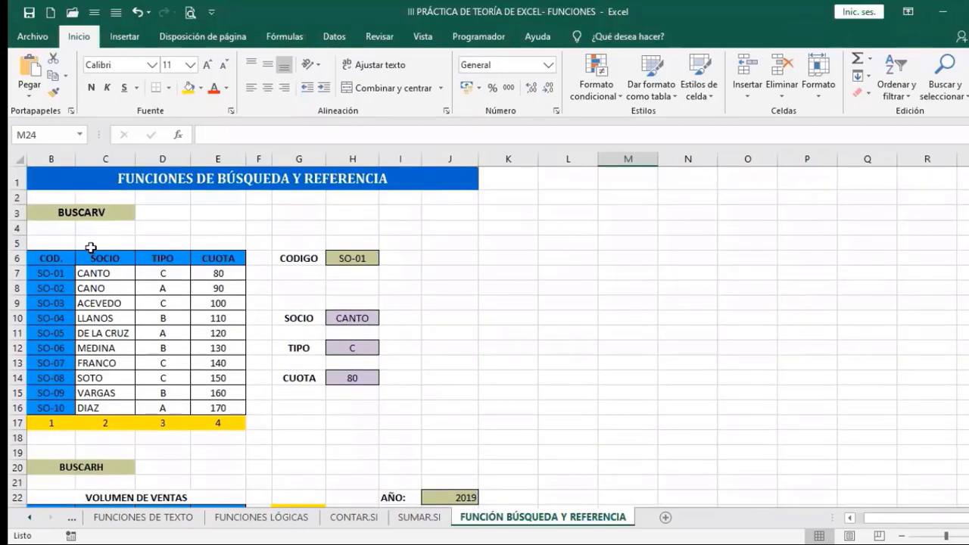
click(72, 213)
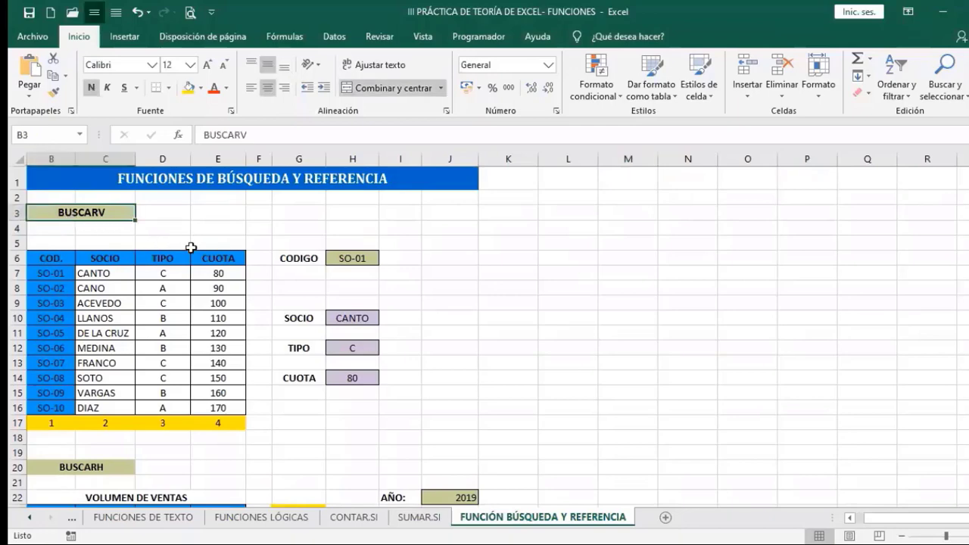
scroll(190, 250, down, 2)
click(91, 370)
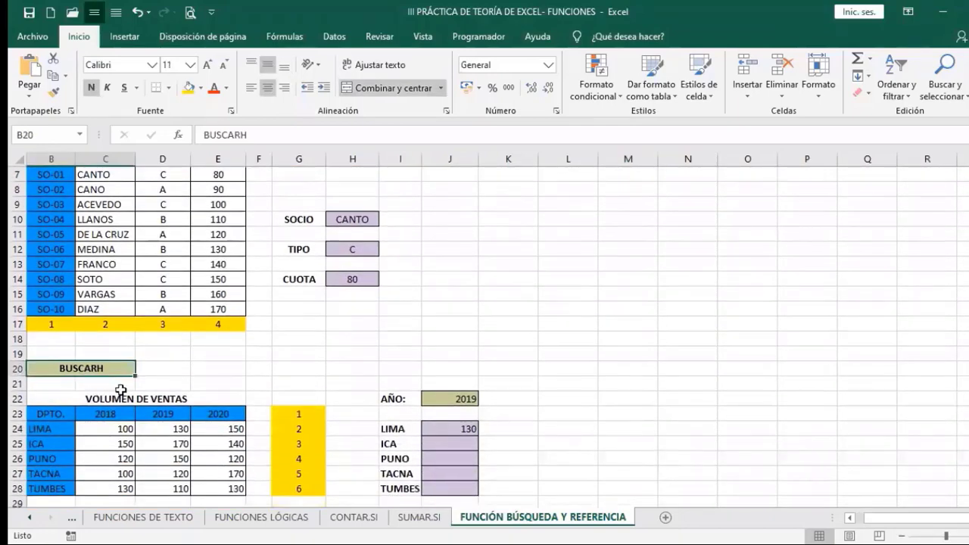
scroll(123, 390, up, 2)
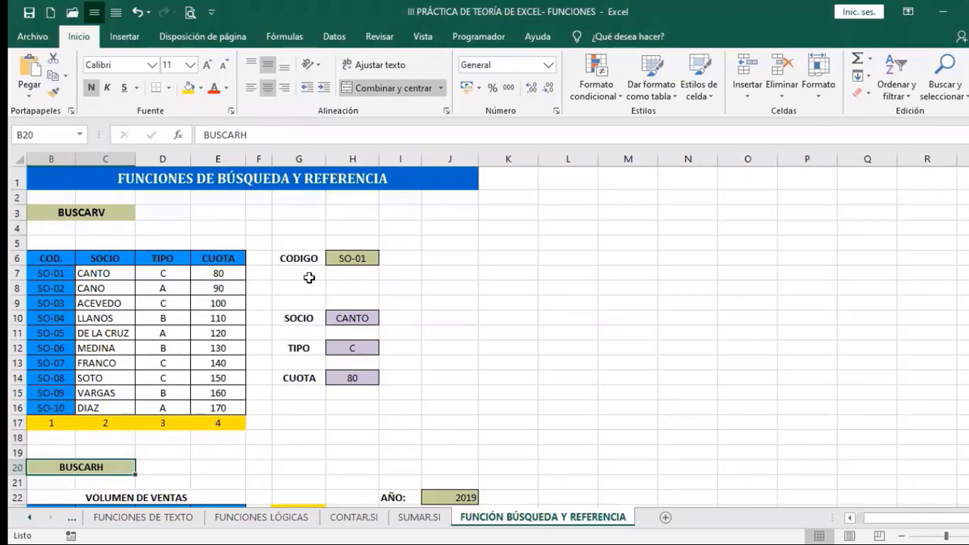
Inspect the CODIGO cell H6 and the formulas returning SOCIO, TIPO and CUOTA in H10, H12 and H14.
click(340, 258)
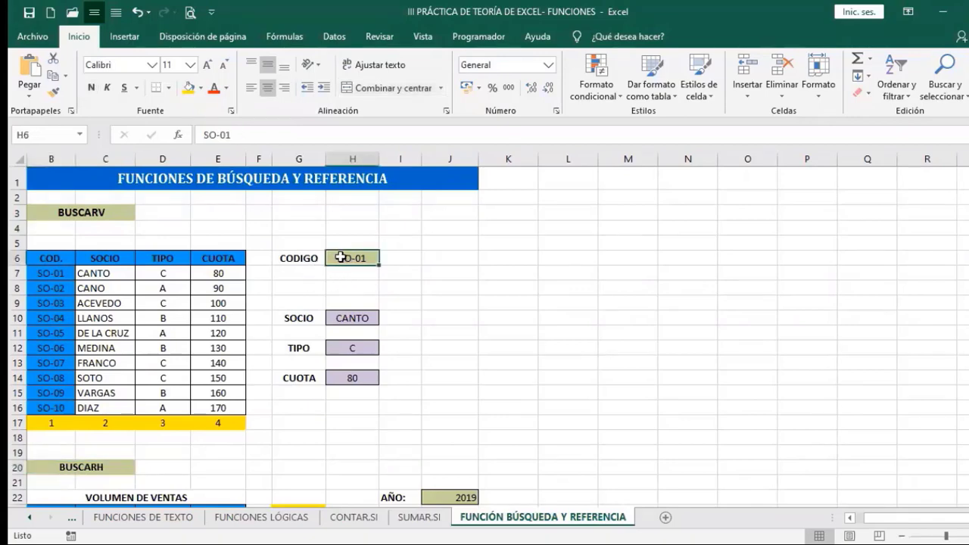
click(342, 319)
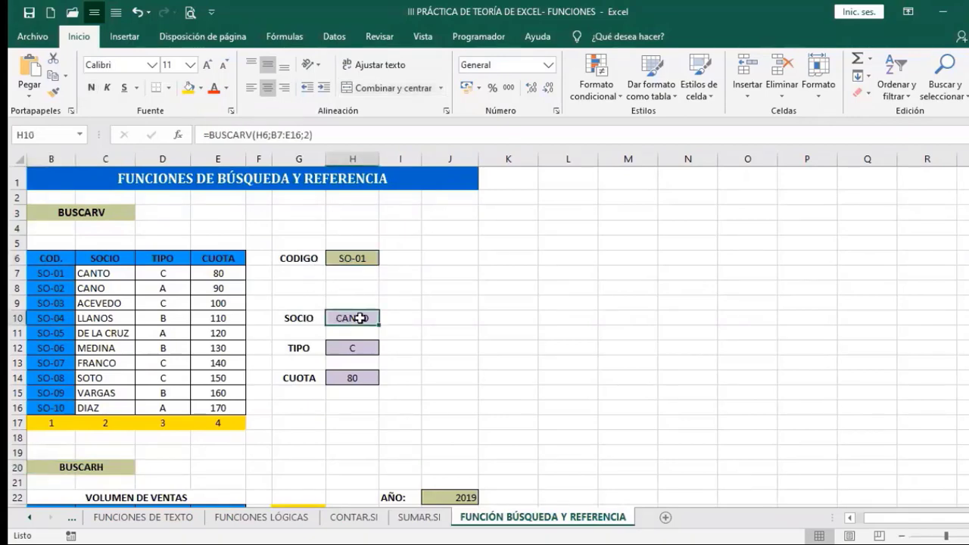
click(350, 353)
click(354, 380)
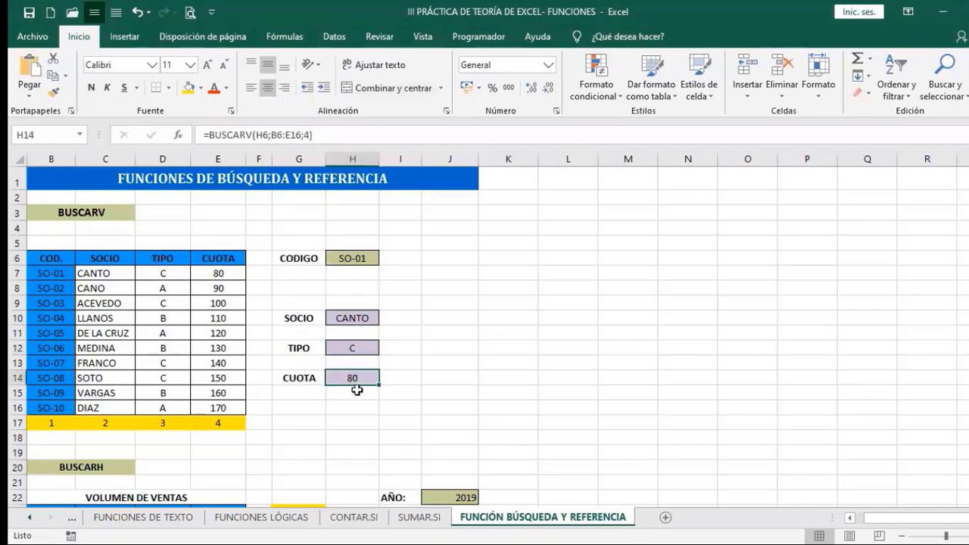
Set the CODIGO lookup value in H6 to SO-03.
click(350, 260)
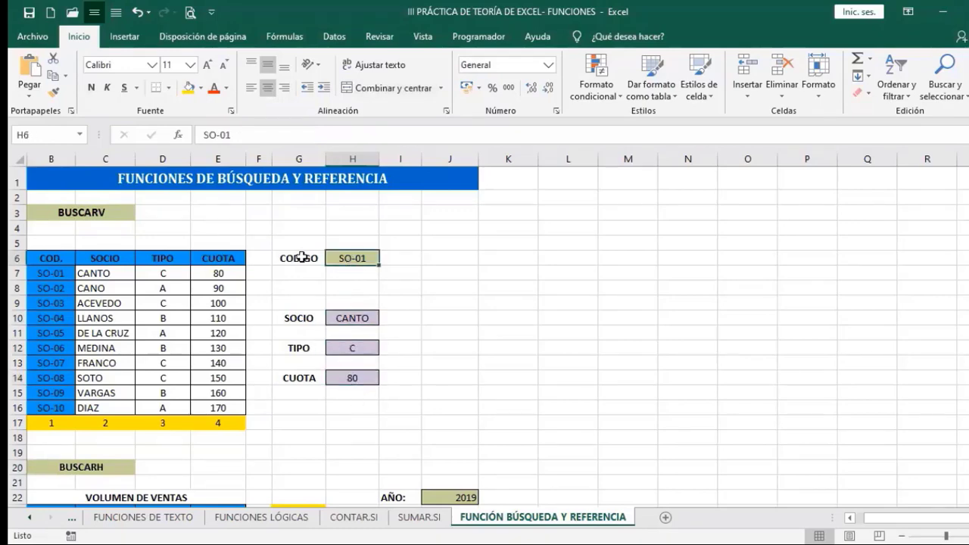
click(235, 137)
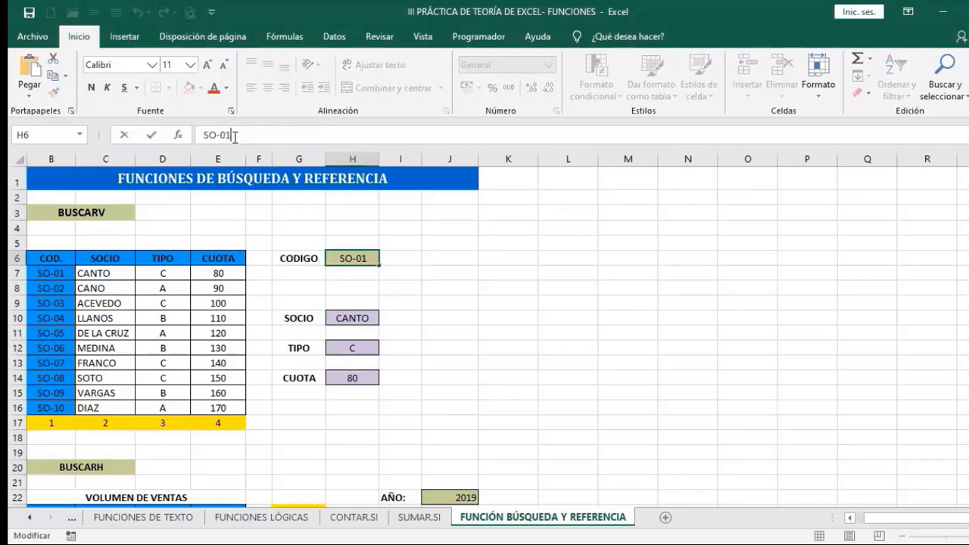
key(BackSpace)
text(3)
key(Return)
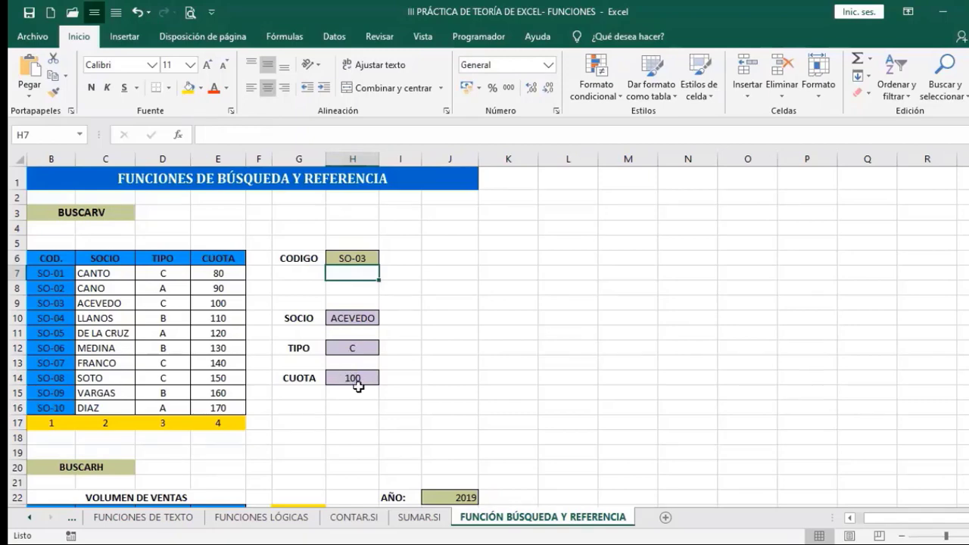
Set the CODIGO lookup value in H6 to SO-09.
click(357, 257)
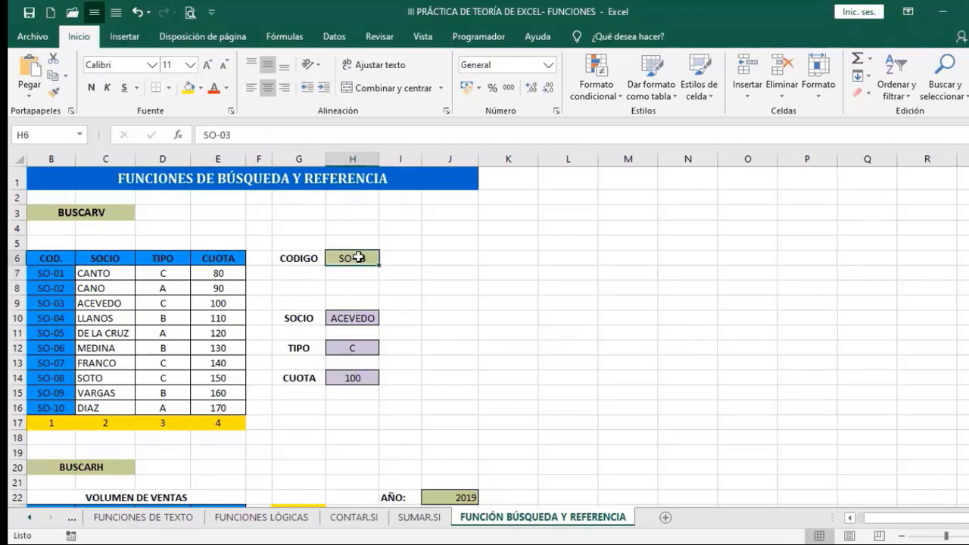
click(250, 137)
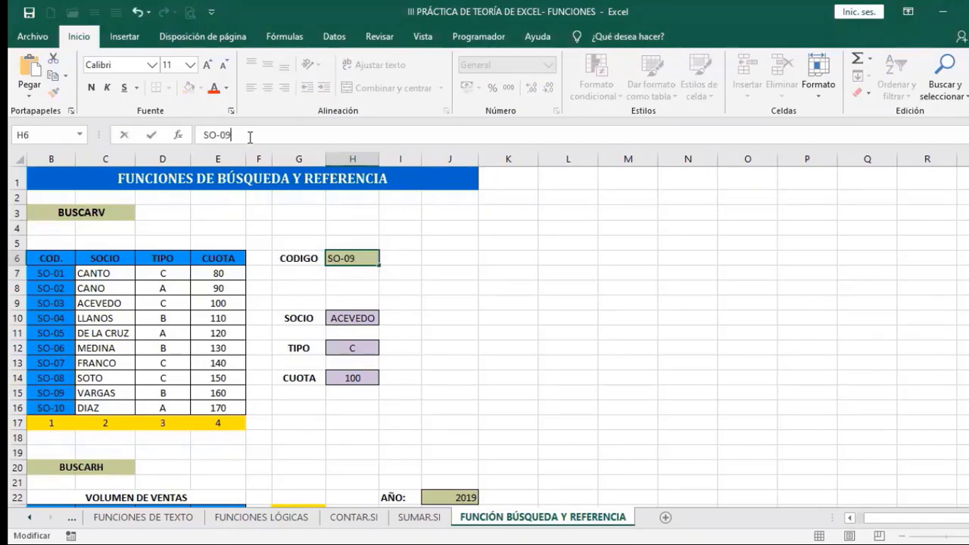
text(9)
key(Return)
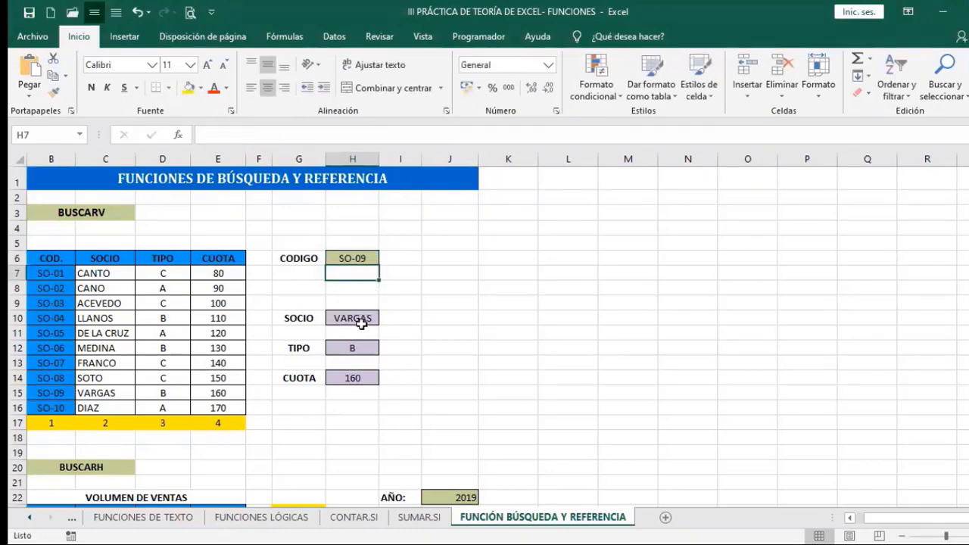
Check the lookup results for SO-09 against row 15 of the member table.
click(428, 286)
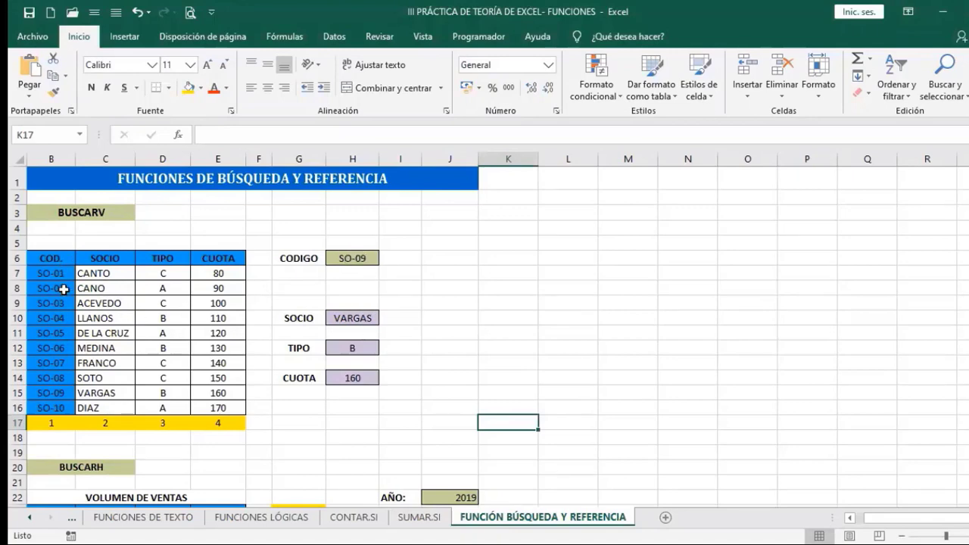
click(17, 393)
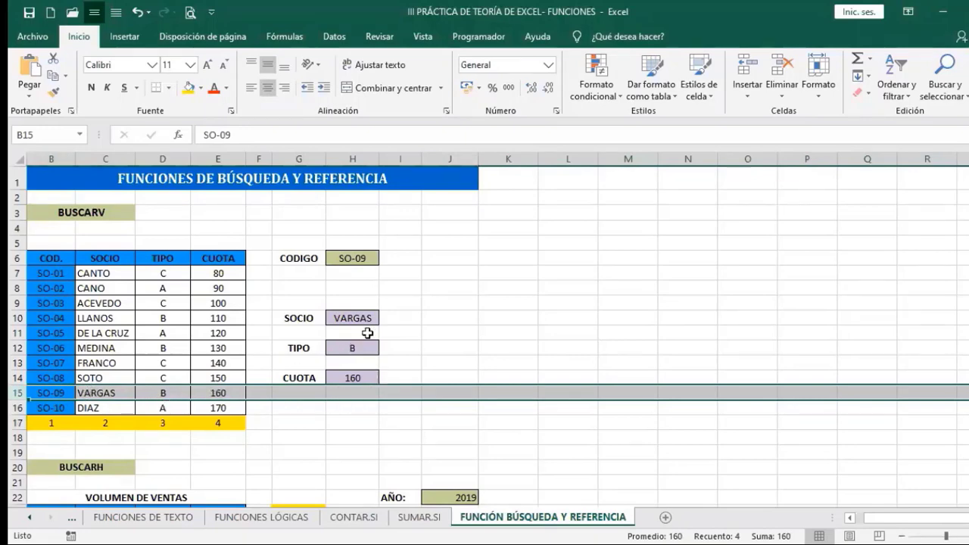
click(365, 258)
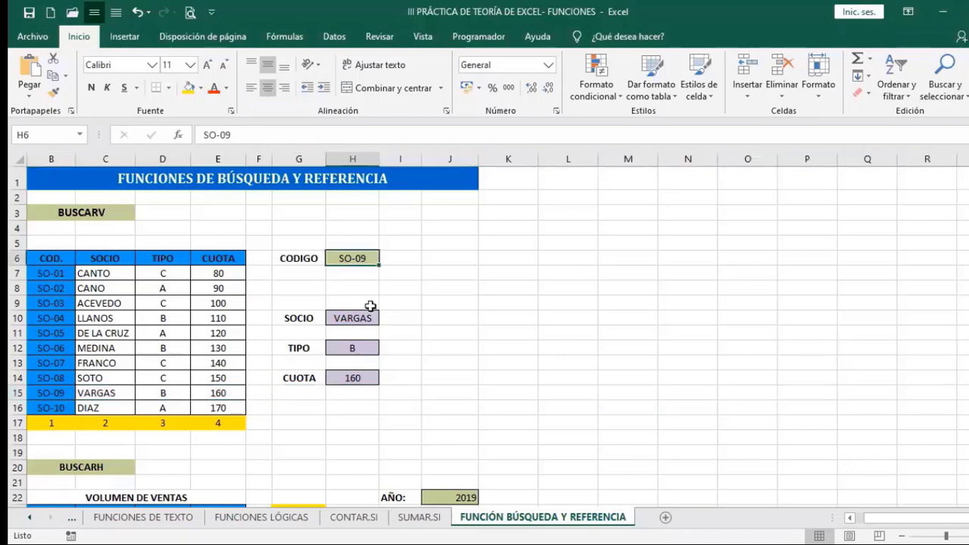
Examine the BUSCARV formulas and their referenced ranges for SOCIO, TIPO and CUOTA in H10, H12 and H14.
click(339, 319)
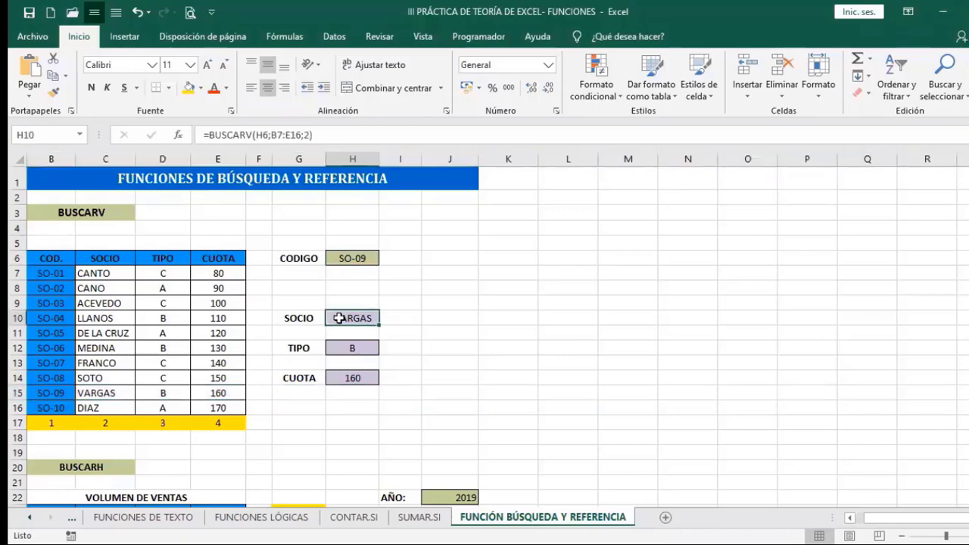
click(244, 135)
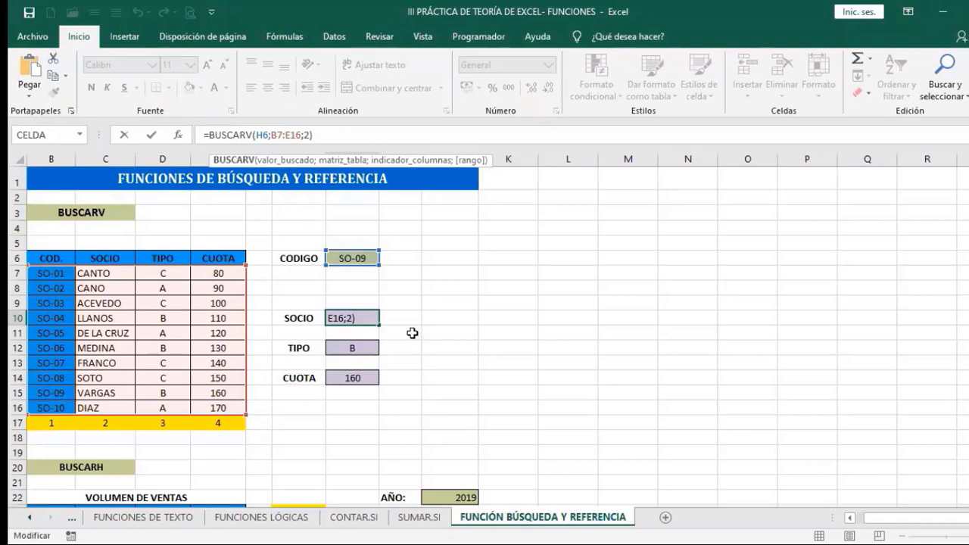
click(358, 345)
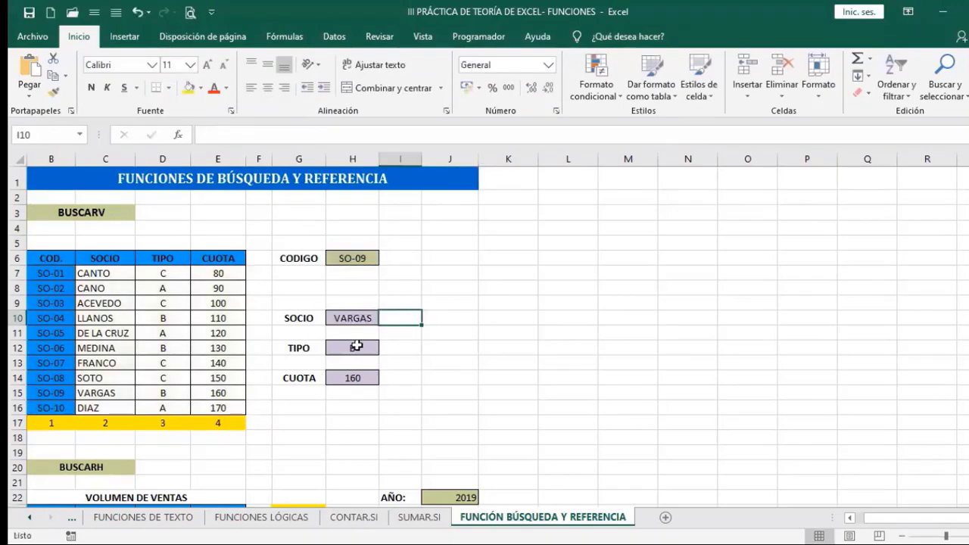
click(289, 139)
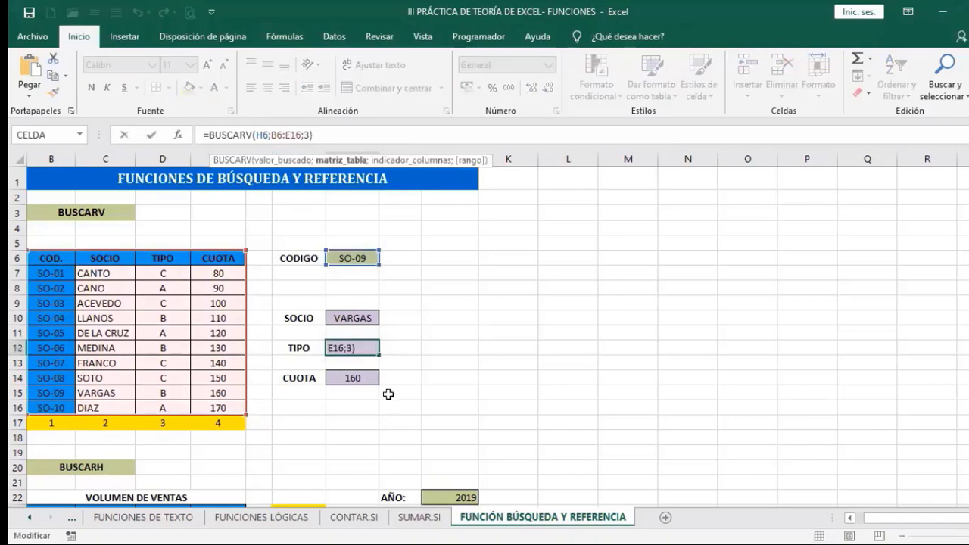
click(366, 382)
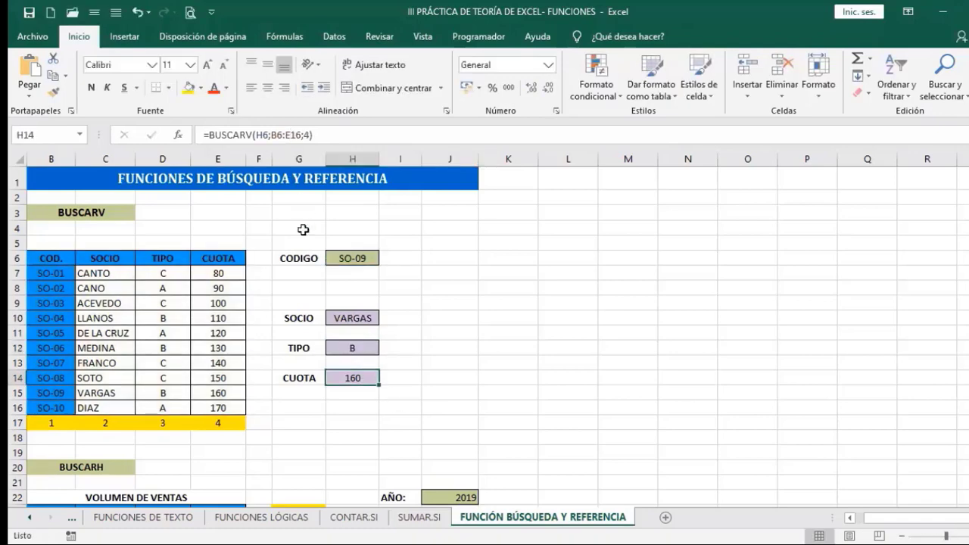
click(274, 135)
key(Tab)
Extend the table range in H10's BUSCARV formula to B6:E16 so it includes the header row.
click(354, 318)
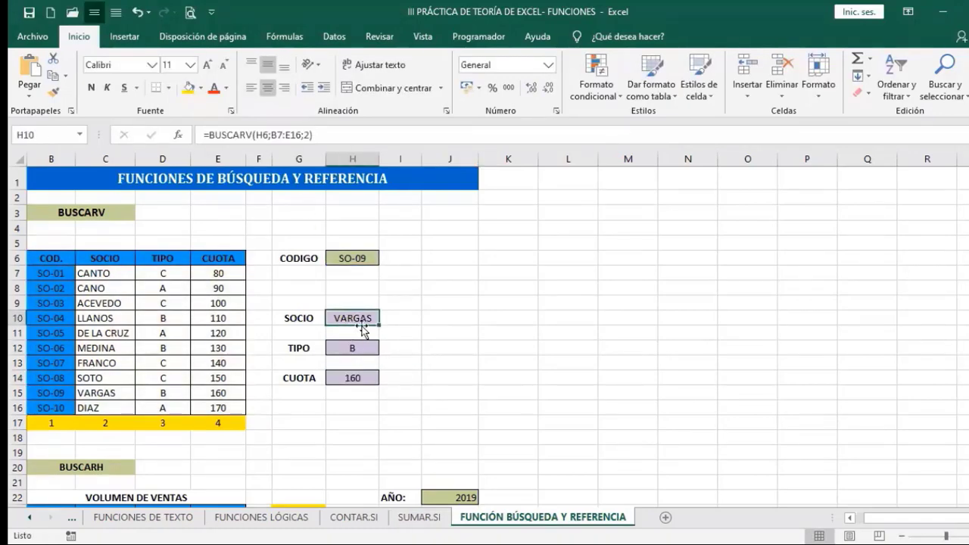
click(268, 135)
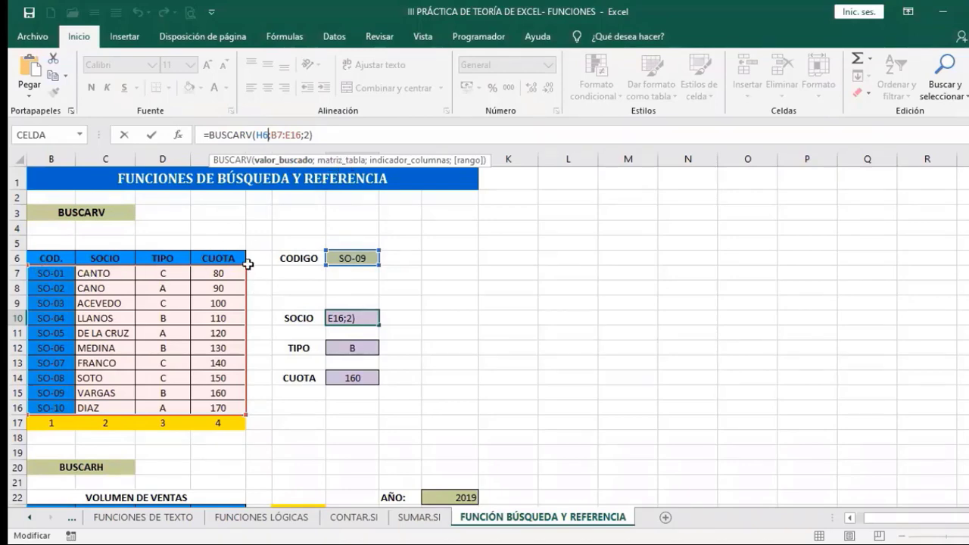
drag(245, 263, 250, 255)
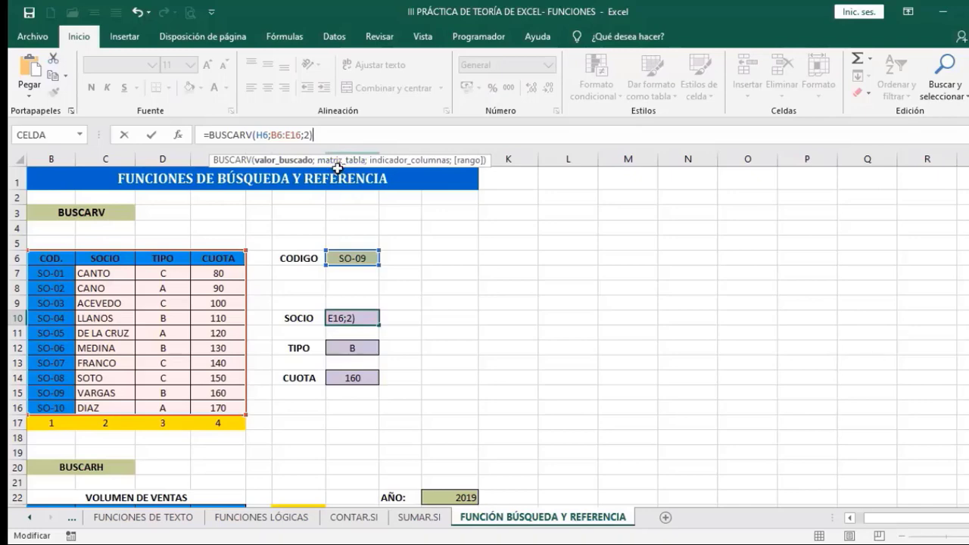
key(Return)
Examine the lookup value, table range and column index in the BUSCARV formulas for TIPO in H12 and CUOTA in H14.
click(349, 347)
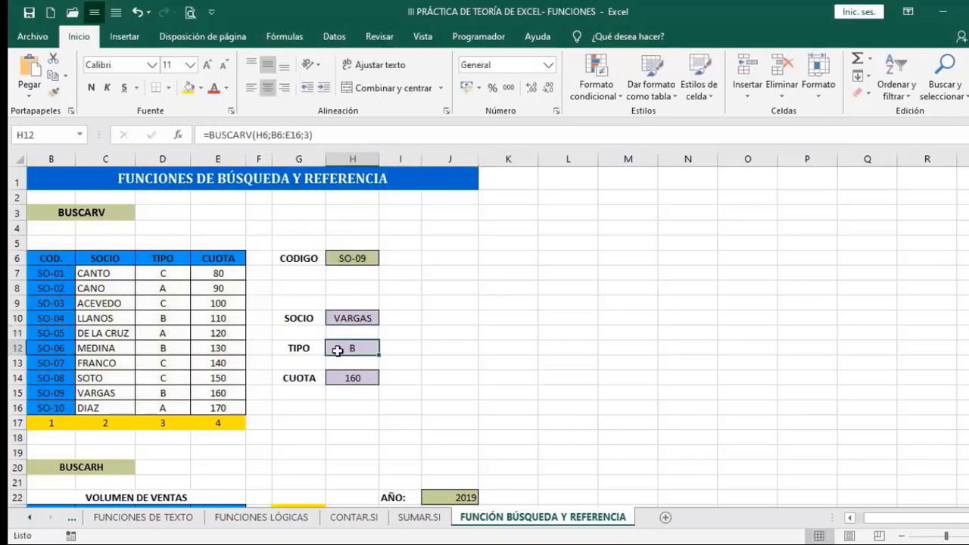
click(254, 134)
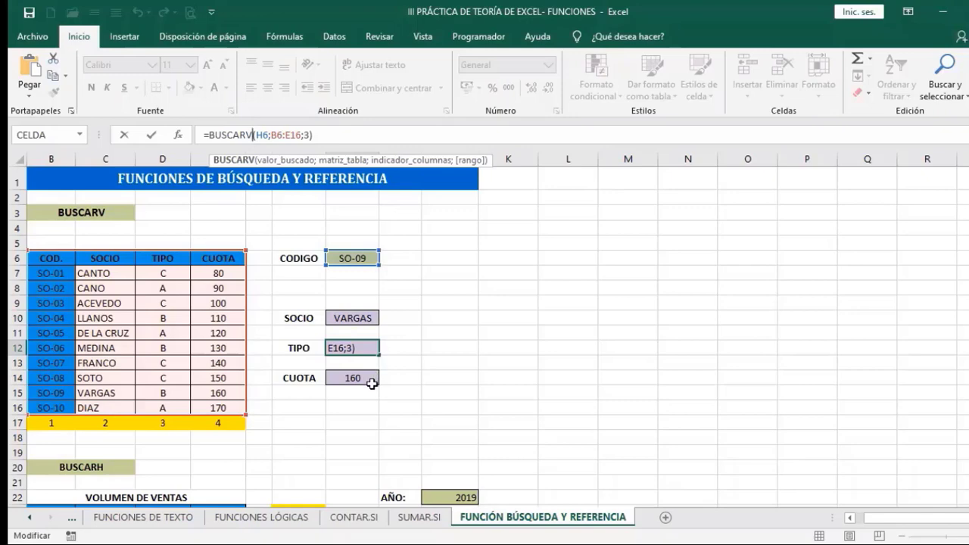
click(342, 381)
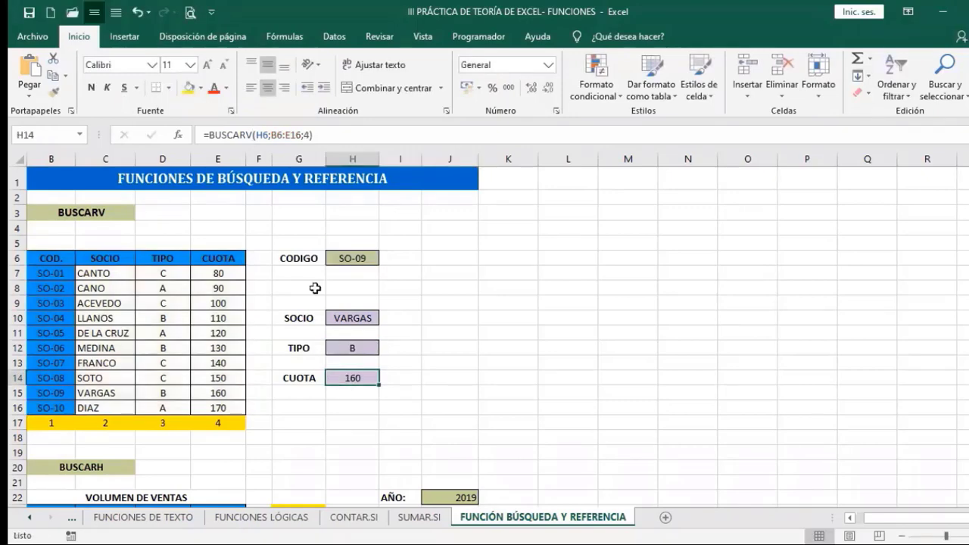
click(271, 135)
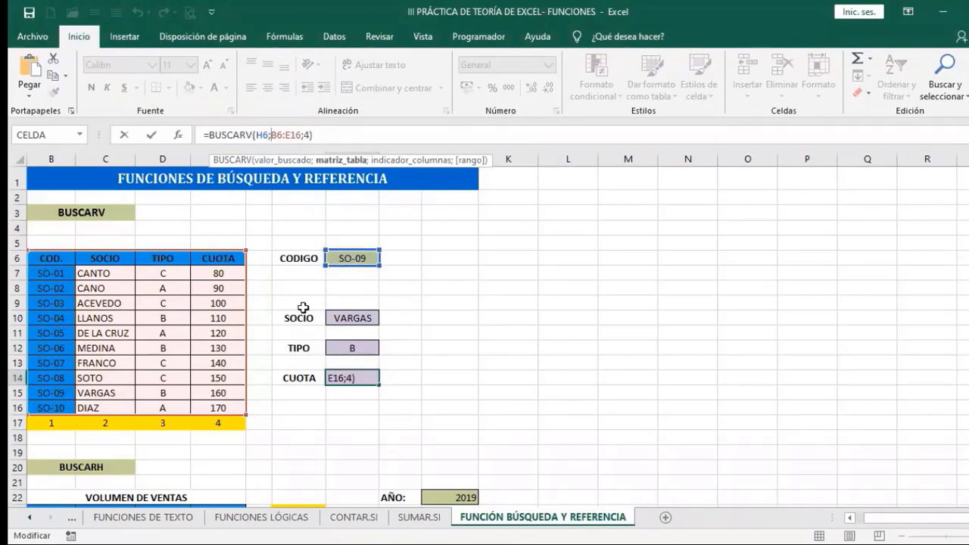
key(Left)
key(Left)
key(Left)
key(Left)
key(Left)
key(Left)
key(Left)
key(Left)
key(Left)
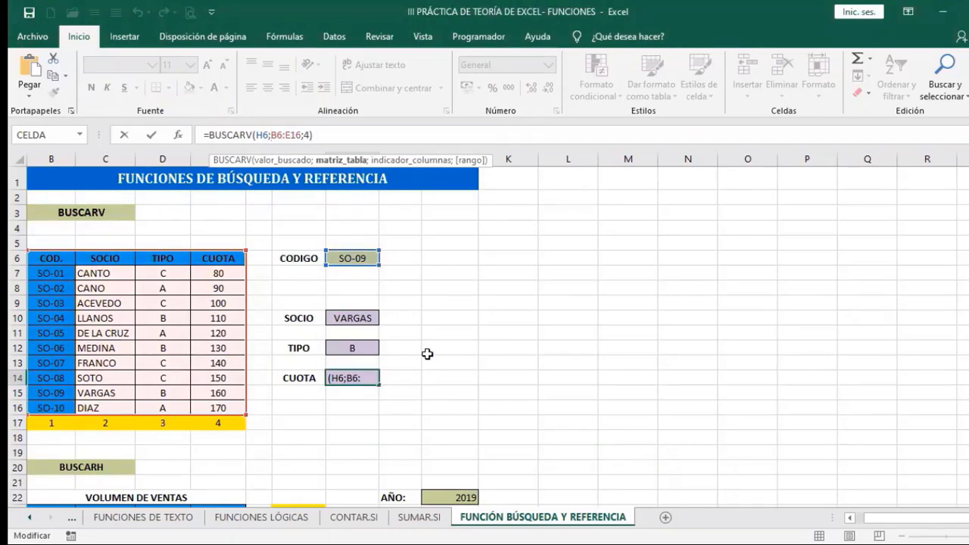
key(Escape)
scroll(417, 326, down, 1)
scroll(418, 326, up, 1)
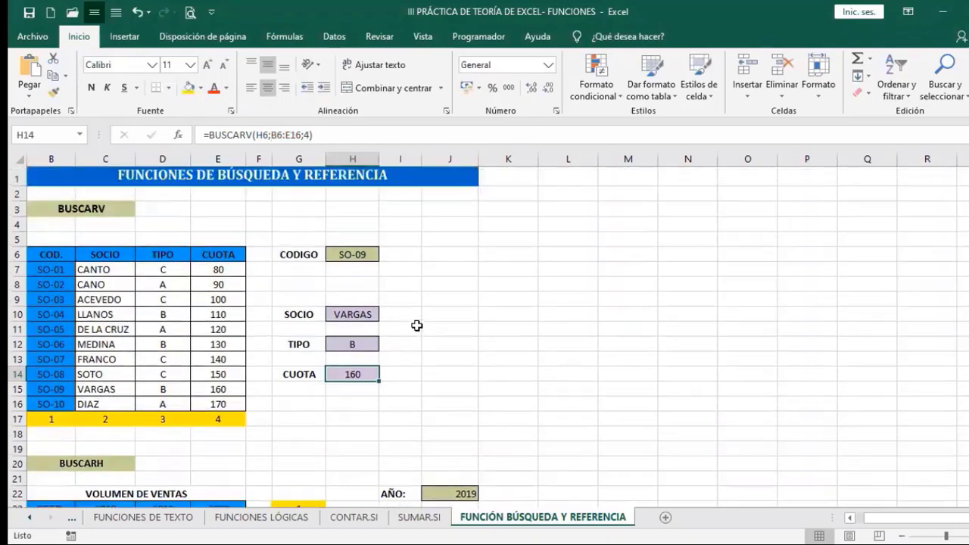
double_click(353, 381)
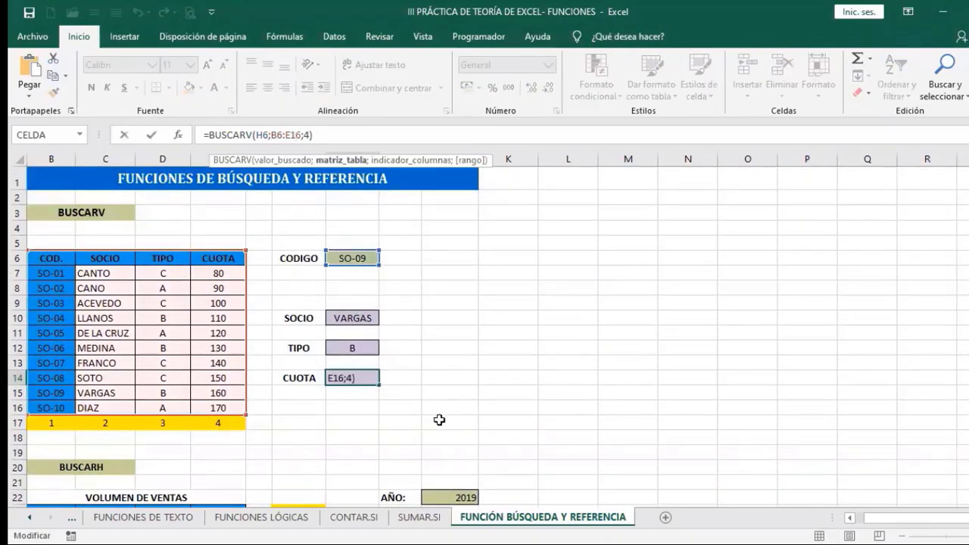
key(Escape)
Compare the row numbers in G23:G28 beside the VOLUMEN DE VENTAS table with the column numbers under the member table.
scroll(439, 420, down, 3)
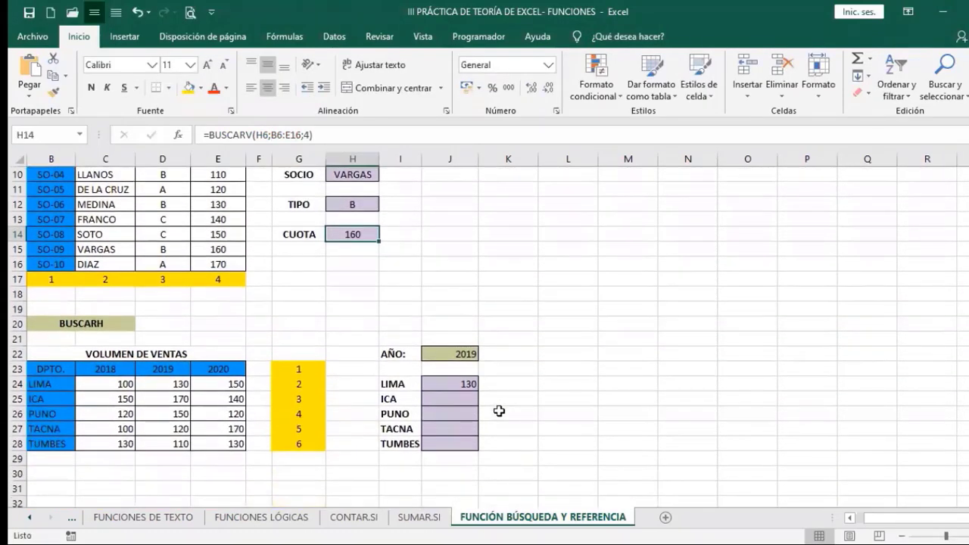
scroll(482, 408, down, 1)
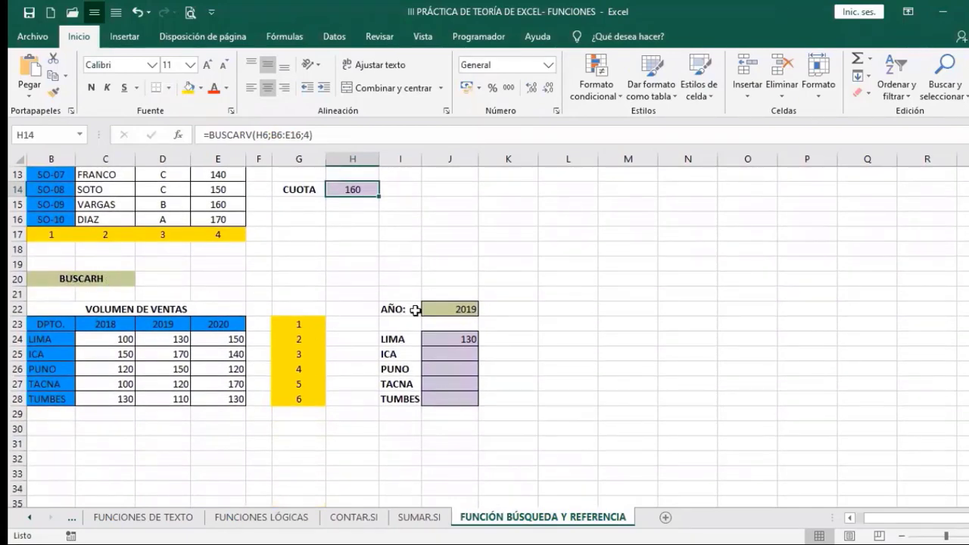
scroll(103, 303, up, 1)
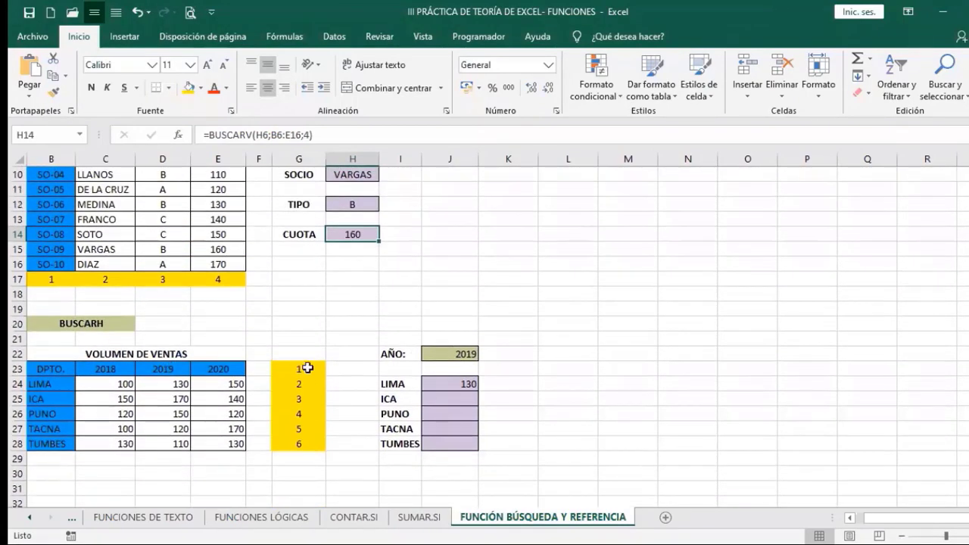
click(287, 368)
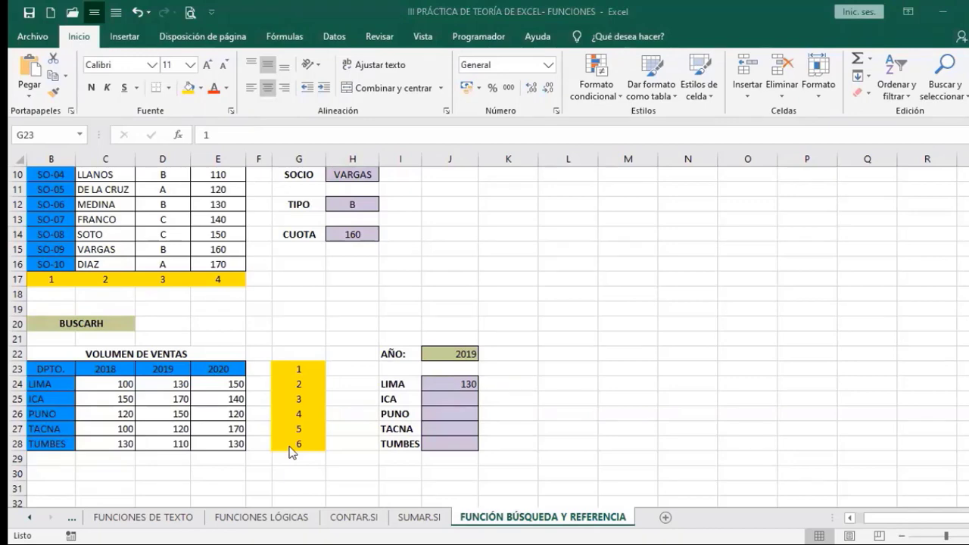
scroll(293, 452, up, 3)
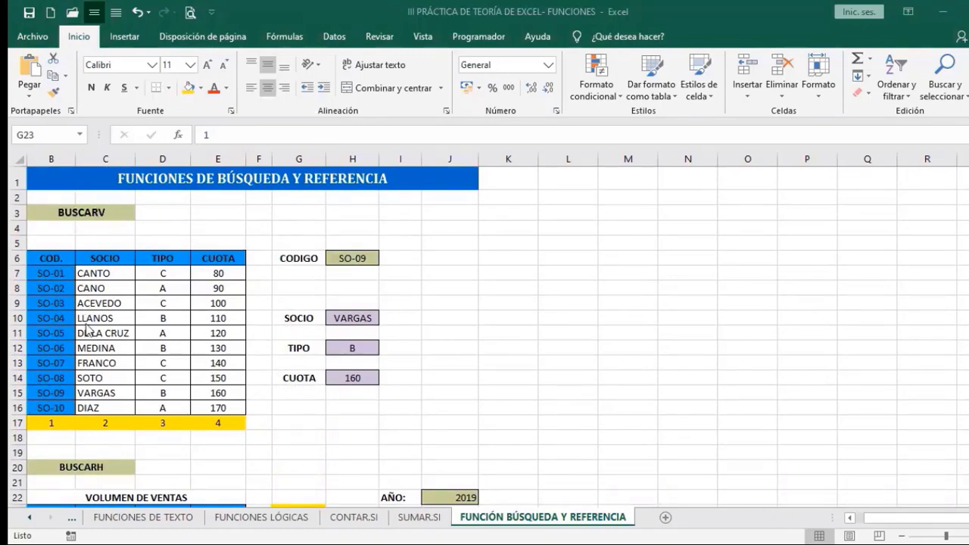
scroll(64, 349, down, 1)
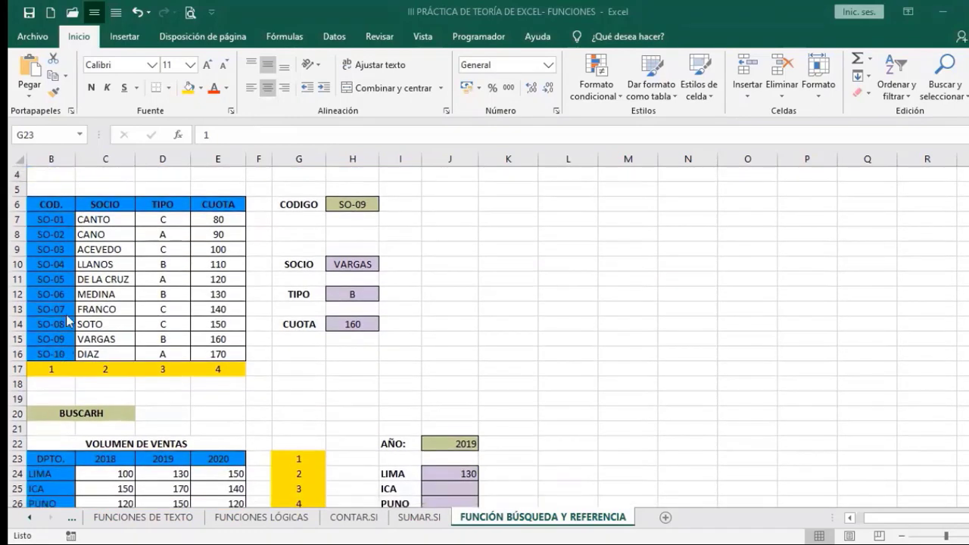
scroll(66, 314, up, 1)
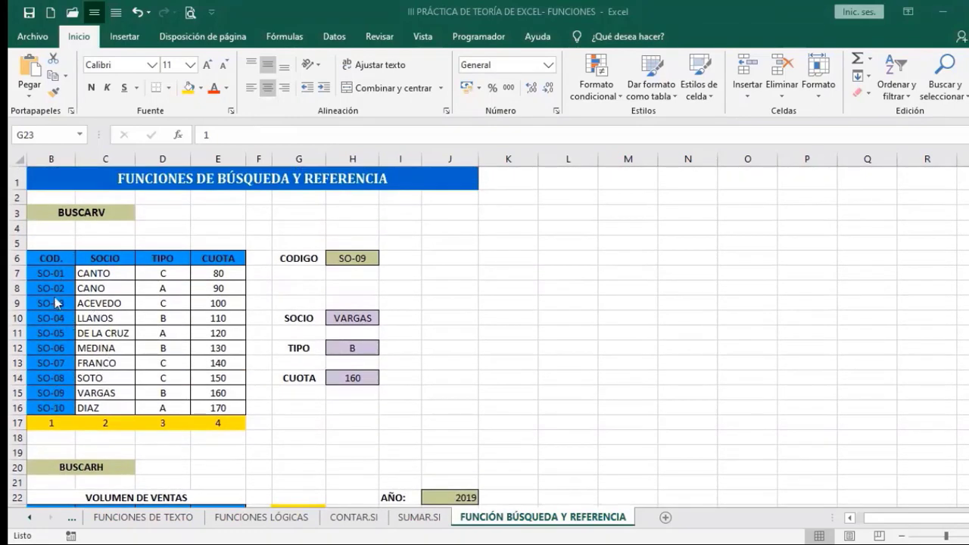
scroll(246, 364, down, 3)
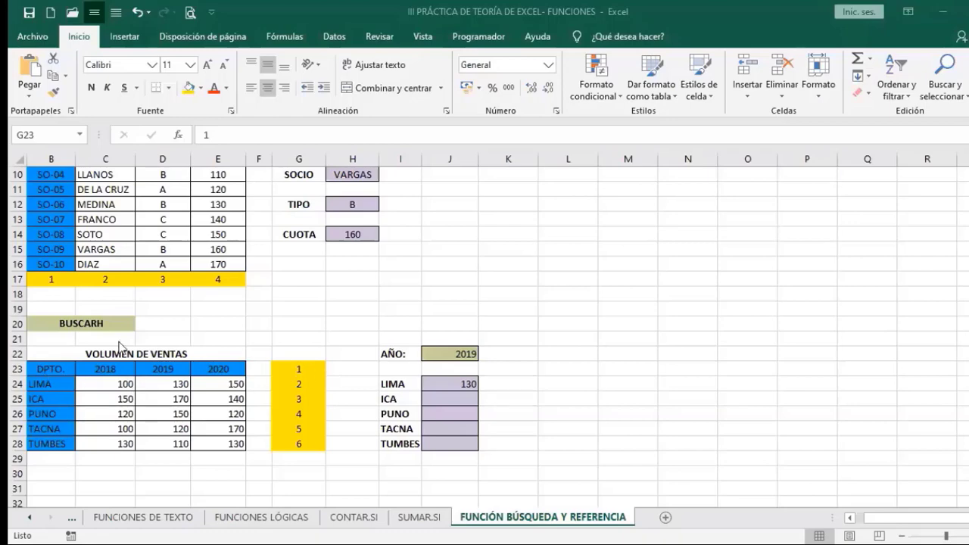
Compare the AÑO lookup in J22 against the year headers in row 23 with the CODIGO lookup in H6 against the code column.
click(435, 353)
scroll(435, 354, up, 1)
scroll(436, 354, up, 2)
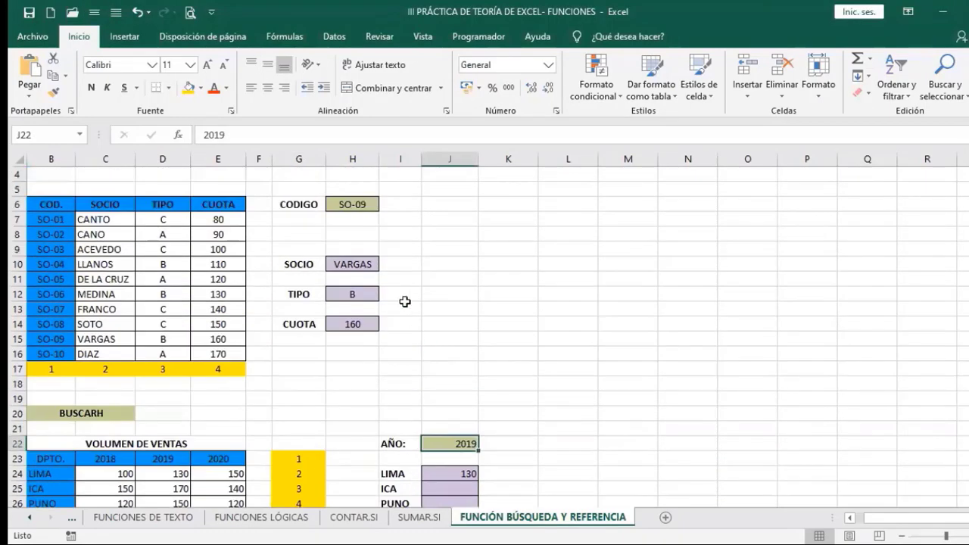
scroll(416, 396, down, 2)
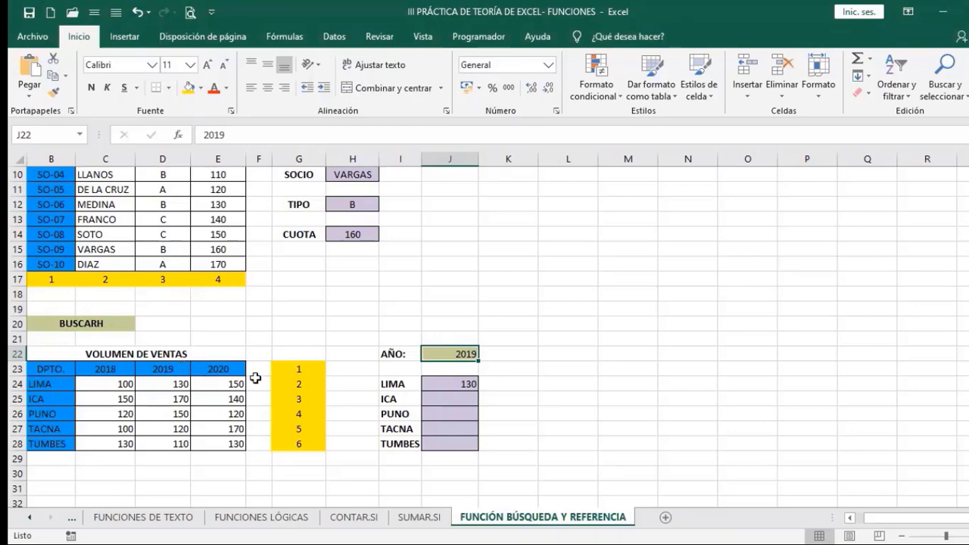
scroll(341, 368, up, 3)
click(352, 259)
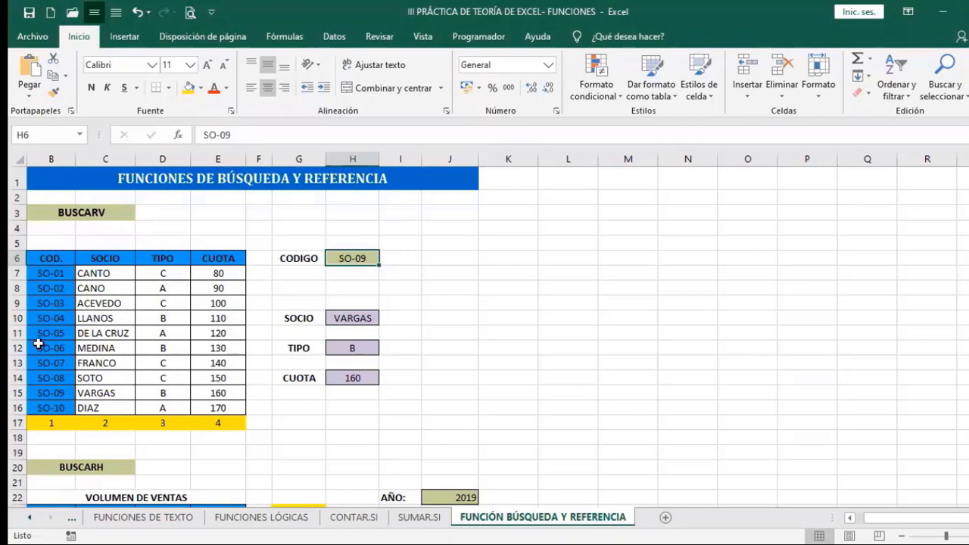
scroll(198, 369, down, 3)
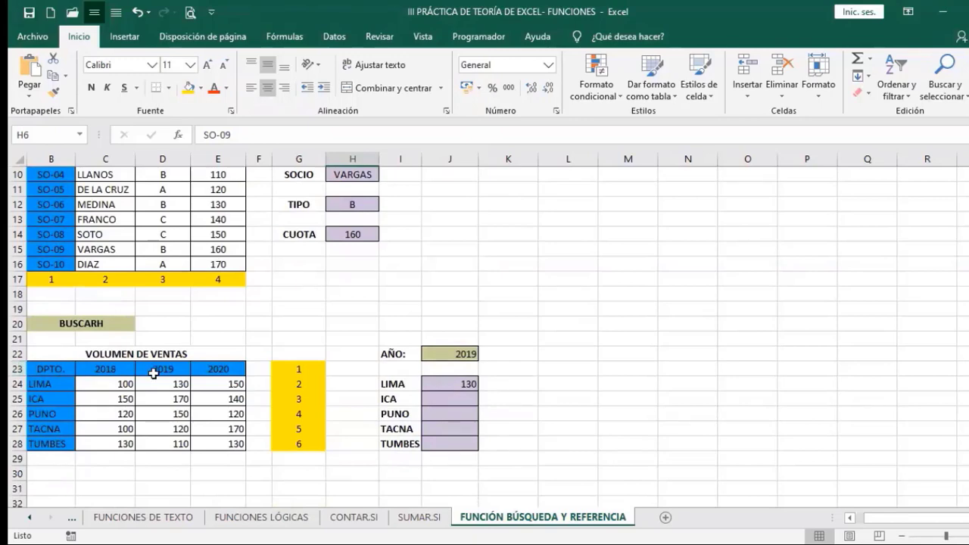
click(17, 369)
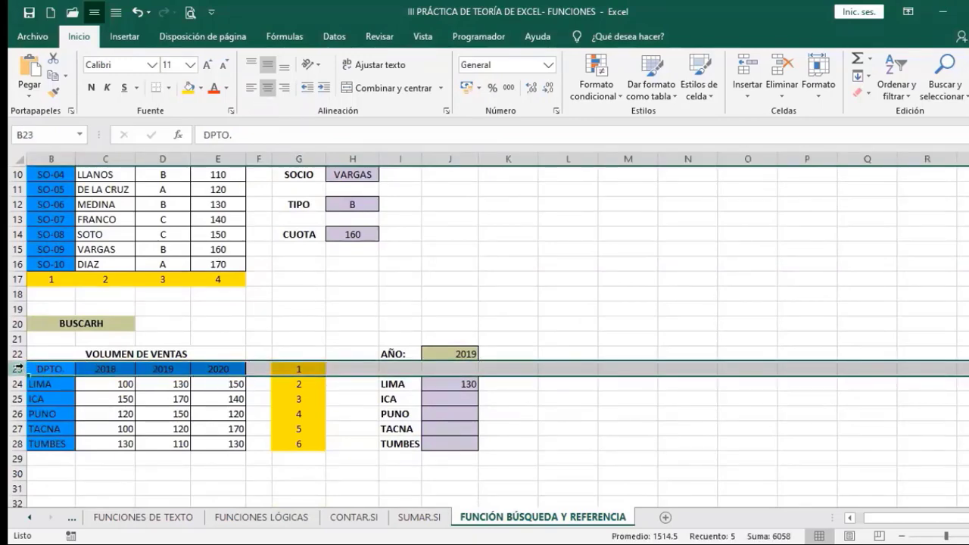
click(547, 354)
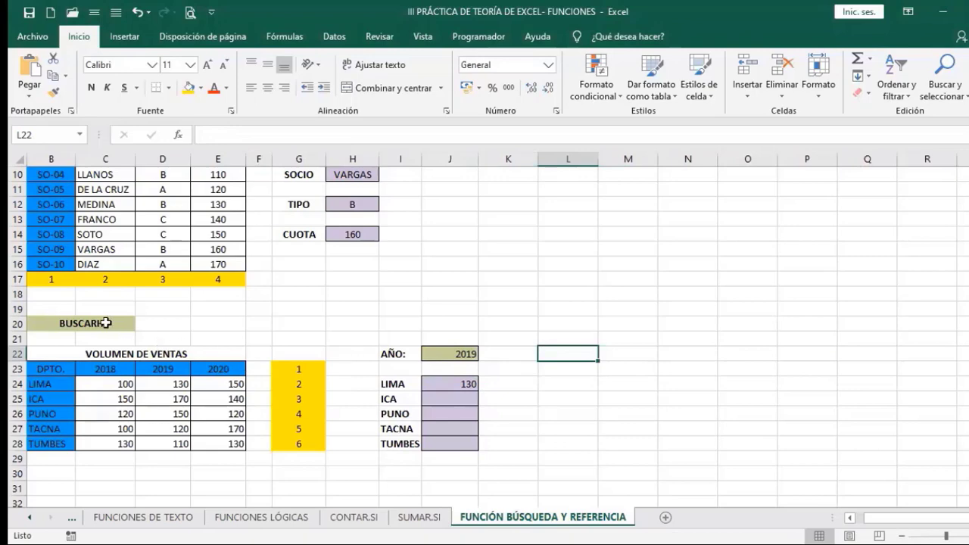
Examine the BUSCARH formula for LIMA in J24, including its lookup cell, table range and row index.
click(448, 390)
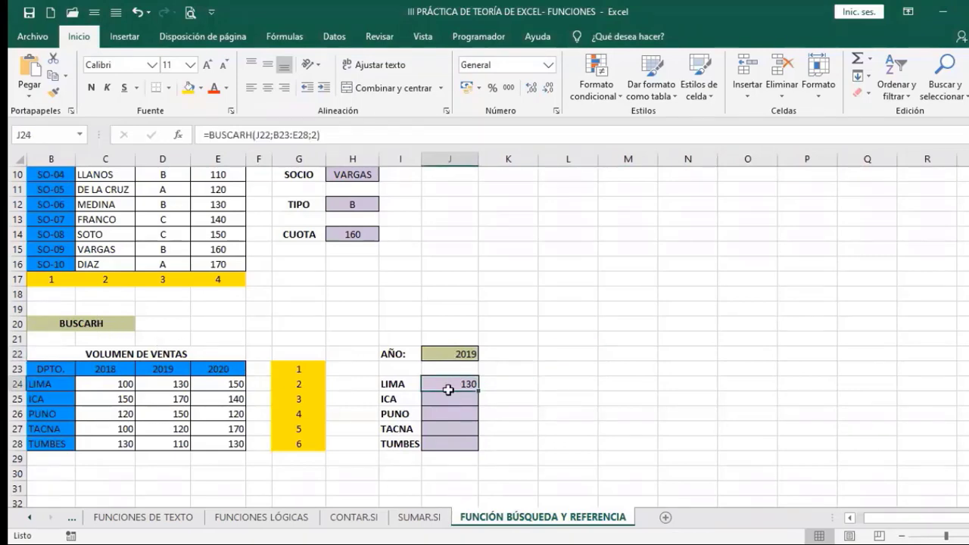
click(275, 135)
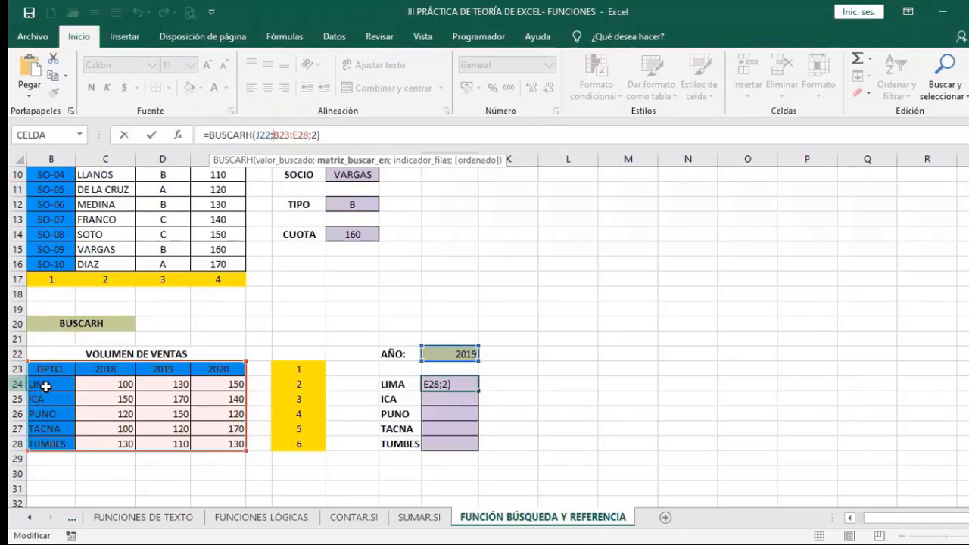
click(332, 137)
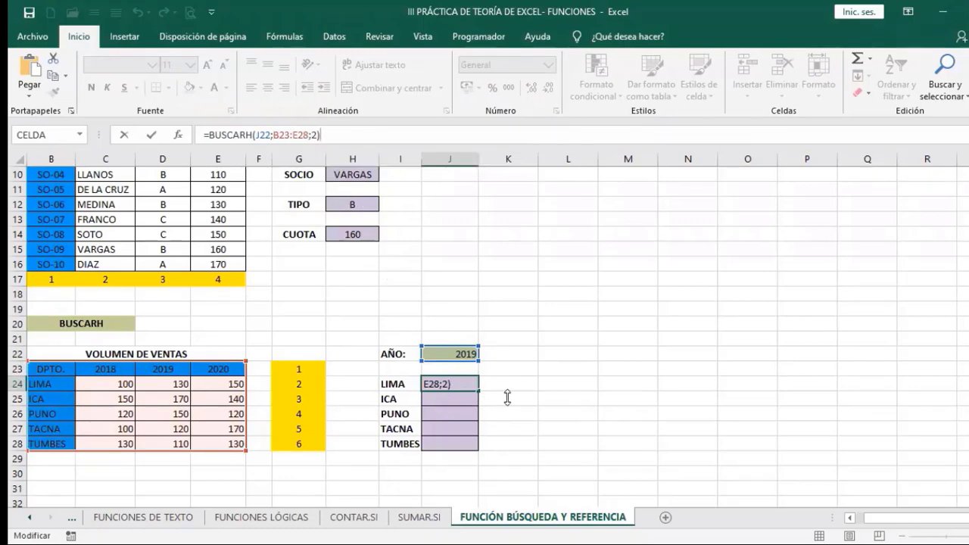
key(Return)
key(Return)
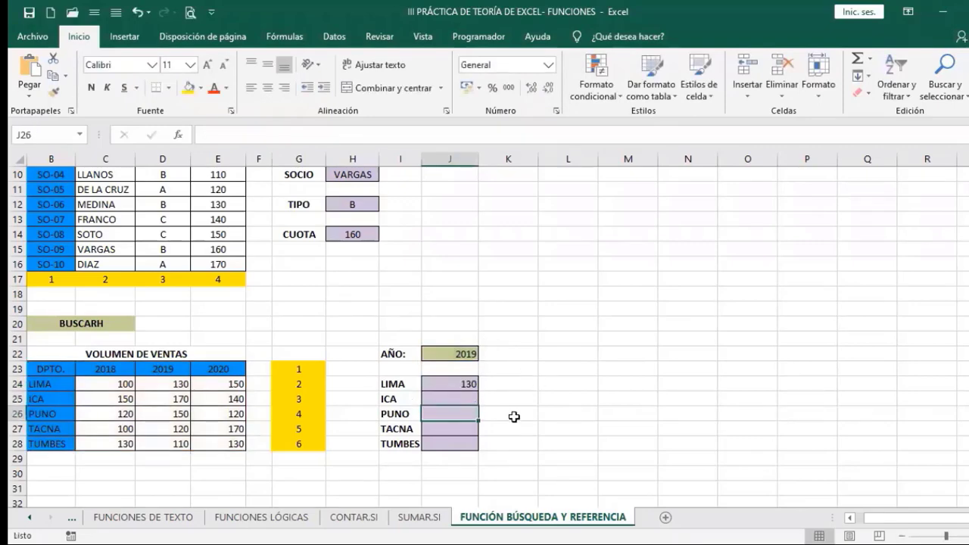
click(450, 384)
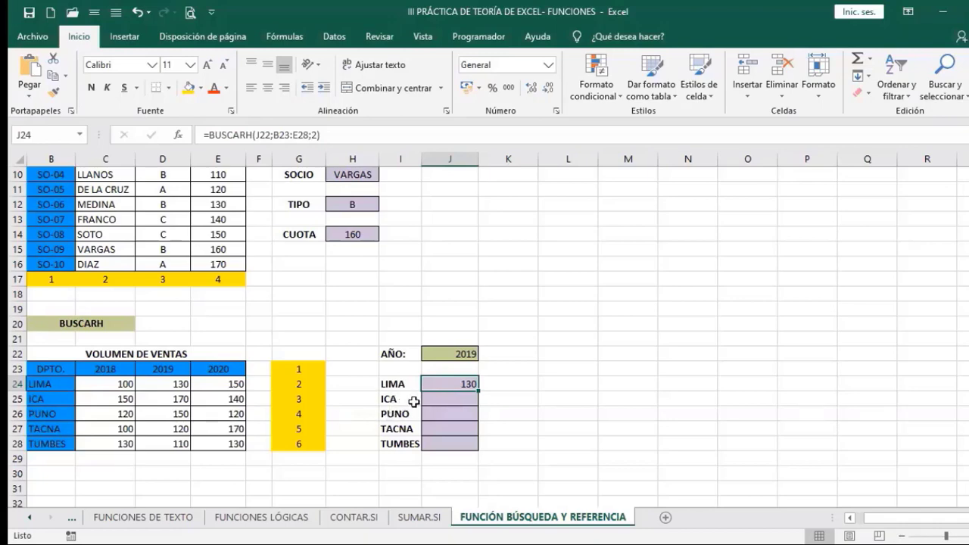
click(436, 399)
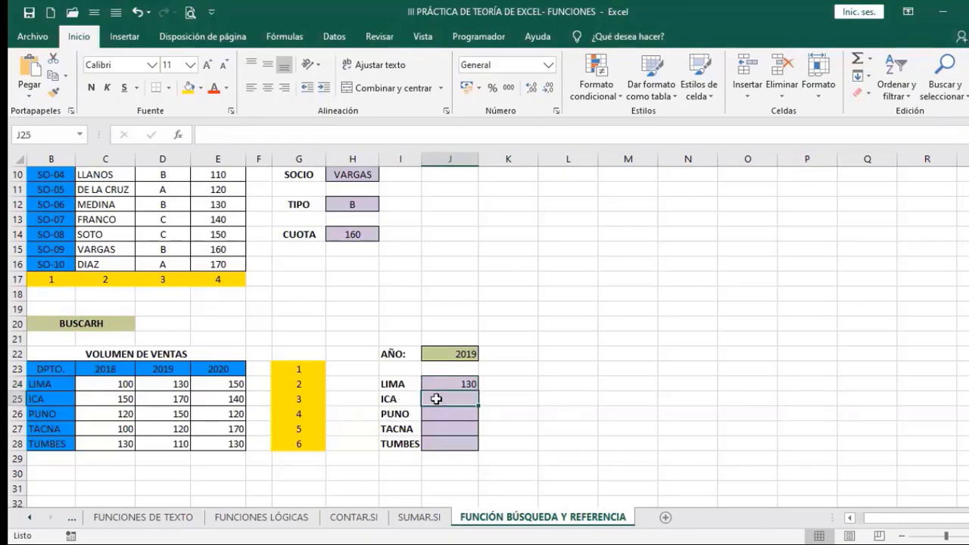
click(464, 384)
click(457, 399)
text(=)
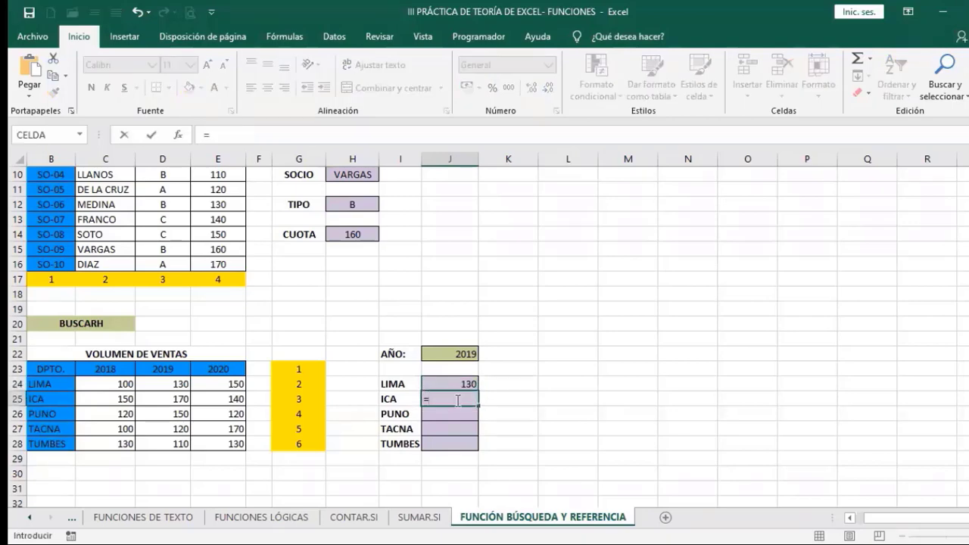
text(BUSCAR)
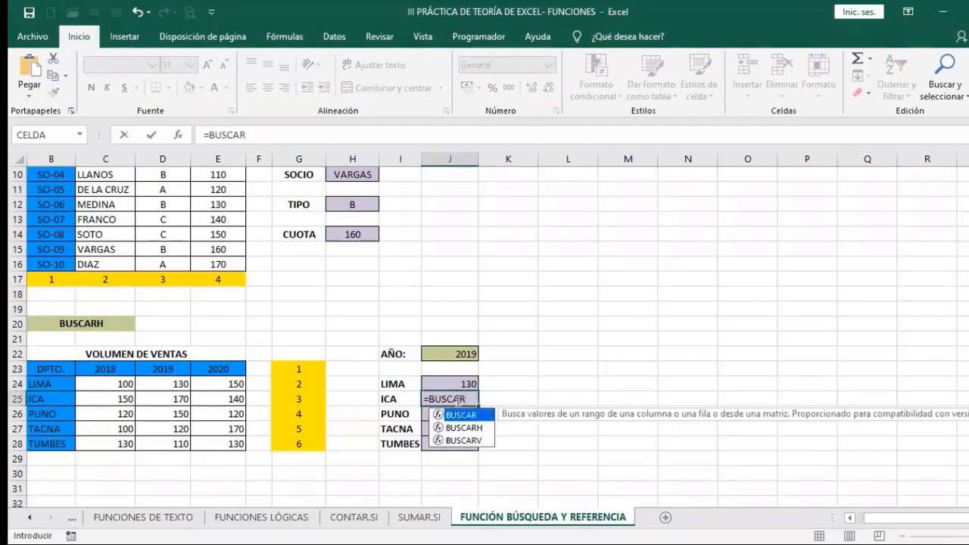
text(H)
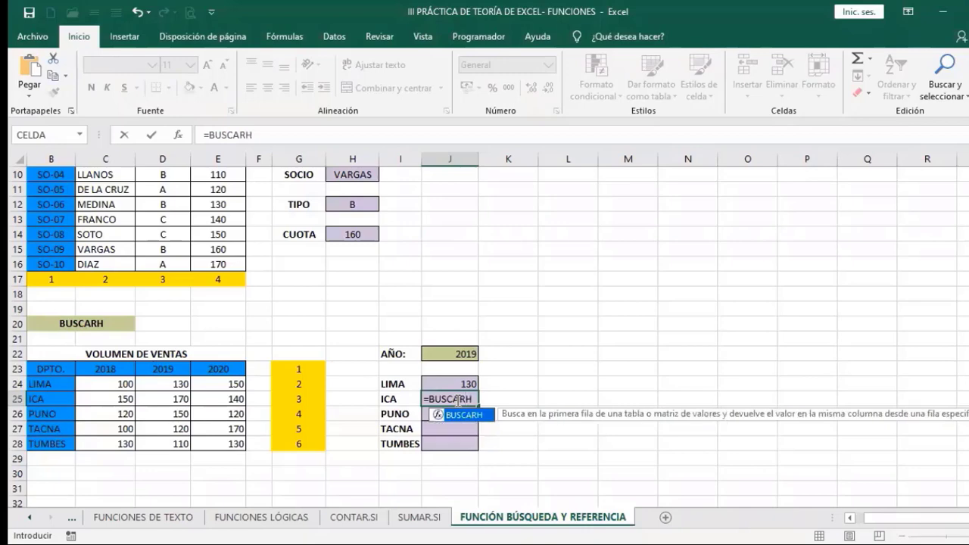
text(()
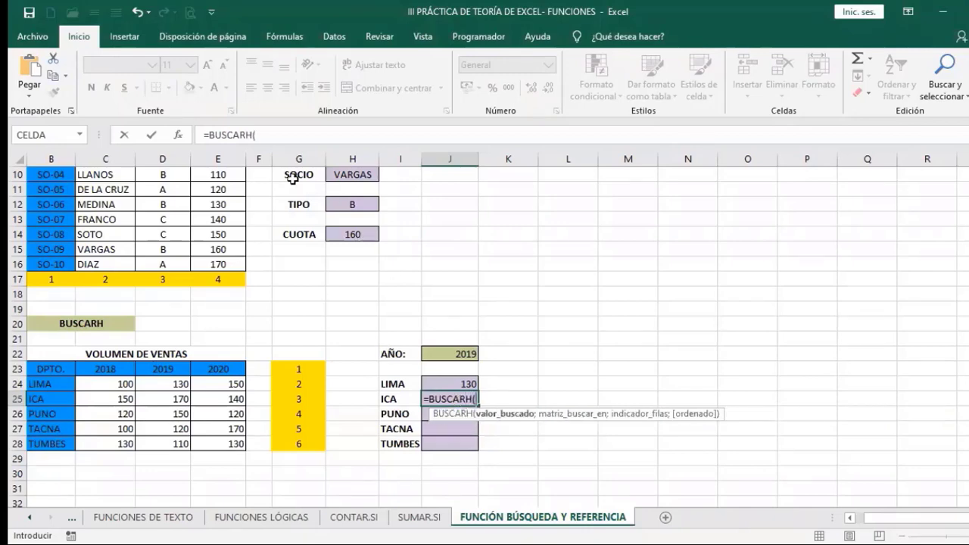
click(271, 136)
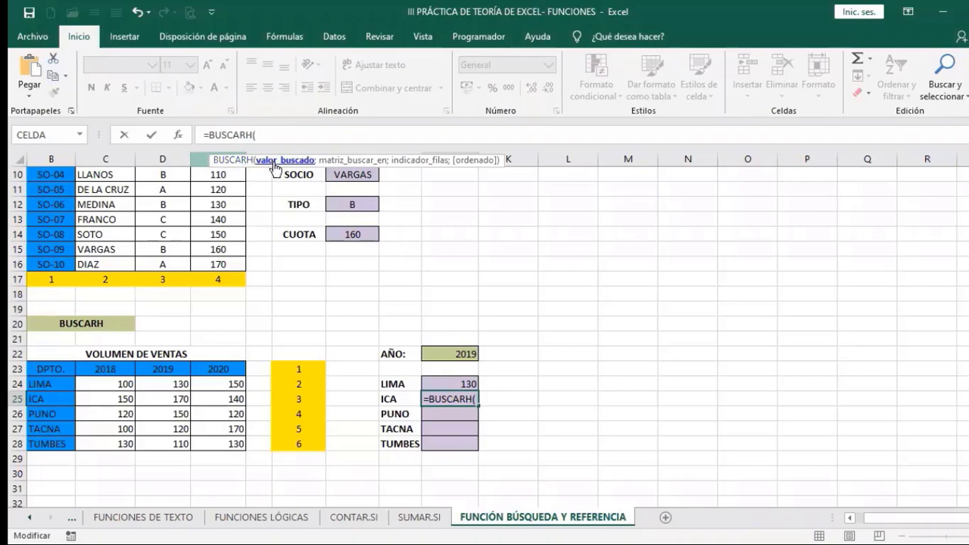
click(179, 136)
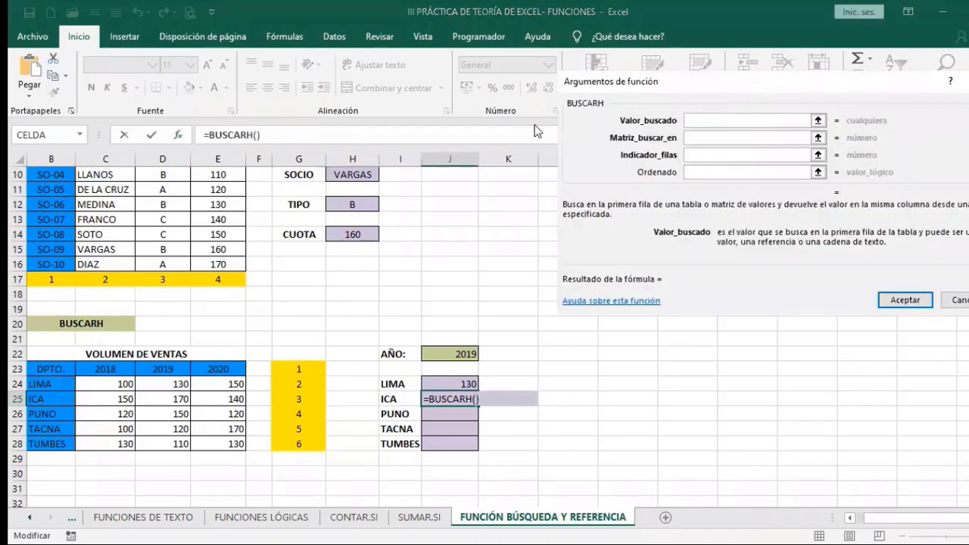
drag(627, 87, 512, 92)
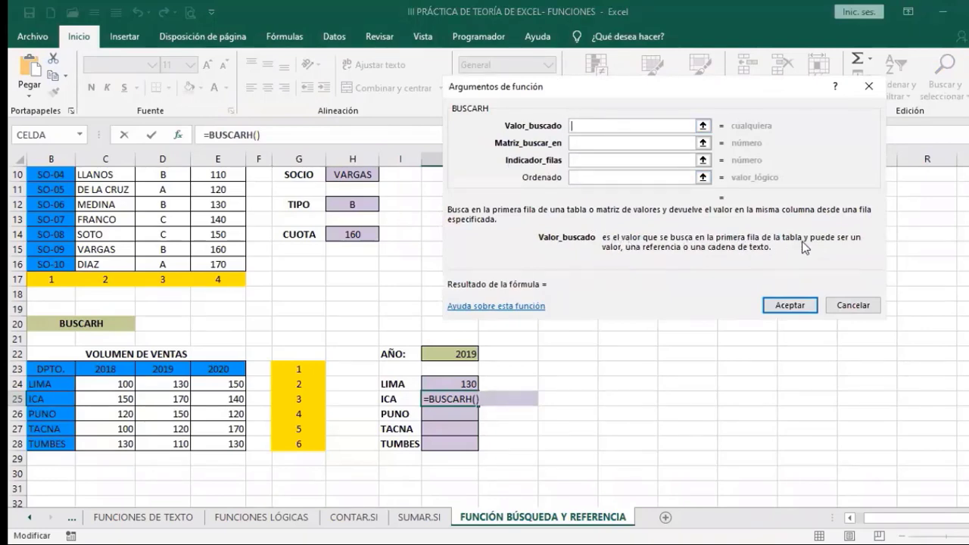
drag(734, 94, 773, 96)
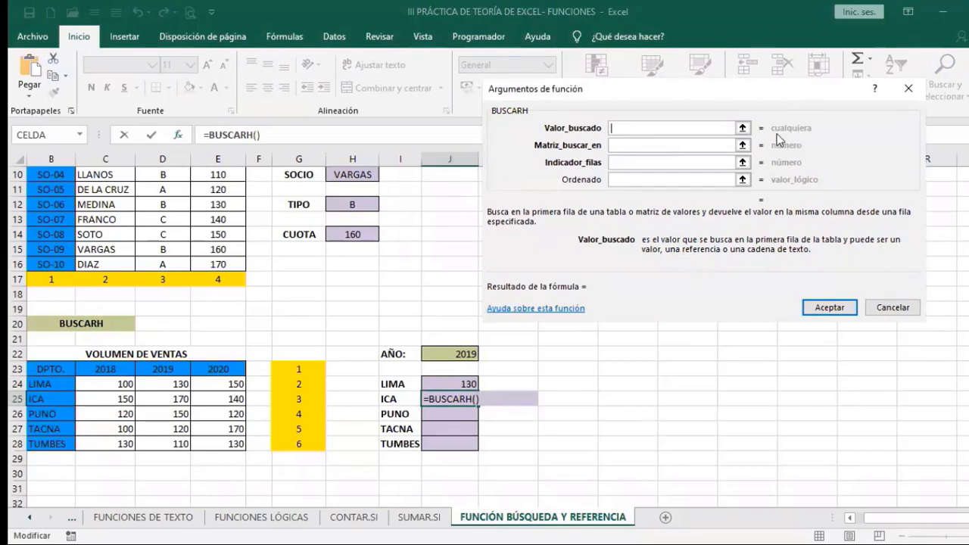
click(451, 353)
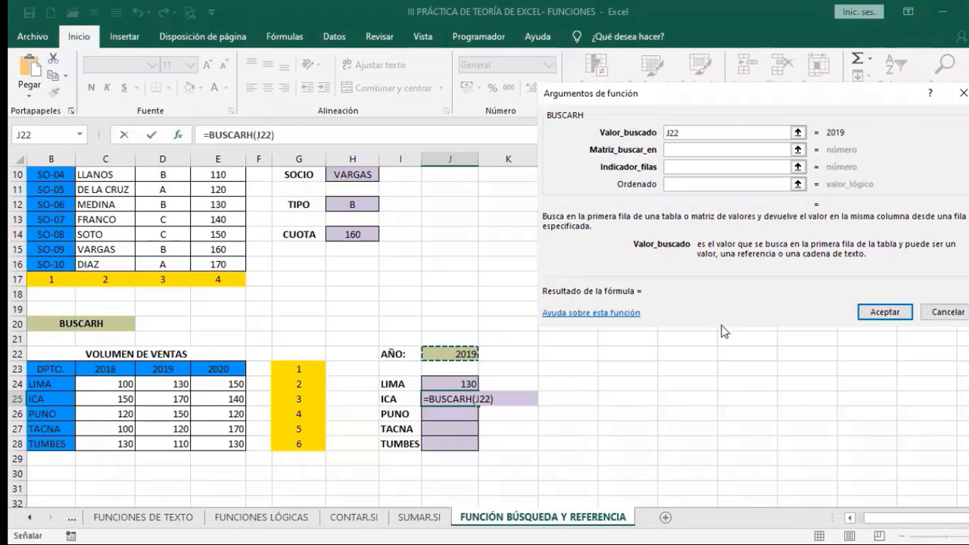
click(689, 151)
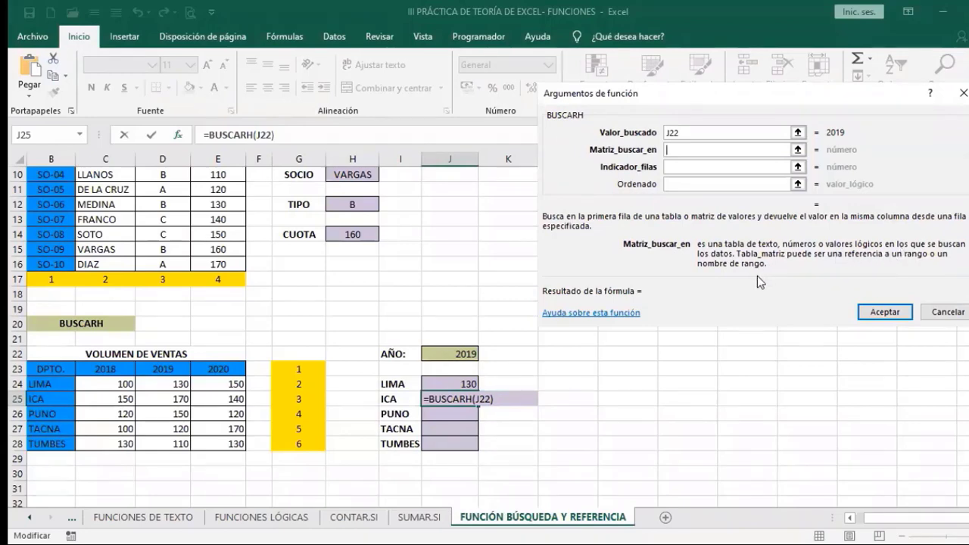
click(56, 370)
key(Escape)
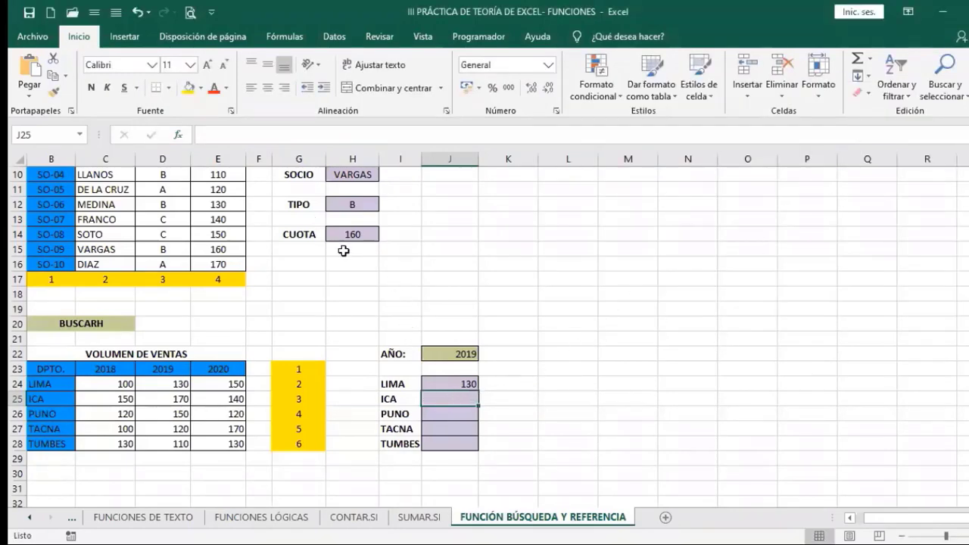
Enter a BUSCARH formula for ICA in J25 with lookup value J22, table range B23:E28 and row index 3.
text(=)
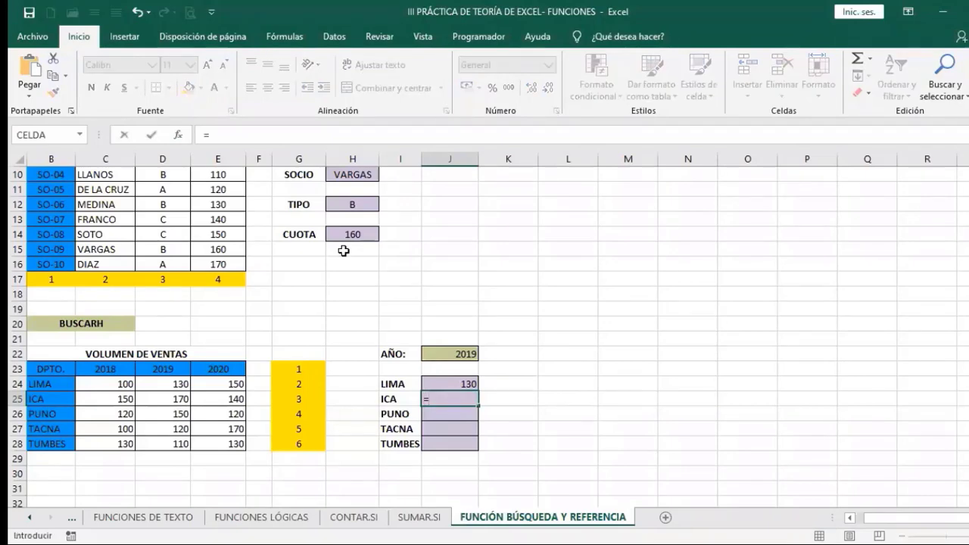
text(BUSCARH)
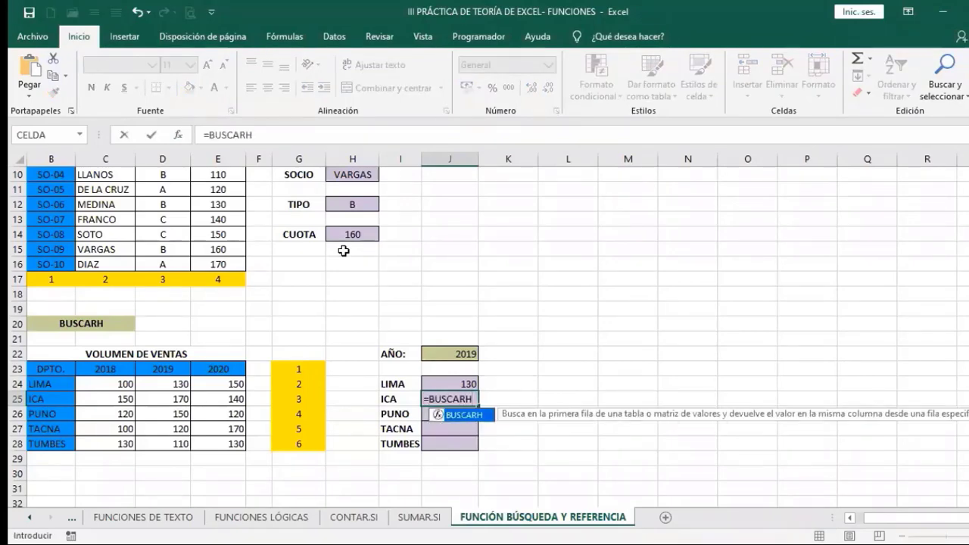
text(()
click(179, 135)
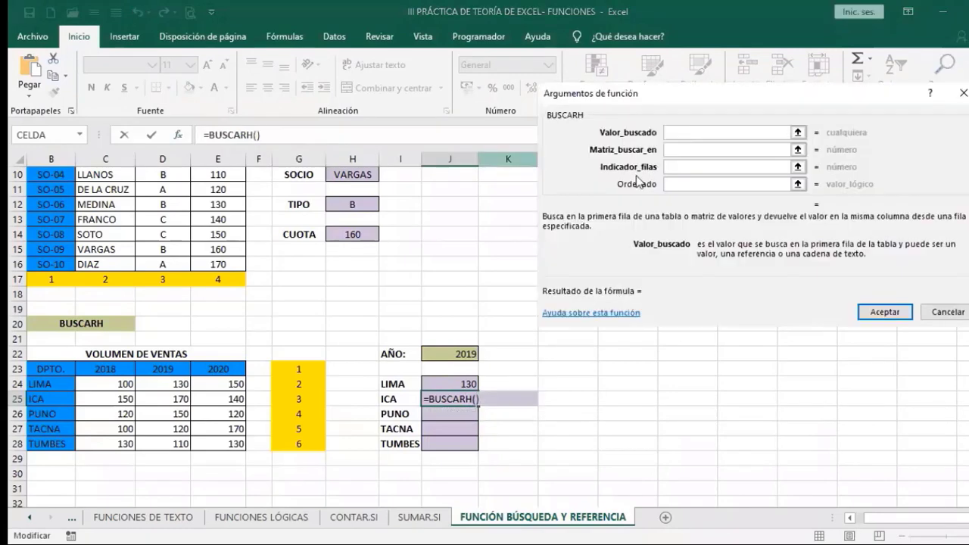
click(436, 353)
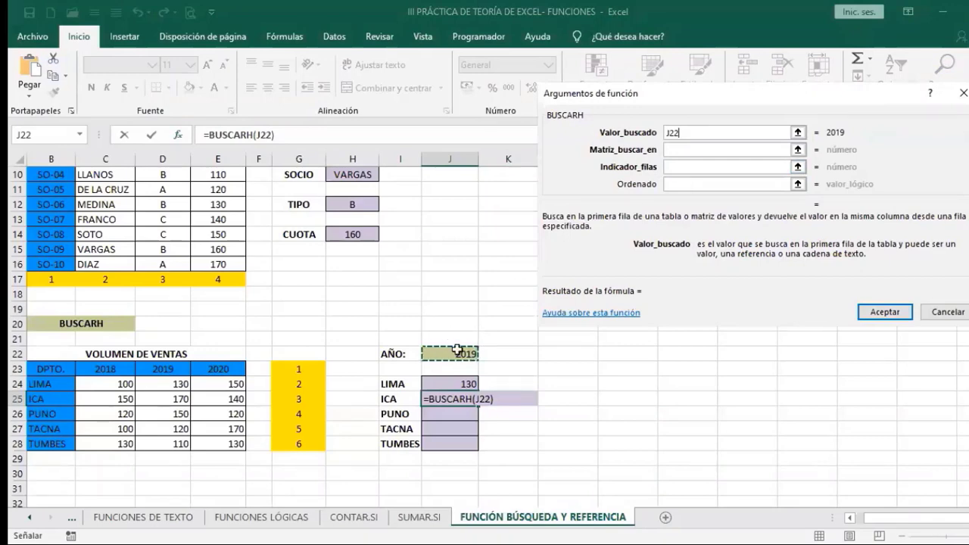
click(682, 150)
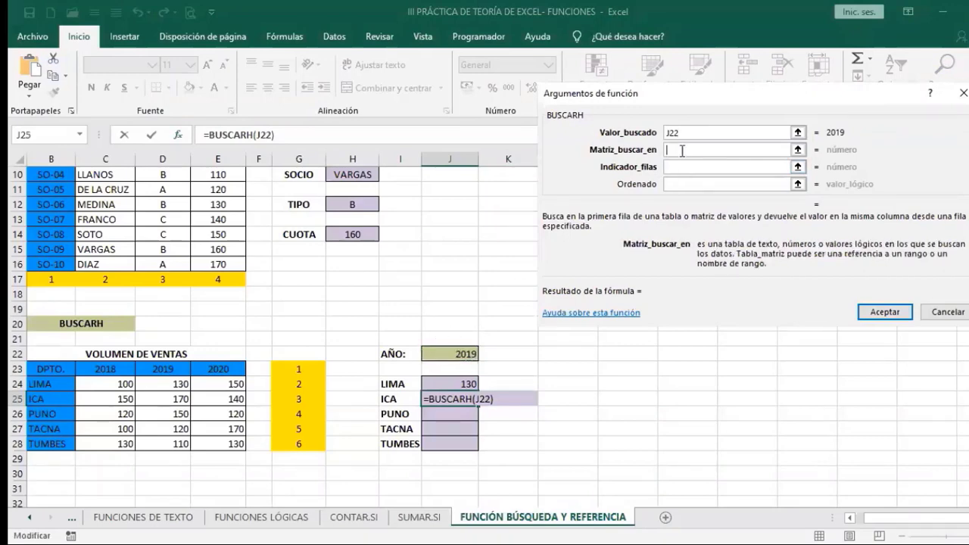
click(64, 368)
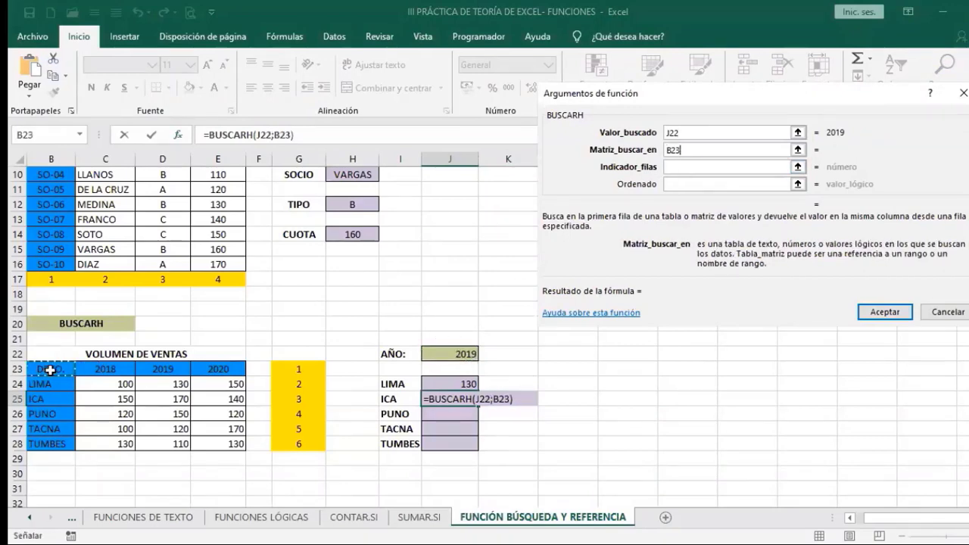
shift+click(228, 444)
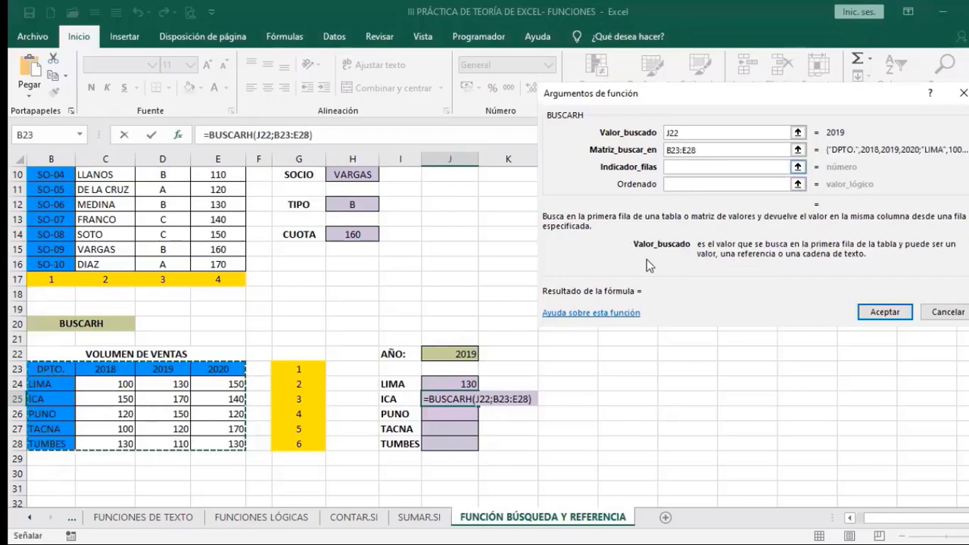
click(677, 166)
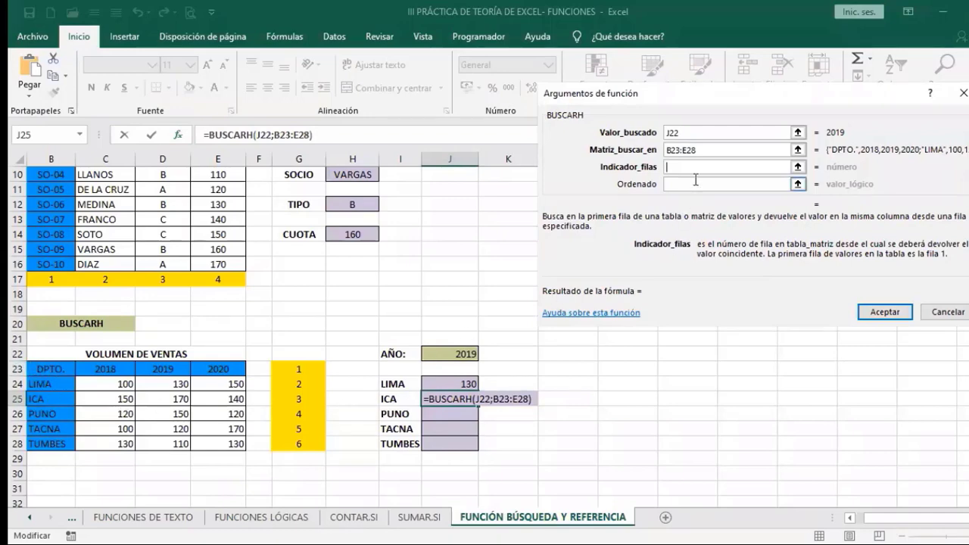
text(3)
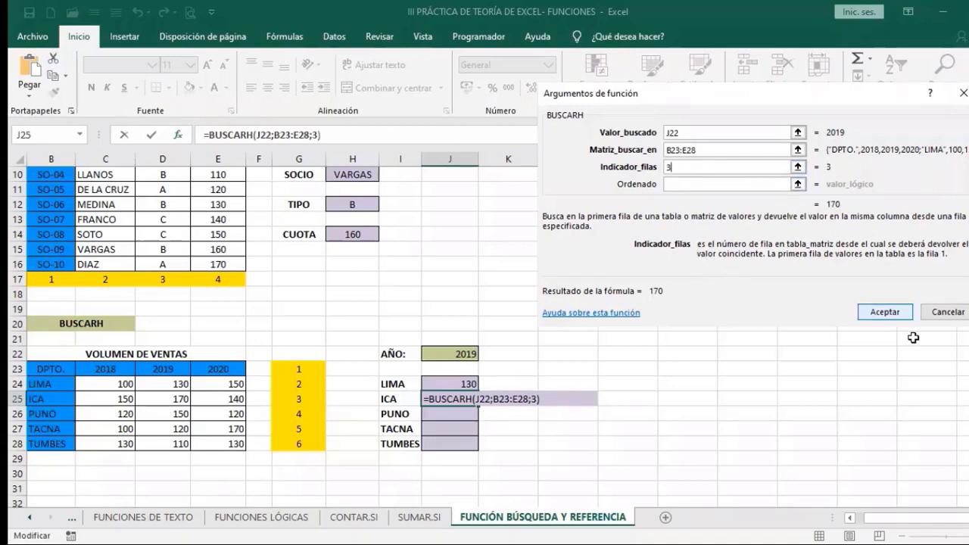
click(879, 309)
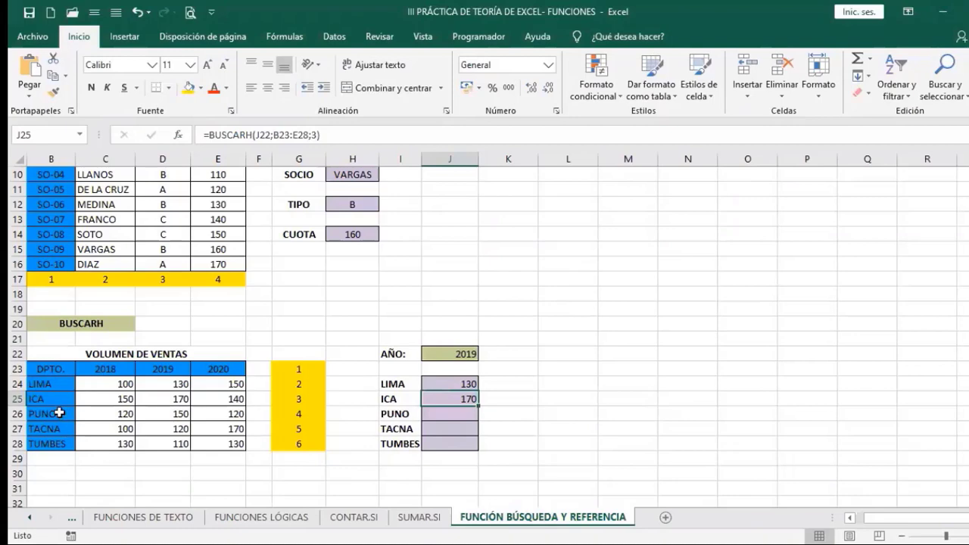
Set the AÑO lookup value in J22 to 2020 and check the LIMA result in J24.
click(459, 353)
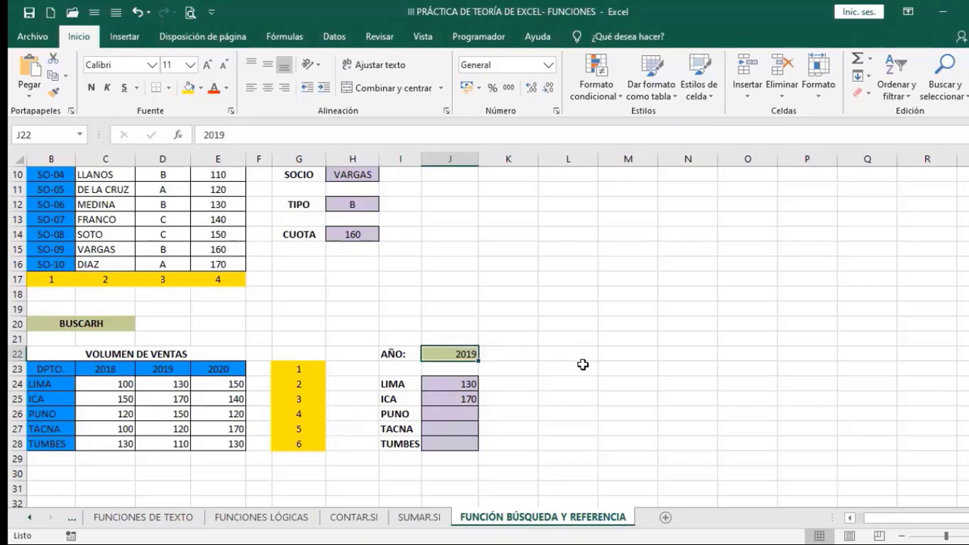
text(2020)
key(Return)
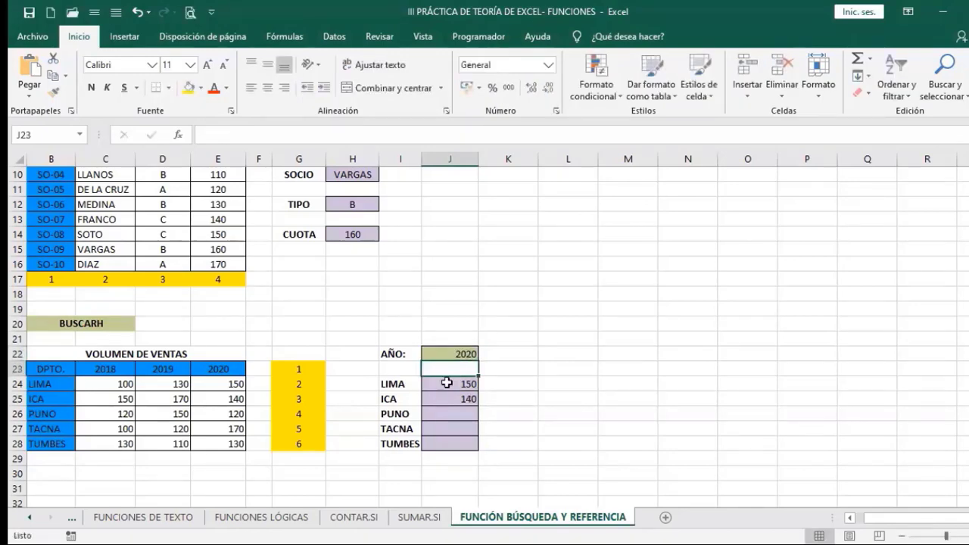
click(447, 383)
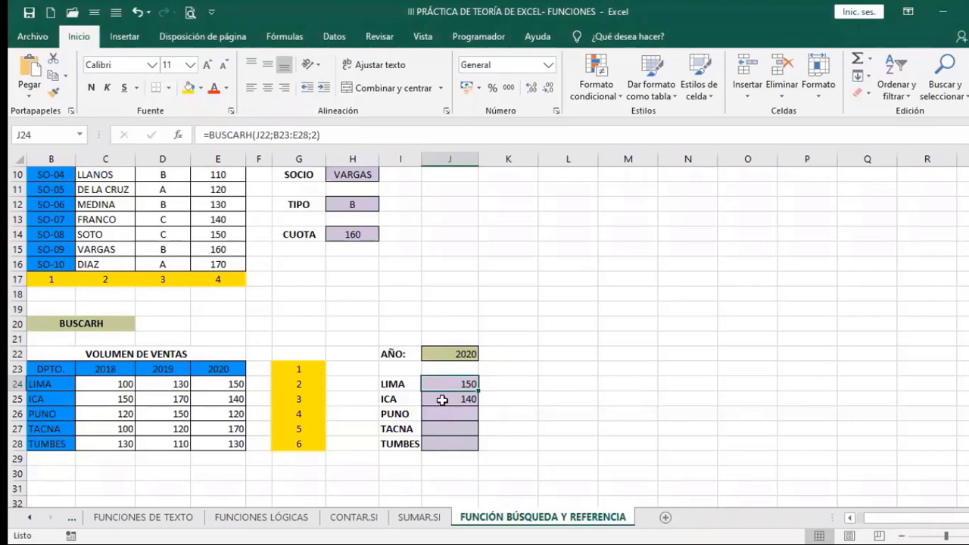
Set the AÑO lookup value in J22 to 2018 and check ICA's source figure in C25.
click(443, 355)
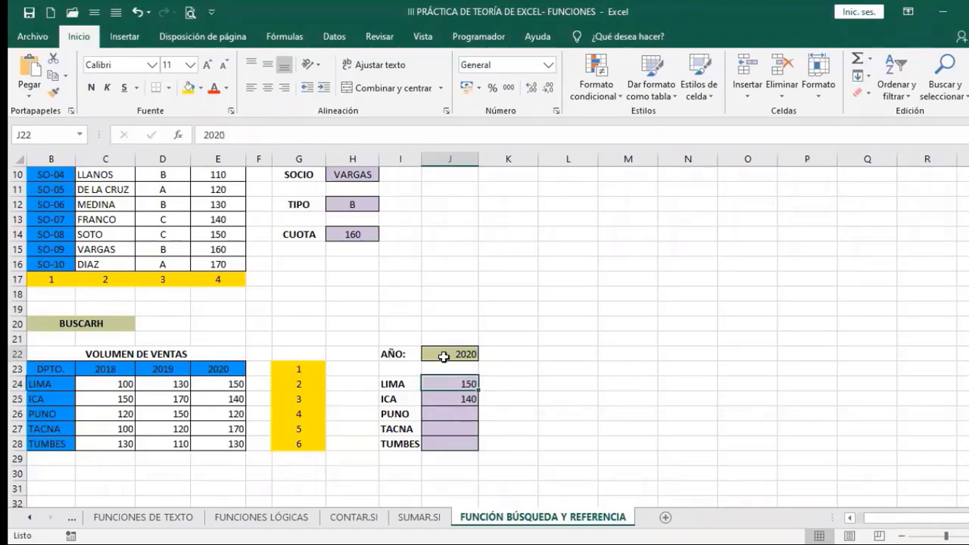
text(2018)
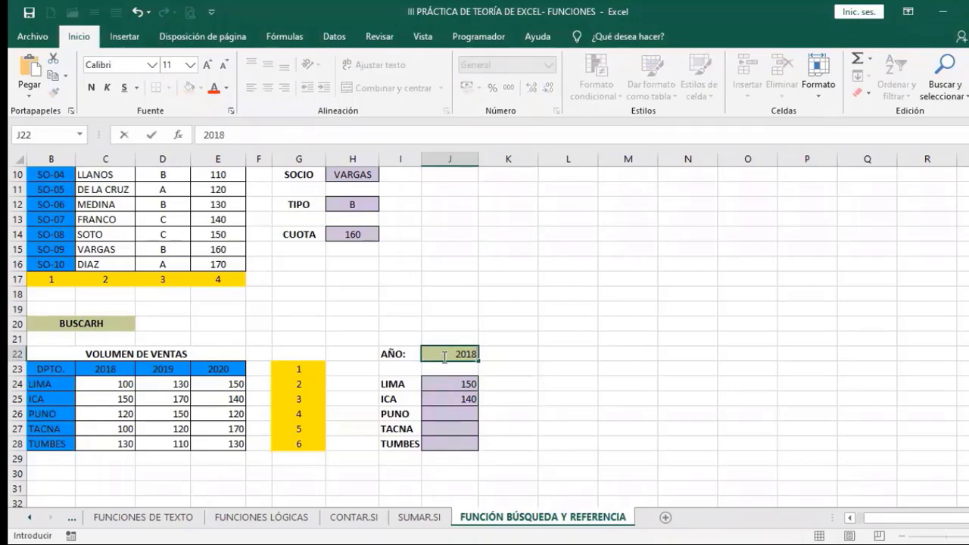
key(Return)
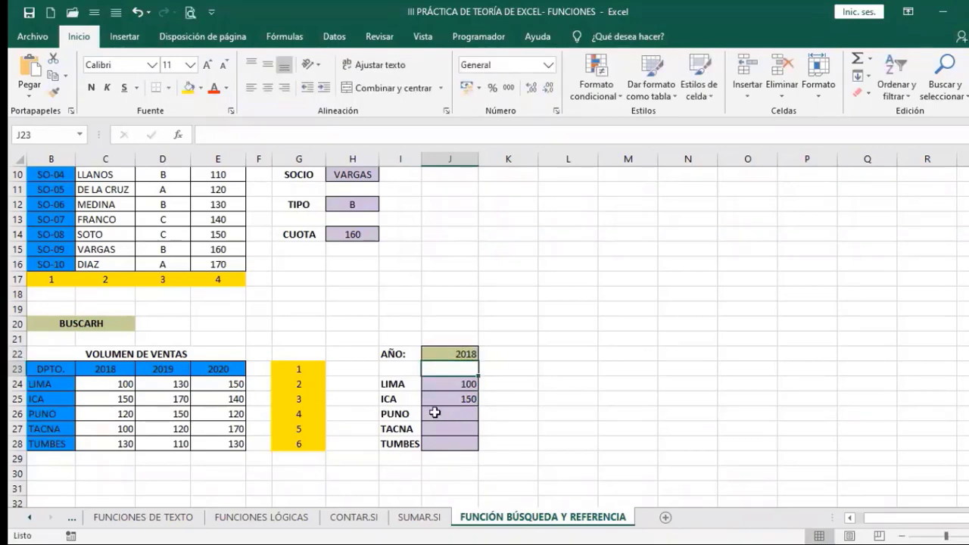
click(116, 399)
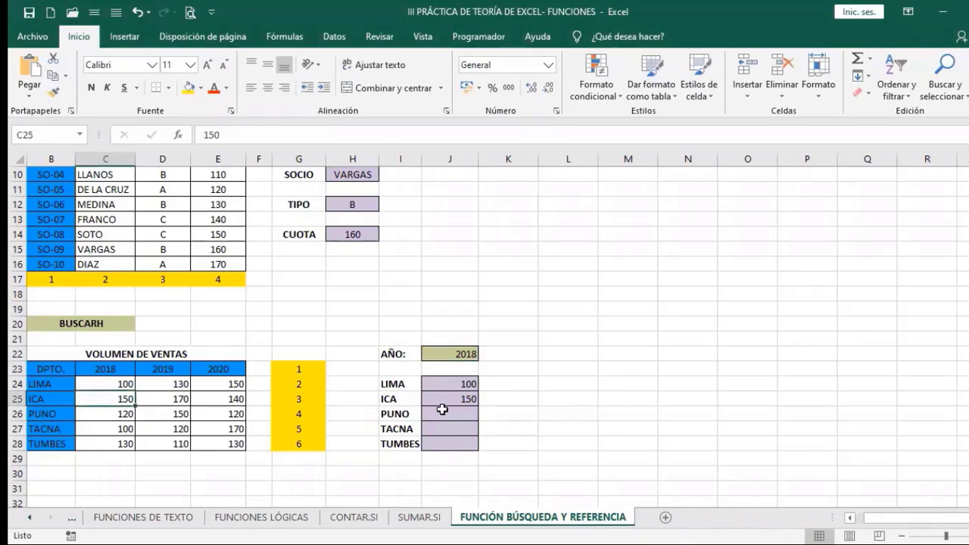
Review the AÑO lookup cell J22 and the CODIGO lookup cell H6 alongside the results that depend on them.
scroll(454, 413, down, 1)
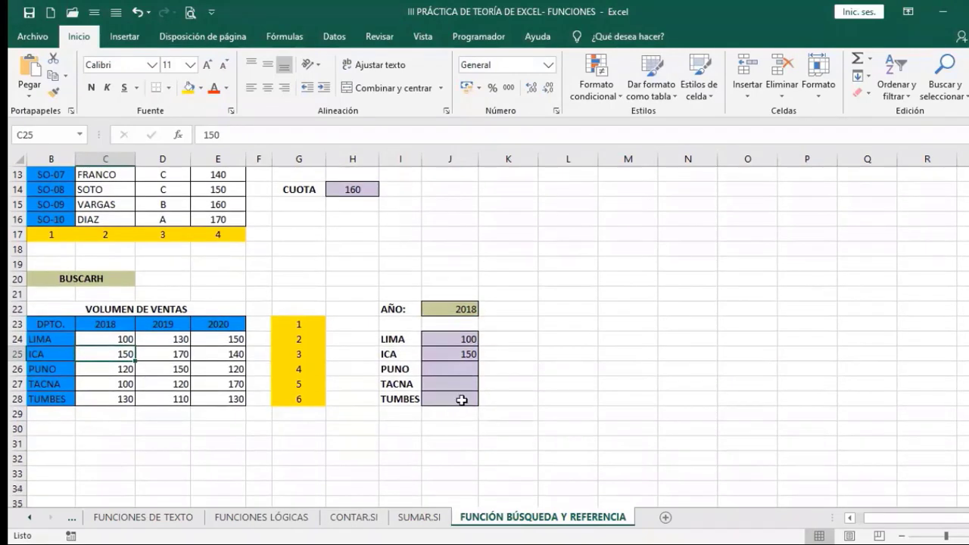
scroll(460, 400, up, 1)
click(441, 354)
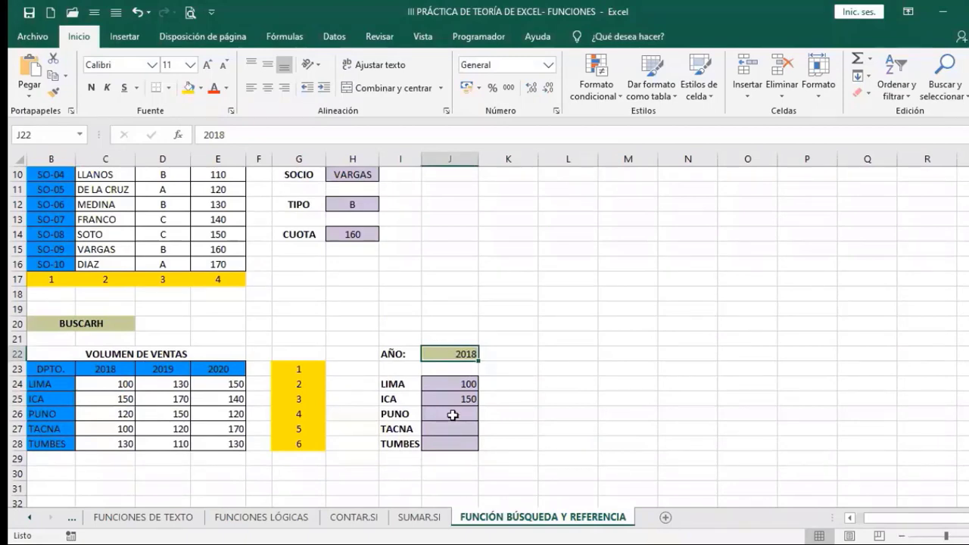
scroll(448, 436, up, 2)
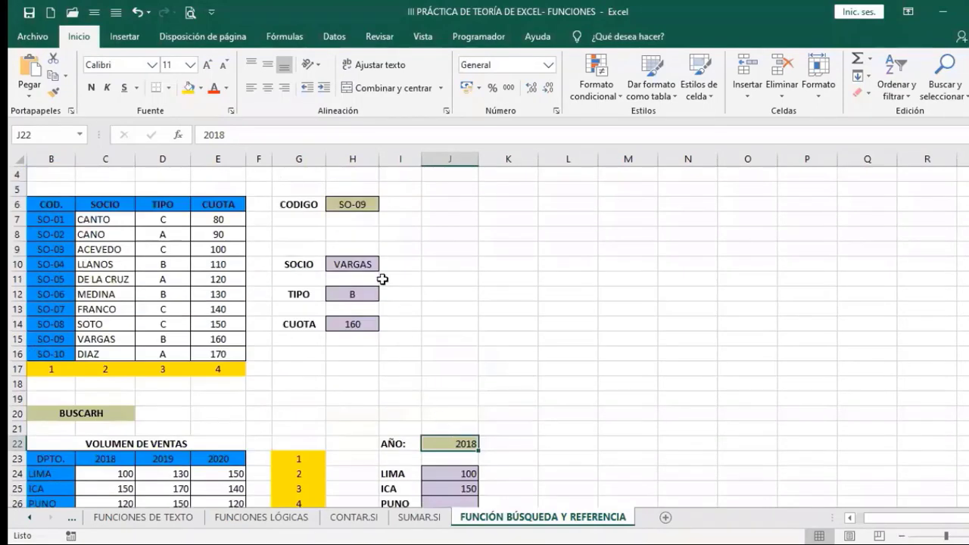
click(352, 205)
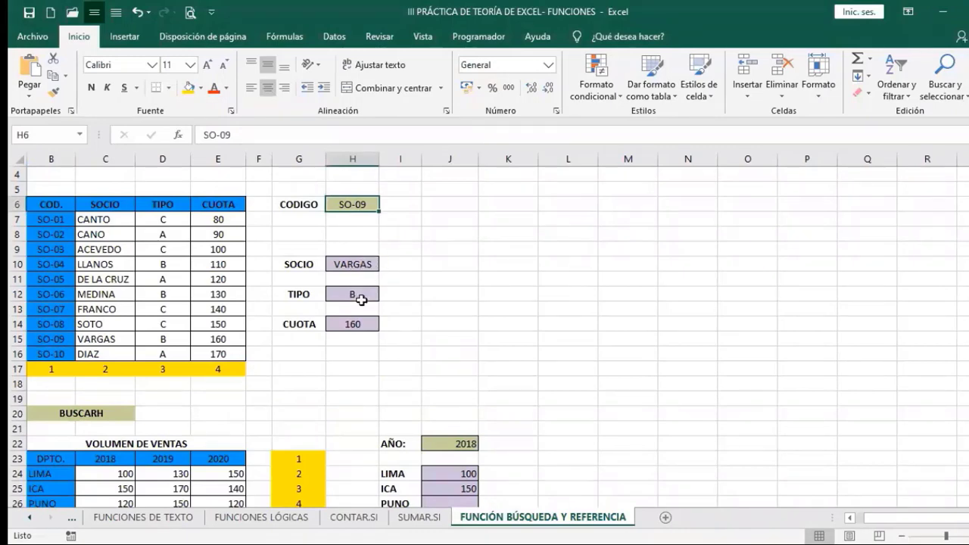
scroll(388, 321, down, 1)
scroll(388, 321, down, 1)
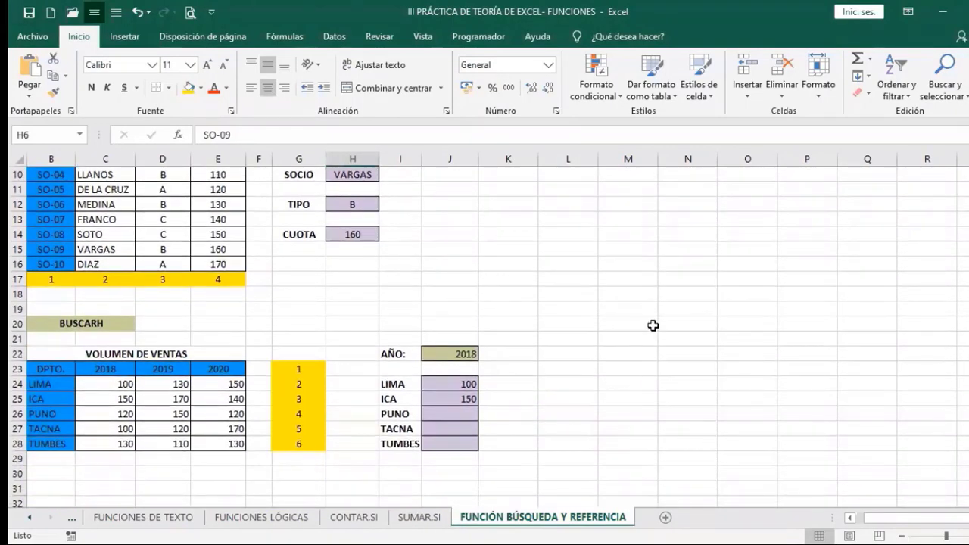